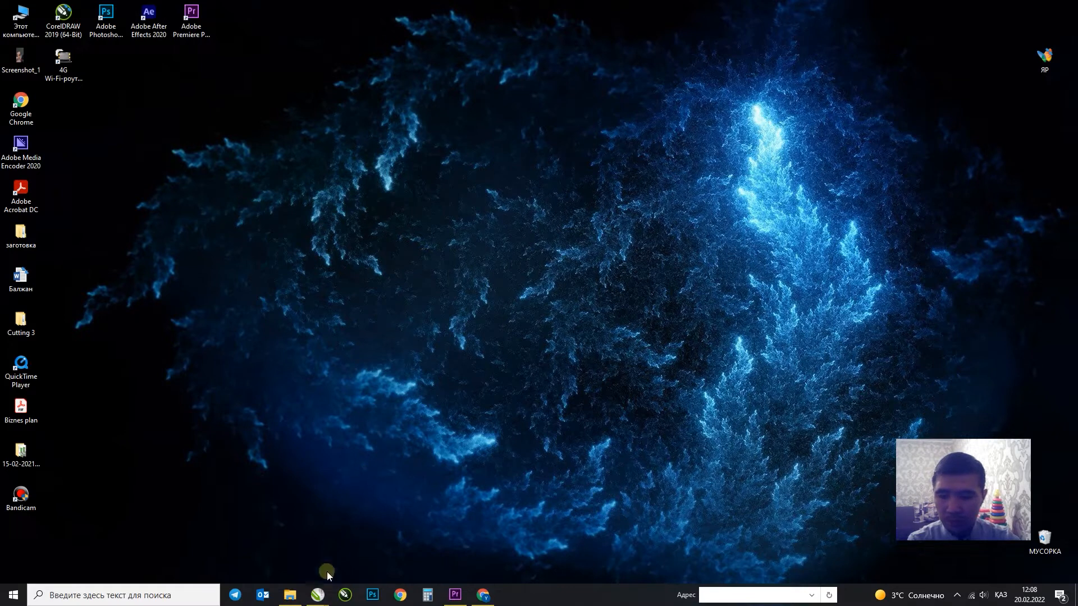
Switch from the Windows desktop to the CorelDRAW window showing the untitled document Безымянный-2.
{"action": "mouse_move", "coordinate": [318, 595]}
{"action": "left_click", "coordinate": [384, 556]}
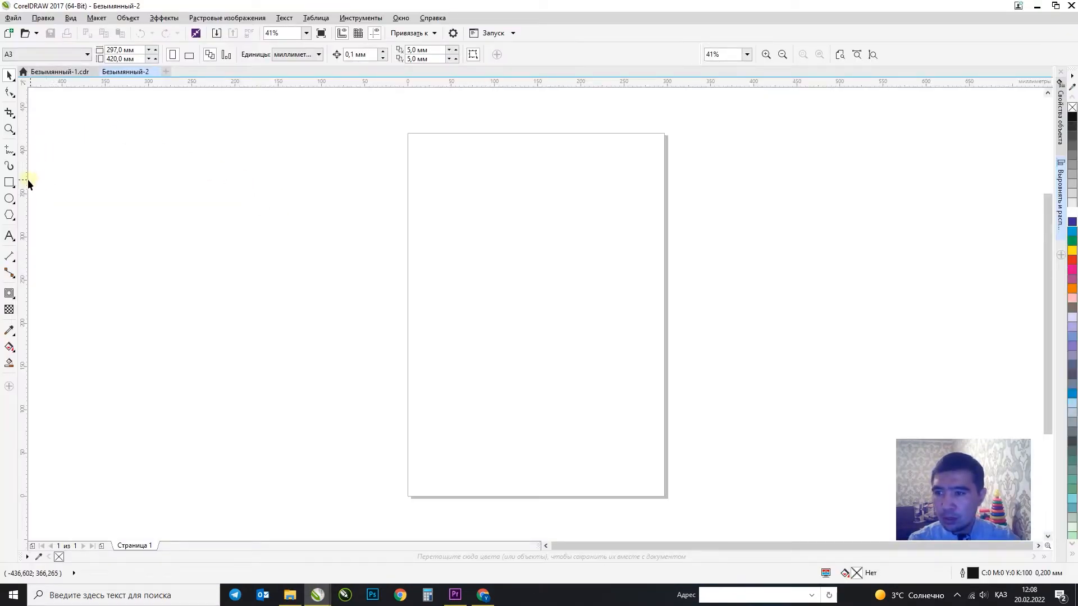
Draw two rectangles side by side on the page.
{"action": "left_click", "coordinate": [9, 182]}
{"action": "left_click_drag", "start_coordinate": [418, 155], "coordinate": [527, 205]}
{"action": "left_click_drag", "start_coordinate": [545, 154], "coordinate": [629, 208]}
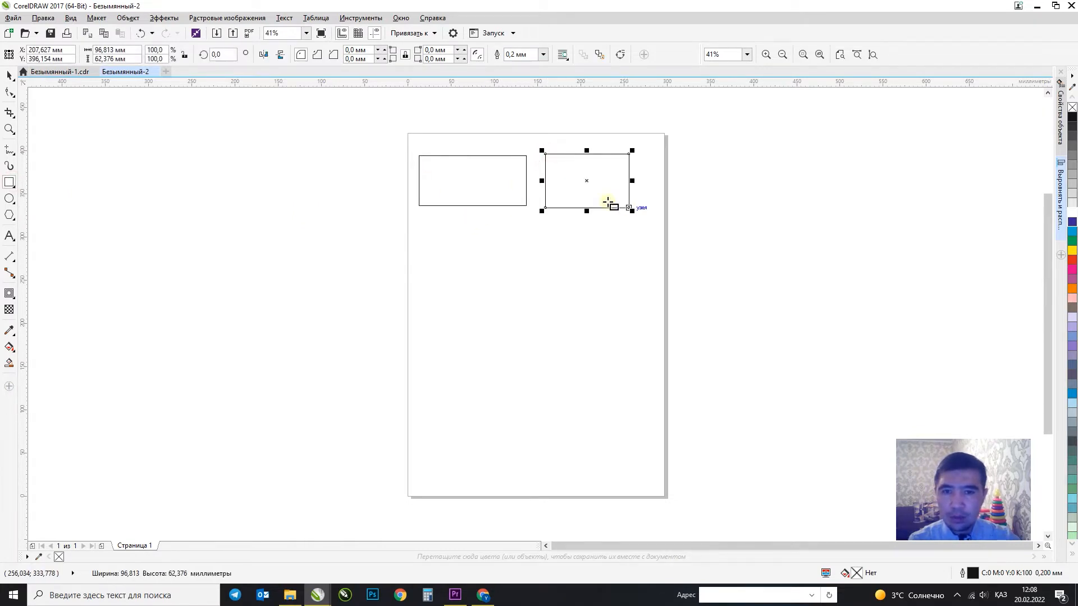
Resize the left rectangle to 90 × 50 mm.
{"action": "left_click", "coordinate": [10, 75]}
{"action": "left_click", "coordinate": [452, 158]}
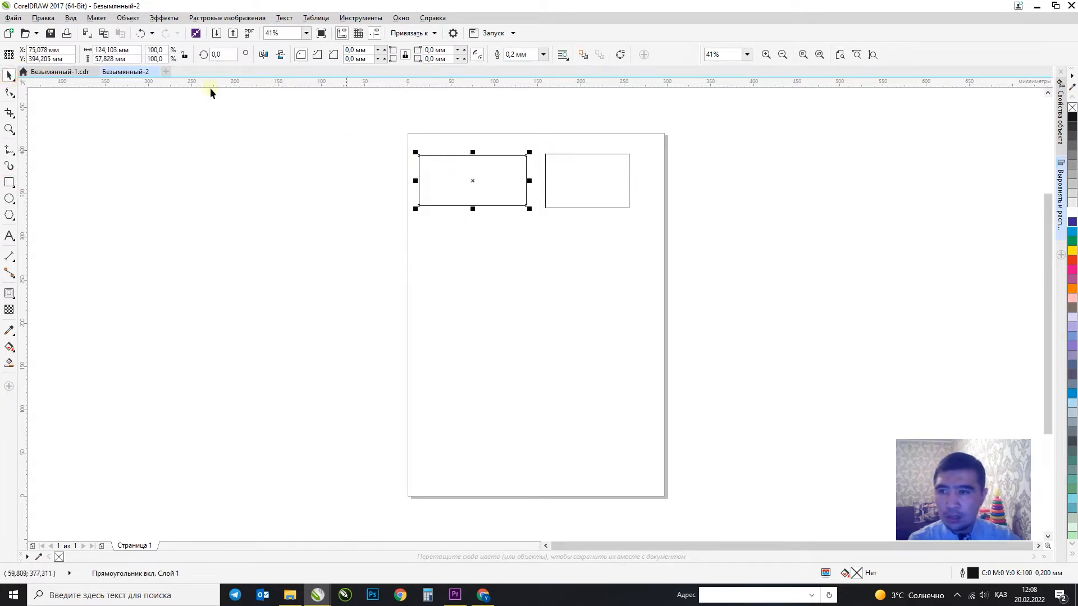
{"action": "left_click", "coordinate": [131, 50]}
{"action": "type", "text": "90"}
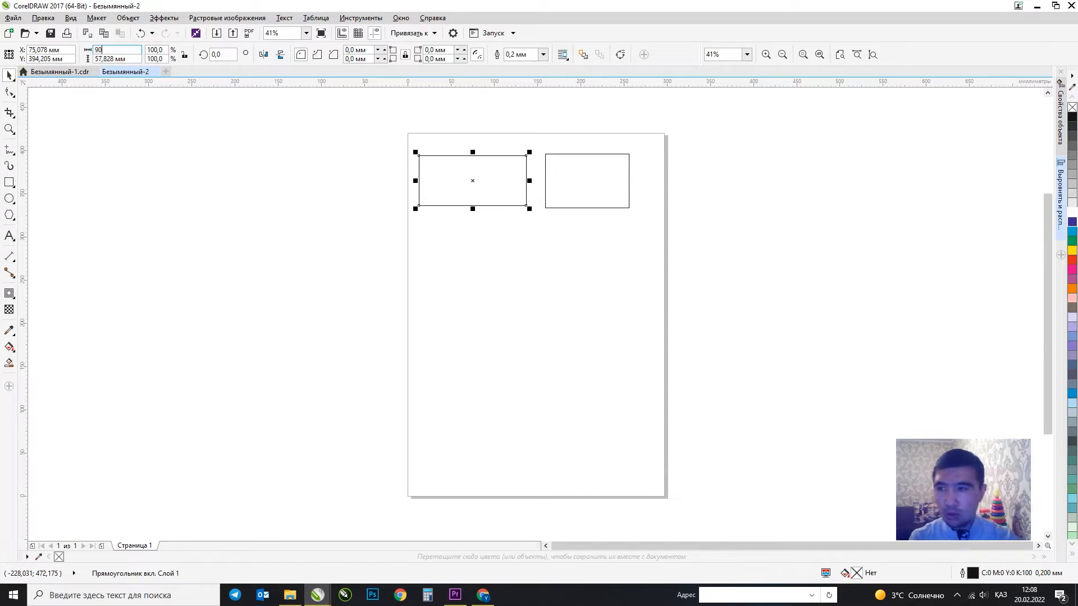
{"action": "key", "text": "Tab"}
{"action": "type", "text": "50"}
{"action": "key", "text": "Return"}
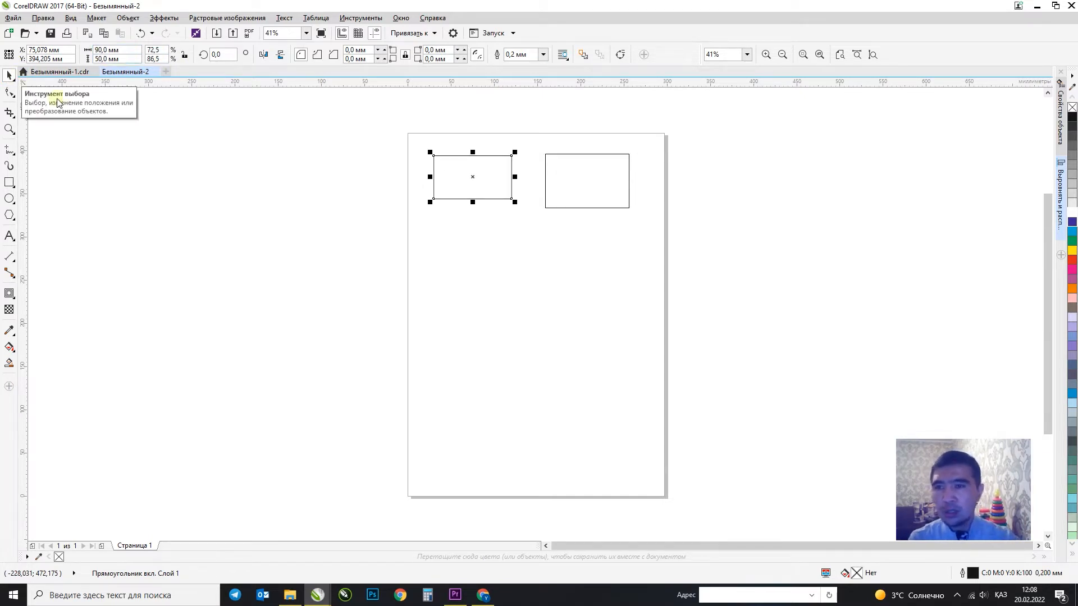
Resize the right rectangle to 86 × 54 mm.
{"action": "left_click", "coordinate": [546, 158]}
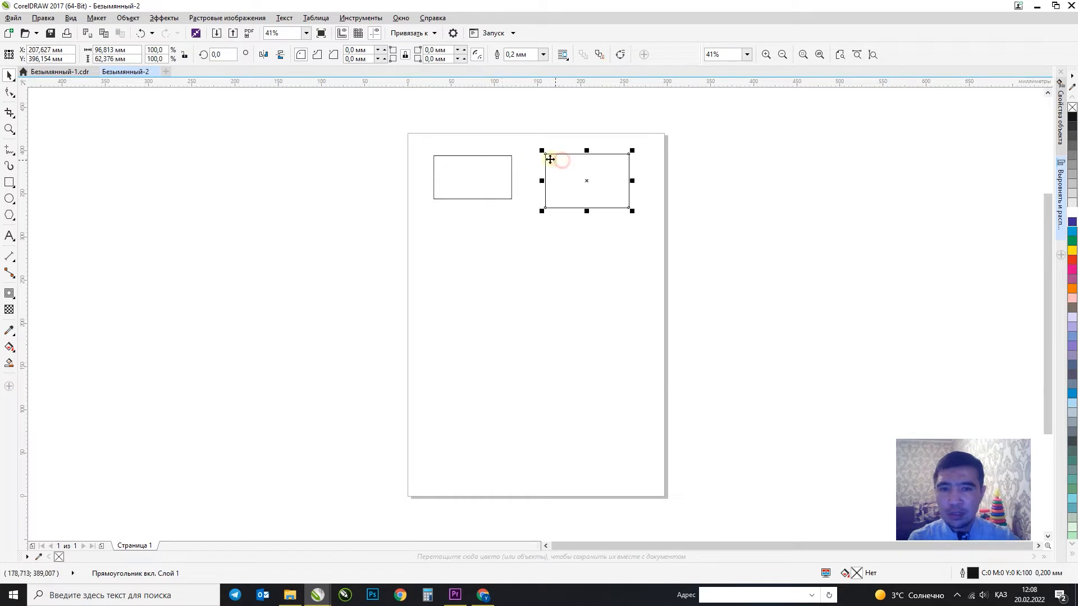
{"action": "left_click_drag", "start_coordinate": [140, 50], "coordinate": [41, 68]}
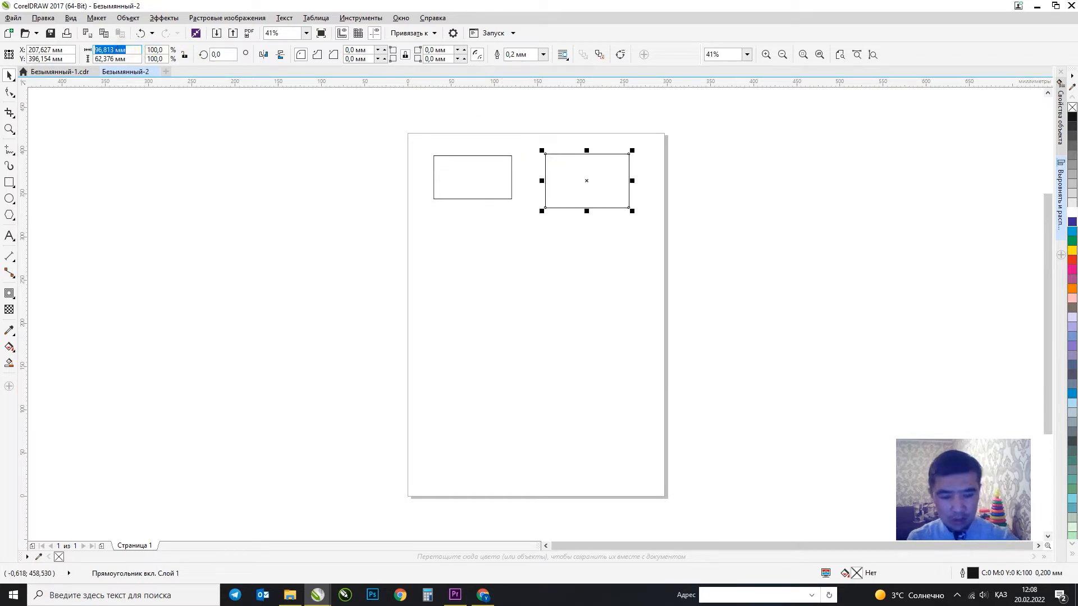
{"action": "type", "text": "86"}
{"action": "key", "text": "Tab"}
{"action": "type", "text": "54"}
{"action": "key", "text": "Return"}
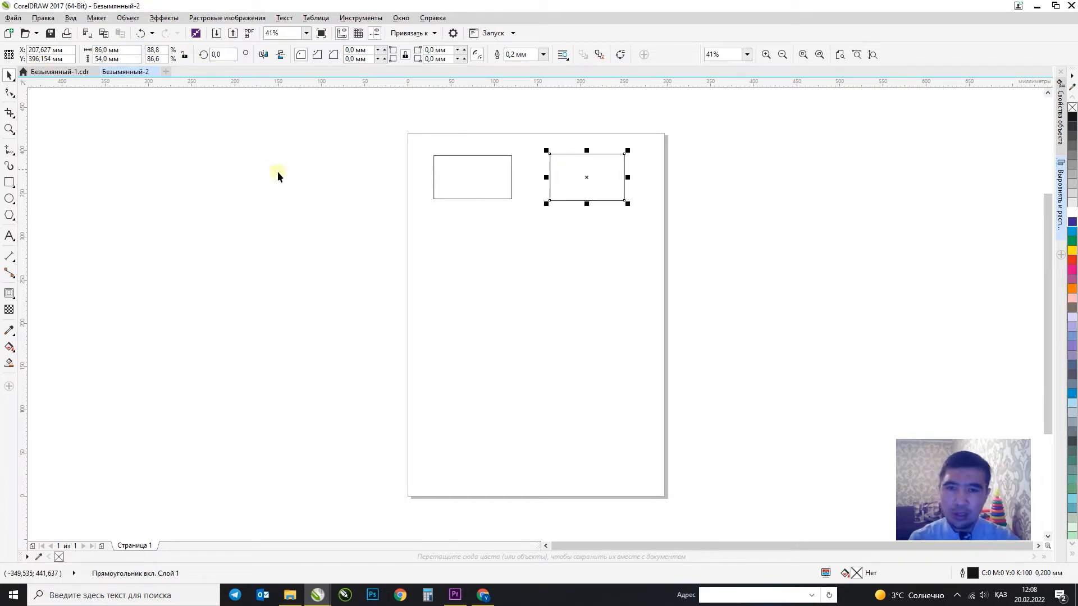
Align the two rectangles along their top edges.
{"action": "left_click", "coordinate": [505, 180], "text": "shift"}
{"action": "key", "text": "t"}
{"action": "left_click", "coordinate": [585, 275]}
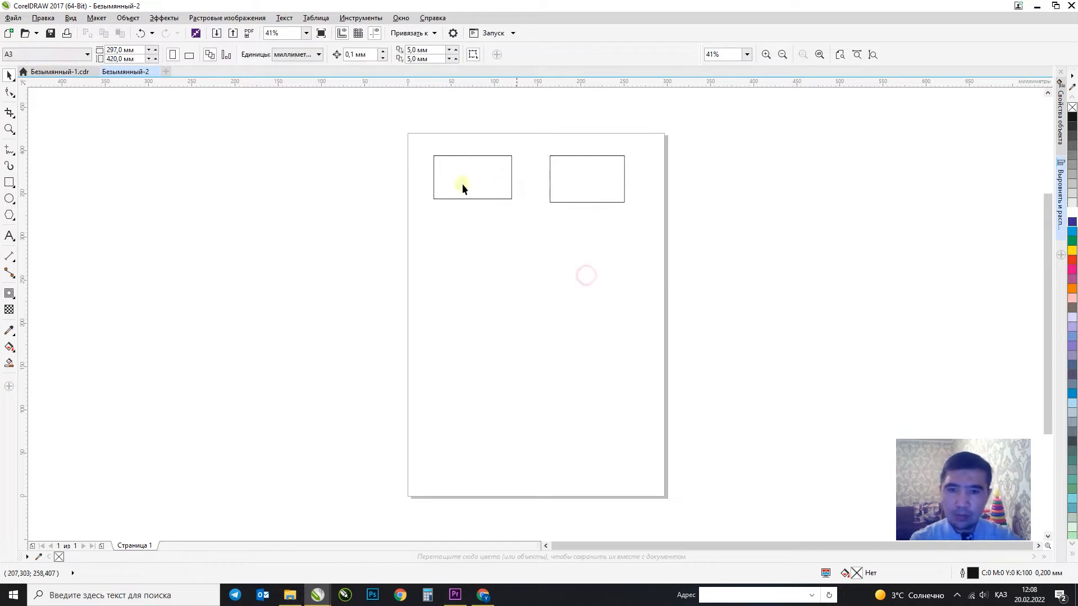
{"action": "scroll", "coordinate": [590, 200], "scroll_direction": "up", "scroll_amount": 3}
Nudge the 90 × 50 mm card slightly to the right and reselect it.
{"action": "left_click", "coordinate": [298, 235]}
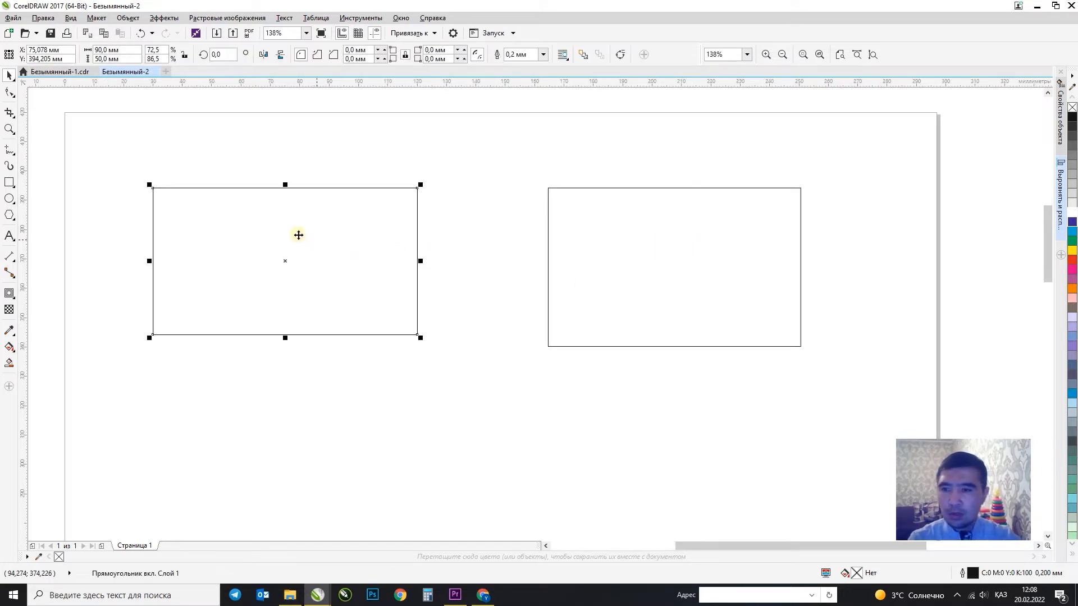
{"action": "left_click", "coordinate": [217, 158]}
{"action": "left_click_drag", "start_coordinate": [212, 219], "coordinate": [231, 218]}
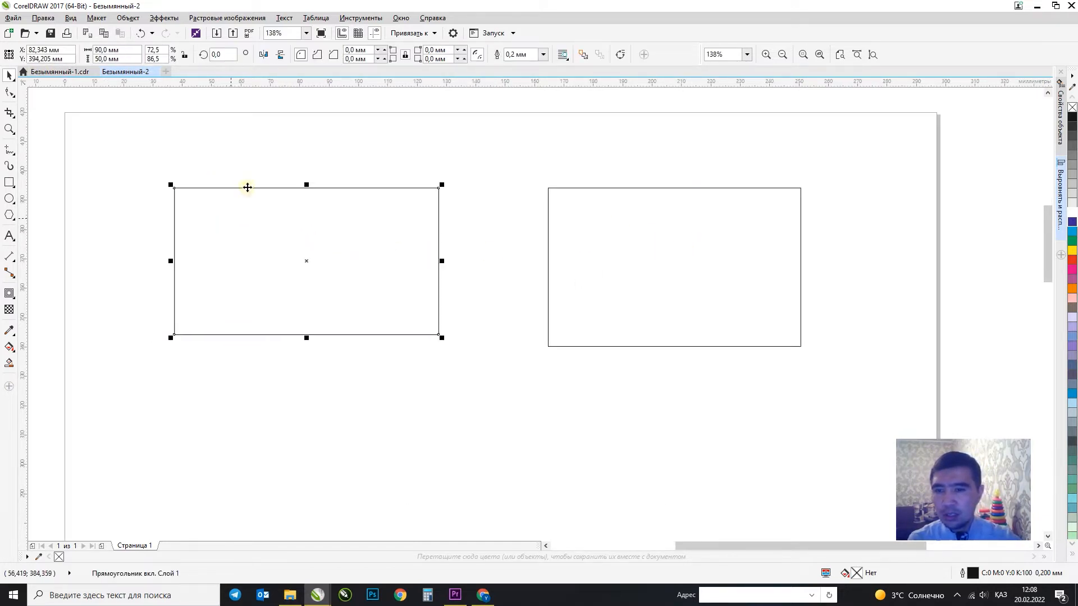
{"action": "left_click", "coordinate": [270, 156]}
{"action": "left_click", "coordinate": [235, 190]}
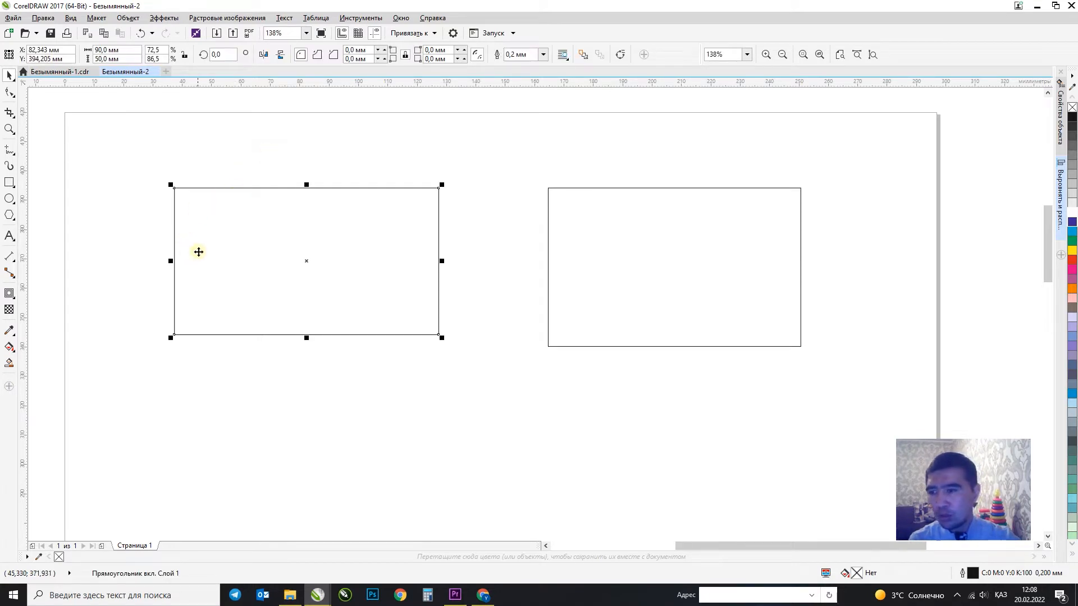
Apply an inside contour with a 5 mm offset to the 90 × 50 mm card.
{"action": "left_click", "coordinate": [10, 294]}
{"action": "left_click", "coordinate": [31, 306]}
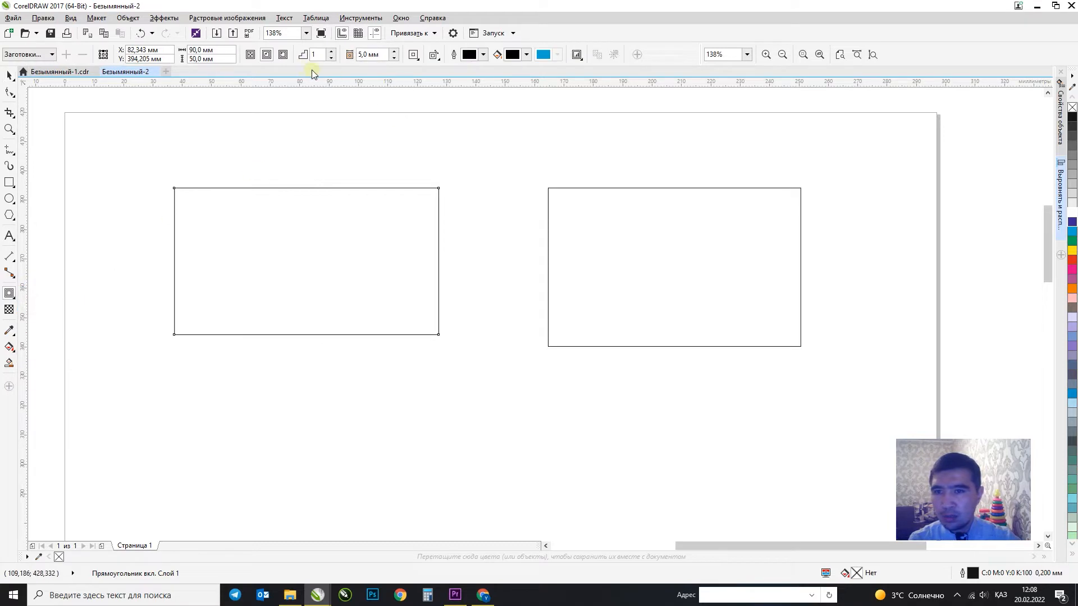
{"action": "left_click", "coordinate": [266, 54]}
{"action": "double_click", "coordinate": [372, 54]}
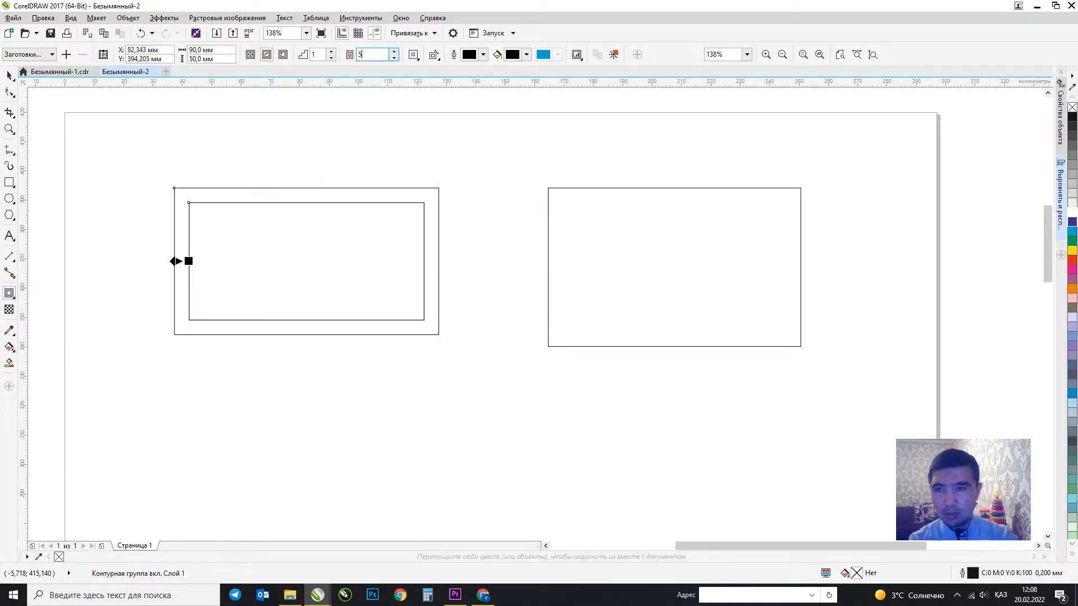
{"action": "type", "text": "5"}
{"action": "key", "text": "Return"}
Break the contour apart, convert the inner rectangle to curves and give it a dotted outline.
{"action": "left_click", "coordinate": [10, 76]}
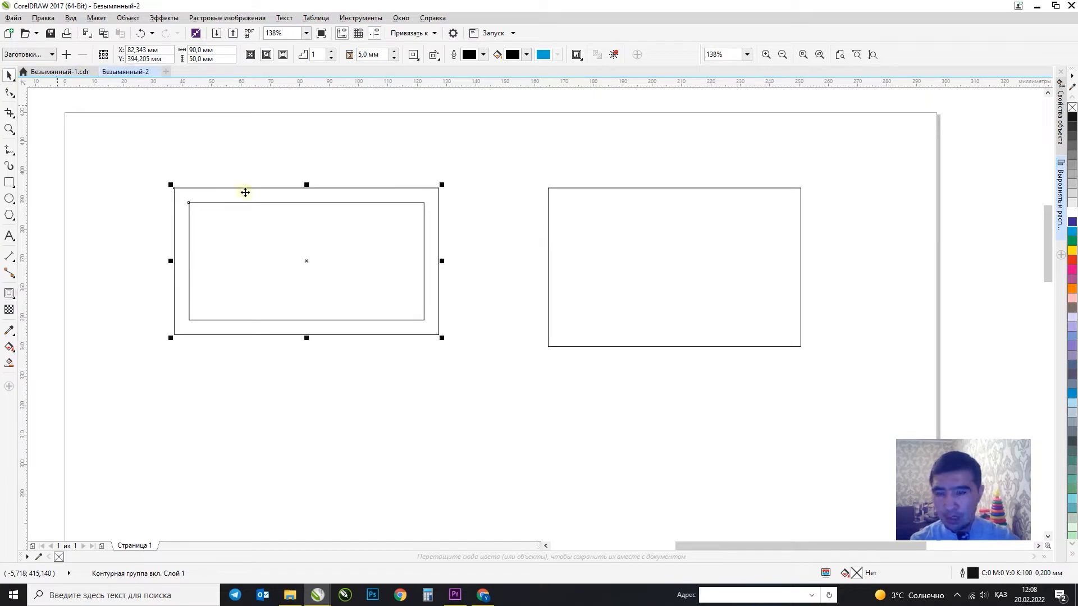
{"action": "key", "text": "ctrl+k"}
{"action": "left_click", "coordinate": [421, 158]}
{"action": "left_click", "coordinate": [363, 232]}
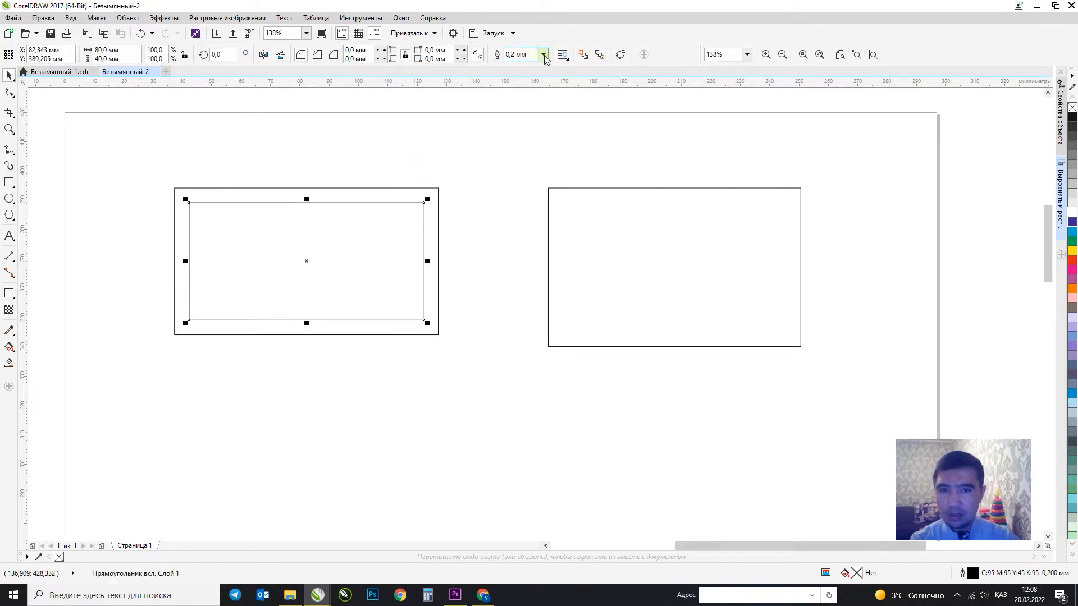
{"action": "key", "text": "ctrl+q"}
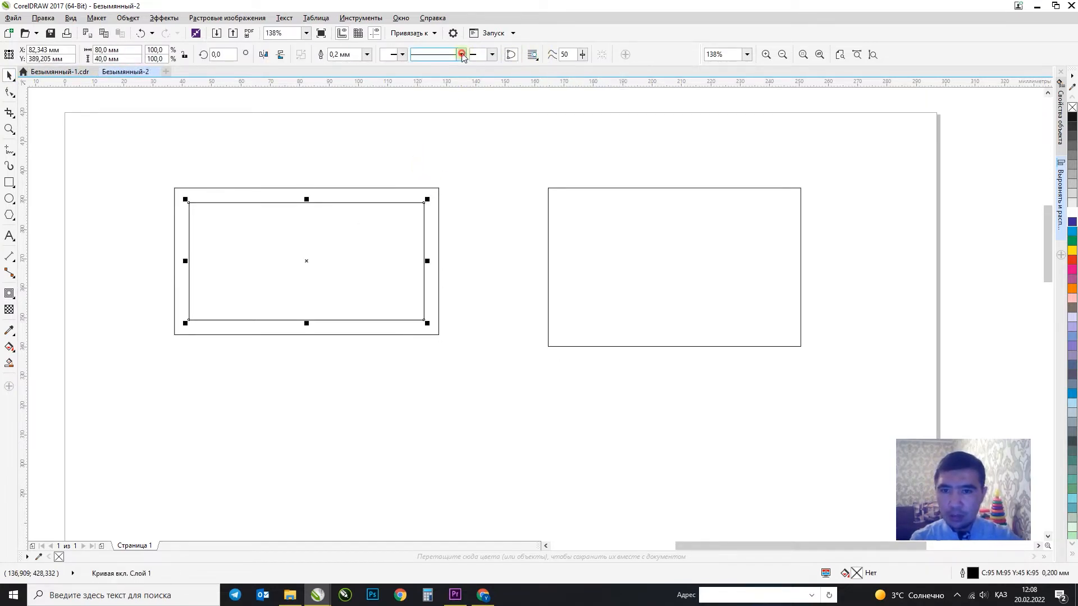
{"action": "left_click", "coordinate": [460, 54]}
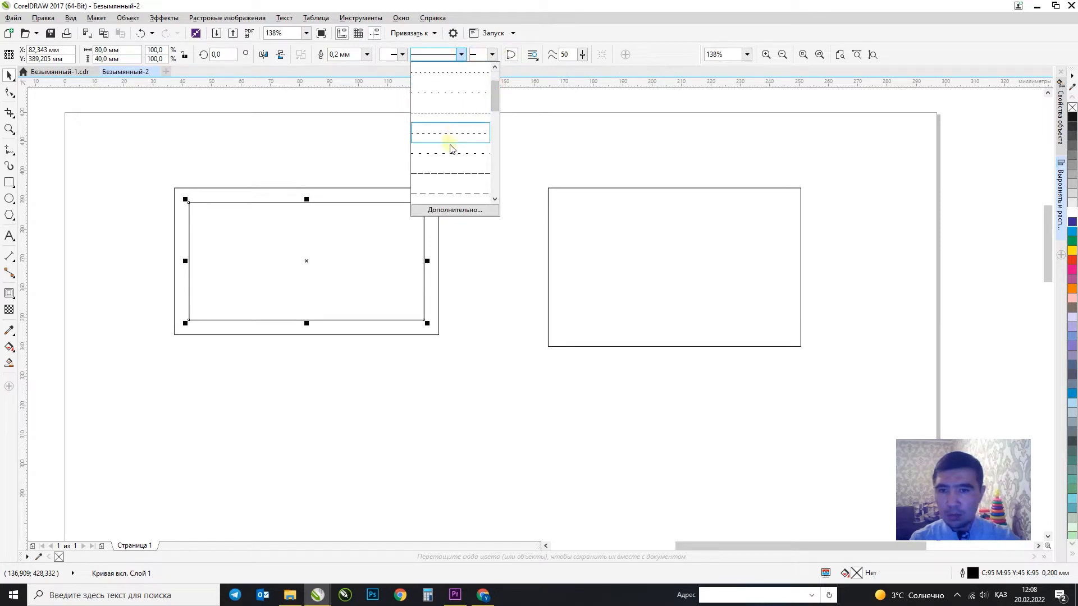
{"action": "left_click", "coordinate": [449, 151]}
{"action": "left_click", "coordinate": [479, 174]}
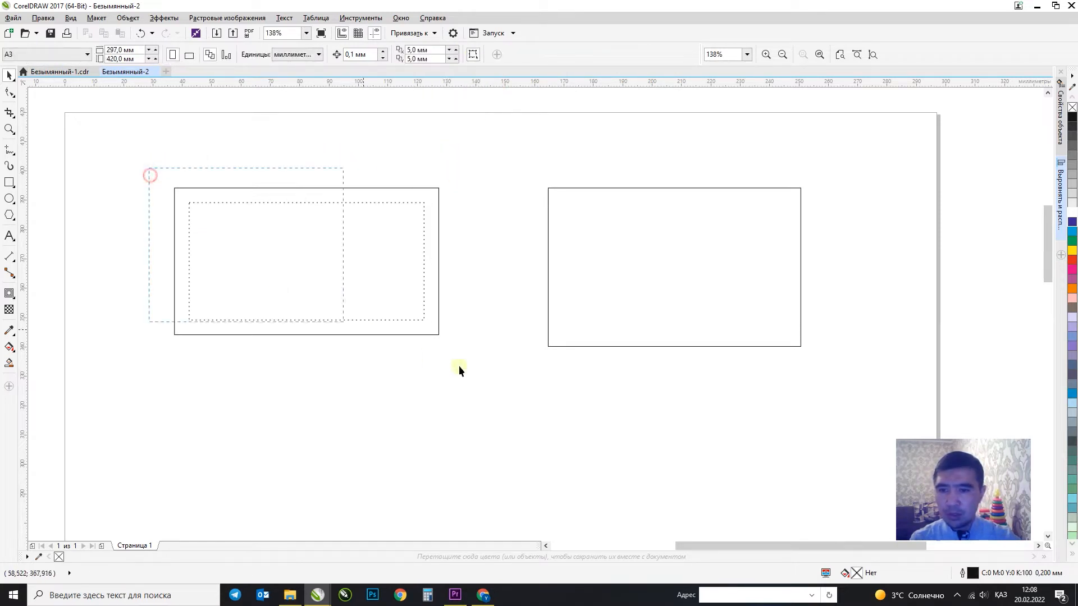
Group the card with its dotted inner rectangle.
{"action": "left_click_drag", "start_coordinate": [459, 369], "coordinate": [460, 367]}
{"action": "left_click", "coordinate": [505, 54]}
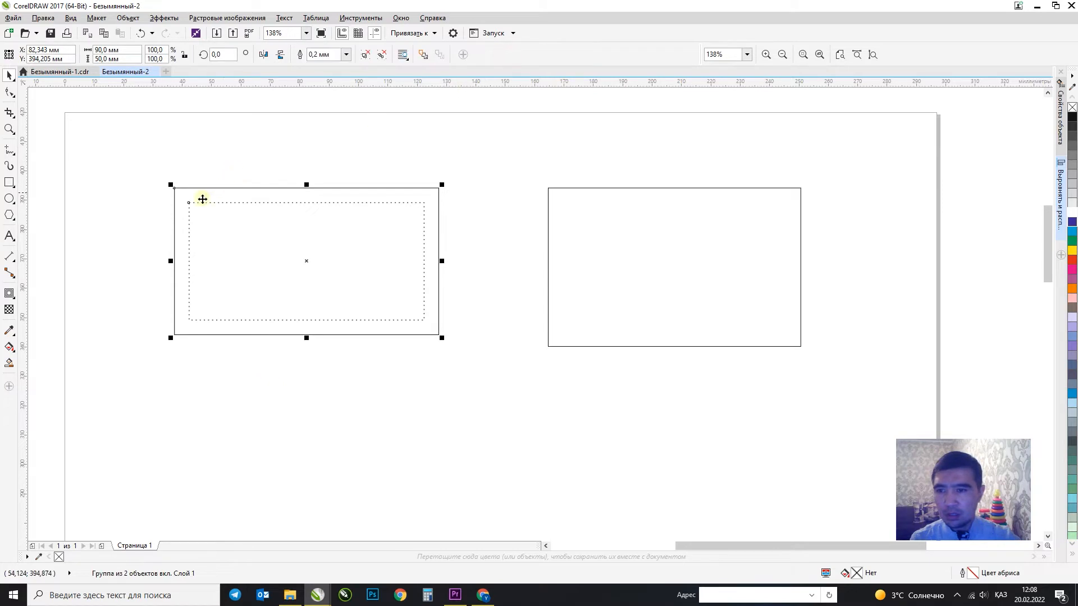
{"action": "left_click", "coordinate": [213, 157]}
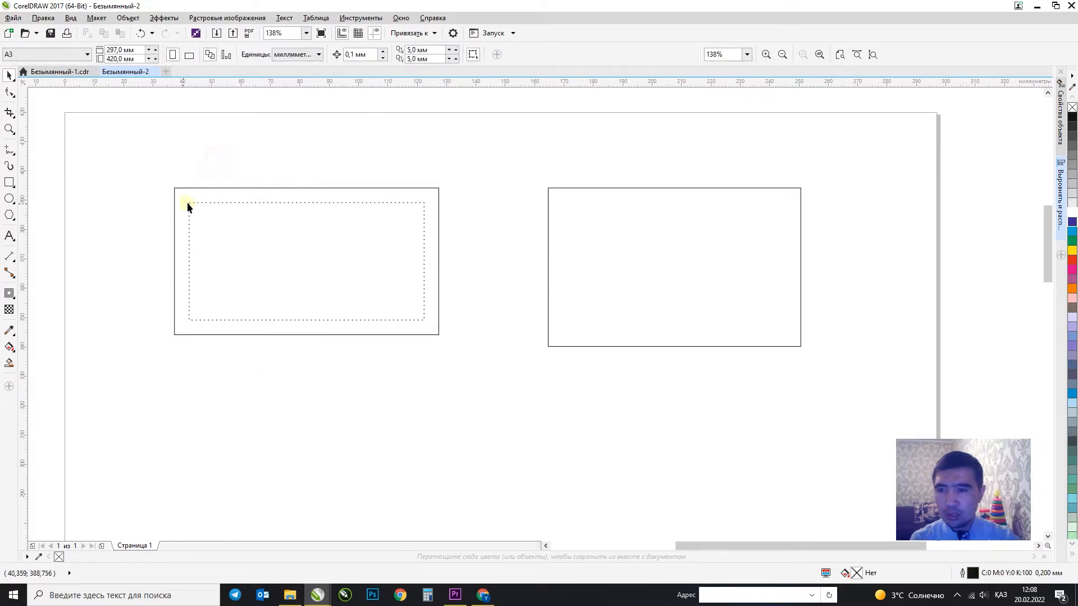
Draw a circle beside the card and size it to 25 mm.
{"action": "left_click", "coordinate": [11, 238]}
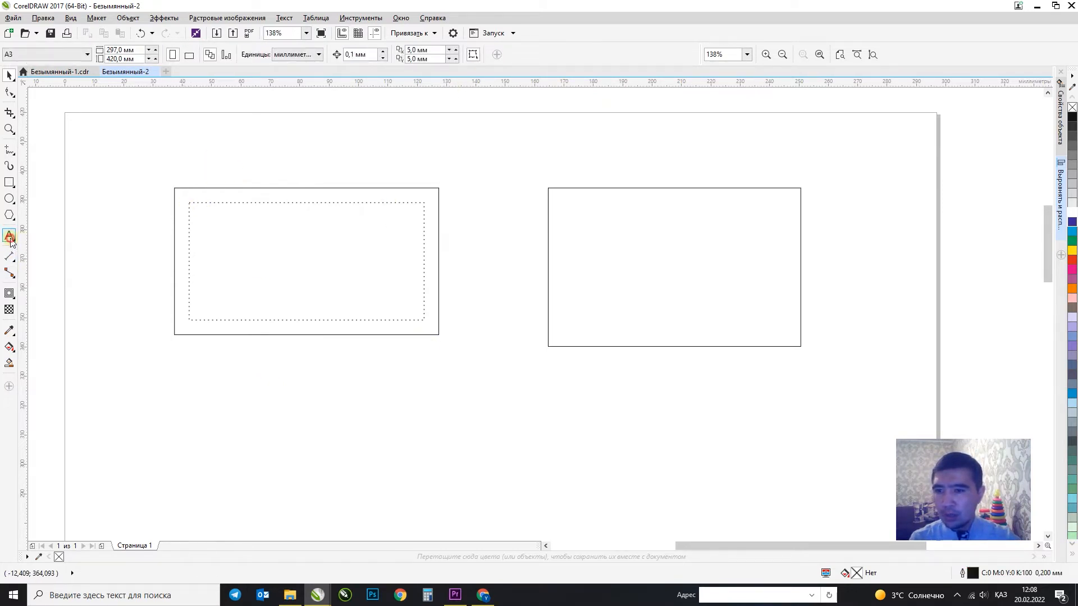
{"action": "left_click", "coordinate": [9, 199]}
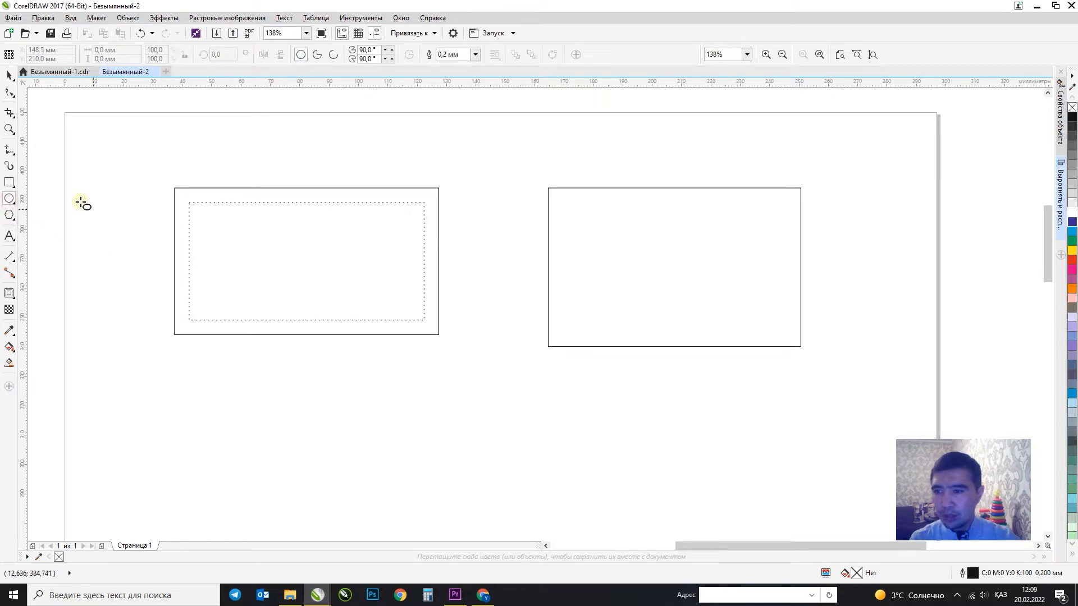
{"action": "left_click_drag", "start_coordinate": [79, 202], "coordinate": [144, 267]}
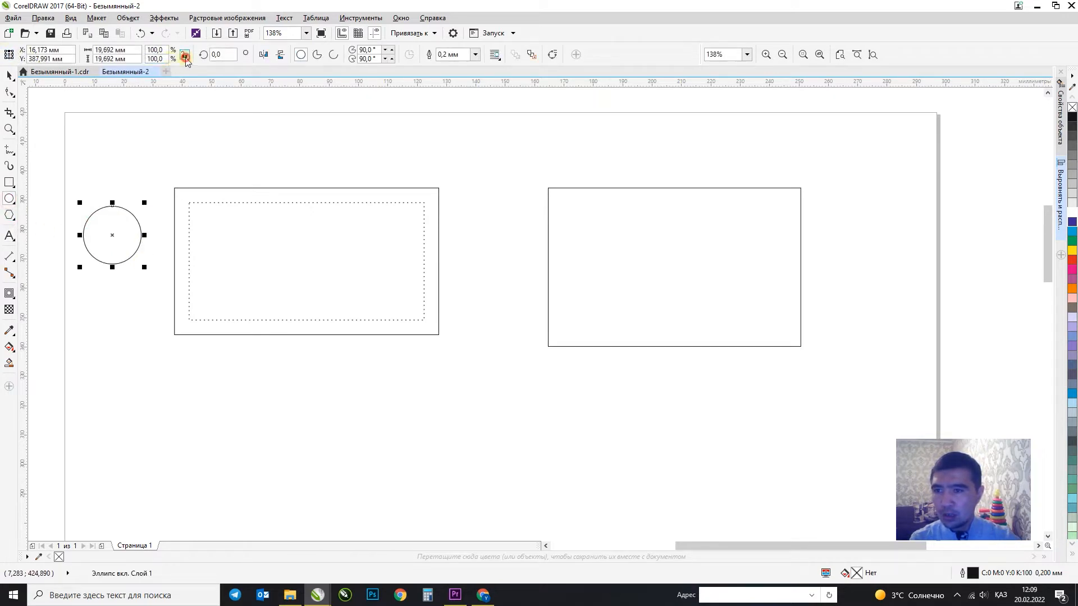
{"action": "left_click", "coordinate": [139, 50]}
{"action": "type", "text": "25"}
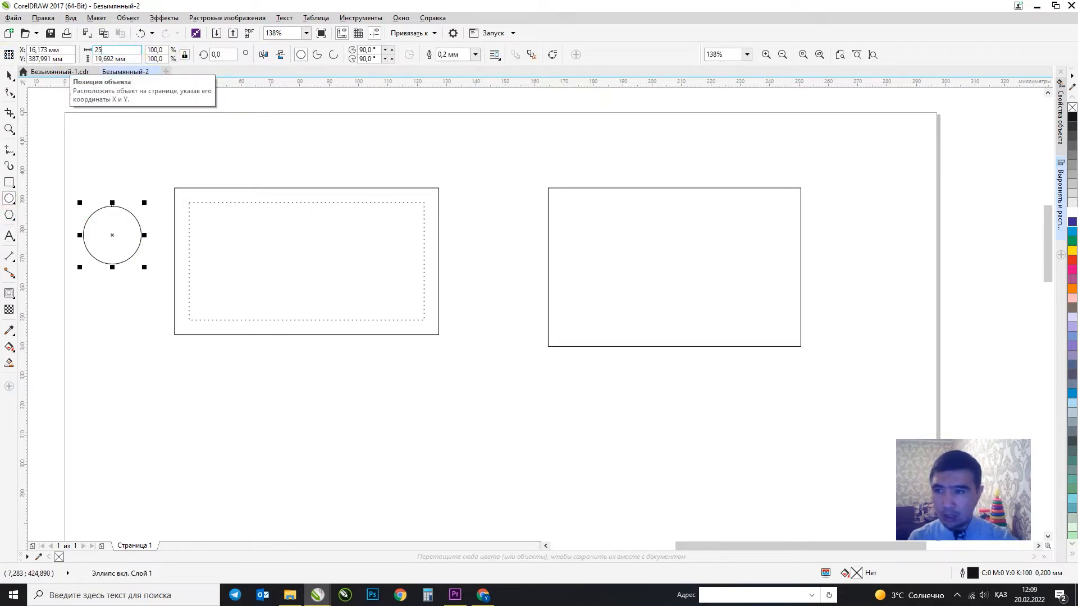
{"action": "key", "text": "Return"}
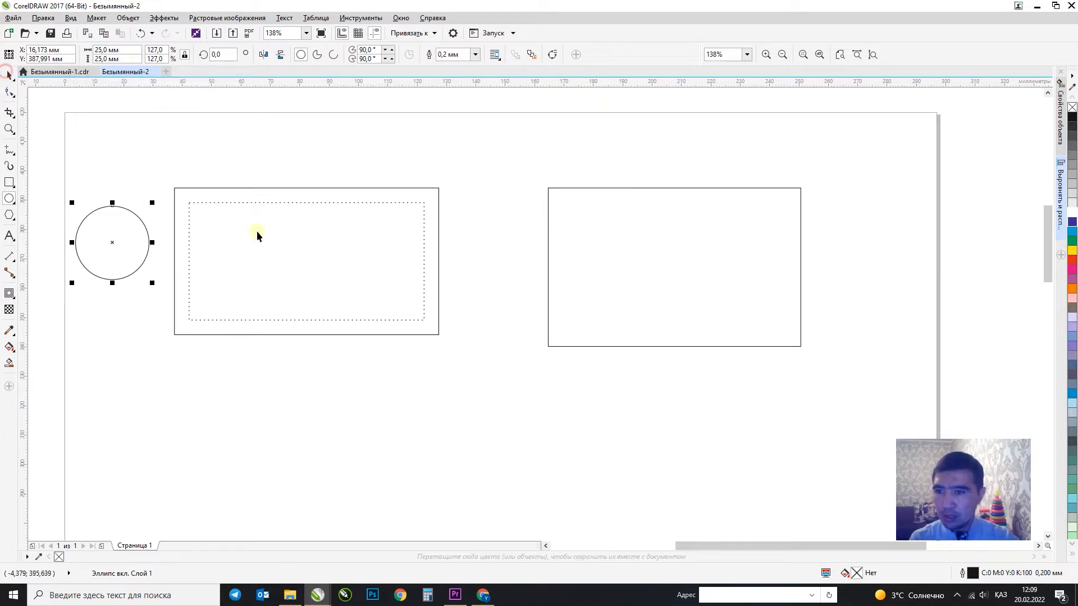
Align the circle to the top-left corner of the dotted inner rectangle.
{"action": "left_click", "coordinate": [369, 259]}
{"action": "left_click", "coordinate": [106, 240]}
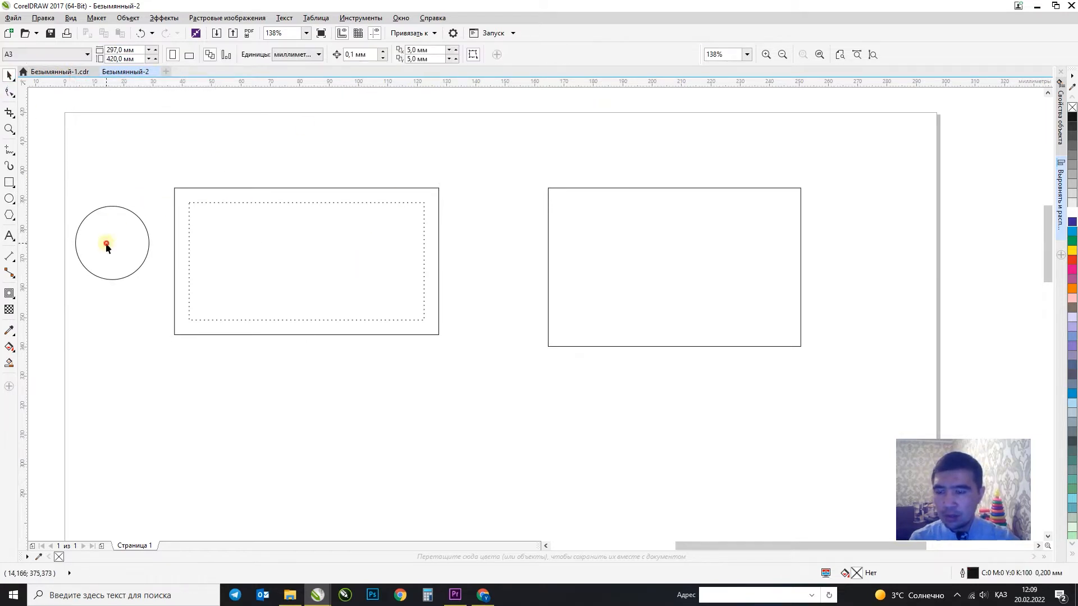
{"action": "left_click", "coordinate": [249, 228], "text": "ctrl+shift"}
{"action": "key", "text": "t"}
{"action": "key", "text": "l"}
{"action": "left_click", "coordinate": [323, 173]}
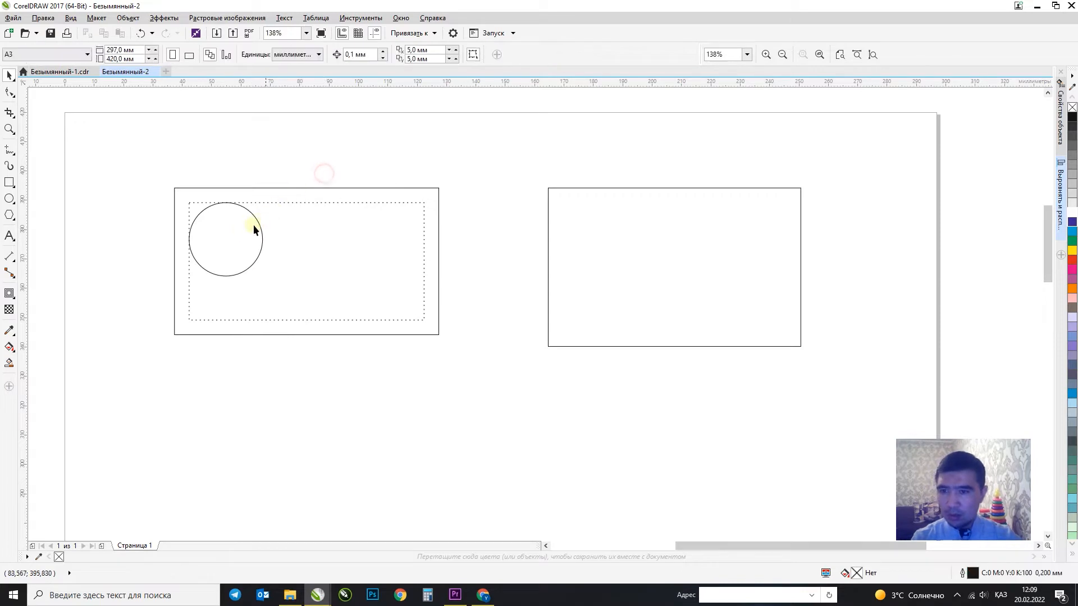
{"action": "left_click", "coordinate": [239, 232]}
{"action": "left_click", "coordinate": [9, 236]}
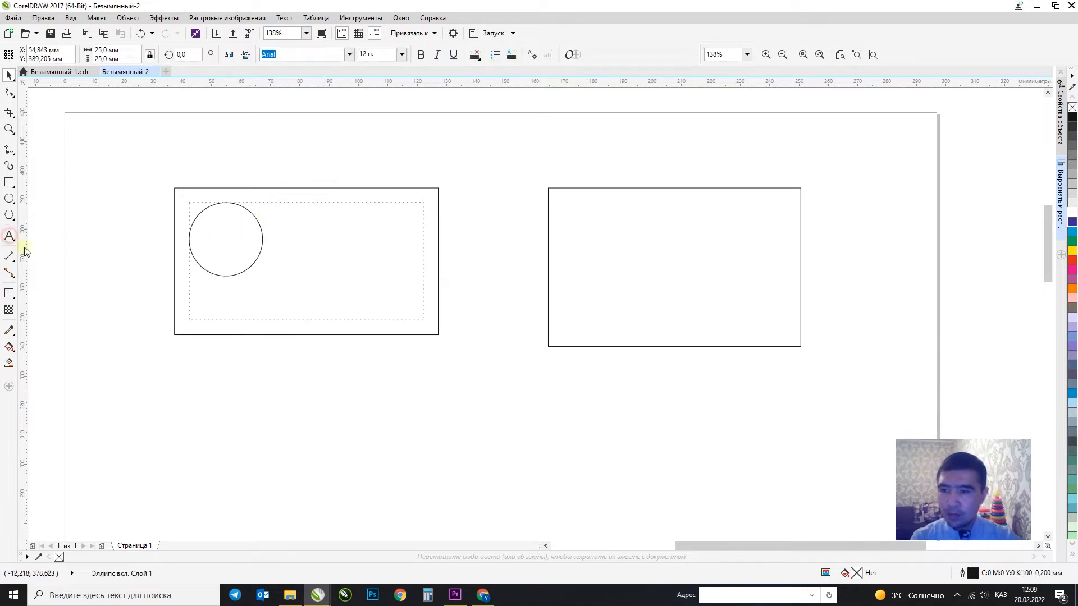
Type the cardholder's two-line full name below the left card.
{"action": "left_click", "coordinate": [251, 379]}
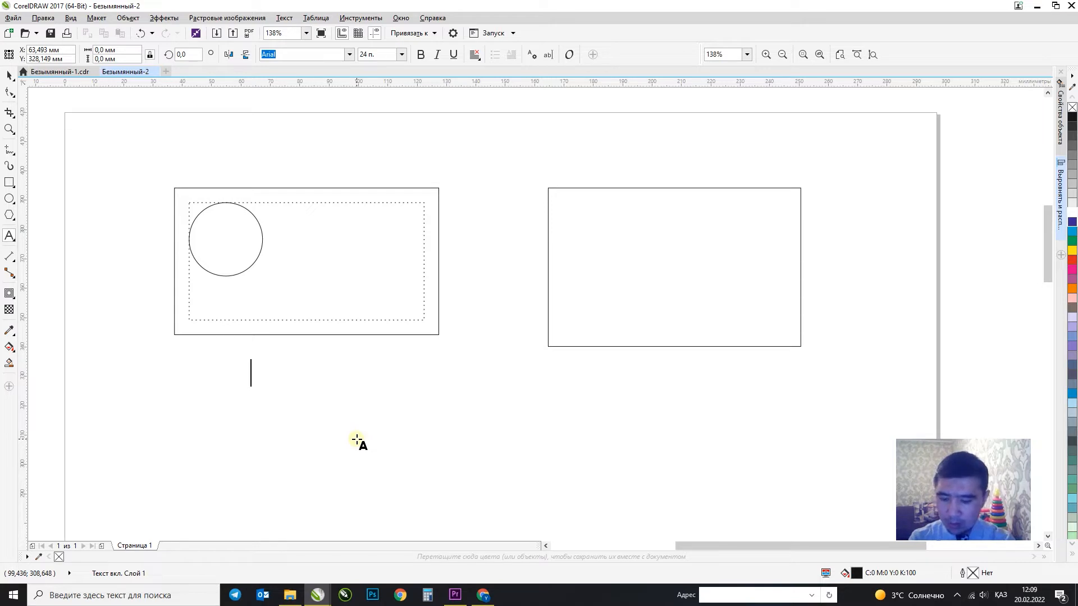
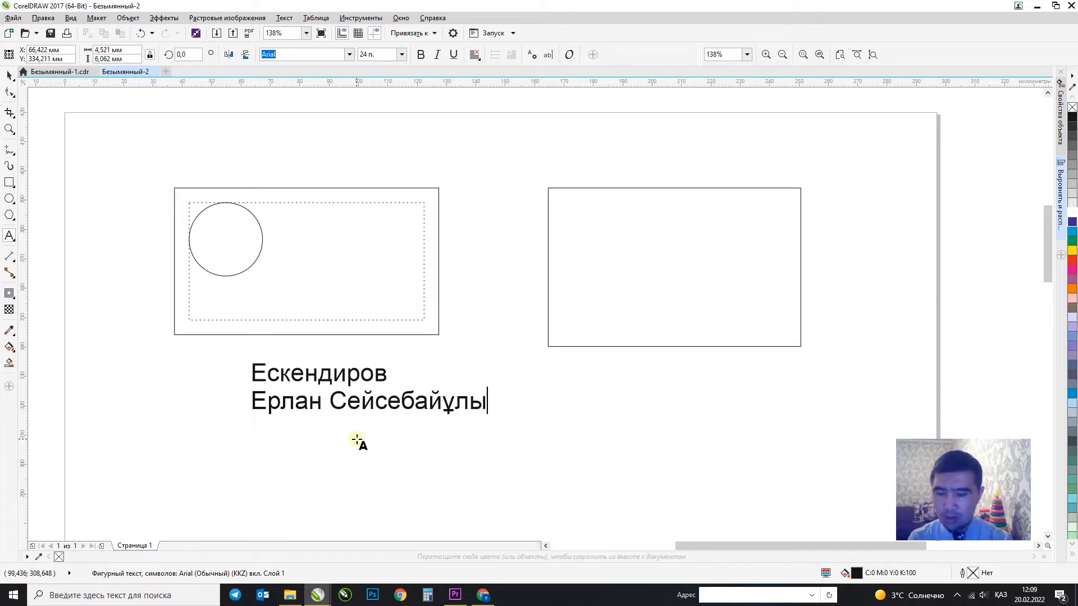
{"action": "key", "text": "ctrl+space"}
Move the name beside the circle inside the card and scale it to about 14.9 pt.
{"action": "left_click", "coordinate": [5, 79]}
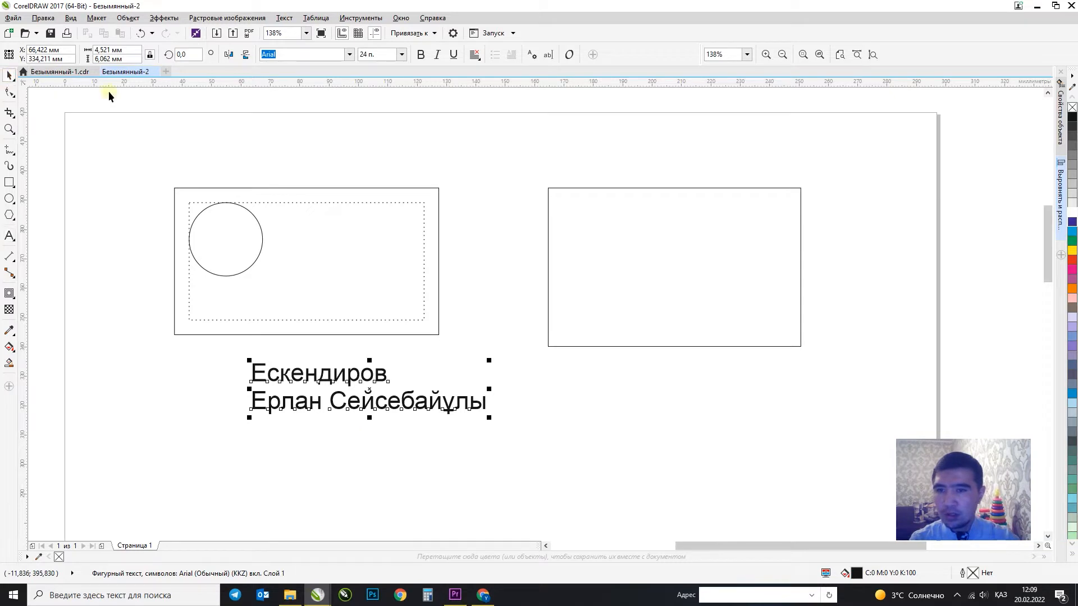
{"action": "left_click", "coordinate": [377, 55]}
{"action": "left_click", "coordinate": [418, 375]}
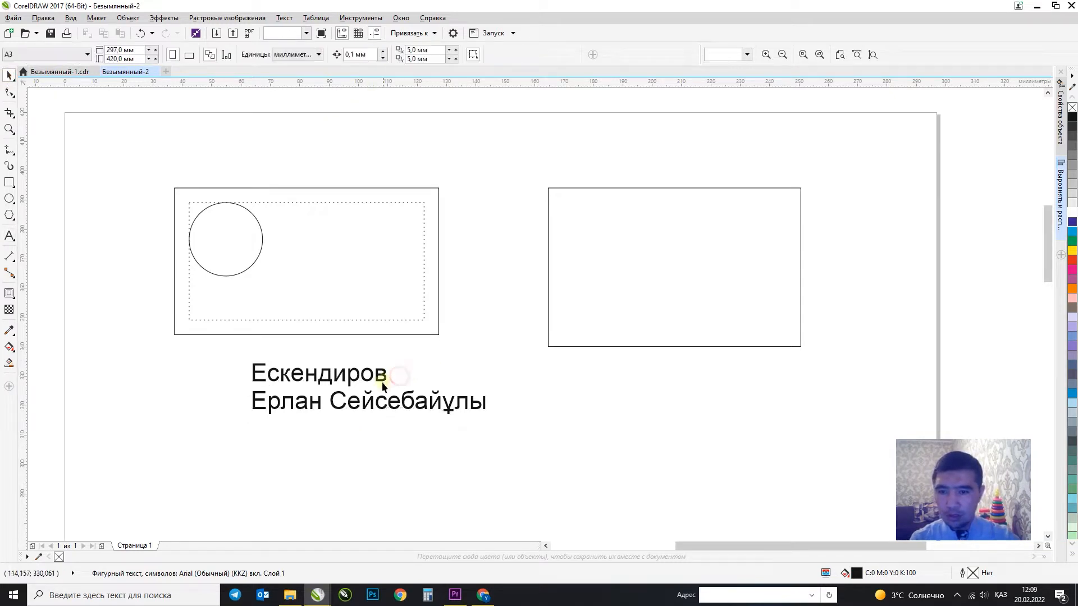
{"action": "left_click_drag", "start_coordinate": [377, 382], "coordinate": [405, 236]}
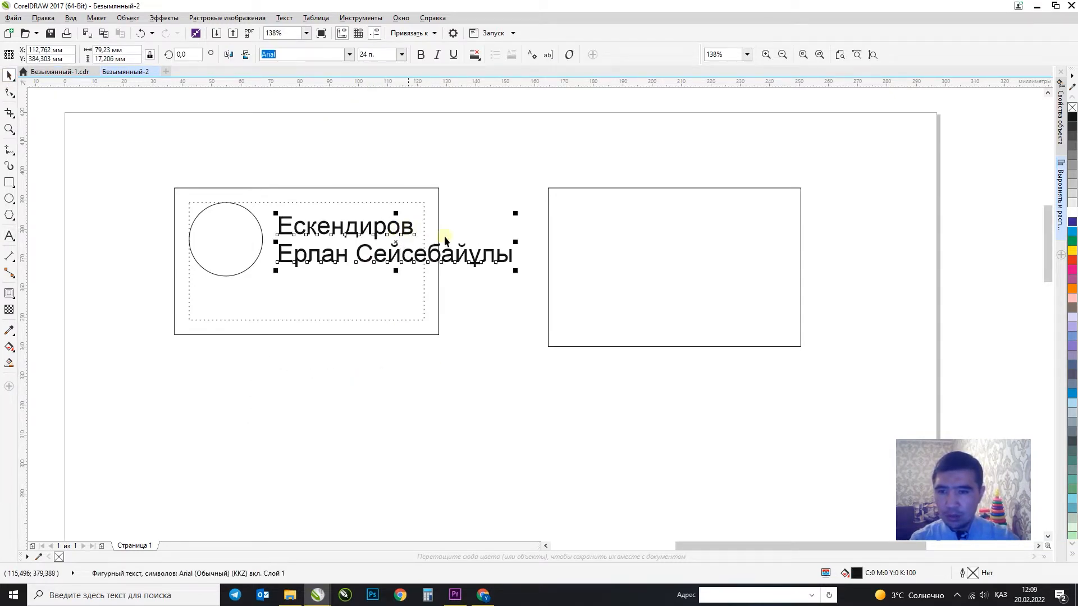
{"action": "left_click_drag", "start_coordinate": [516, 272], "coordinate": [427, 274]}
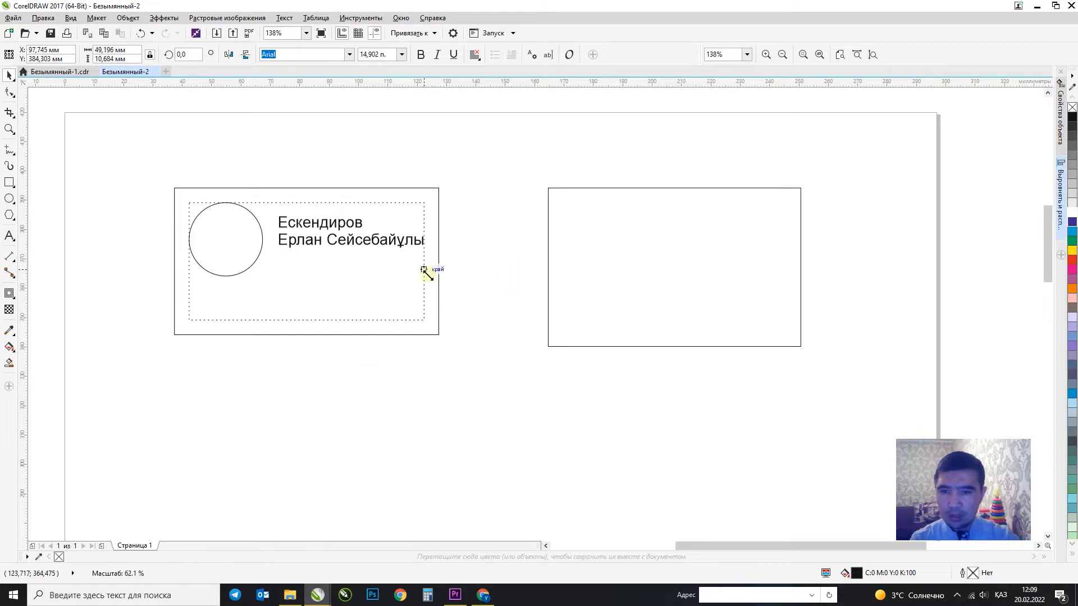
{"action": "scroll", "coordinate": [433, 243], "scroll_direction": "up", "scroll_amount": 3}
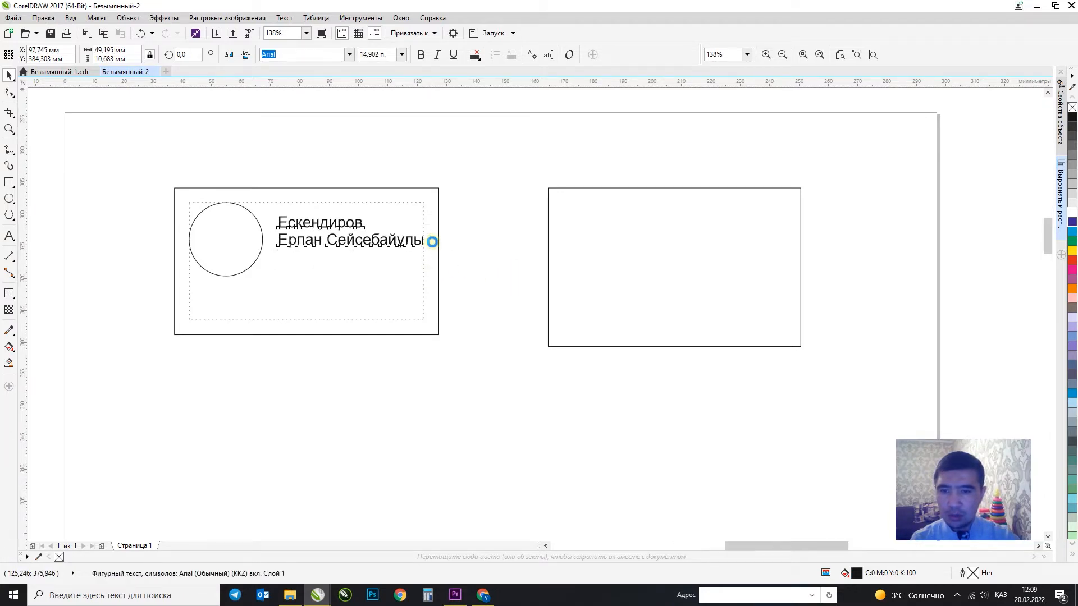
{"action": "scroll", "coordinate": [411, 265], "scroll_direction": "down", "scroll_amount": 3}
Change the surname line to UPPERCASE through Text > Change Case.
{"action": "left_click", "coordinate": [387, 296], "text": "shift"}
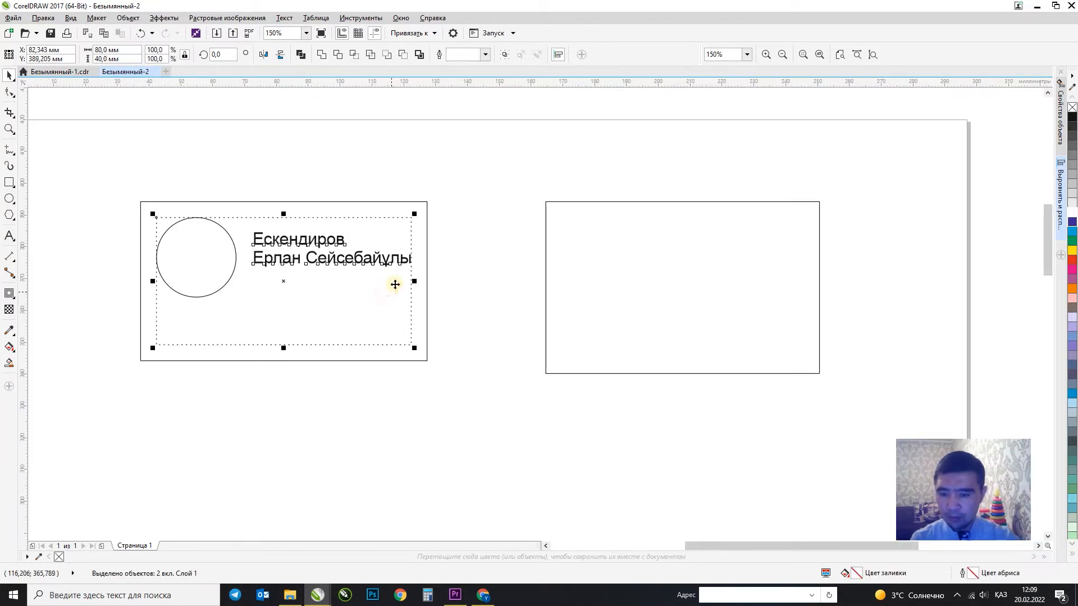
{"action": "left_click", "coordinate": [486, 240]}
{"action": "left_click", "coordinate": [337, 240]}
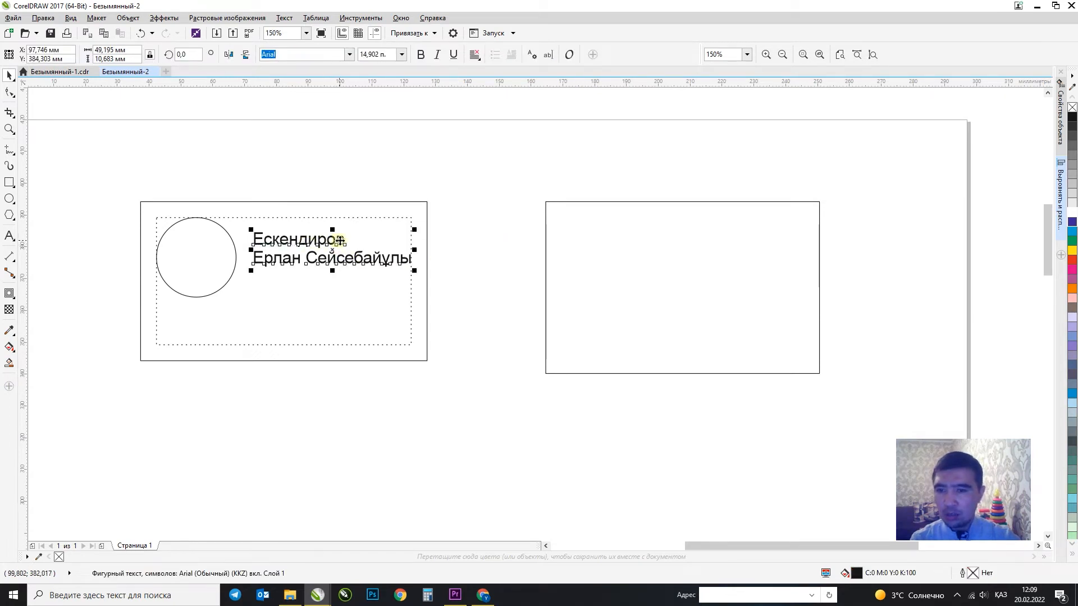
{"action": "double_click", "coordinate": [344, 242]}
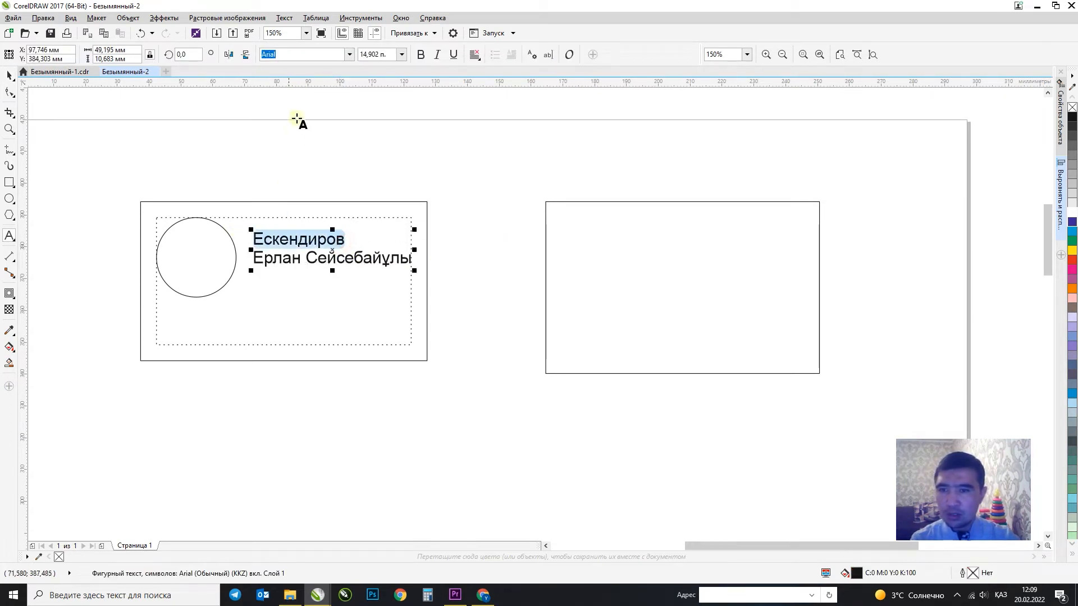
{"action": "left_click", "coordinate": [284, 18]}
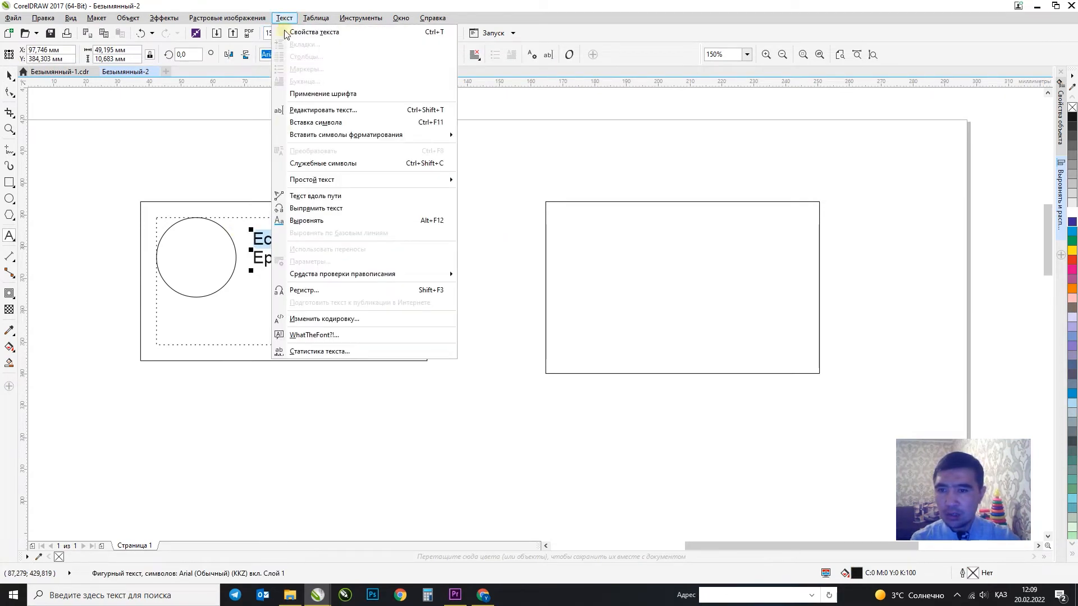
{"action": "left_click", "coordinate": [303, 290]}
{"action": "left_click", "coordinate": [467, 286]}
{"action": "left_click", "coordinate": [486, 336]}
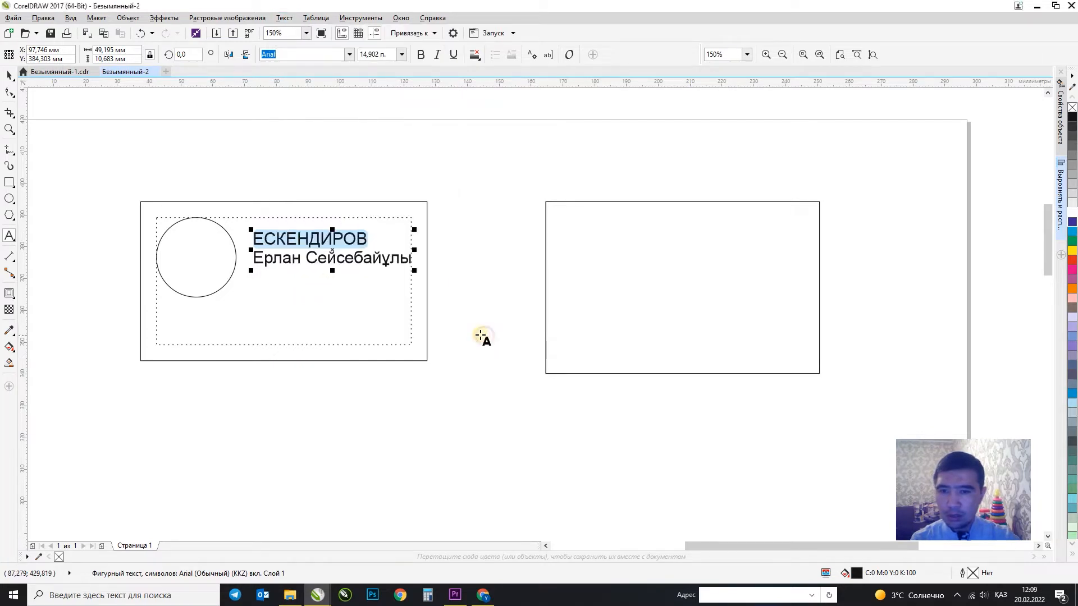
Make the name bold and shrink it to about 13.9 pt.
{"action": "left_click", "coordinate": [11, 75]}
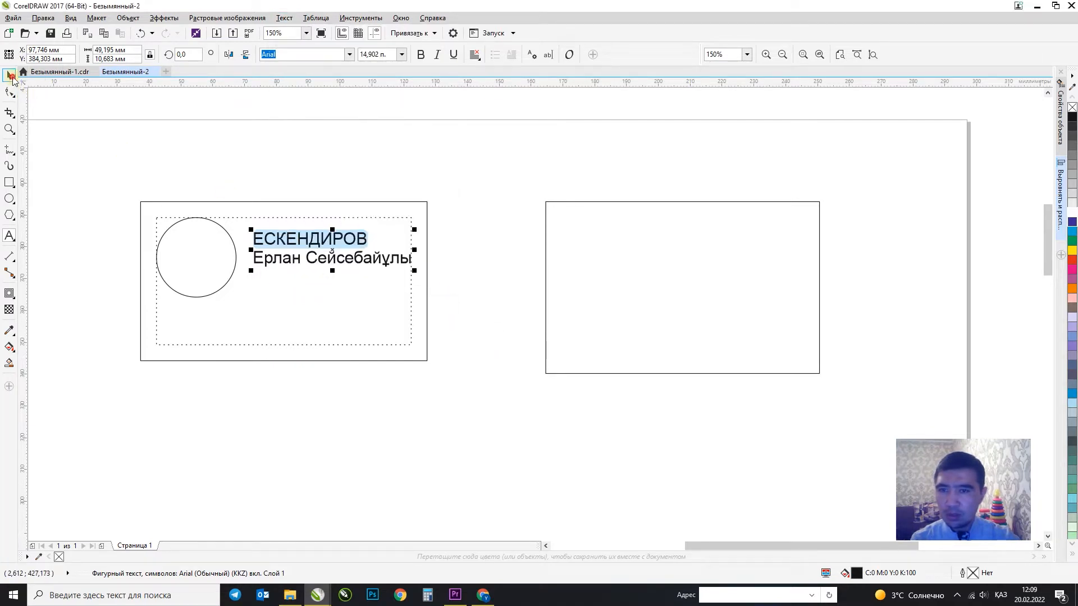
{"action": "left_click", "coordinate": [420, 54]}
{"action": "left_click_drag", "start_coordinate": [426, 270], "coordinate": [414, 268]}
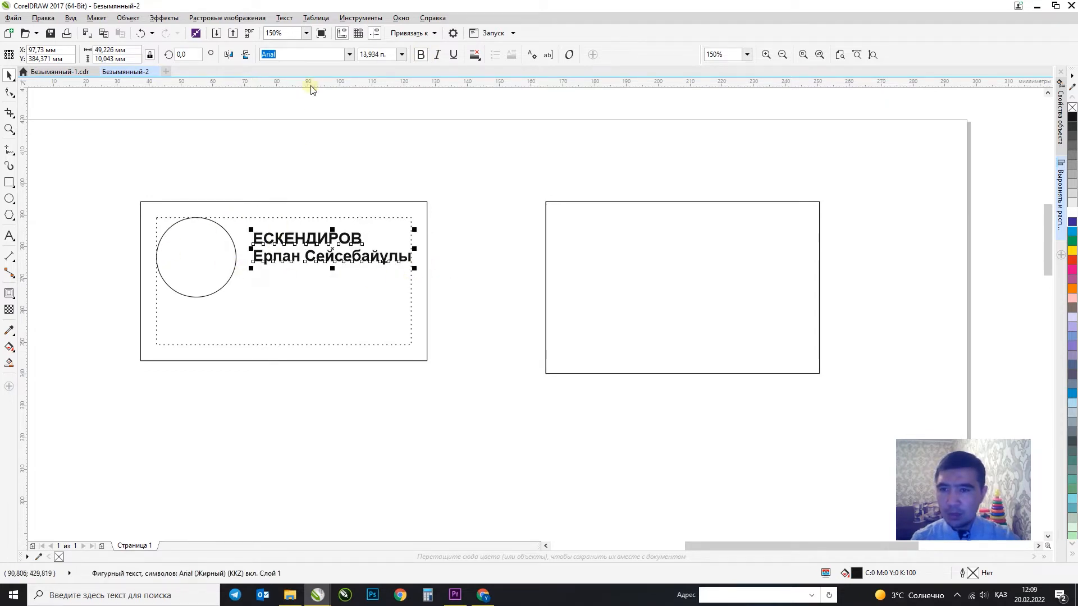
Place a ruler guideline through the circle's centre and vertically centre the name on the circle with E.
{"action": "left_click_drag", "start_coordinate": [310, 82], "coordinate": [264, 259]}
{"action": "left_click", "coordinate": [284, 241]}
{"action": "left_click", "coordinate": [230, 242], "text": "shift"}
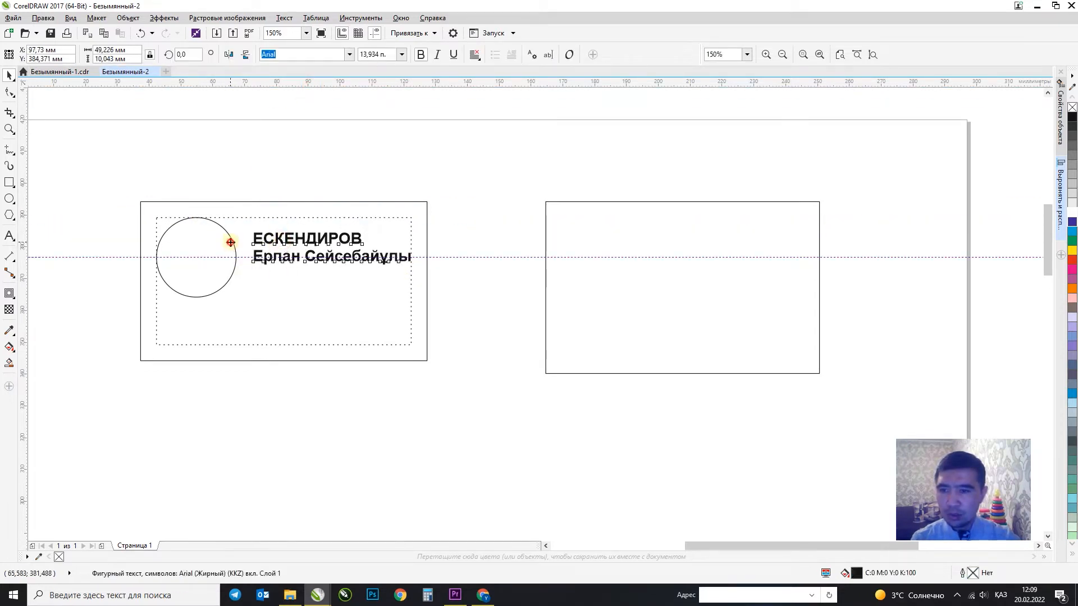
{"action": "key", "text": "e"}
{"action": "left_click", "coordinate": [497, 235]}
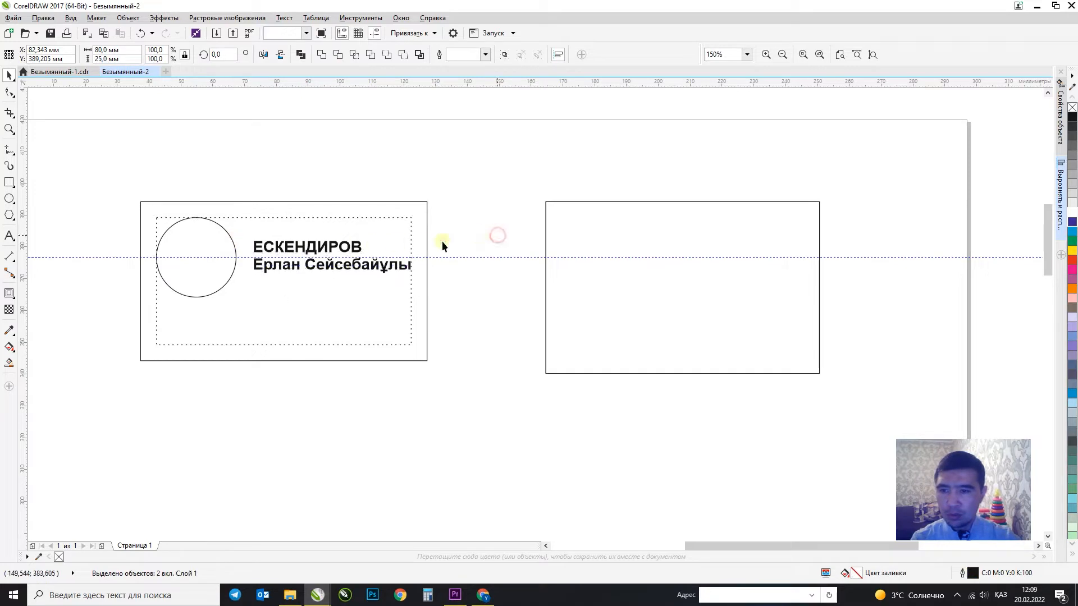
{"action": "left_click", "coordinate": [242, 259]}
{"action": "left_click", "coordinate": [243, 258]}
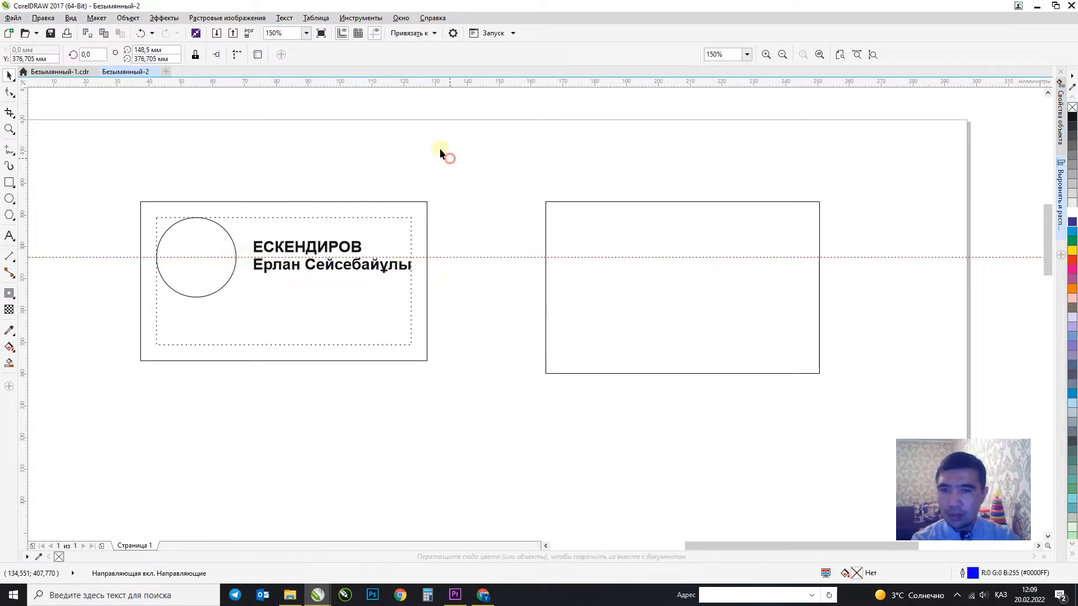
Copy the name text below it and retype the copy as 'Дизайнер'.
{"action": "left_click", "coordinate": [336, 247]}
{"action": "left_click_drag", "start_coordinate": [337, 247], "coordinate": [335, 293]}
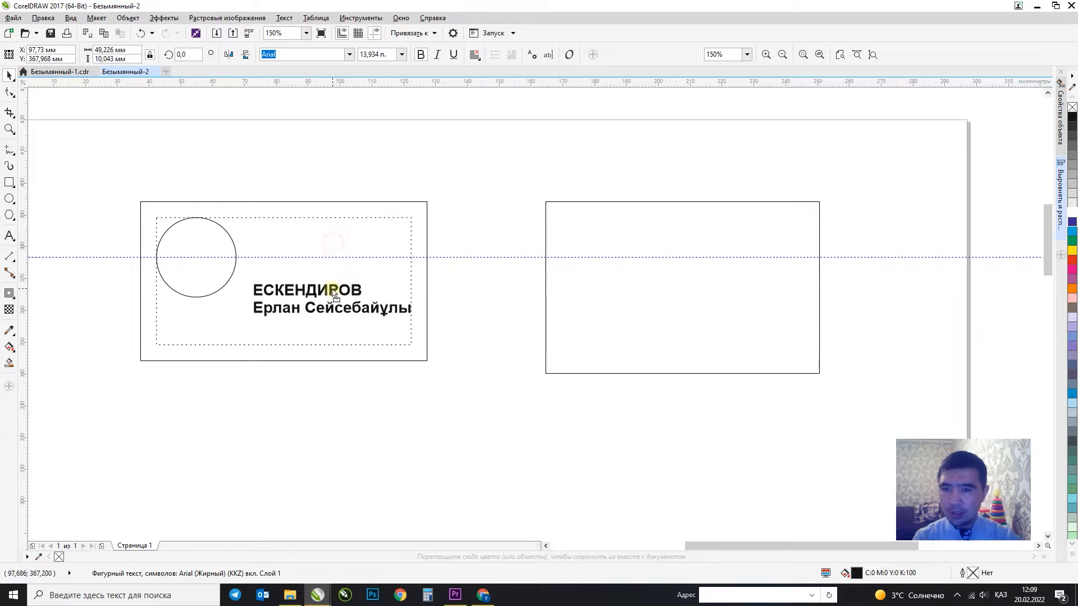
{"action": "double_click", "coordinate": [331, 290]}
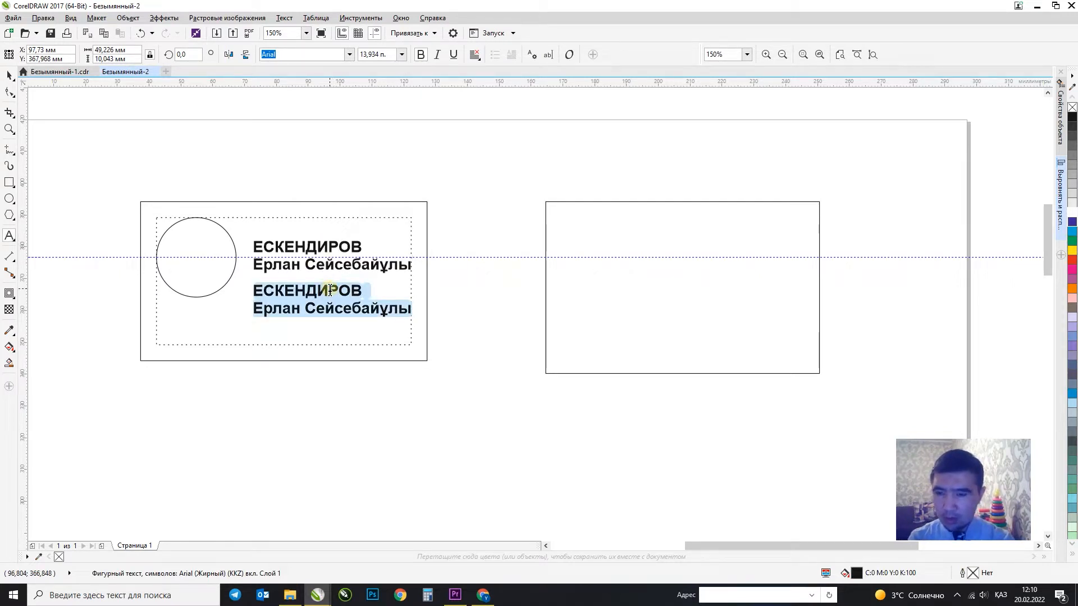
{"action": "type", "text": "Диз"}
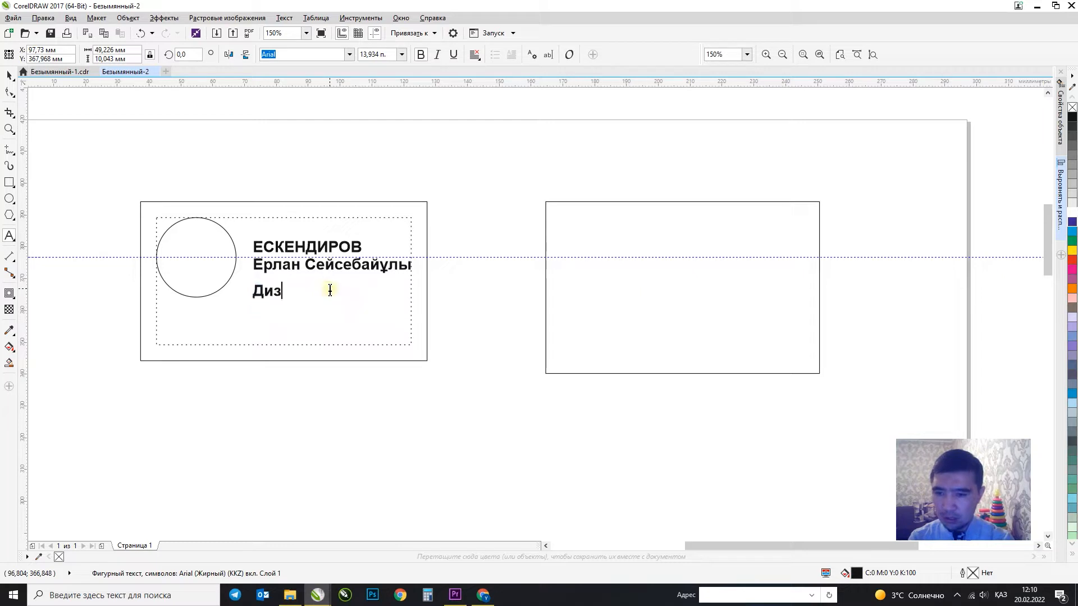
{"action": "type", "text": "айнер"}
{"action": "left_click", "coordinate": [9, 75]}
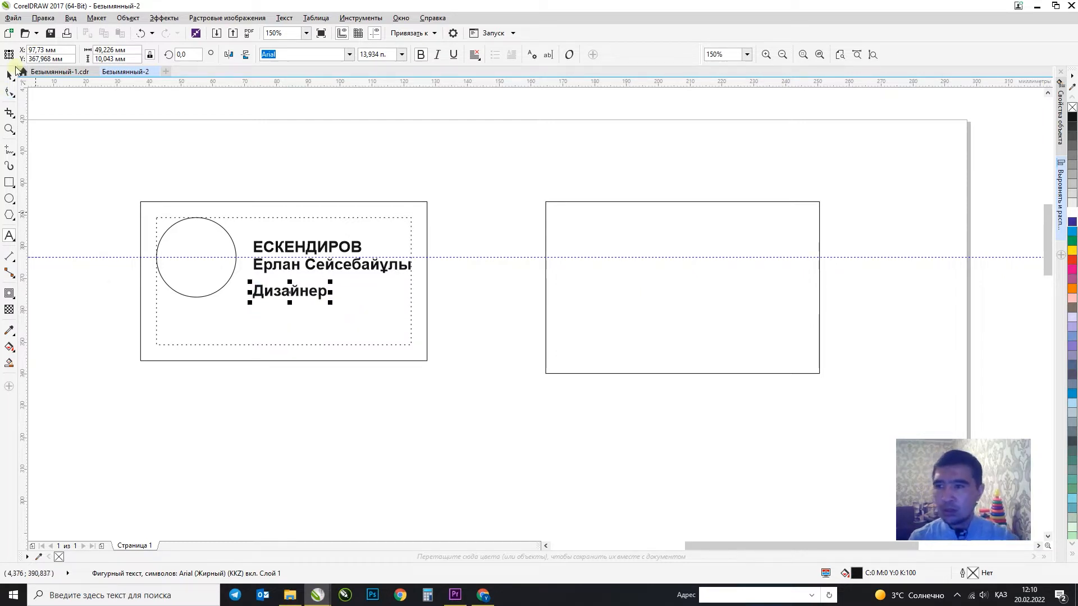
Set the job title's font size to 9 pt.
{"action": "left_click", "coordinate": [382, 54]}
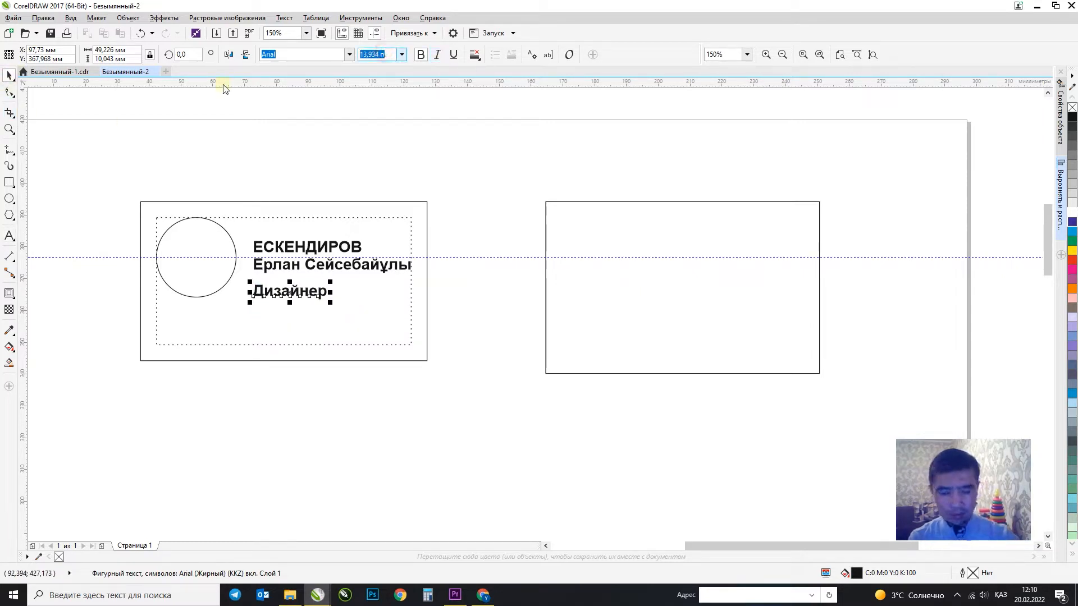
{"action": "type", "text": "11"}
{"action": "key", "text": "Return"}
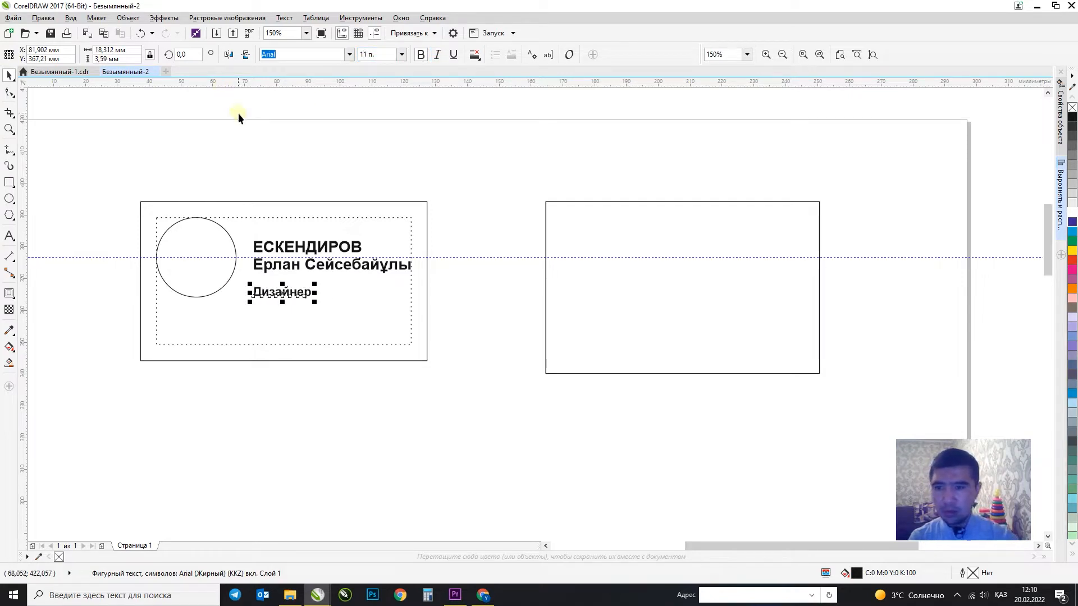
{"action": "left_click", "coordinate": [382, 54]}
{"action": "type", "text": "9"}
{"action": "key", "text": "Return"}
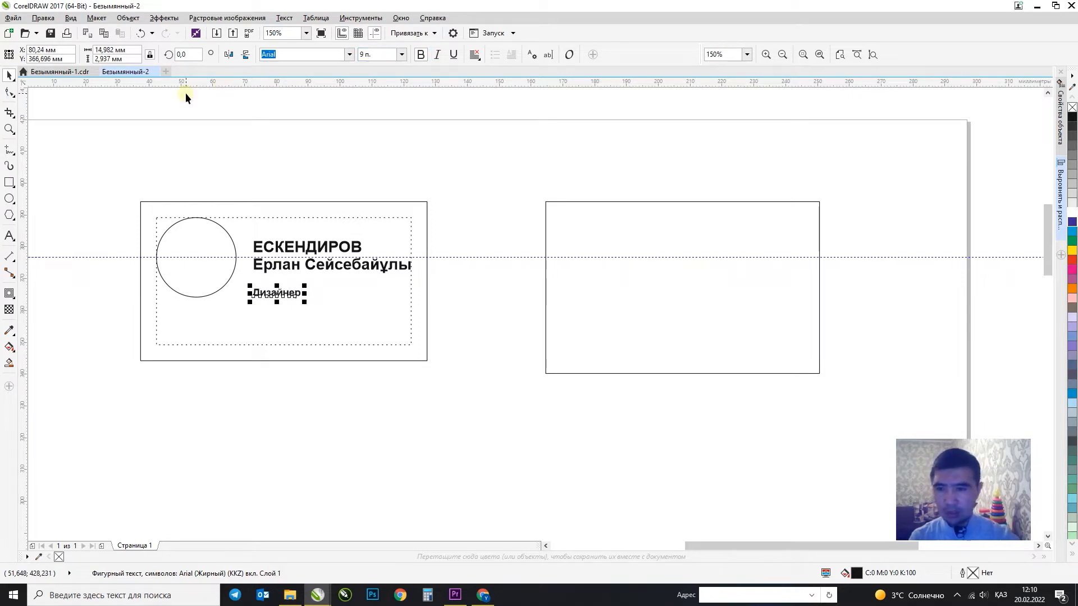
Move the 'Дизайнер' line up directly under the name.
{"action": "left_click", "coordinate": [260, 267], "text": "shift"}
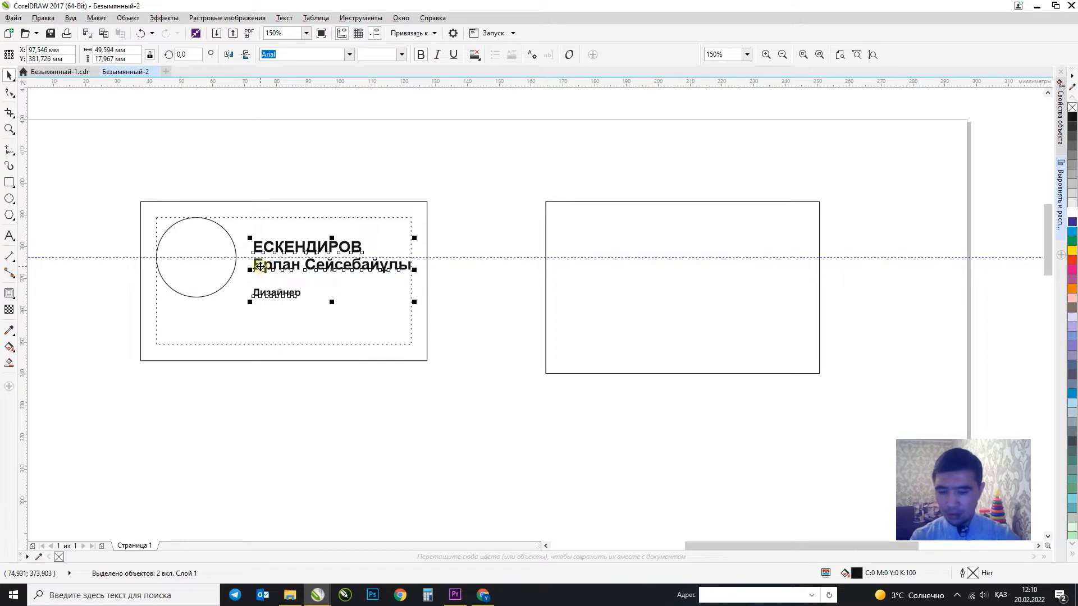
{"action": "left_click", "coordinate": [477, 310]}
{"action": "left_click", "coordinate": [263, 296]}
{"action": "left_click_drag", "start_coordinate": [265, 301], "coordinate": [268, 288]}
{"action": "left_click", "coordinate": [421, 210]}
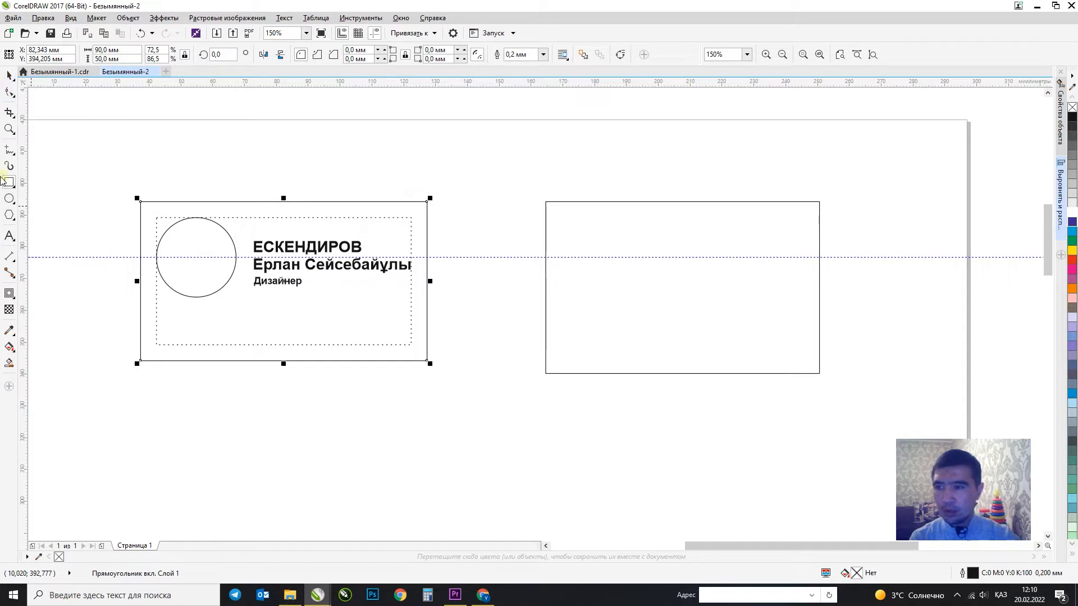
Make a shorter copy of the 90 × 50 mm card, fill it cyan and remove its outline.
{"action": "left_click", "coordinate": [10, 182]}
{"action": "left_click_drag", "start_coordinate": [126, 298], "coordinate": [440, 372]}
{"action": "left_click", "coordinate": [9, 75]}
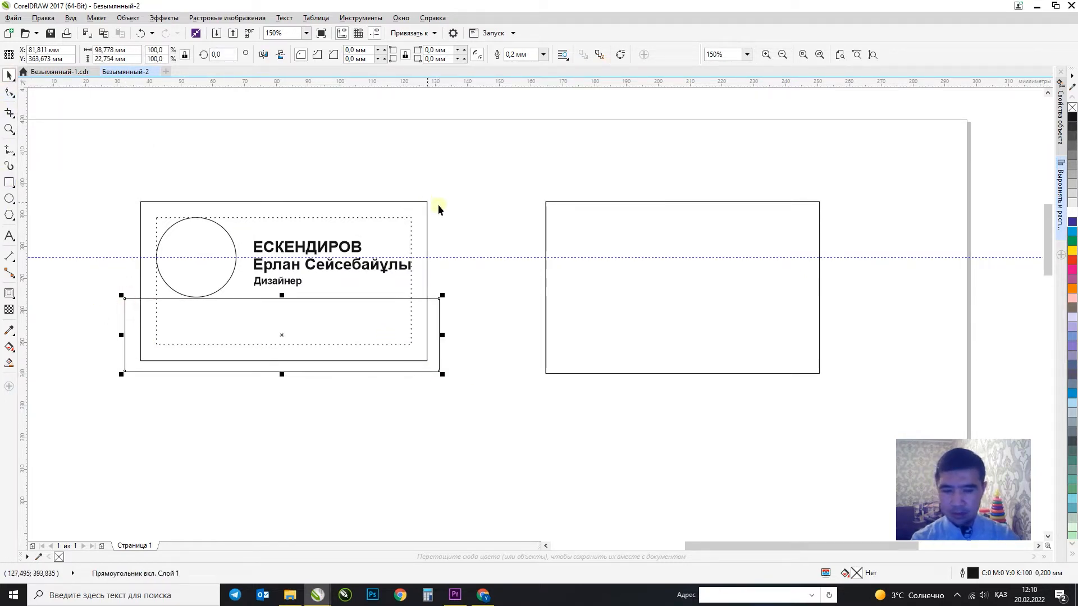
{"action": "key", "text": "Delete"}
{"action": "left_click", "coordinate": [432, 270]}
{"action": "left_click_drag", "start_coordinate": [283, 201], "coordinate": [274, 305]}
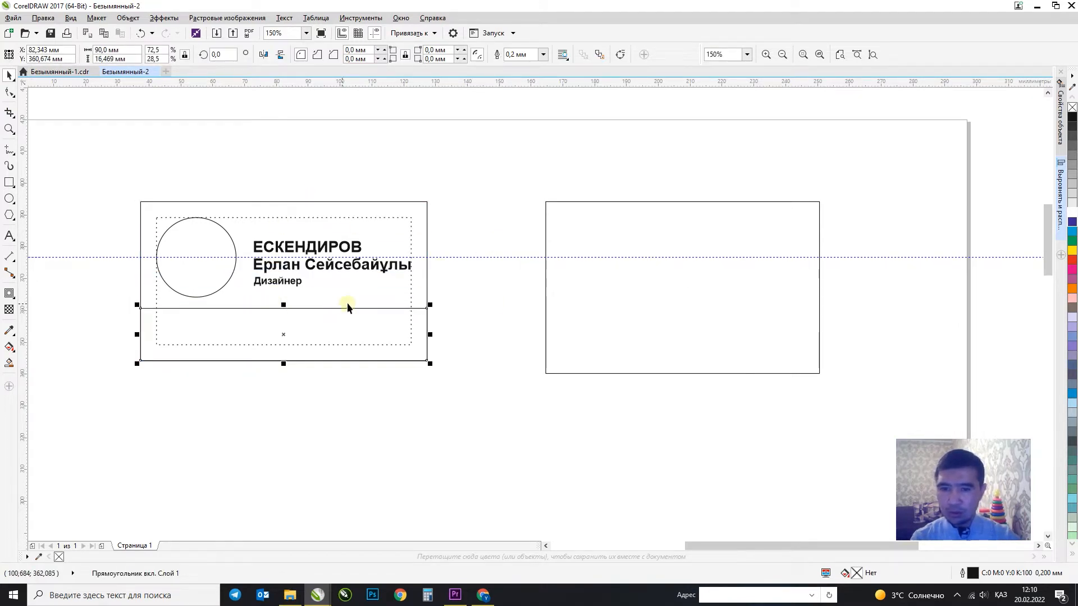
{"action": "left_click", "coordinate": [1073, 231]}
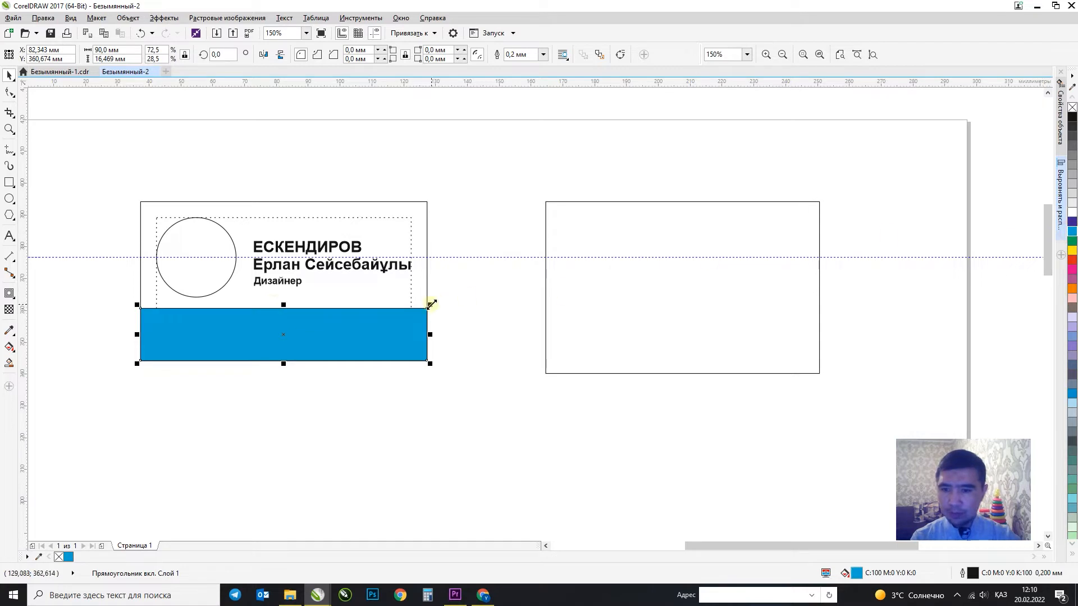
{"action": "right_click", "coordinate": [1073, 107]}
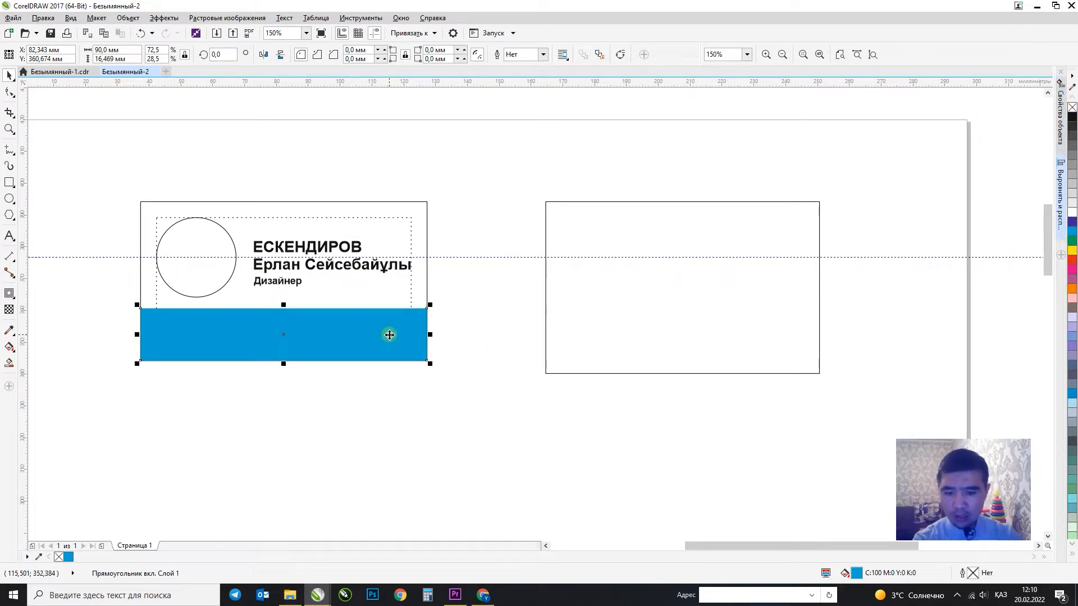
Adjust the band's top edge so it fills a 90 × 16.5 mm bottom strip.
{"action": "left_click", "coordinate": [426, 247]}
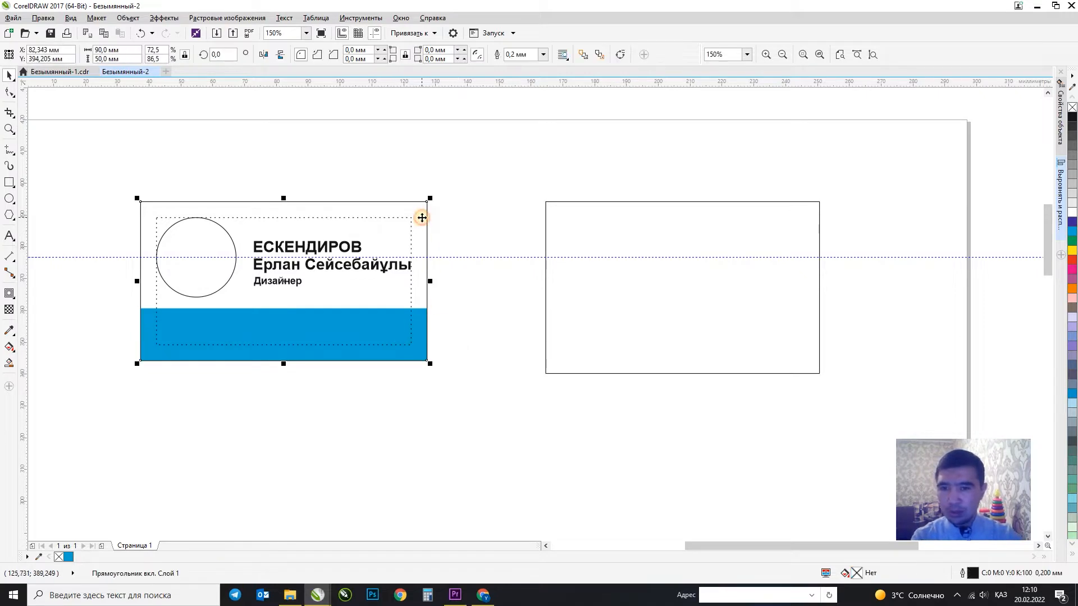
{"action": "left_click", "coordinate": [469, 203]}
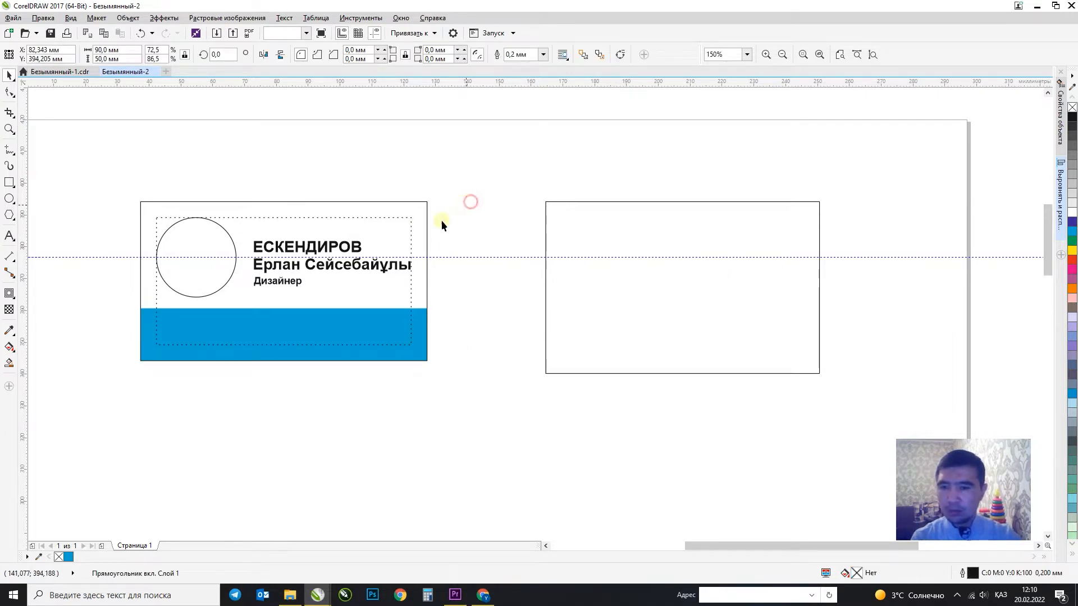
{"action": "left_click", "coordinate": [426, 315]}
{"action": "left_click", "coordinate": [419, 312]}
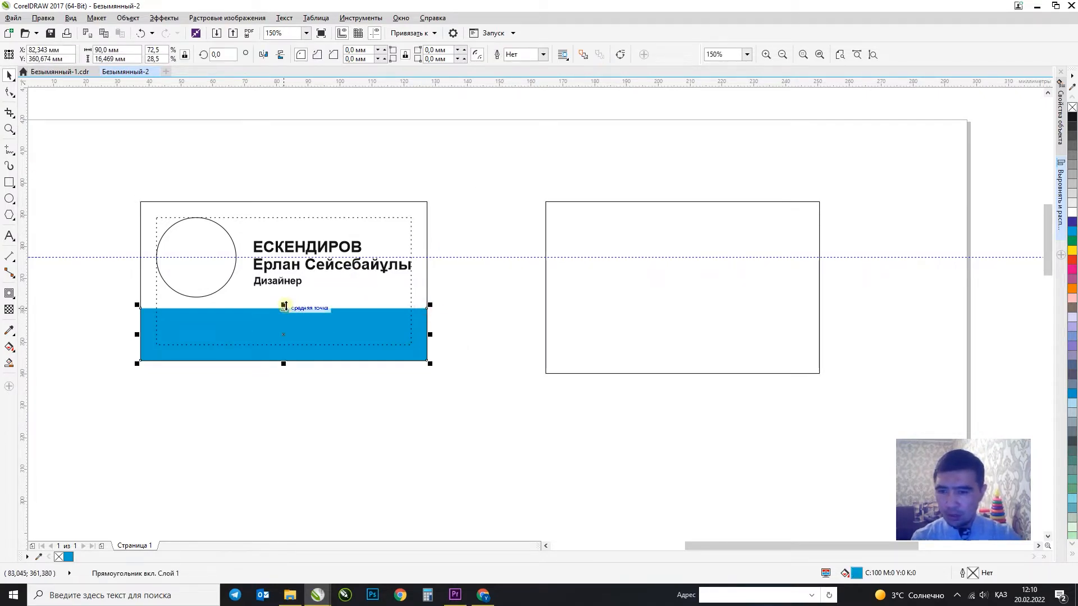
{"action": "mouse_move", "coordinate": [284, 307]}
{"action": "left_mouse_down"}
{"action": "mouse_move", "coordinate": [256, 304]}
{"action": "mouse_move", "coordinate": [280, 324]}
{"action": "left_mouse_up"}
Drop a copy of the 'Дизайнер' caption onto the blue band.
{"action": "left_click", "coordinate": [280, 282]}
{"action": "right_click", "coordinate": [280, 324]}
{"action": "left_click", "coordinate": [279, 324]}
Retype the copy as three label lines: 'Мекен-жай:', 'Телефон:' and 'e-mail:'.
{"action": "key", "text": "F8"}
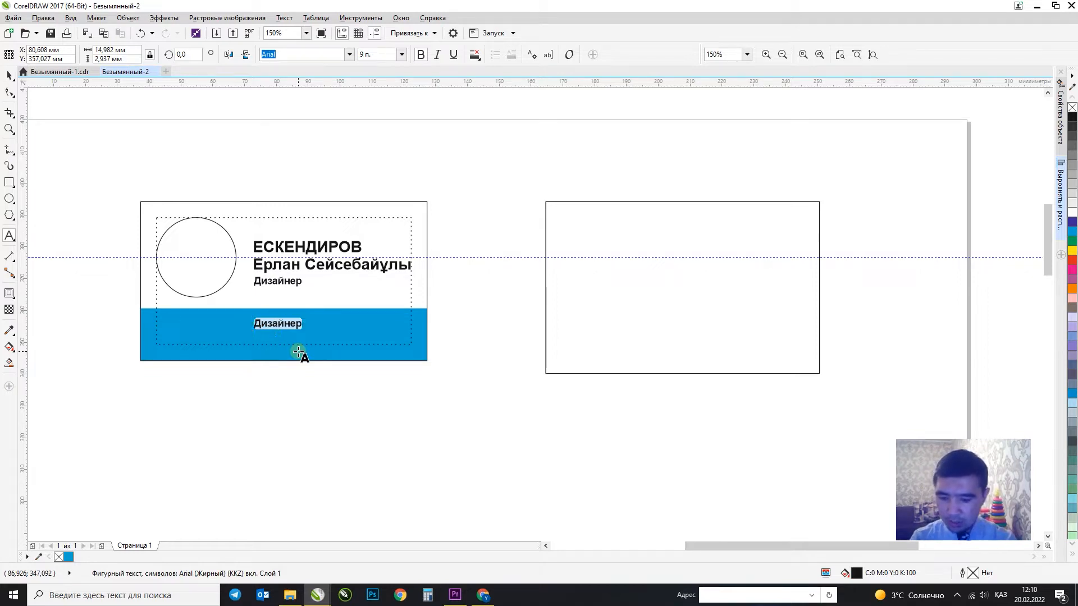
{"action": "type", "text": "Мекен-жай:"}
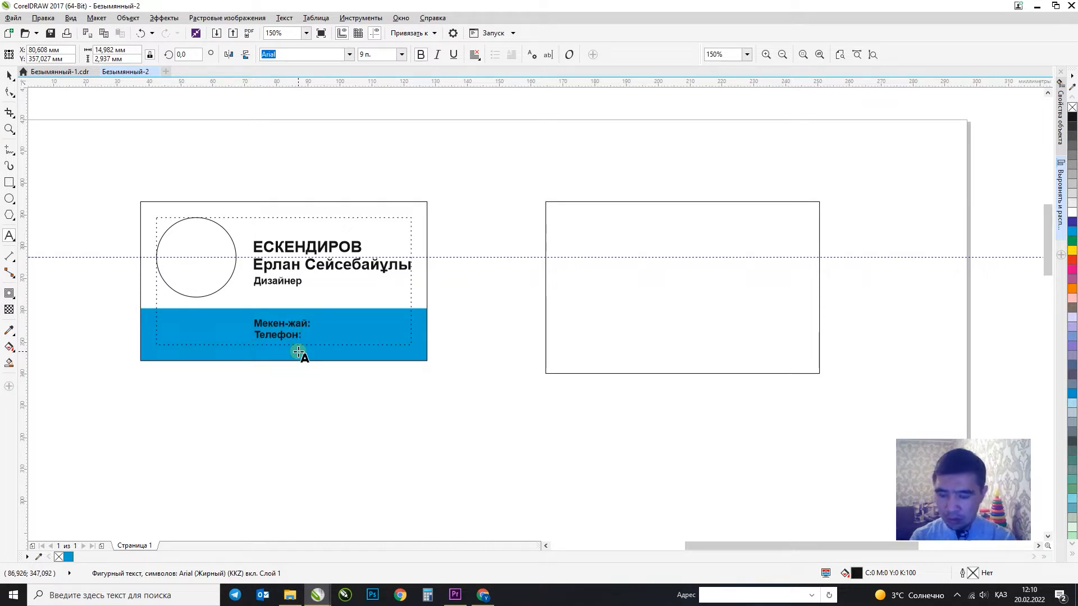
{"action": "key", "text": "alt+shift"}
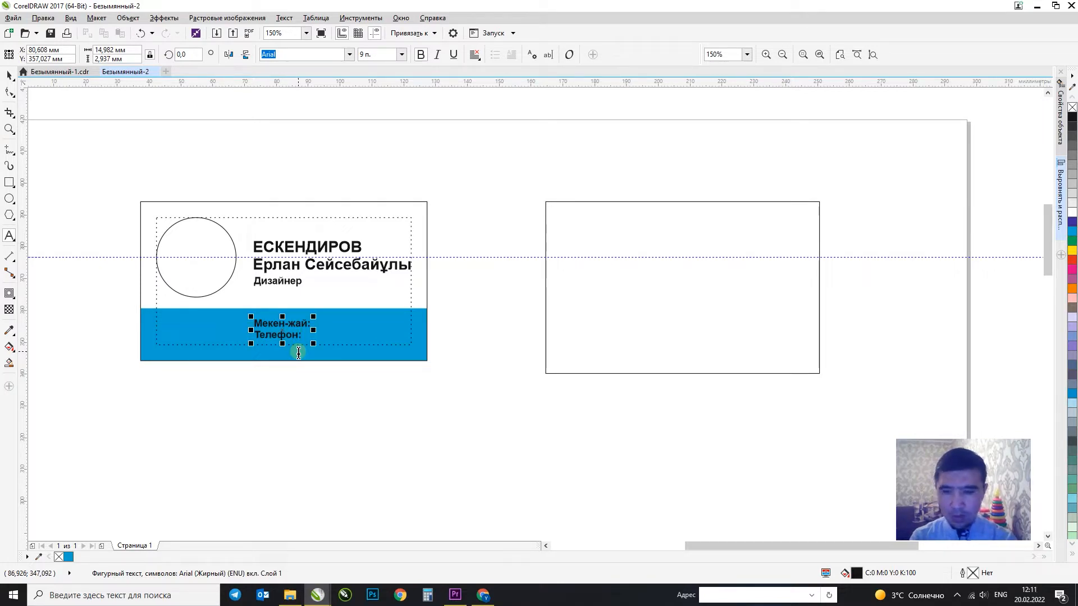
{"action": "left_click", "coordinate": [307, 338]}
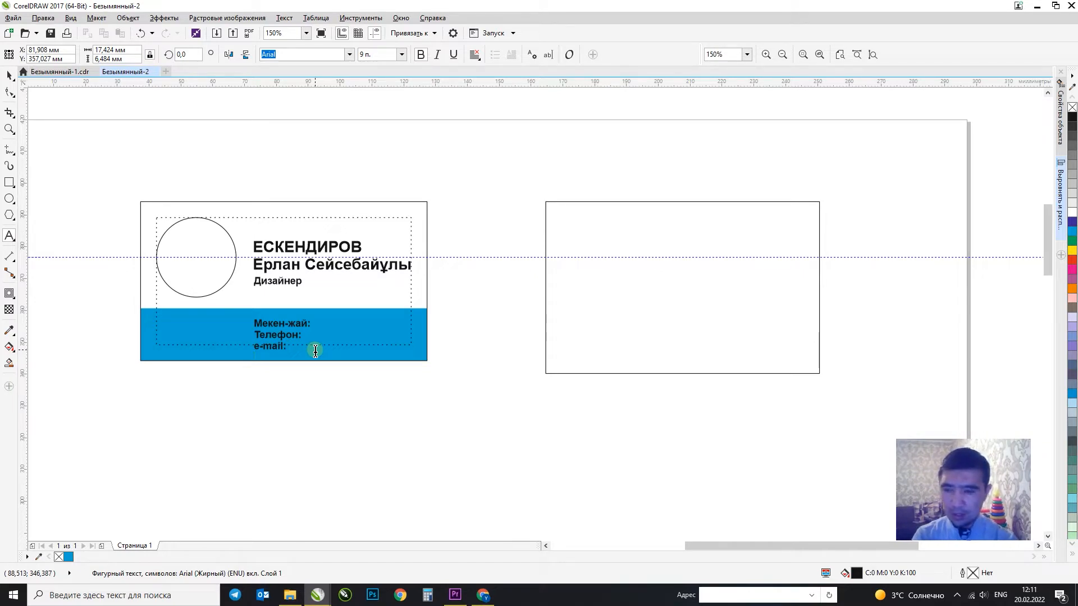
{"action": "key", "text": "ctrl+space"}
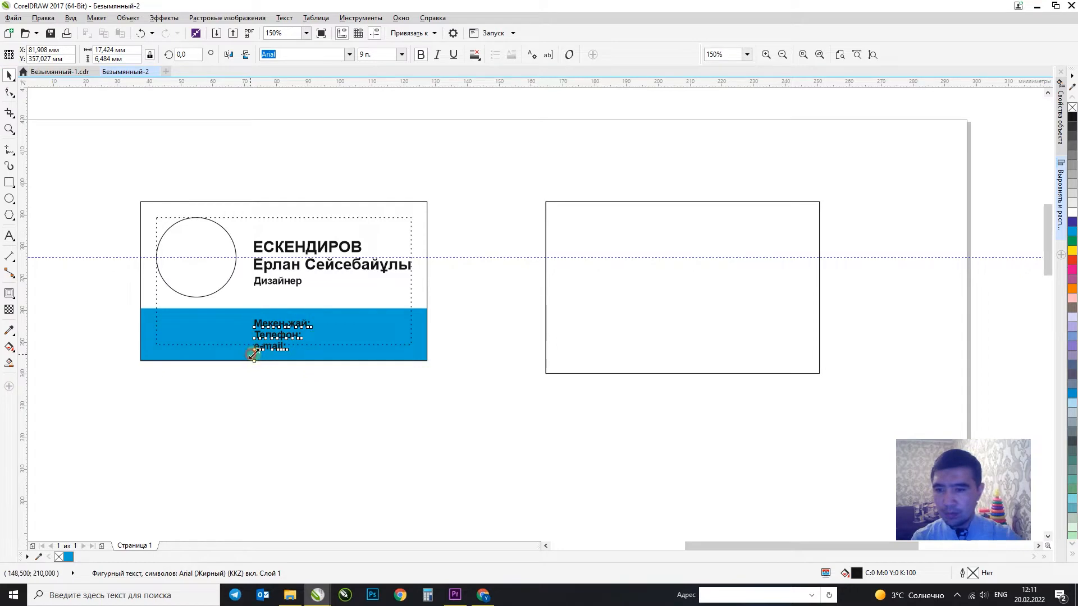
Shrink the contact block, move it up-left, and type the address after Мекен-жай:.
{"action": "left_click_drag", "start_coordinate": [251, 352], "coordinate": [259, 353]}
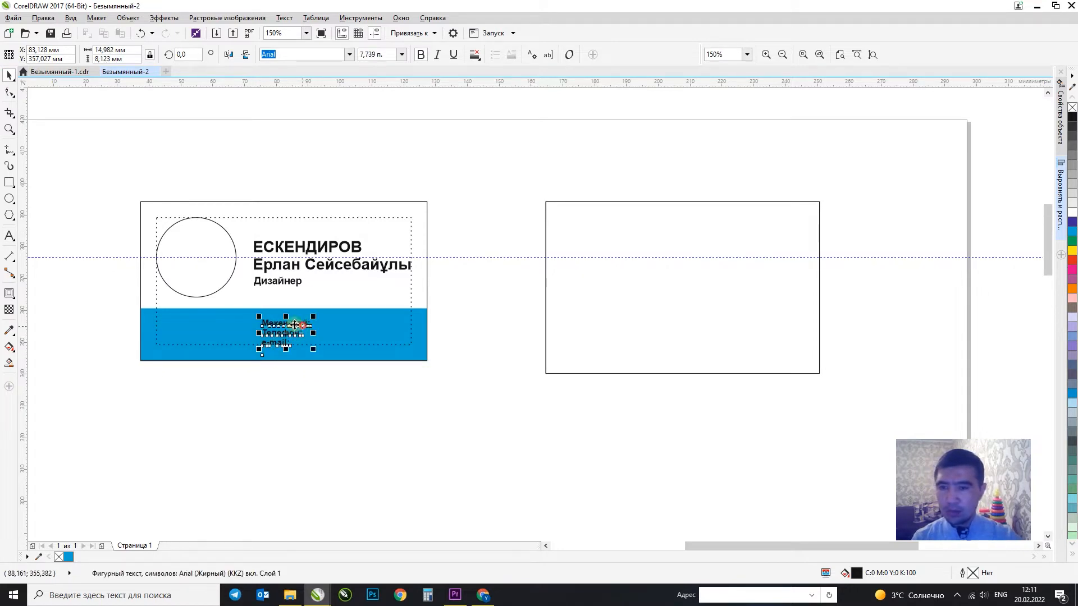
{"action": "left_click_drag", "start_coordinate": [302, 326], "coordinate": [289, 323]}
{"action": "double_click", "coordinate": [288, 324]}
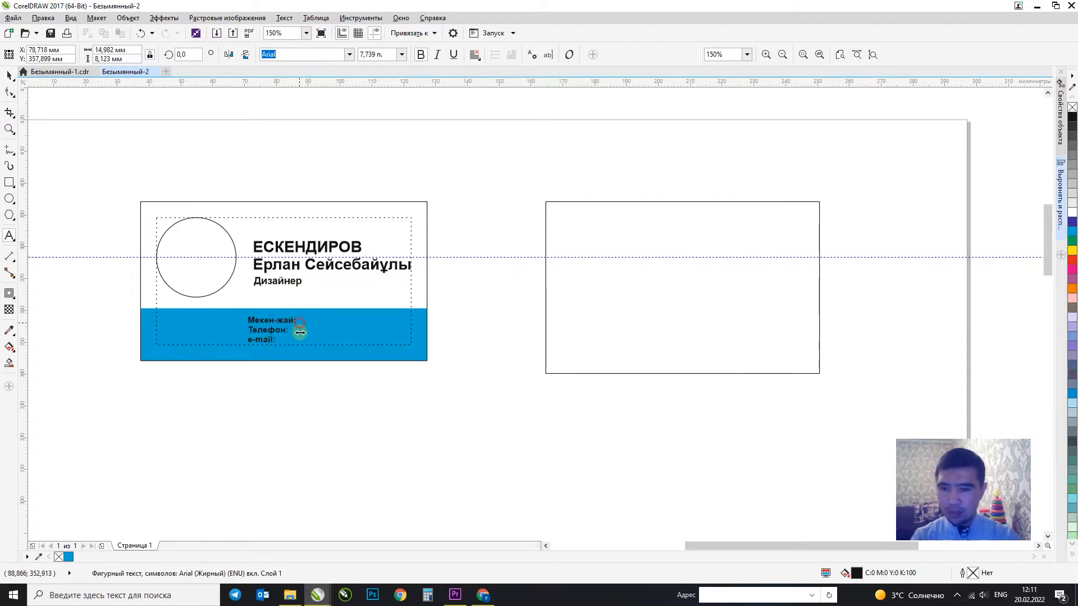
{"action": "type", "text": "F"}
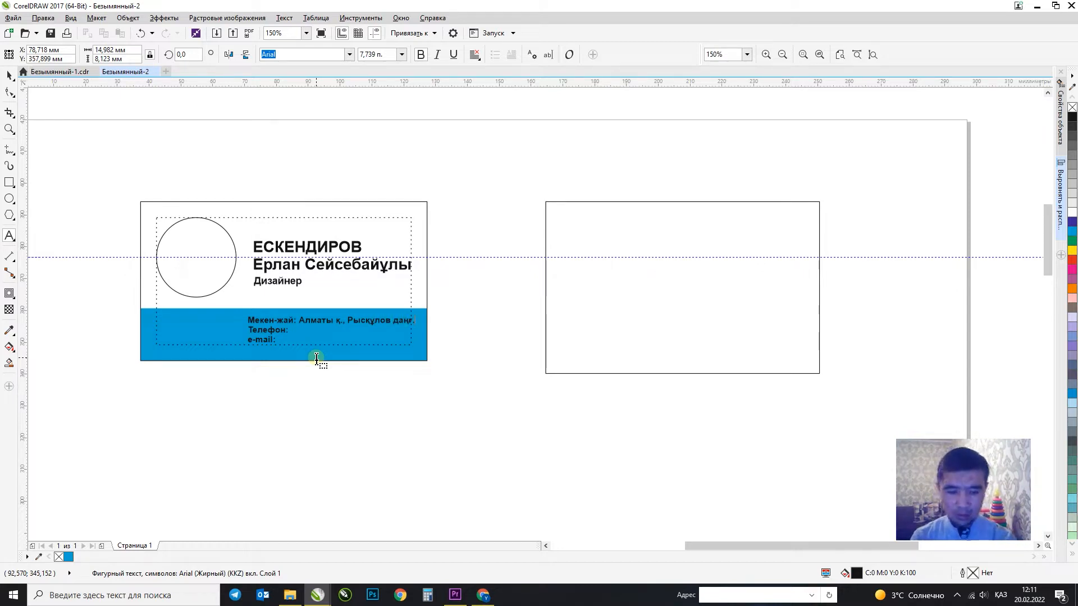
{"action": "type", "text": "0"}
{"action": "key", "text": "Return"}
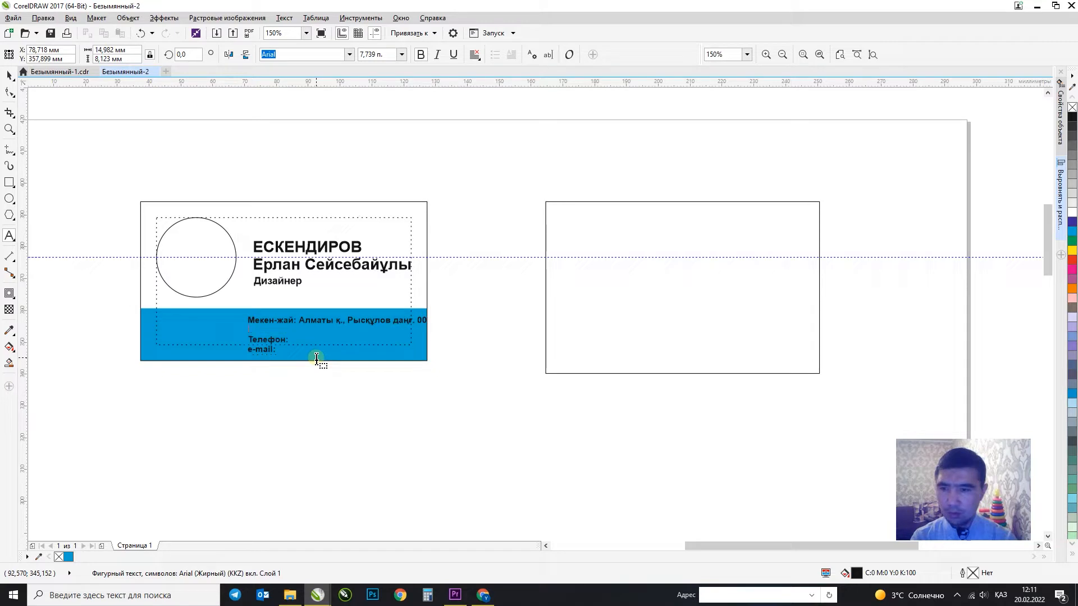
{"action": "key", "text": "BackSpace"}
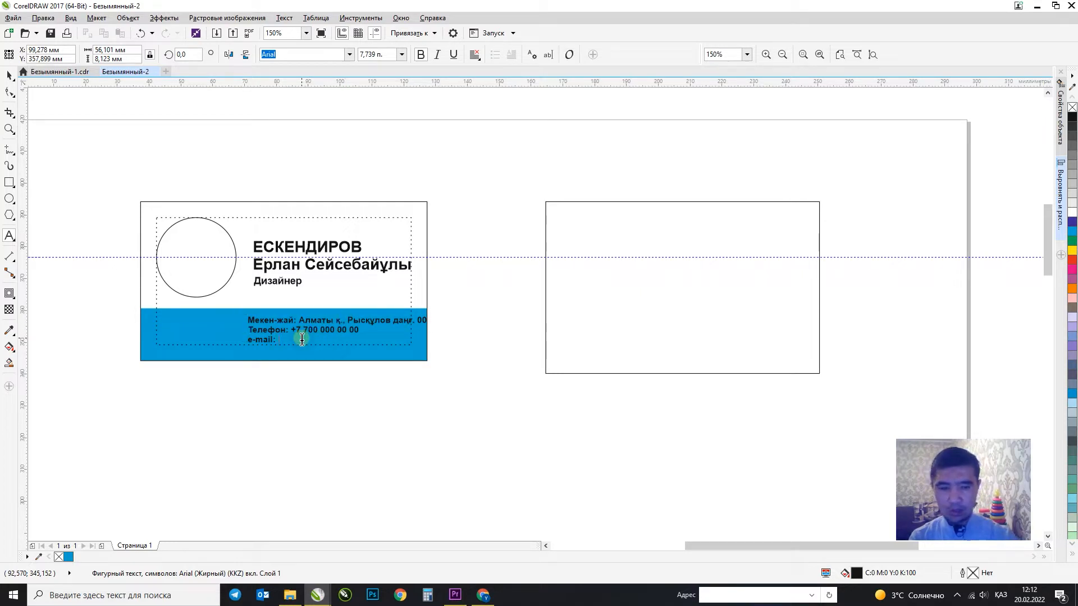
Type the e-mail address after the e-mail: label, then leave text editing.
{"action": "key", "text": "alt+shift"}
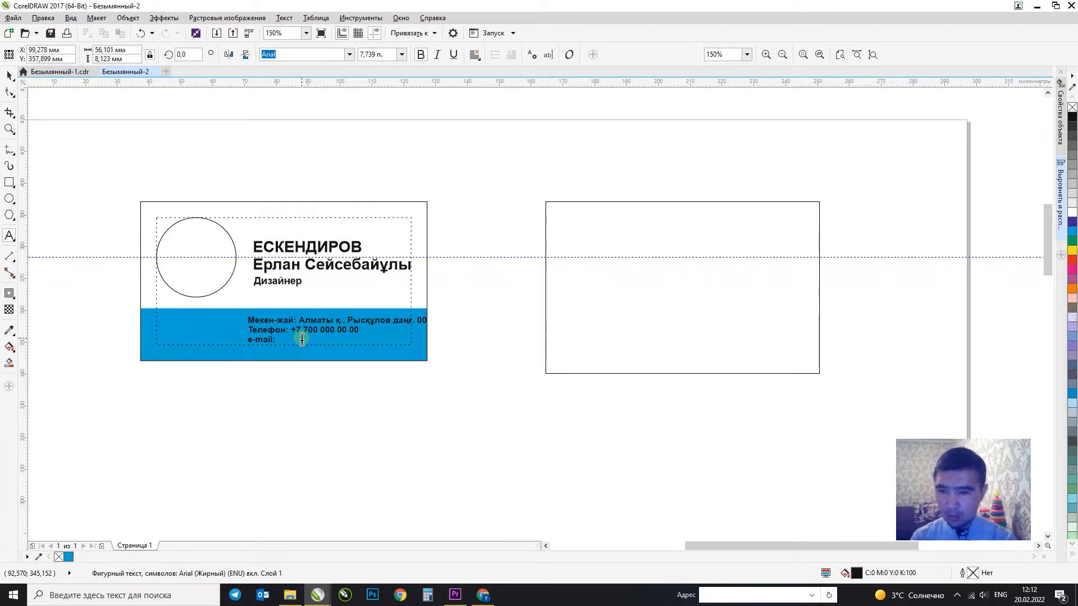
{"action": "key", "text": "BackSpace"}
{"action": "key", "text": "alt+shift"}
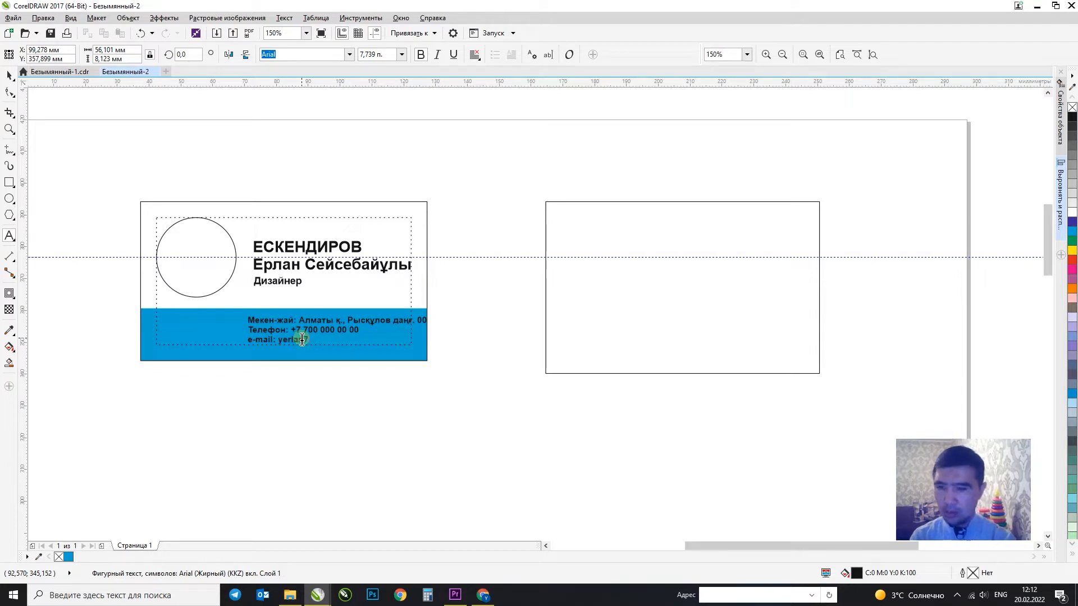
{"action": "key", "text": "alt+shift"}
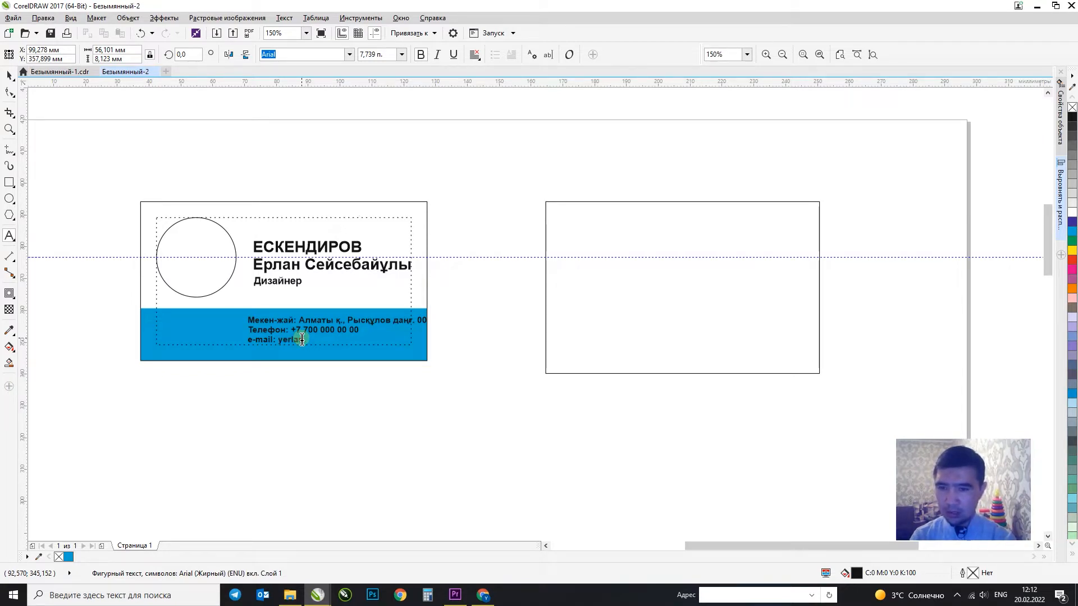
{"action": "key", "text": "Escape"}
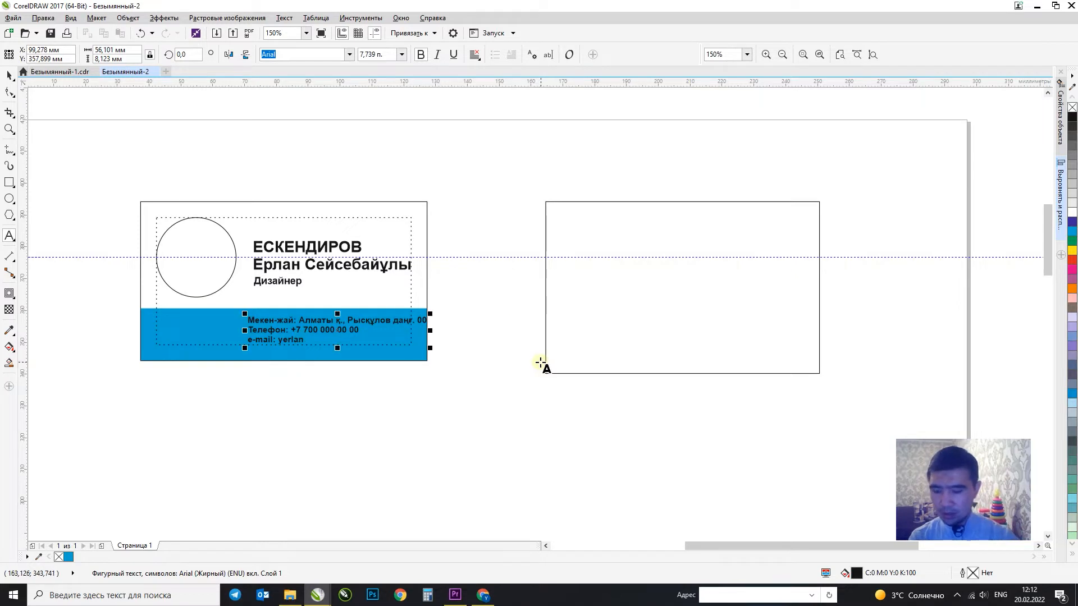
{"action": "key", "text": "Escape"}
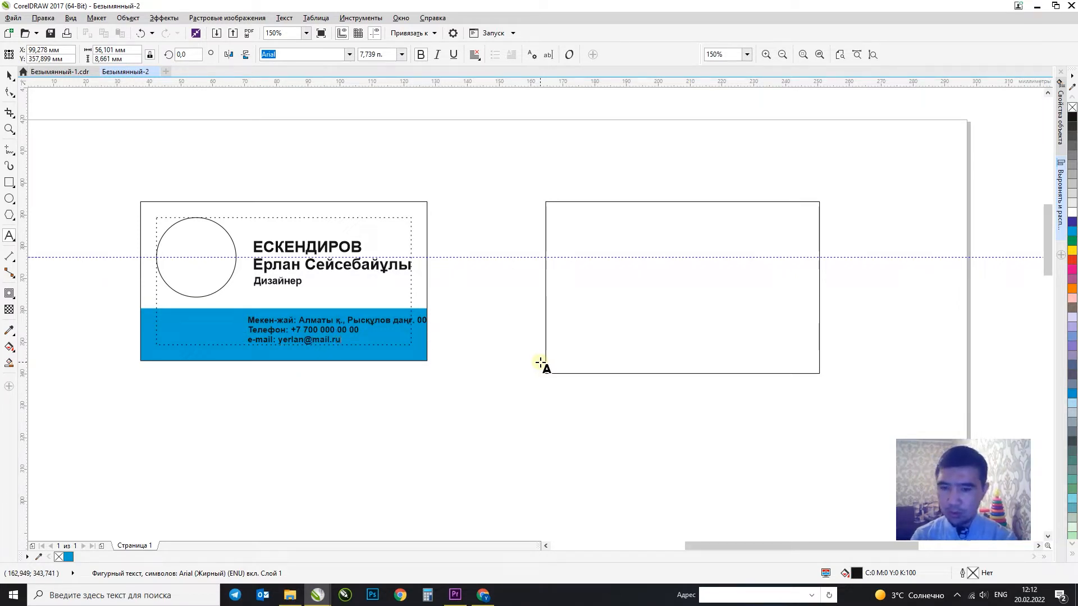
{"action": "key", "text": "Escape"}
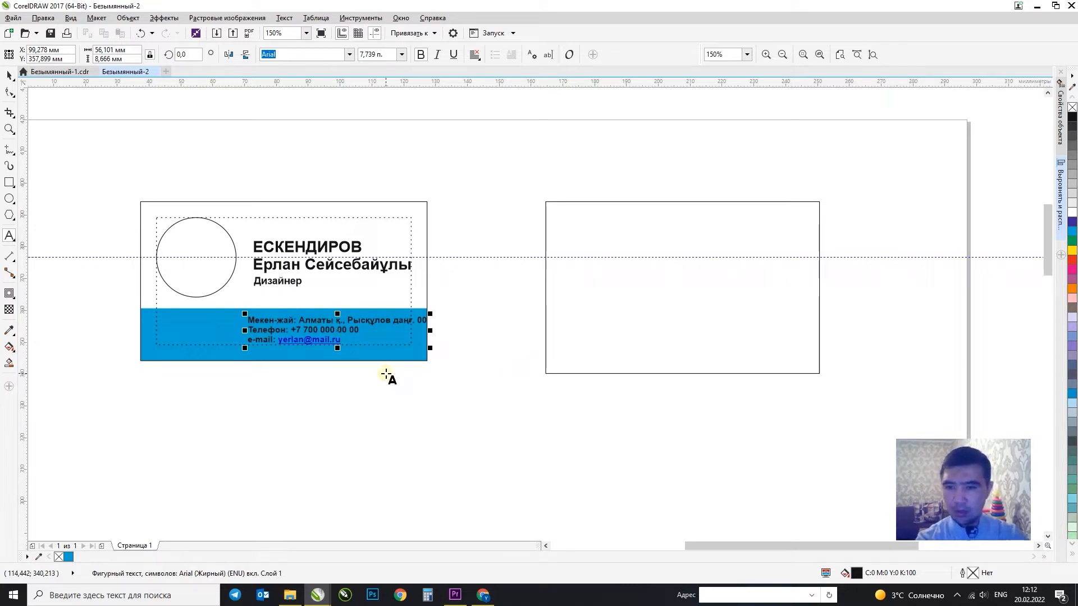
{"action": "key", "text": "ctrl+z"}
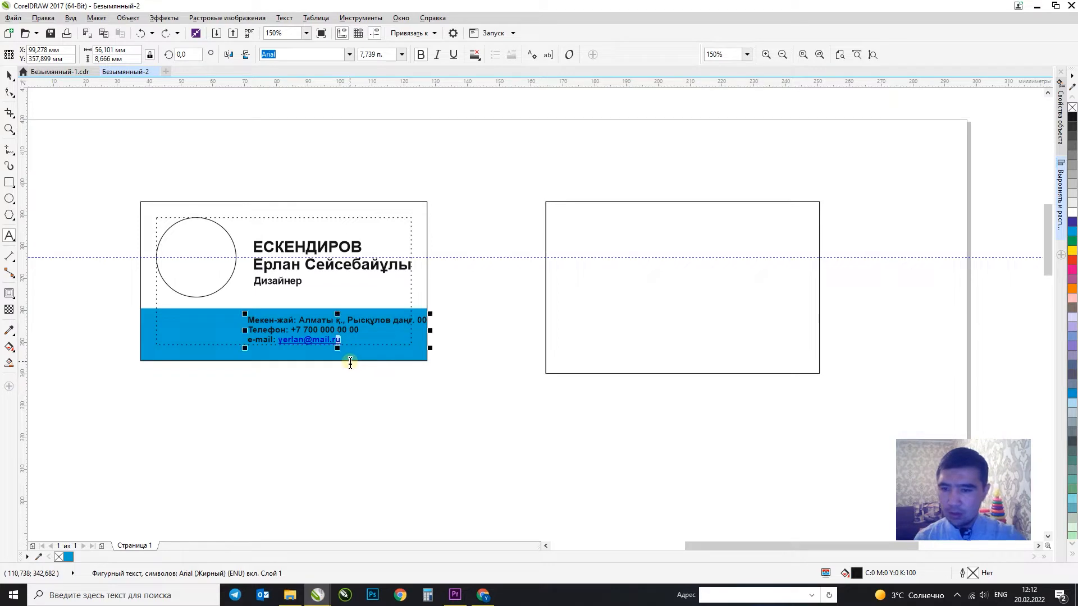
{"action": "left_click", "coordinate": [353, 338]}
{"action": "left_click", "coordinate": [10, 76]}
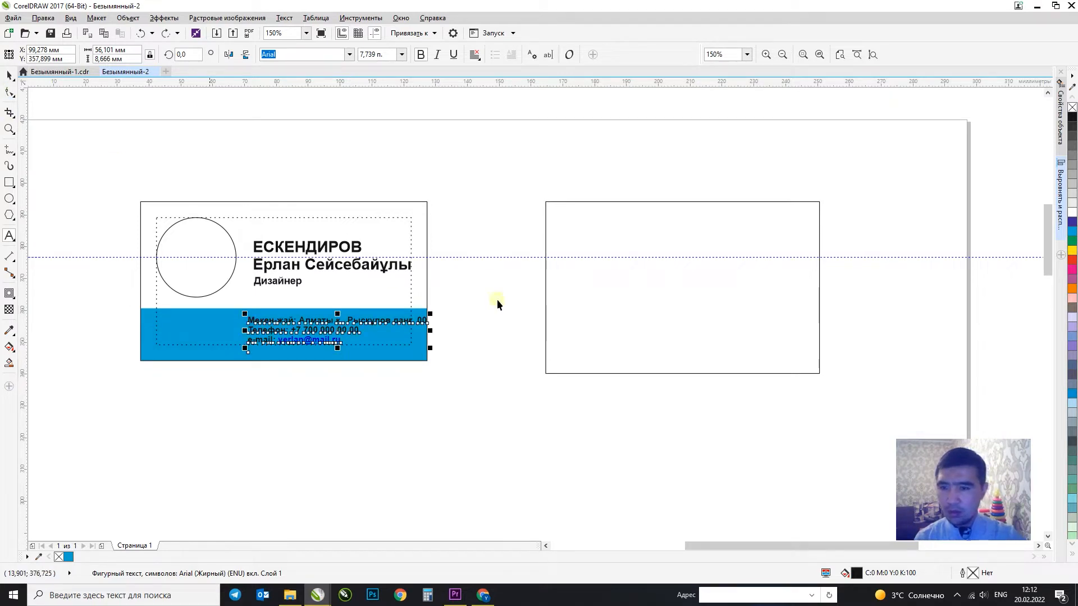
Shrink the contact text slightly and set a vertical guideline at its left edge.
{"action": "left_click_drag", "start_coordinate": [430, 349], "coordinate": [418, 361]}
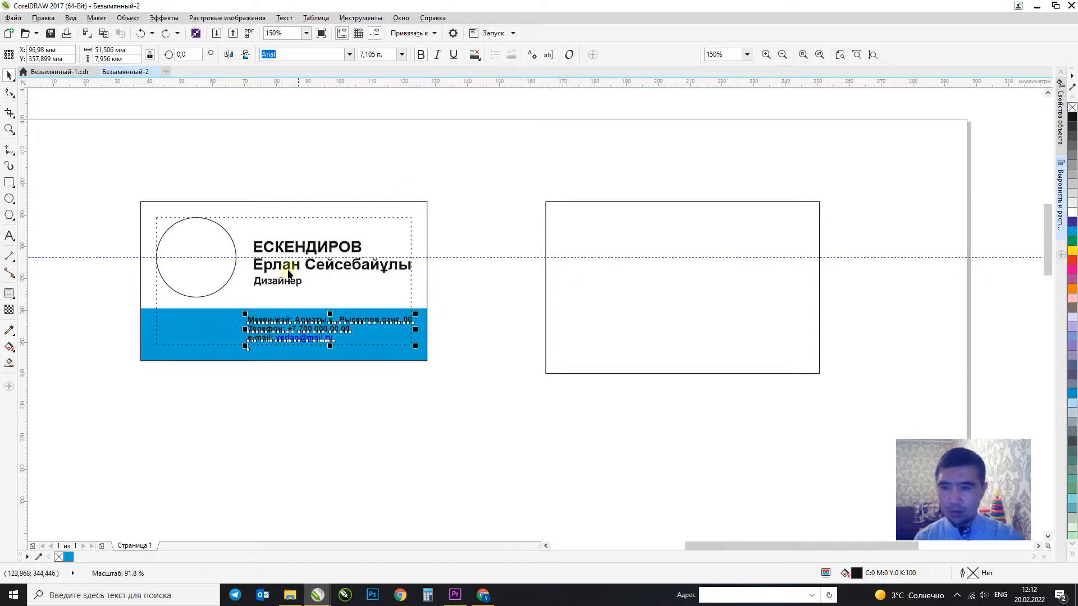
{"action": "left_click", "coordinate": [275, 279], "text": "shift"}
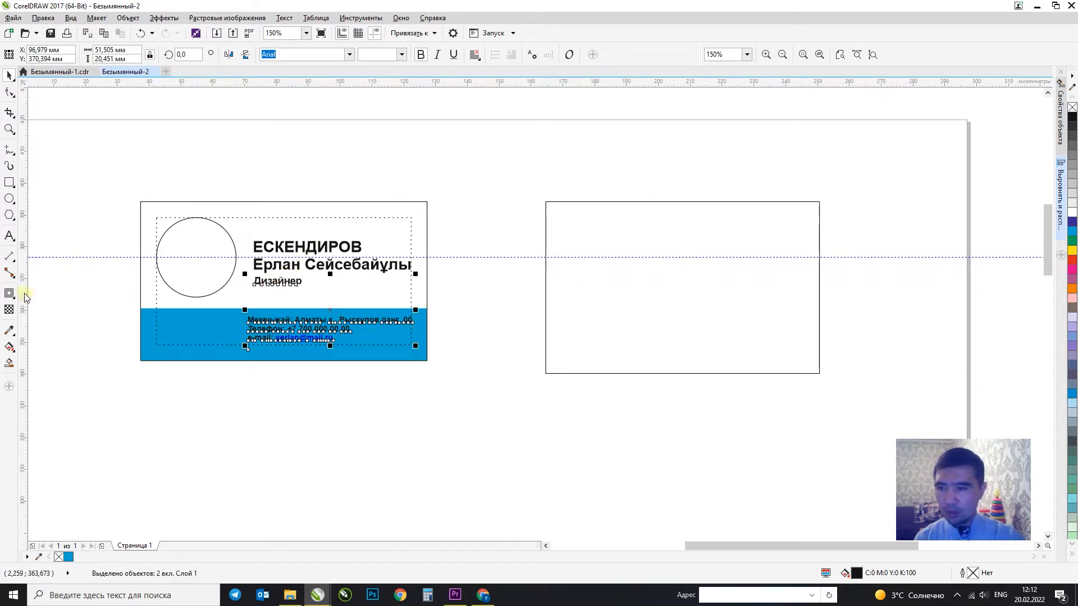
{"action": "left_click_drag", "start_coordinate": [23, 292], "coordinate": [254, 282]}
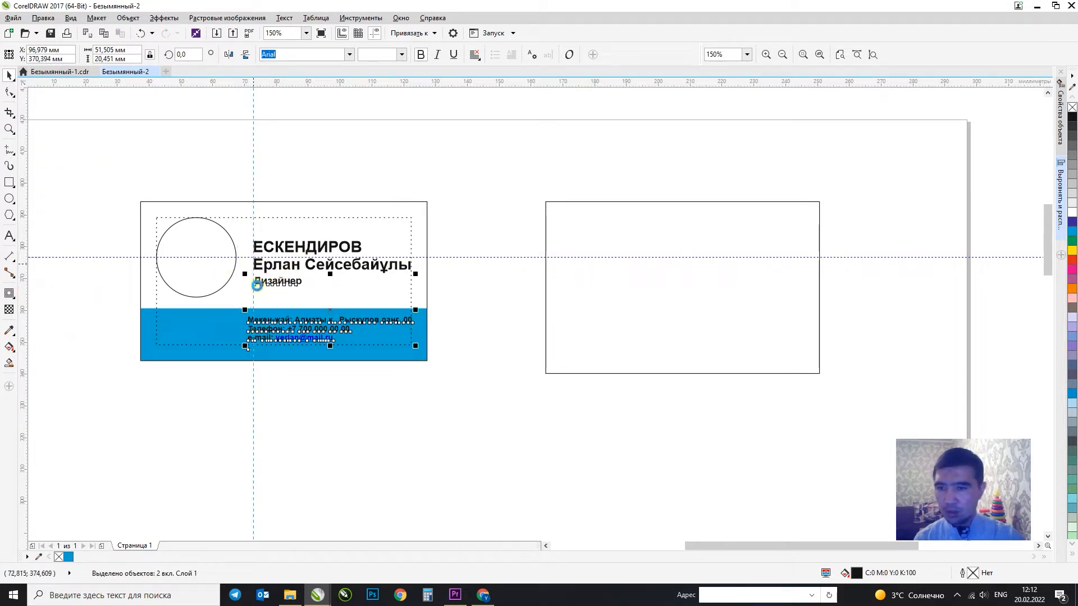
{"action": "left_click", "coordinate": [275, 322]}
Left-align the address block with the Дизайнер title.
{"action": "left_click", "coordinate": [272, 284], "text": "shift"}
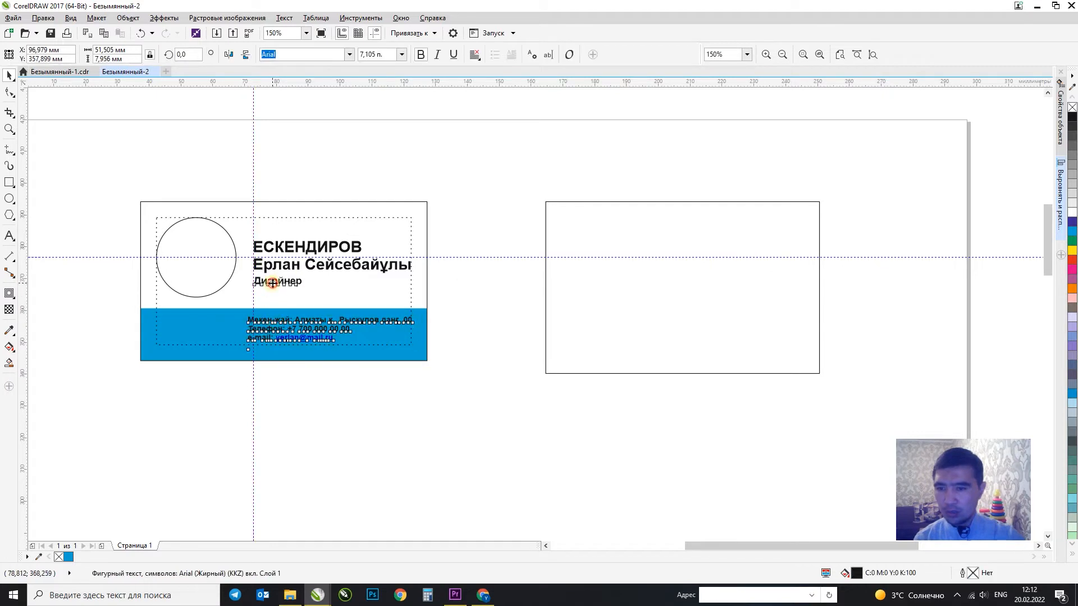
{"action": "left_click", "coordinate": [477, 336]}
{"action": "left_click", "coordinate": [248, 317]}
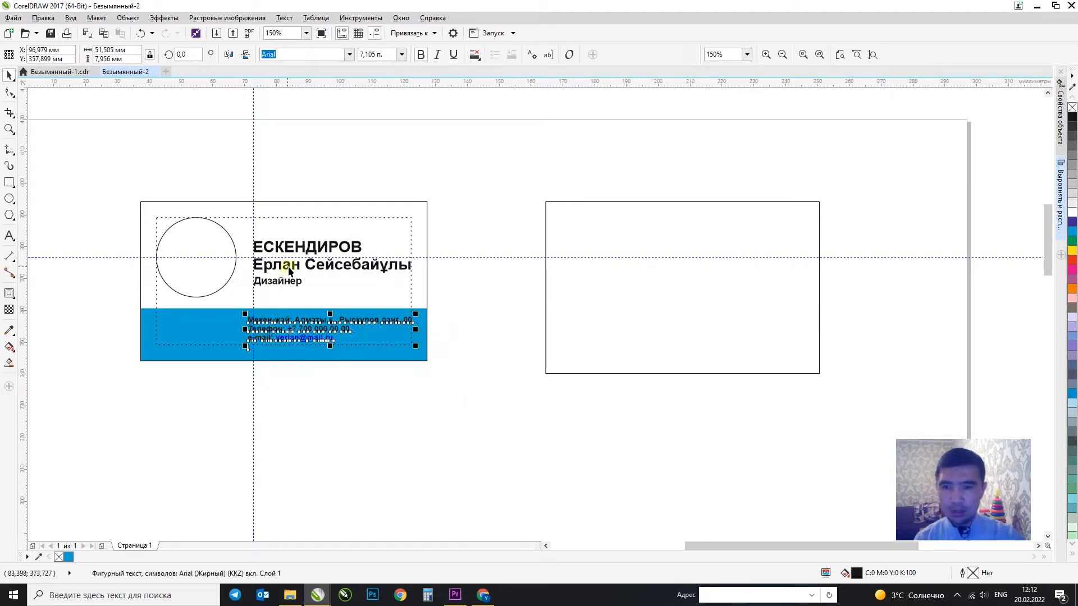
{"action": "left_click", "coordinate": [282, 282], "text": "shift"}
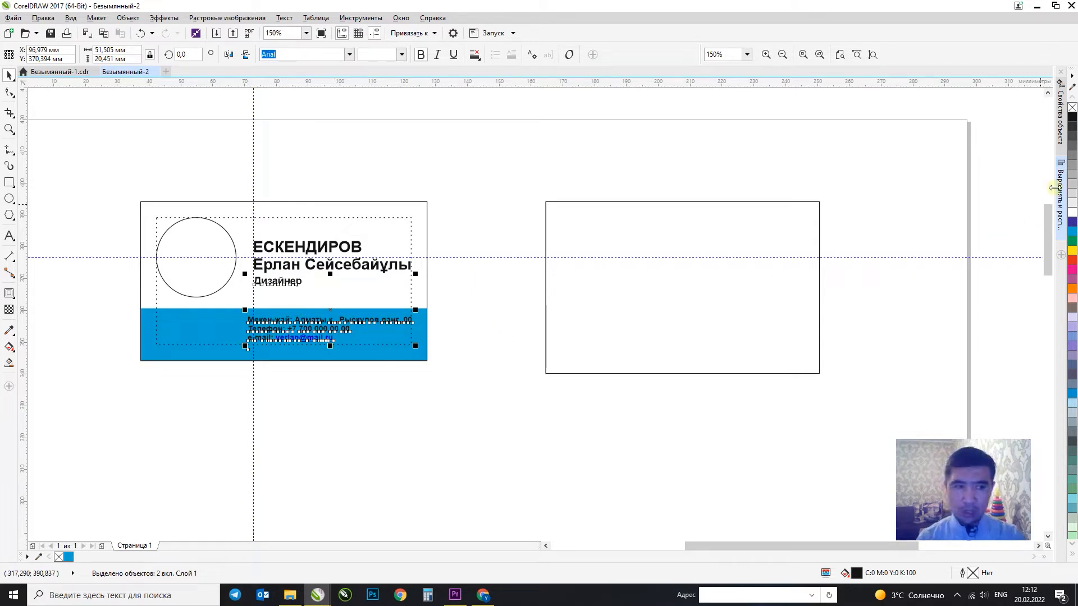
{"action": "left_click", "coordinate": [1057, 118]}
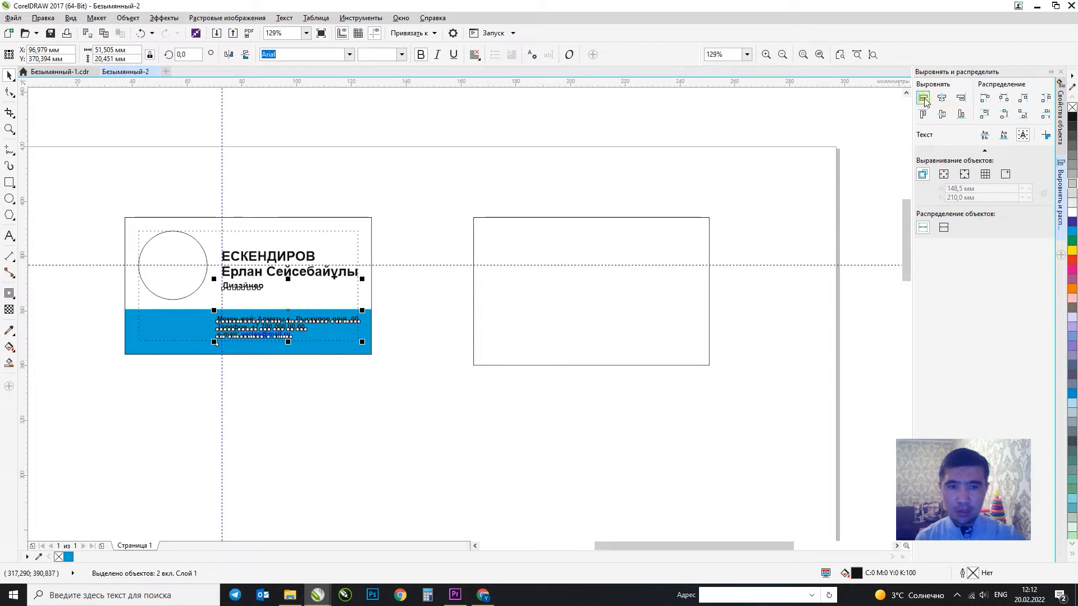
{"action": "left_click", "coordinate": [923, 99]}
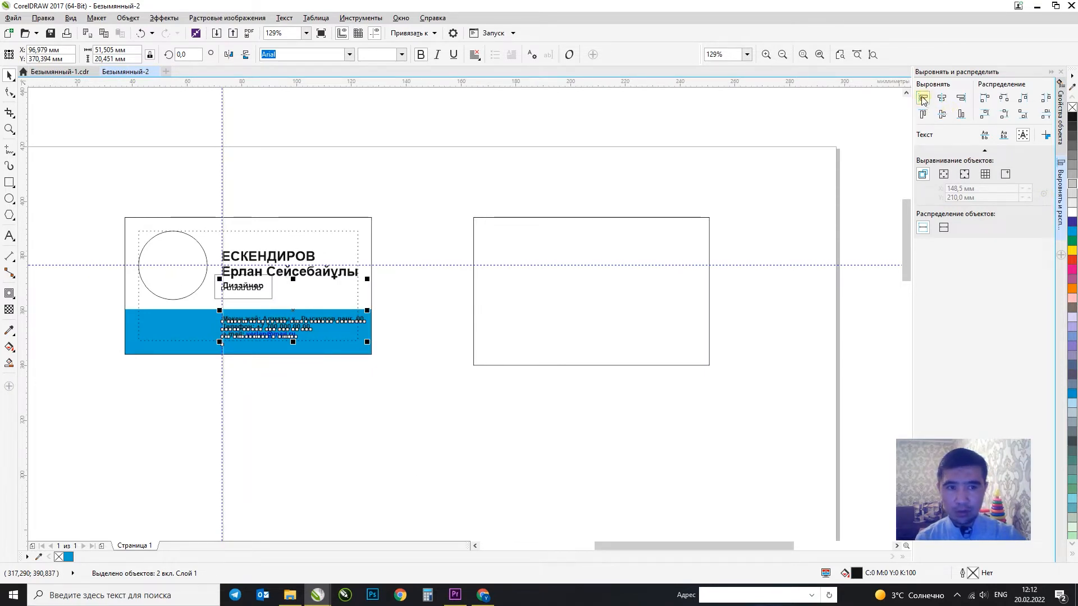
{"action": "left_click", "coordinate": [335, 369]}
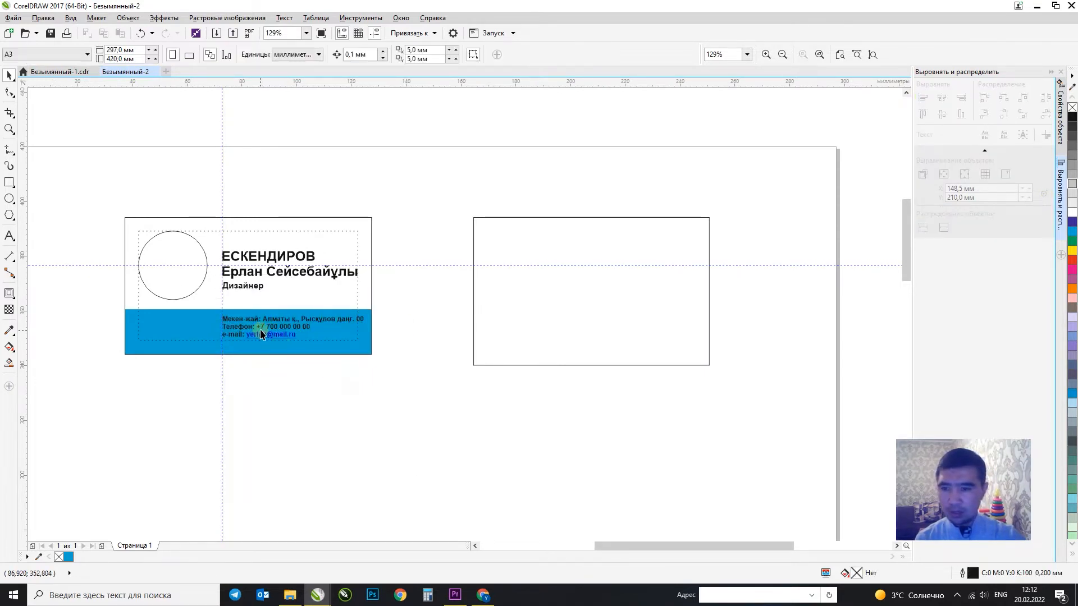
Delete the Мекен-жай, Телефон and e-mail labels from the contact lines.
{"action": "left_click", "coordinate": [246, 289]}
{"action": "scroll", "coordinate": [373, 337], "scroll_direction": "up", "scroll_amount": 1}
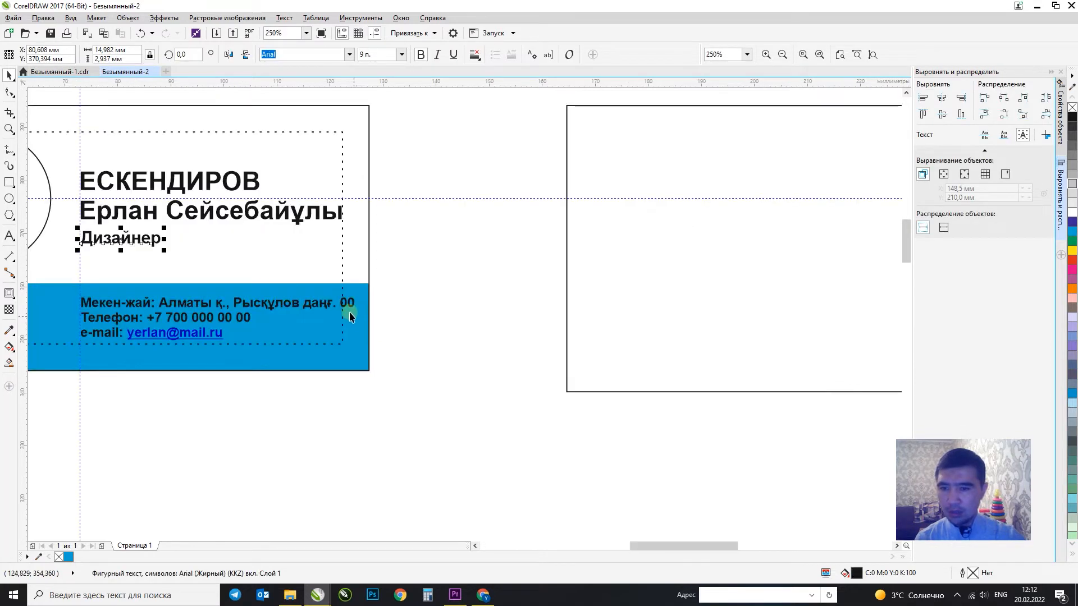
{"action": "left_click", "coordinate": [351, 311]}
{"action": "double_click", "coordinate": [350, 309]}
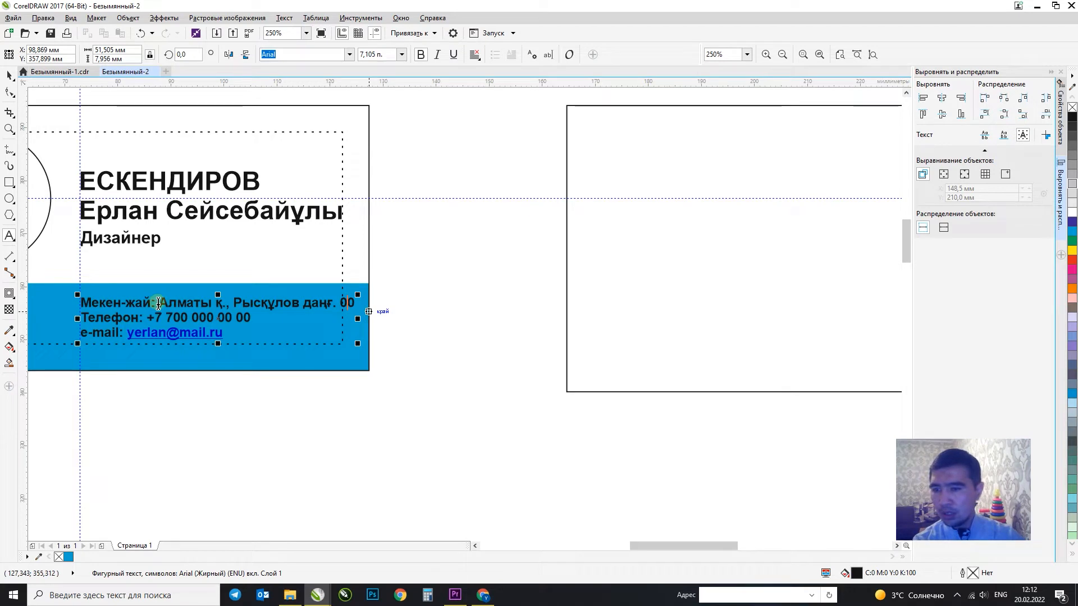
{"action": "left_click_drag", "start_coordinate": [159, 303], "coordinate": [79, 303]}
{"action": "key", "text": "Delete"}
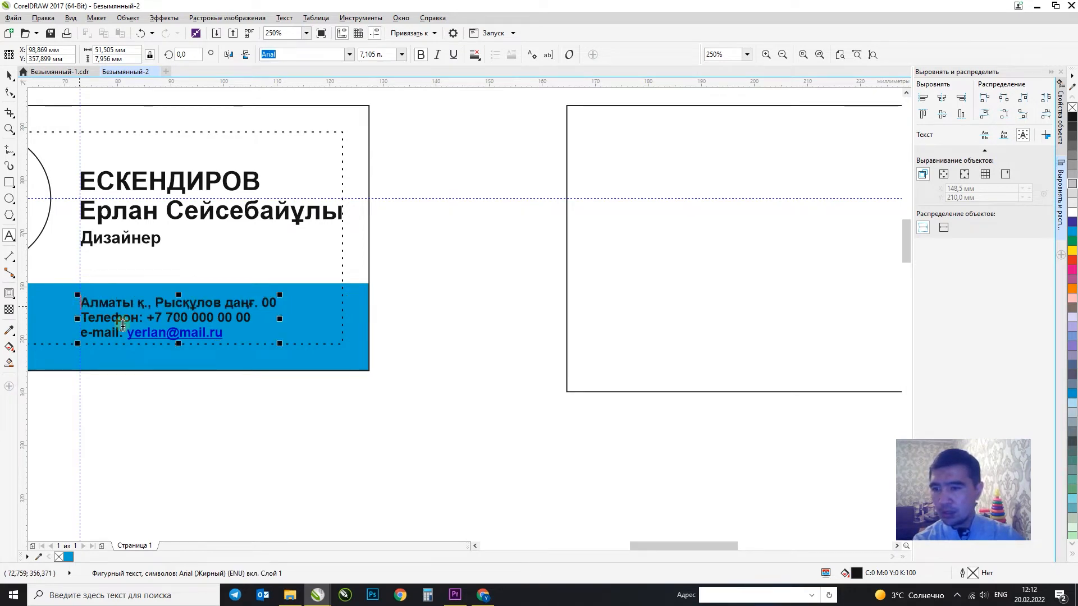
{"action": "left_click_drag", "start_coordinate": [147, 318], "coordinate": [60, 317]}
{"action": "key", "text": "Delete"}
{"action": "left_click_drag", "start_coordinate": [124, 332], "coordinate": [51, 336]}
{"action": "key", "text": "Delete"}
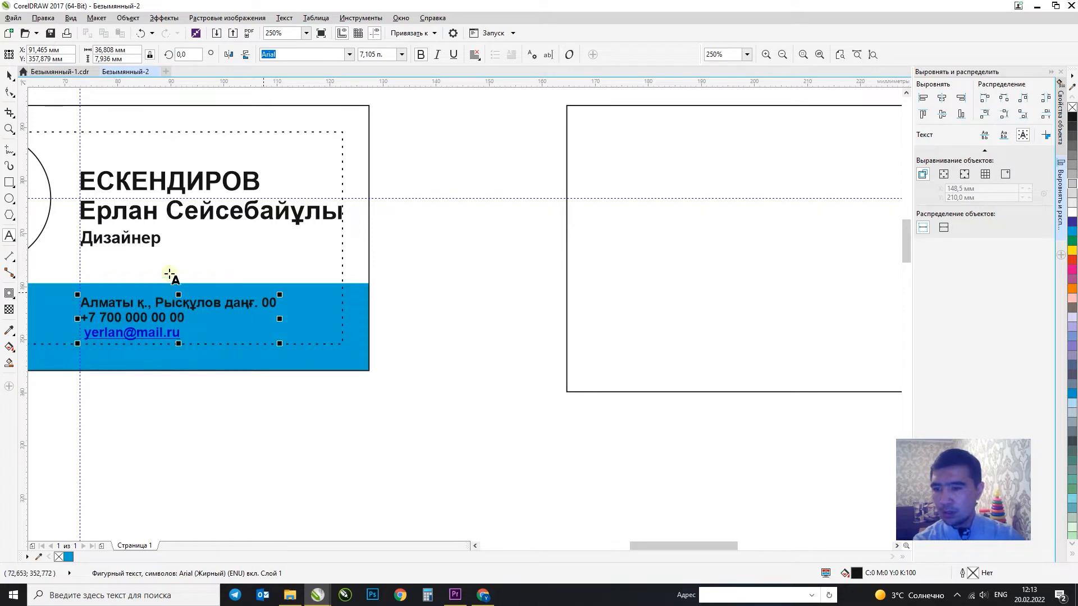
Enlarge the contact block slightly and make its text white.
{"action": "left_click", "coordinate": [9, 74]}
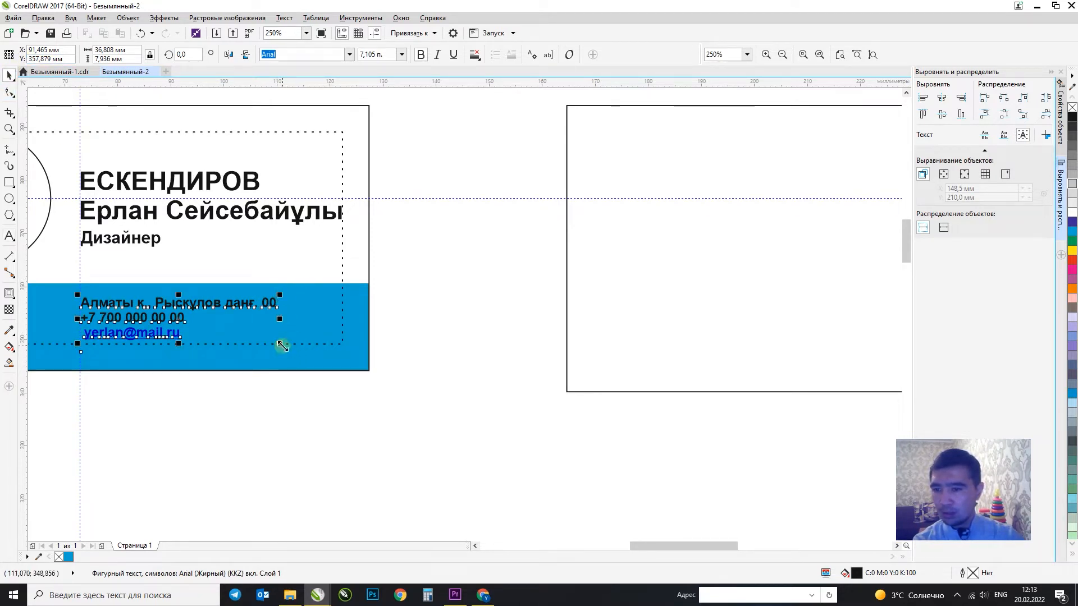
{"action": "left_click_drag", "start_coordinate": [280, 343], "coordinate": [295, 346]}
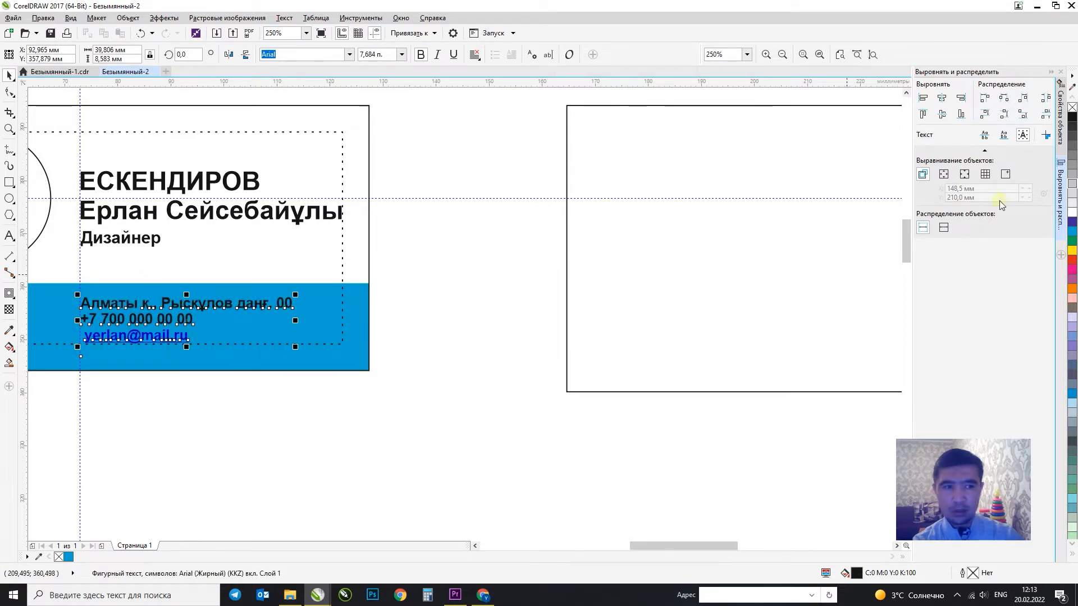
{"action": "left_click", "coordinate": [1070, 212]}
{"action": "left_click", "coordinate": [463, 264]}
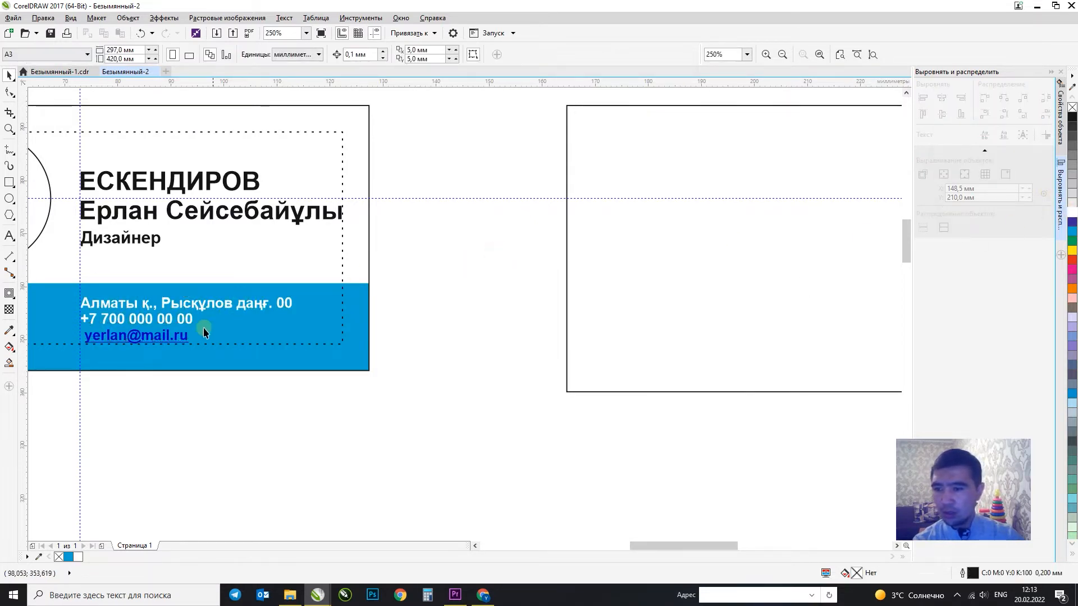
Replace the e-mail line with a placeholder address.
{"action": "double_click", "coordinate": [188, 338]}
{"action": "left_click_drag", "start_coordinate": [188, 339], "coordinate": [59, 335]}
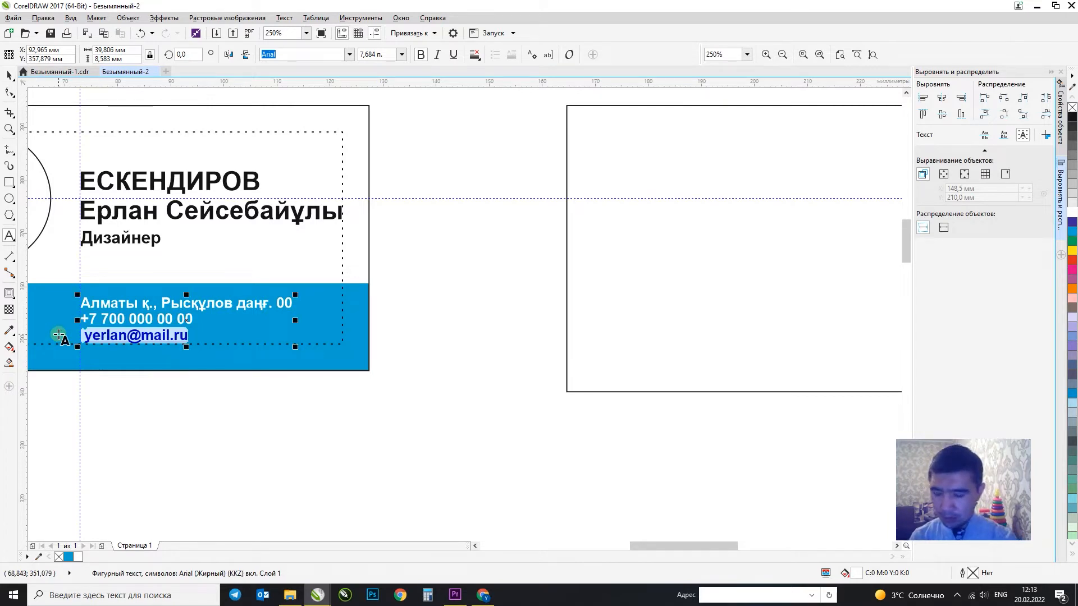
{"action": "type", "text": "aaa"}
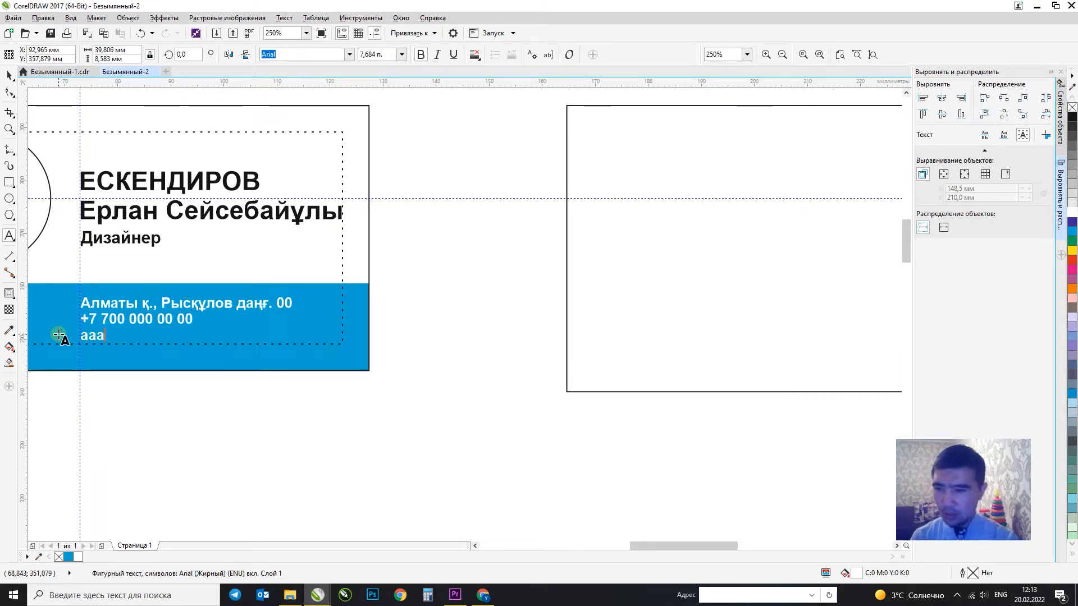
{"action": "type", "text": "aaaaa@"}
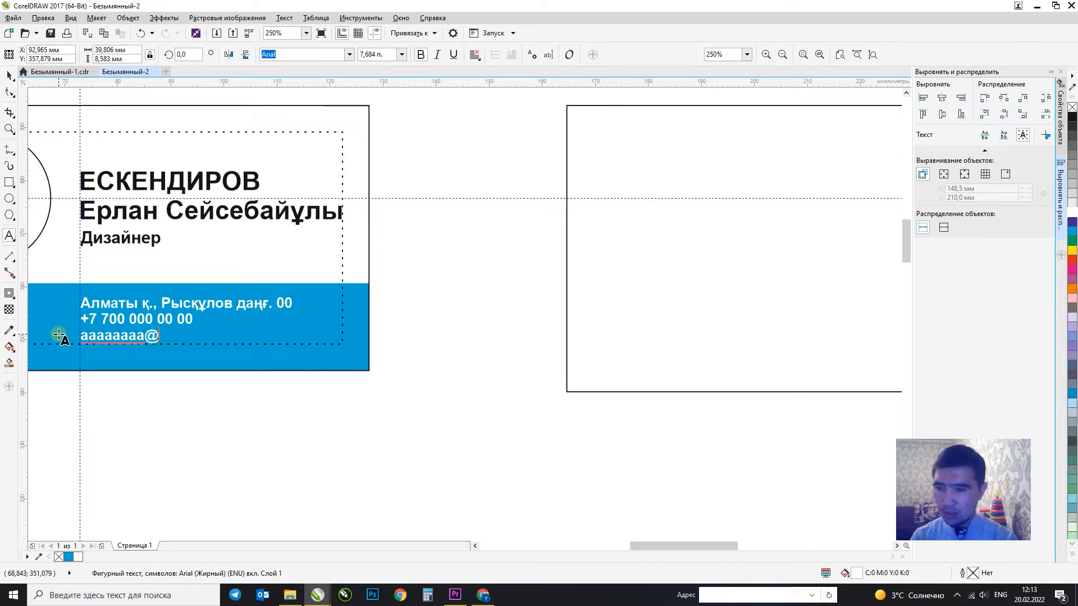
{"action": "type", "text": "aaaaaa"}
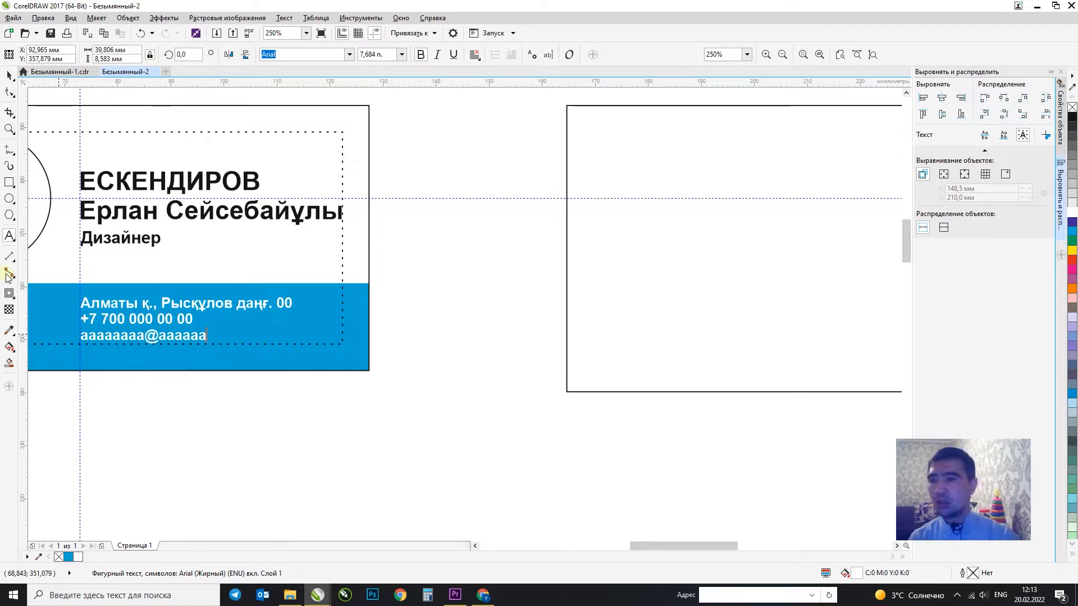
{"action": "left_click", "coordinate": [10, 75]}
{"action": "left_click", "coordinate": [477, 339]}
{"action": "scroll", "coordinate": [477, 338], "scroll_direction": "down", "scroll_amount": 1}
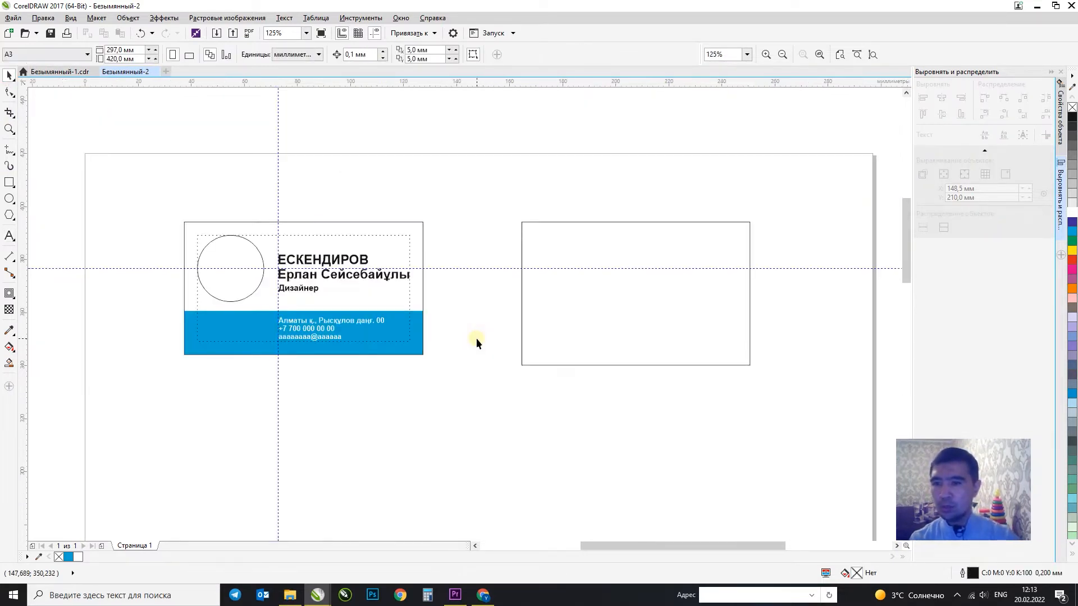
Zoom in on the left card and type EE inside the circle.
{"action": "key", "text": "F2"}
{"action": "left_click_drag", "start_coordinate": [146, 193], "coordinate": [507, 372]}
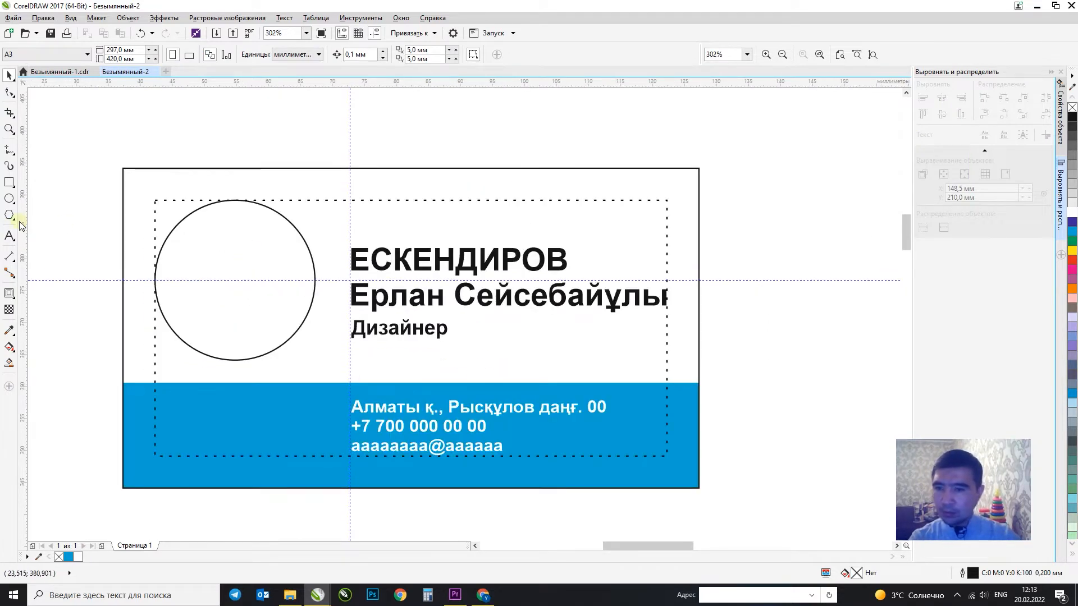
{"action": "left_click", "coordinate": [223, 230]}
{"action": "left_click", "coordinate": [303, 132]}
{"action": "key", "text": "F4"}
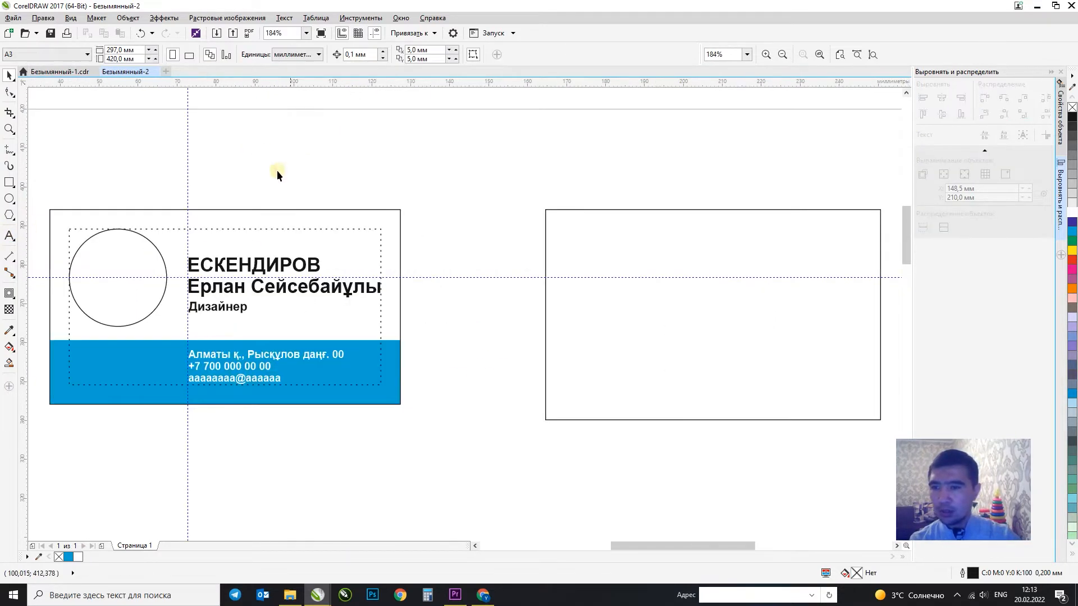
{"action": "key", "text": "F2"}
{"action": "left_click_drag", "start_coordinate": [509, 182], "coordinate": [510, 182]}
{"action": "left_click_drag", "start_coordinate": [353, 296], "coordinate": [50, 463]}
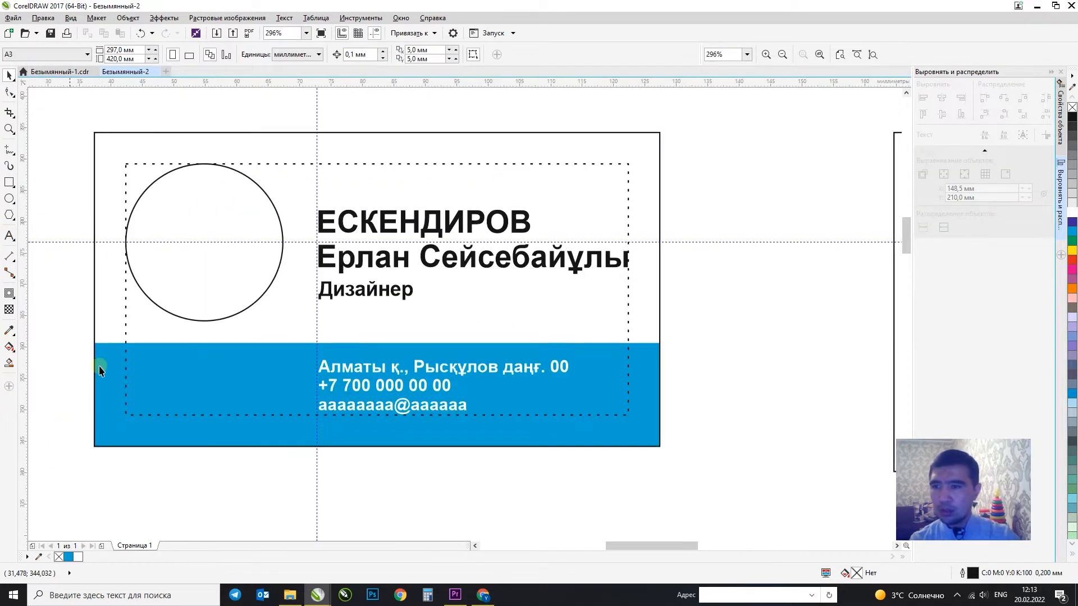
{"action": "left_click", "coordinate": [9, 236]}
{"action": "left_click", "coordinate": [176, 240]}
{"action": "type", "text": "Kjuj"}
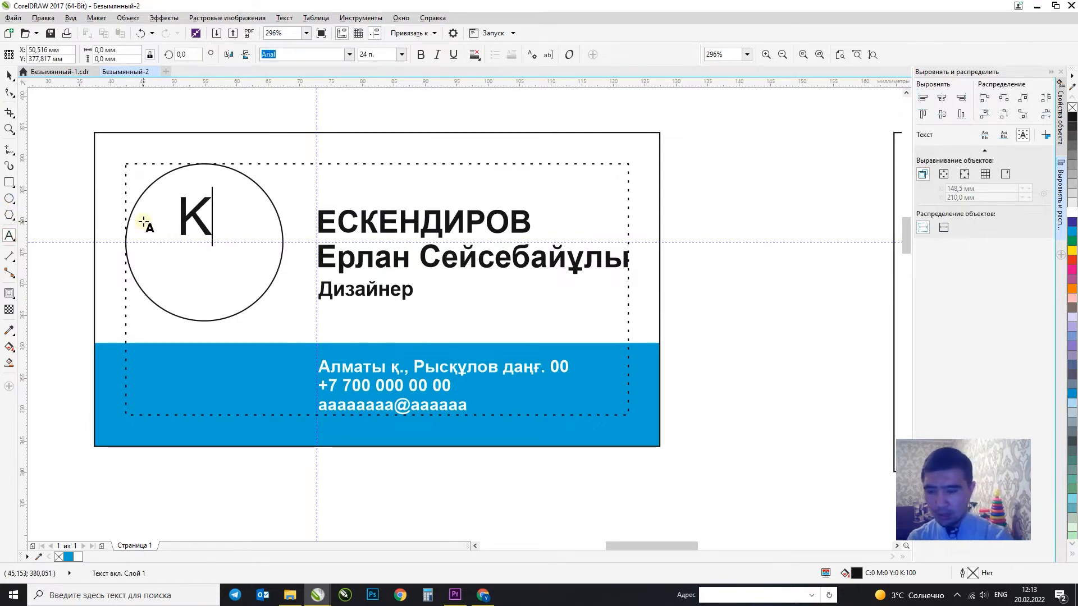
{"action": "key", "text": "BackSpace"}
{"action": "key", "text": "BackSpace"}
{"action": "key", "text": "BackSpace"}
{"action": "key", "text": "BackSpace"}
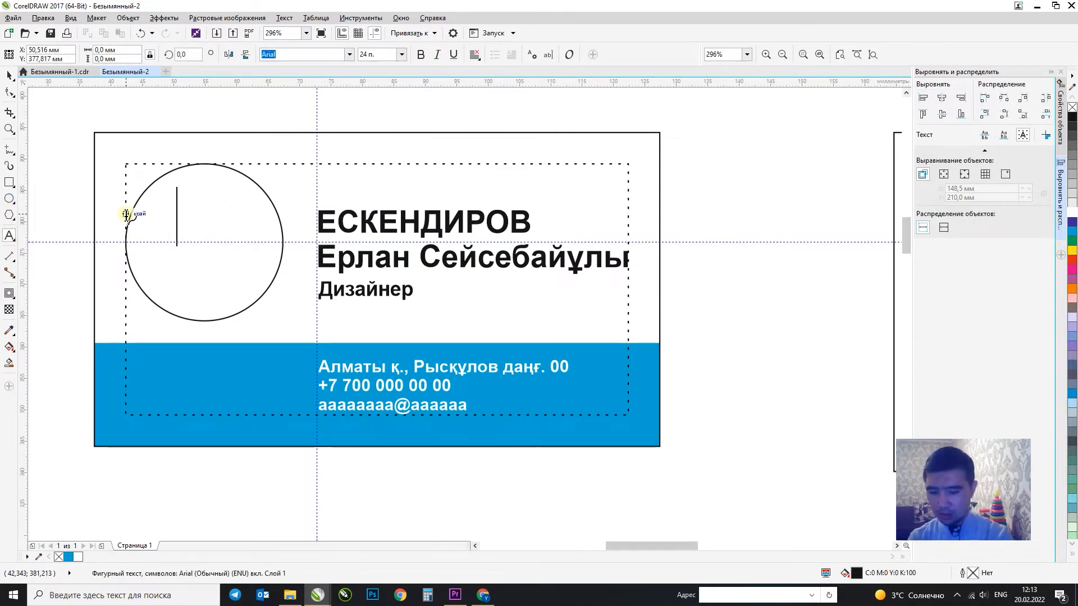
{"action": "type", "text": "EE"}
{"action": "left_click", "coordinate": [10, 76]}
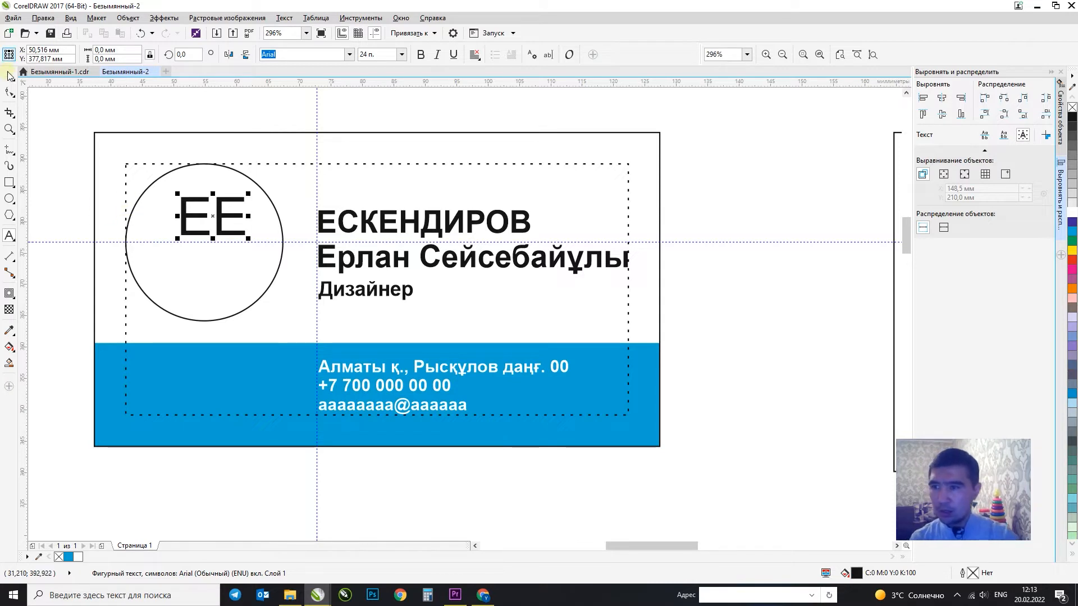
Centre the EE within the circle and enlarge it.
{"action": "left_click", "coordinate": [207, 320], "text": "shift"}
{"action": "key", "text": "c"}
{"action": "key", "text": "e"}
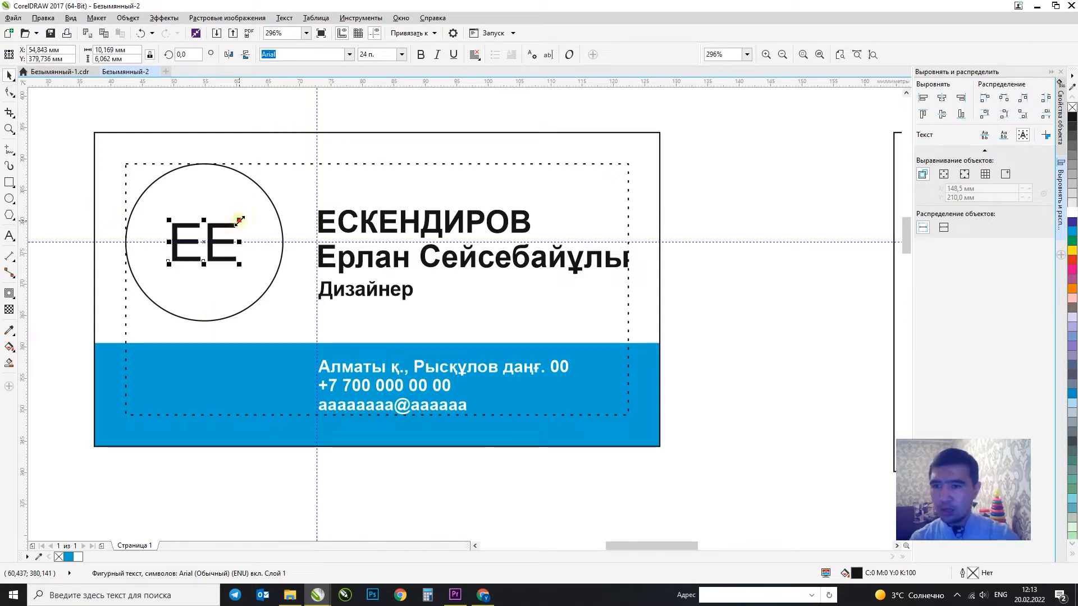
{"action": "left_click_drag", "start_coordinate": [240, 220], "coordinate": [247, 209]}
{"action": "left_click", "coordinate": [292, 119]}
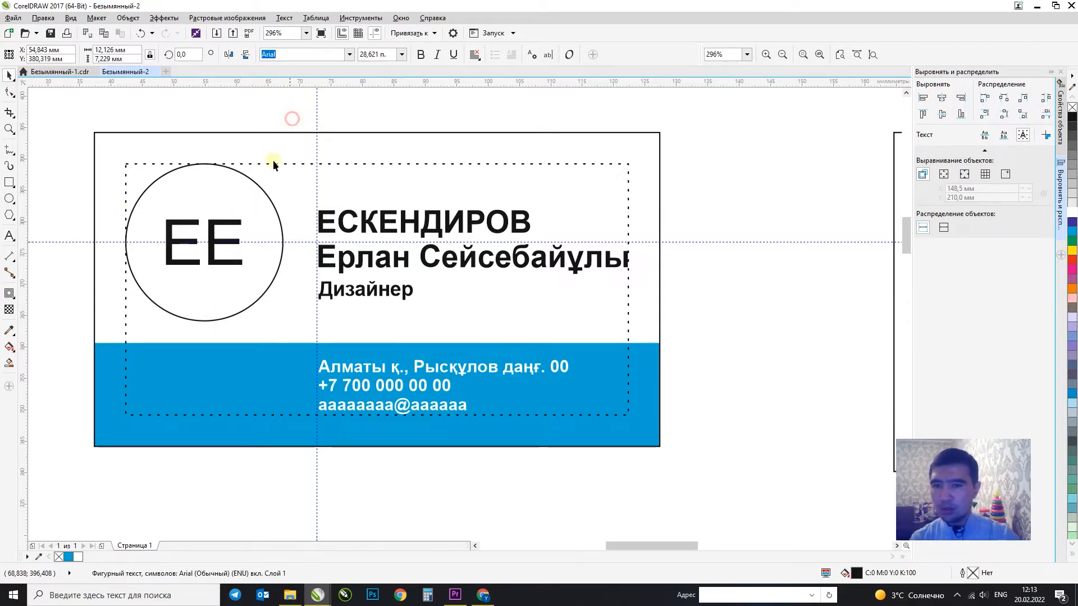
{"action": "scroll", "coordinate": [290, 196], "scroll_direction": "down", "scroll_amount": 2}
{"action": "key", "text": "F2"}
{"action": "left_click_drag", "start_coordinate": [235, 161], "coordinate": [713, 365]}
{"action": "left_click", "coordinate": [359, 354]}
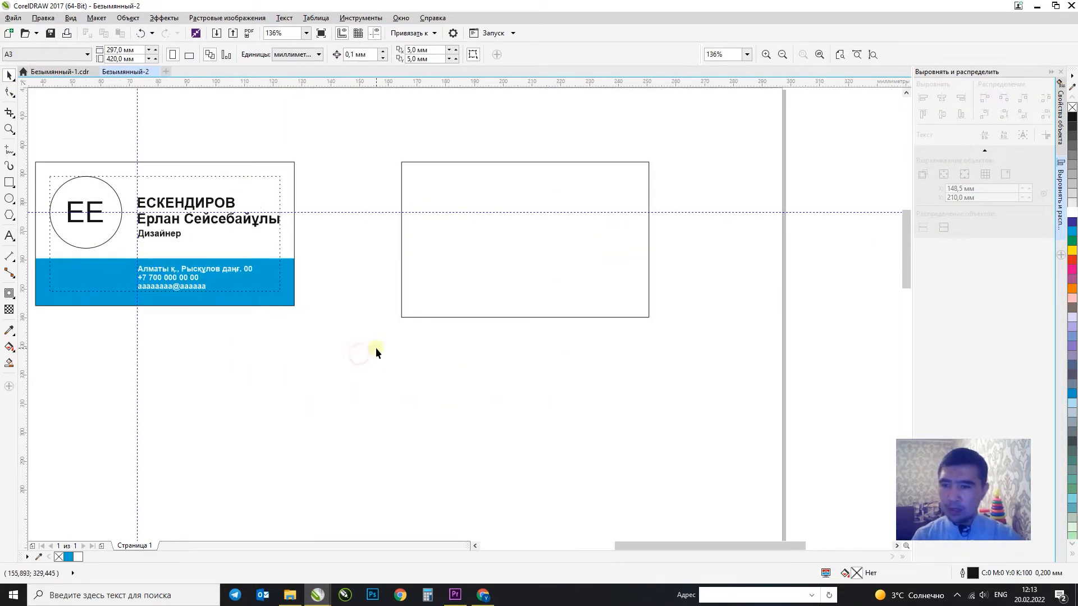
Try moving the dashed frame, name text and circle, undoing each move.
{"action": "scroll", "coordinate": [330, 295], "scroll_direction": "down", "scroll_amount": 1}
{"action": "key", "text": "F2"}
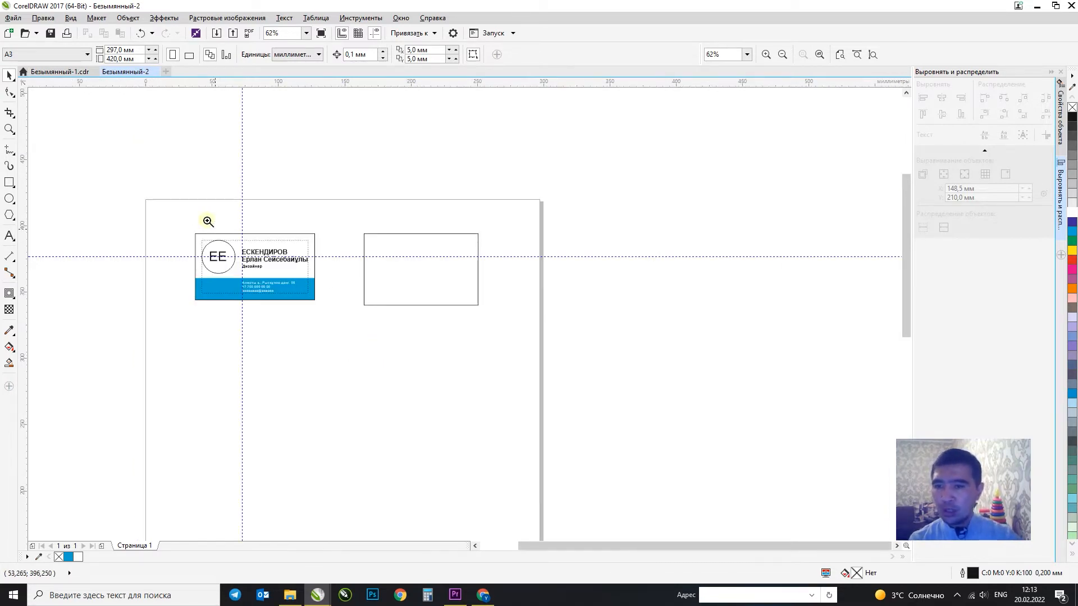
{"action": "left_click_drag", "start_coordinate": [179, 211], "coordinate": [389, 328]}
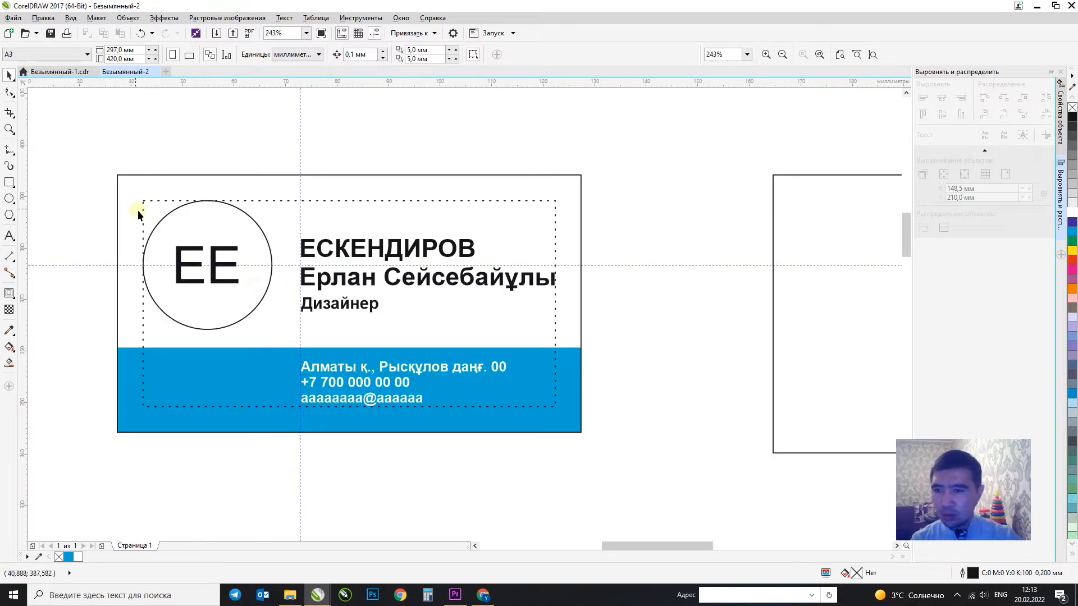
{"action": "left_click", "coordinate": [553, 202]}
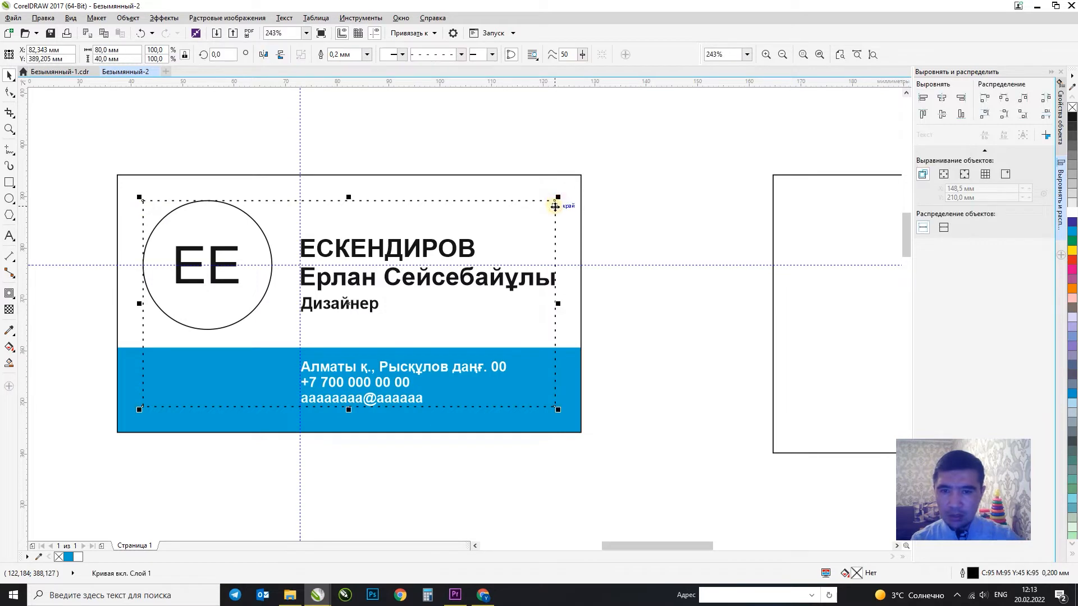
{"action": "left_click_drag", "start_coordinate": [553, 202], "coordinate": [535, 448]}
{"action": "key", "text": "ctrl+z"}
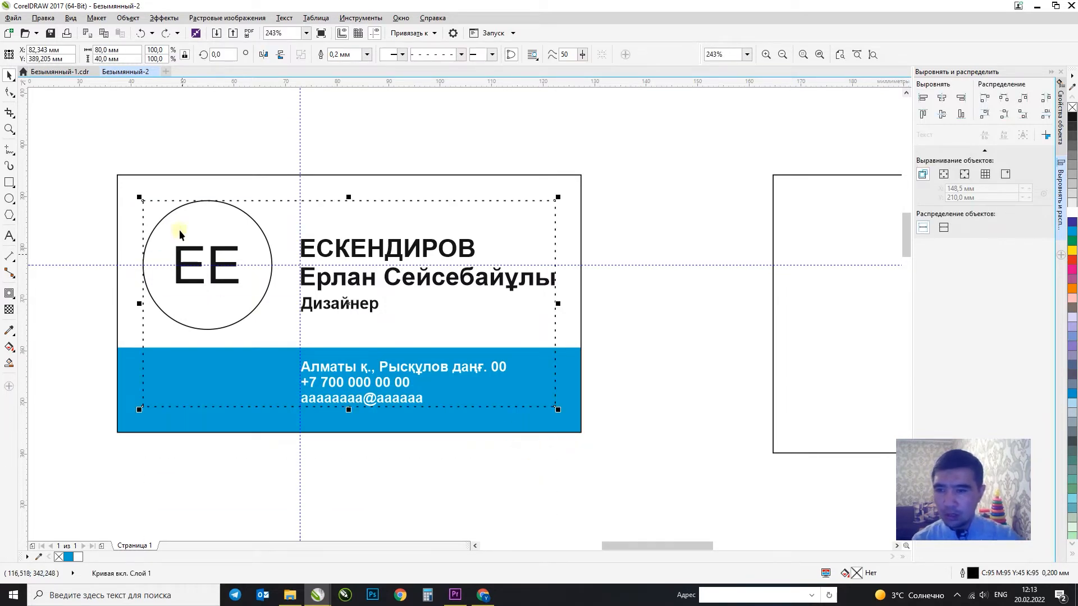
{"action": "left_click_drag", "start_coordinate": [170, 202], "coordinate": [162, 462]}
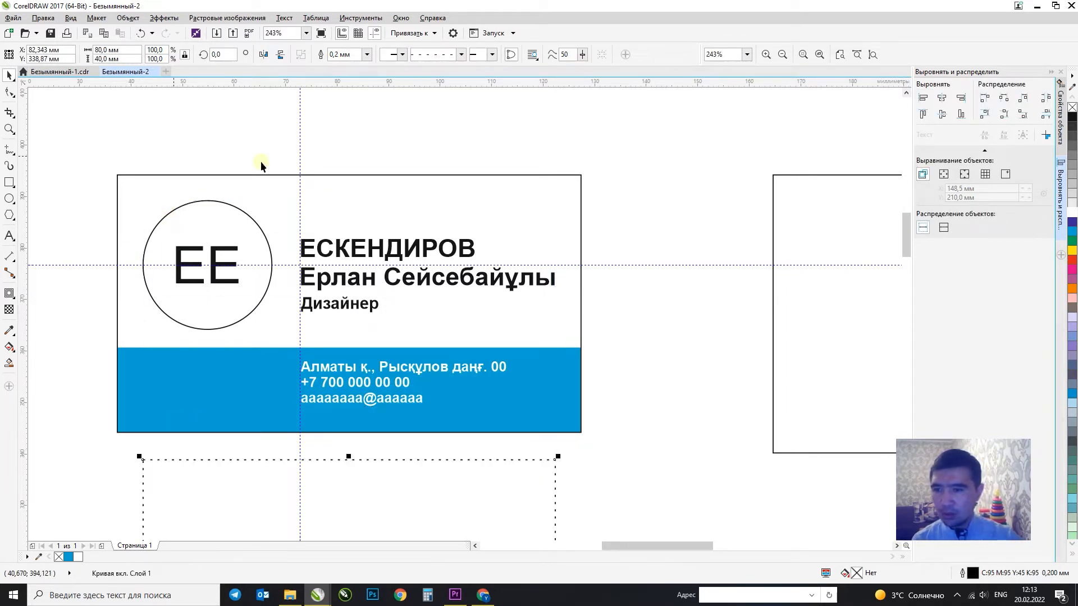
{"action": "key", "text": "ctrl+z"}
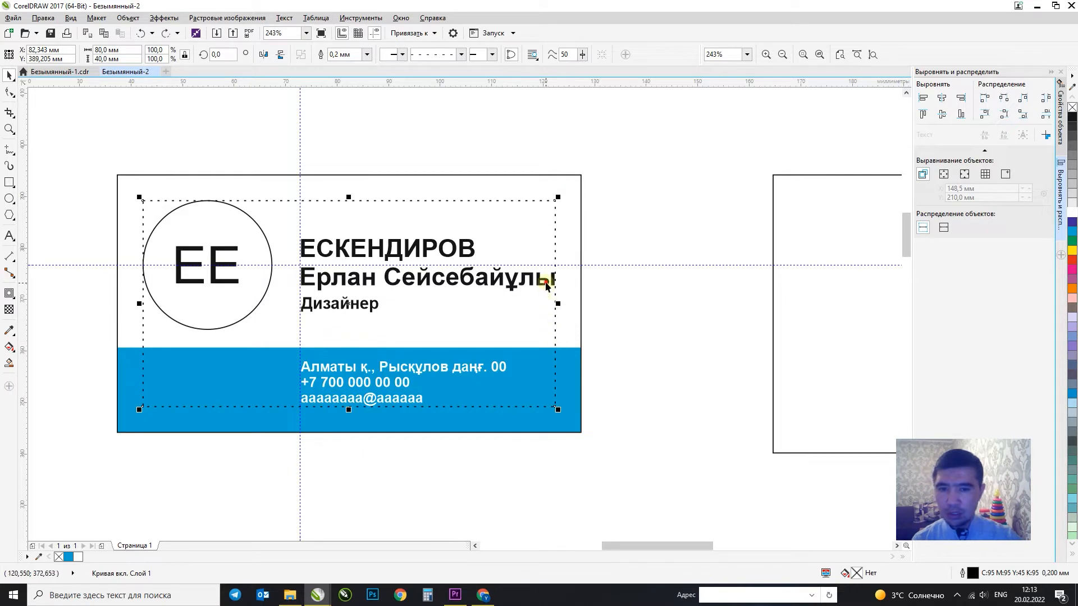
{"action": "left_click", "coordinate": [545, 285]}
{"action": "left_click_drag", "start_coordinate": [484, 286], "coordinate": [500, 288]}
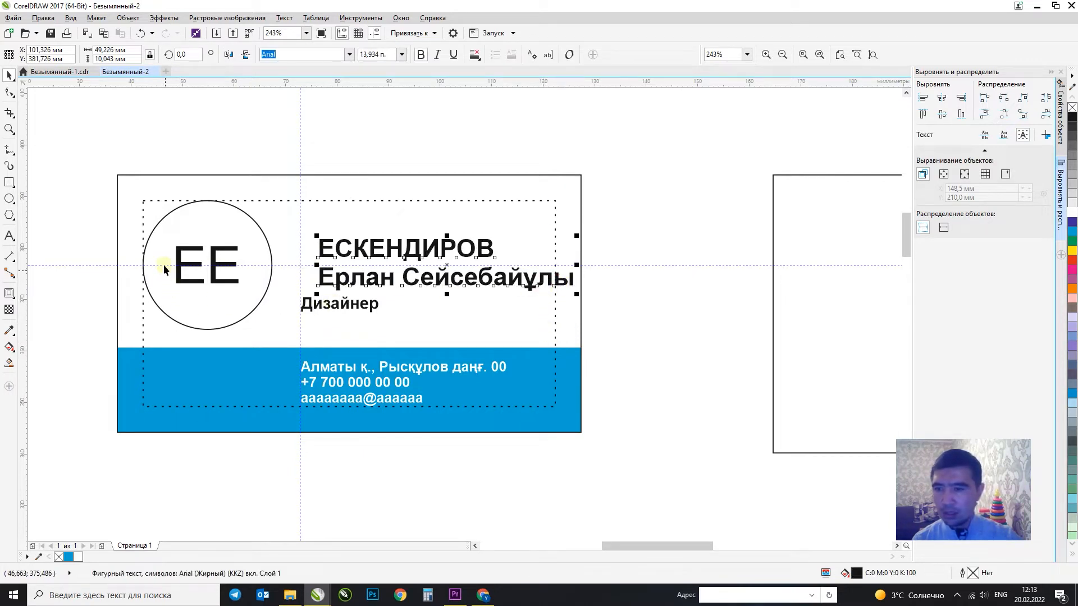
{"action": "key", "text": "ctrl+z"}
{"action": "left_click_drag", "start_coordinate": [116, 168], "coordinate": [275, 334]}
{"action": "left_click_drag", "start_coordinate": [159, 294], "coordinate": [152, 302]}
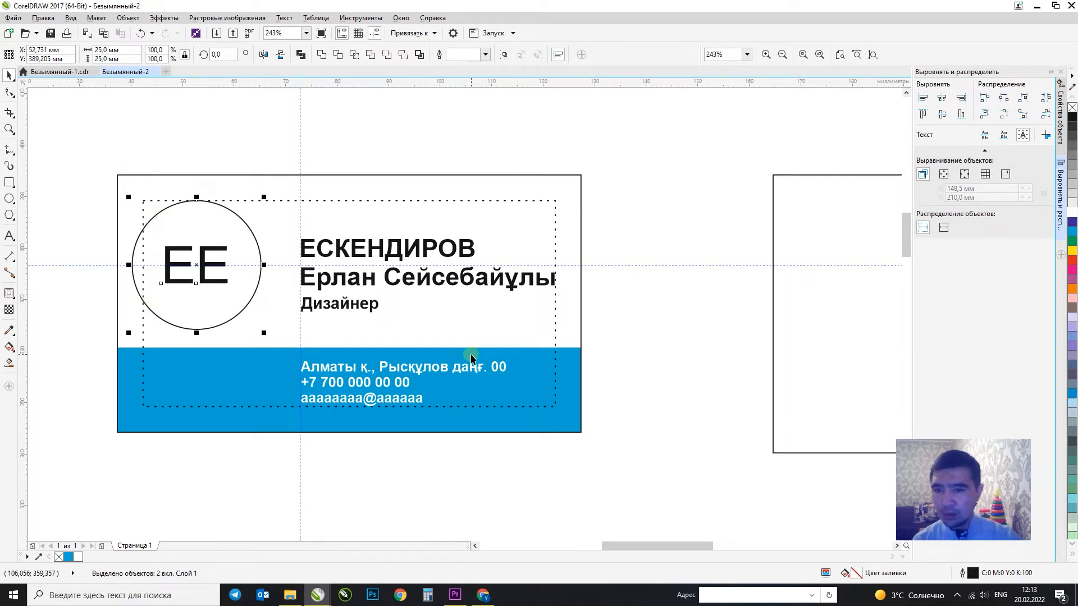
{"action": "key", "text": "ctrl+z"}
{"action": "left_click", "coordinate": [661, 357]}
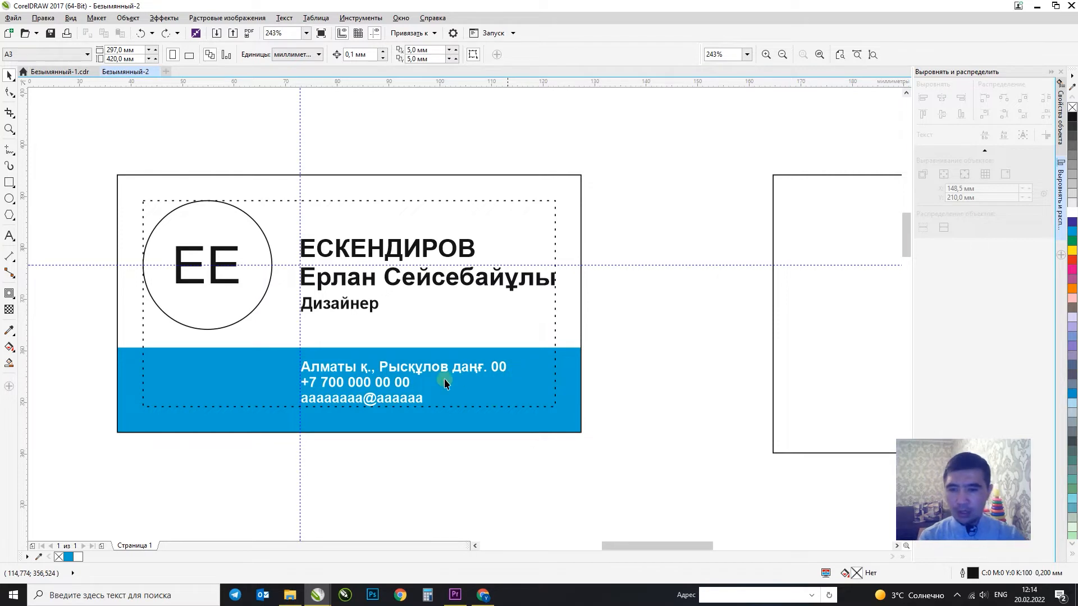
{"action": "left_click", "coordinate": [465, 372]}
{"action": "left_click", "coordinate": [614, 365]}
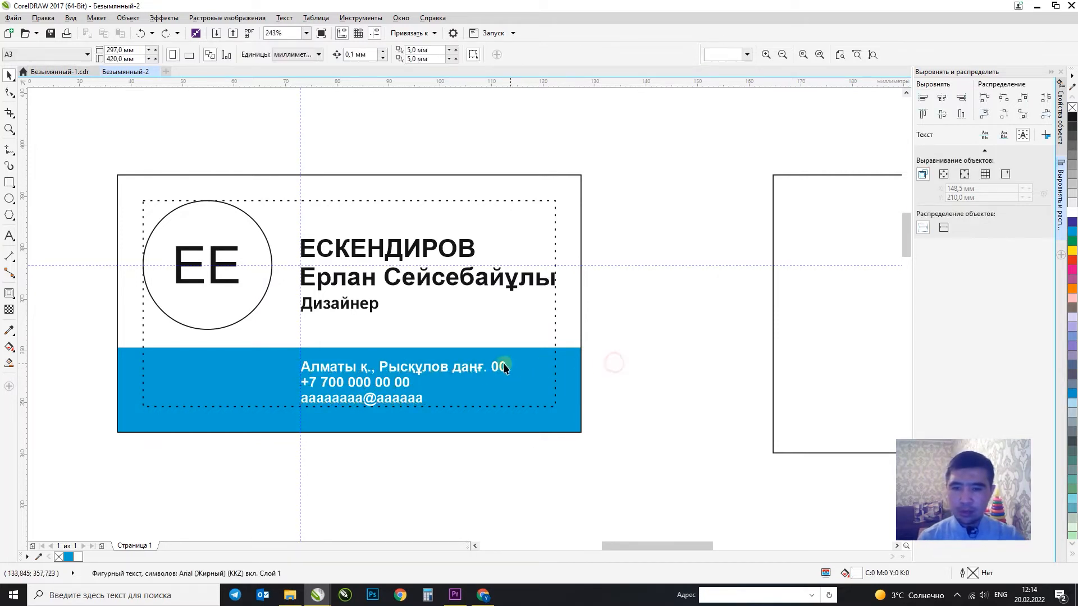
Move Дизайнер lower and bottom-align it with the circle.
{"action": "scroll", "coordinate": [310, 254], "scroll_direction": "down", "scroll_amount": 1}
{"action": "key", "text": "F2"}
{"action": "left_click_drag", "start_coordinate": [217, 198], "coordinate": [600, 410]}
{"action": "left_click", "coordinate": [427, 240]}
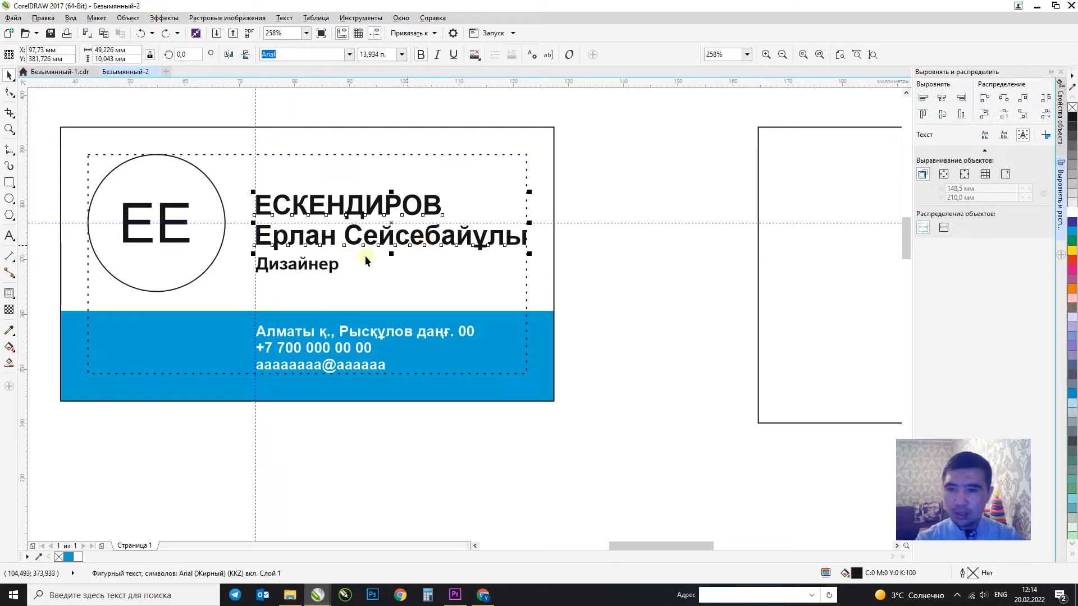
{"action": "left_click", "coordinate": [327, 264]}
{"action": "left_click_drag", "start_coordinate": [329, 266], "coordinate": [332, 275]}
{"action": "left_click", "coordinate": [199, 272], "text": "shift"}
{"action": "key", "text": "b"}
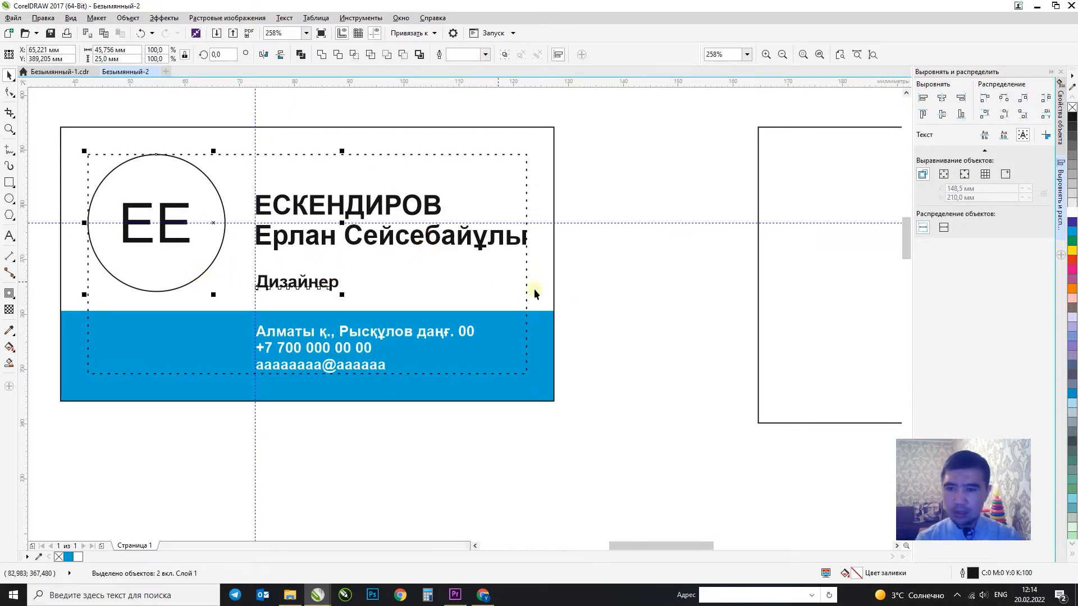
{"action": "left_click", "coordinate": [612, 302]}
{"action": "left_click", "coordinate": [314, 282]}
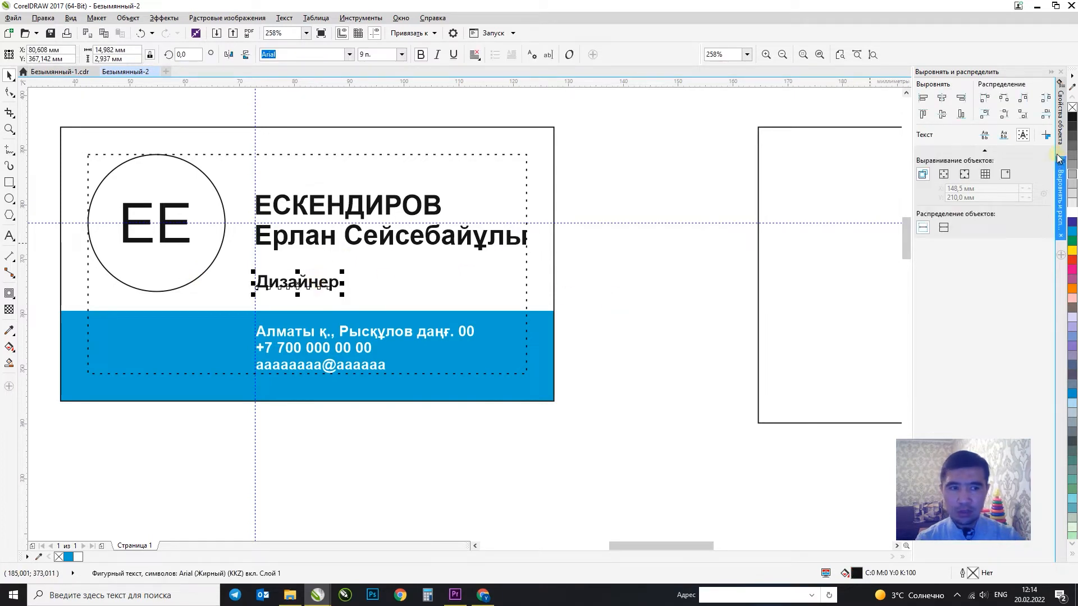
{"action": "left_click", "coordinate": [691, 251]}
{"action": "scroll", "coordinate": [438, 246], "scroll_direction": "down", "scroll_amount": 4}
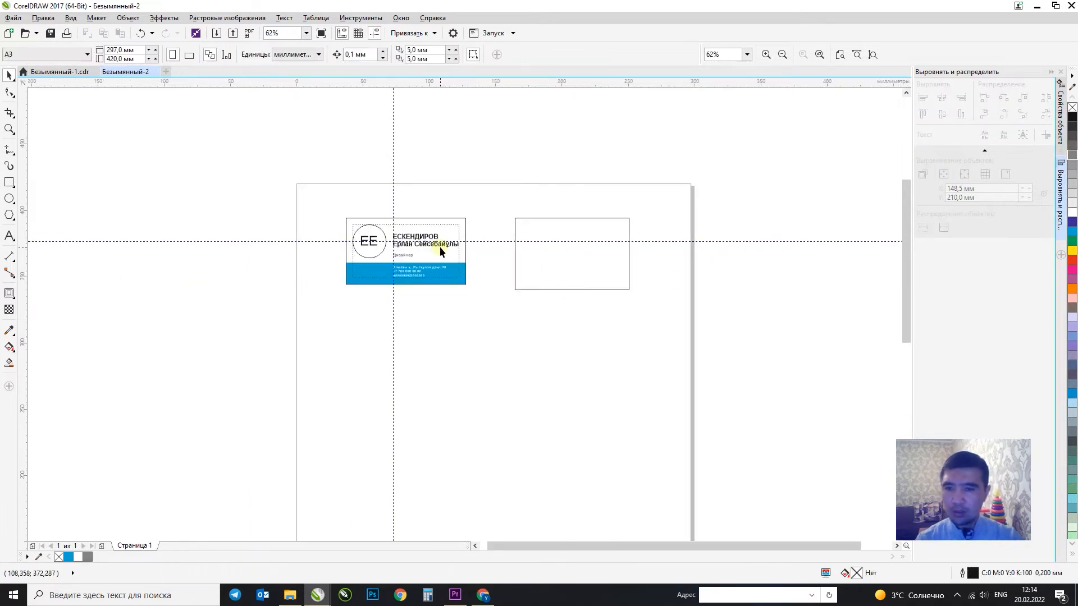
Type the label 90*50мм above the first card.
{"action": "scroll", "coordinate": [439, 247], "scroll_direction": "up", "scroll_amount": 4}
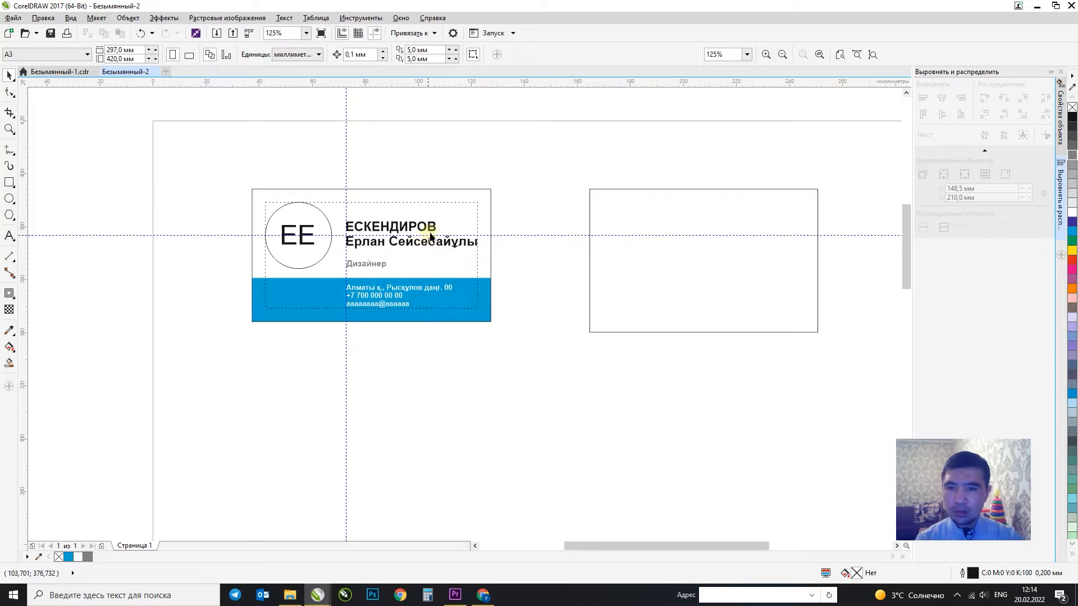
{"action": "left_click", "coordinate": [430, 237]}
{"action": "left_click", "coordinate": [507, 194]}
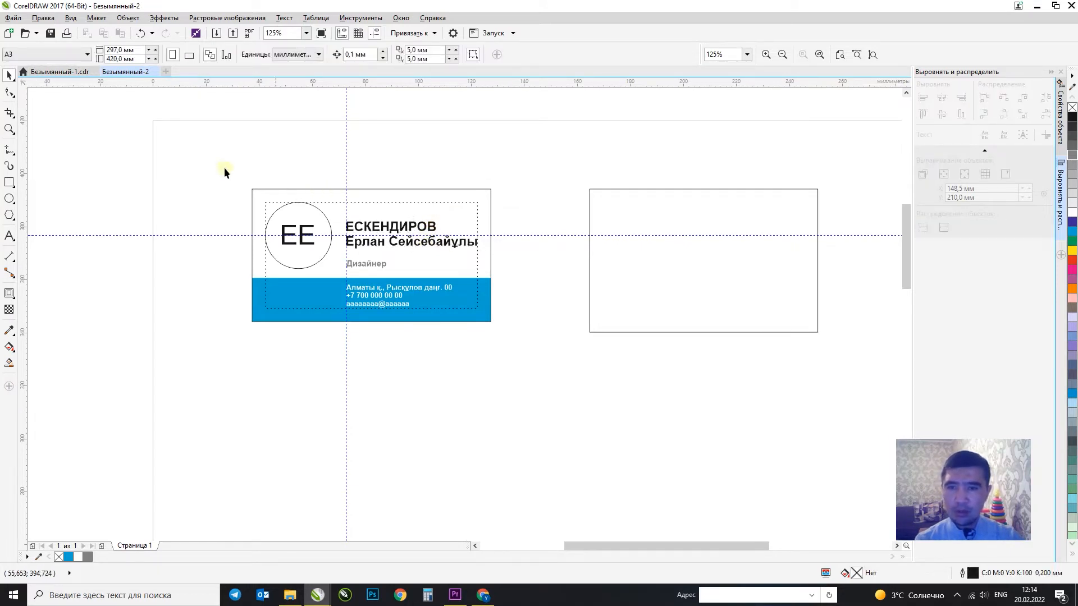
{"action": "left_click_drag", "start_coordinate": [234, 162], "coordinate": [883, 332]}
{"action": "left_click", "coordinate": [10, 235]}
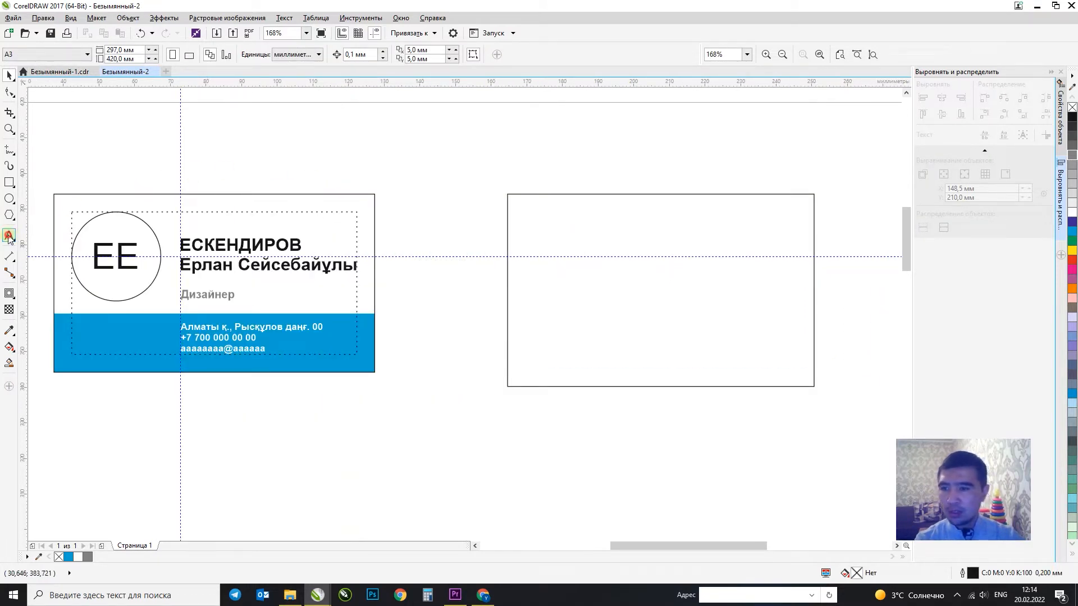
{"action": "left_click", "coordinate": [134, 161]}
{"action": "left_click", "coordinate": [138, 156]}
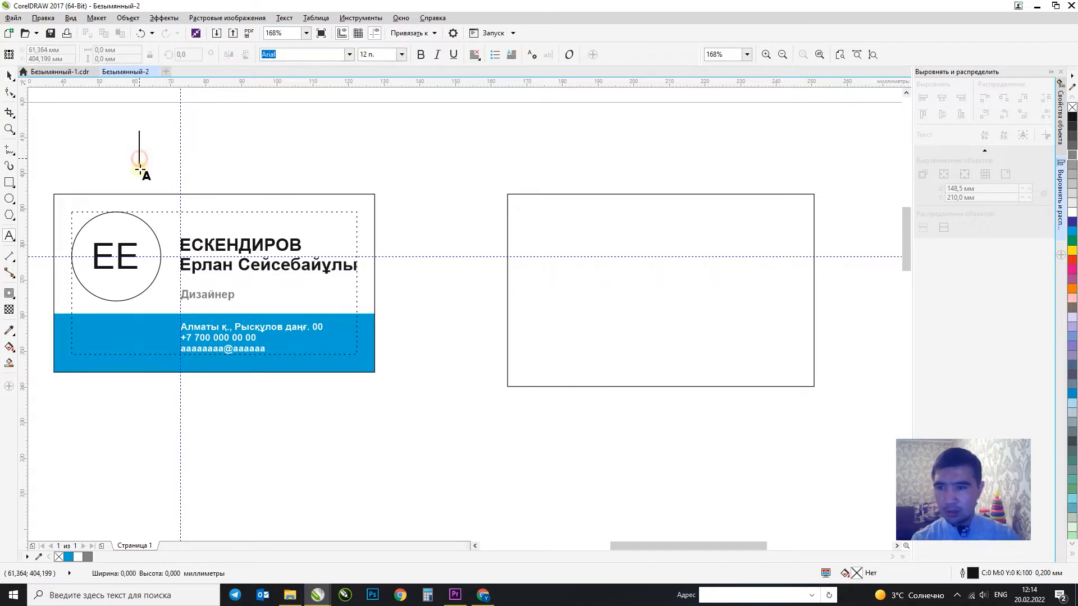
{"action": "type", "text": "90*50vv"}
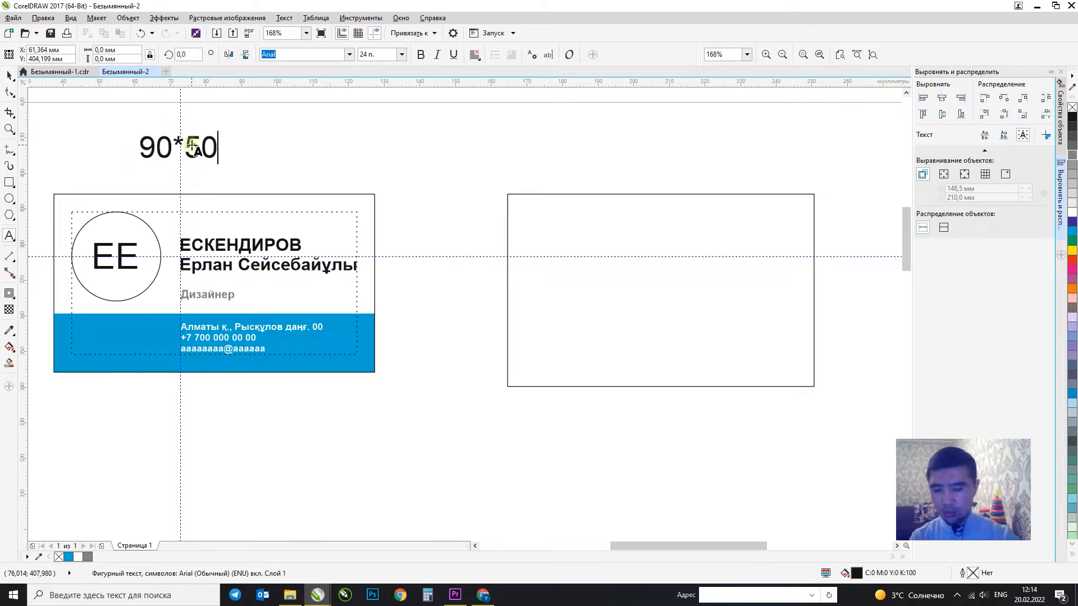
{"action": "key", "text": "BackSpace"}
{"action": "key", "text": "BackSpace"}
{"action": "key", "text": "alt+shift"}
{"action": "type", "text": "мм"}
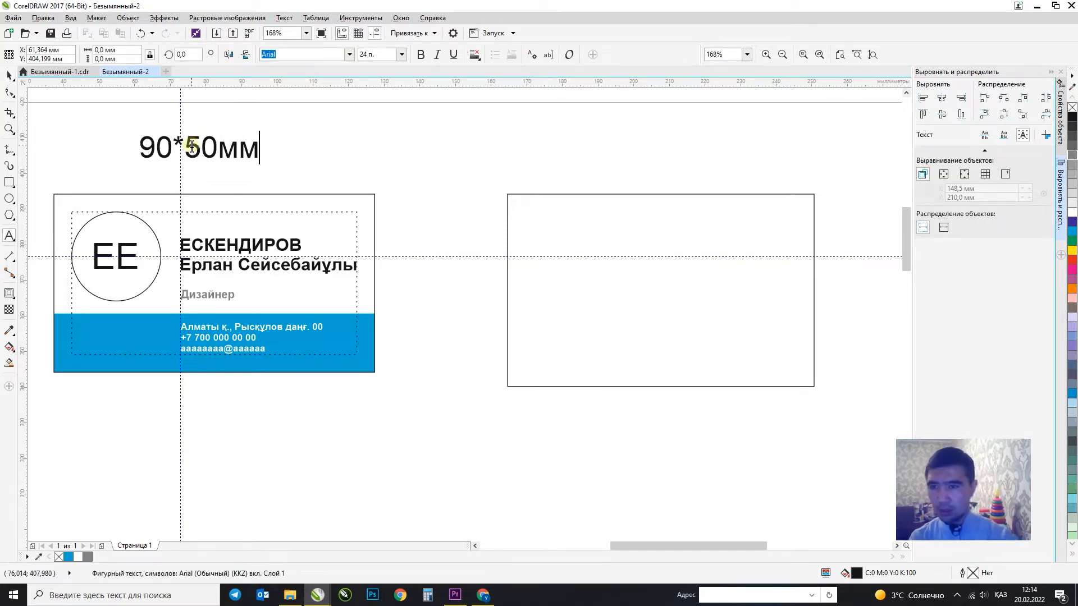
{"action": "left_click", "coordinate": [10, 77]}
Centre the 90*50мм label over the first card and drag it toward the second rectangle.
{"action": "left_click", "coordinate": [311, 205], "text": "shift"}
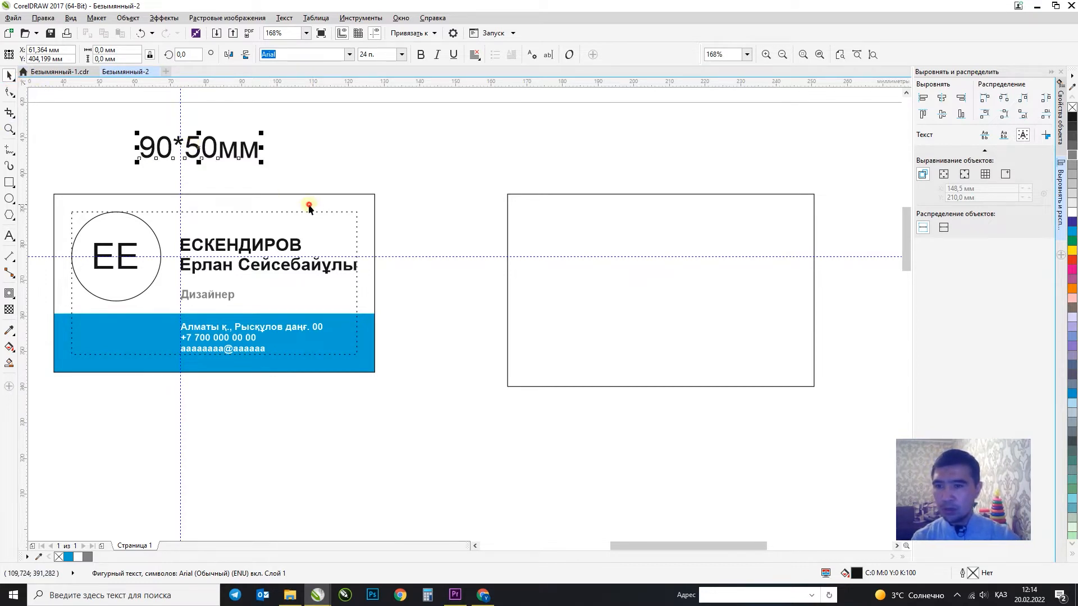
{"action": "key", "text": "c"}
{"action": "left_click", "coordinate": [370, 171]}
{"action": "left_click_drag", "start_coordinate": [253, 157], "coordinate": [639, 168]}
Drop a copy of the label and centre it over the second rectangle.
{"action": "right_click", "coordinate": [640, 168]}
{"action": "left_click", "coordinate": [656, 211], "text": "shift"}
{"action": "key", "text": "c"}
{"action": "left_click", "coordinate": [834, 160]}
Give the second rectangle a 3 mm corner radius.
{"action": "left_click", "coordinate": [676, 236]}
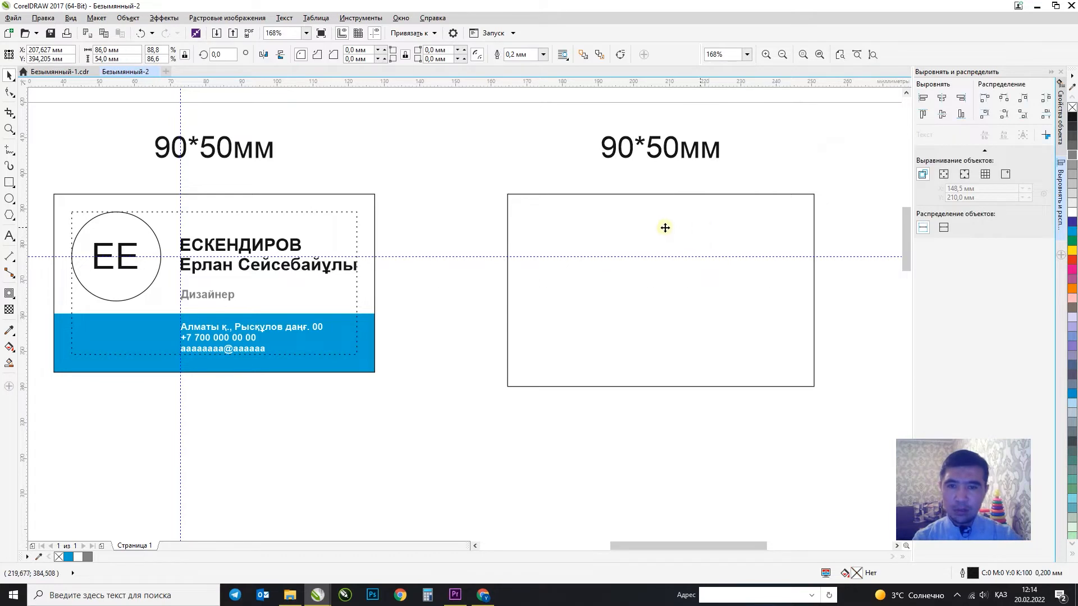
{"action": "left_click", "coordinate": [663, 228]}
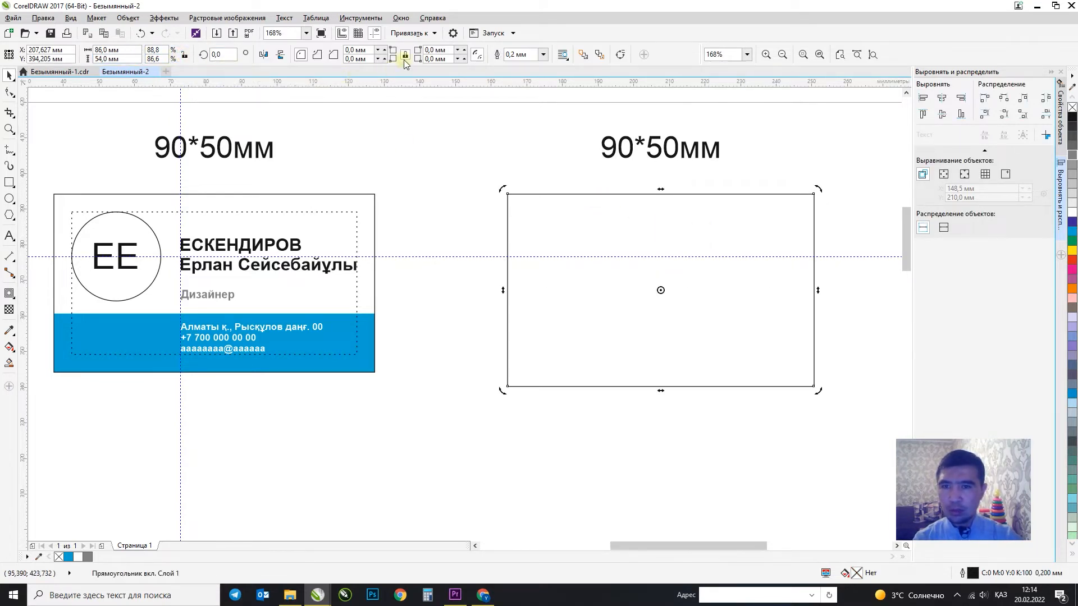
{"action": "left_click", "coordinate": [555, 213]}
{"action": "left_click", "coordinate": [556, 213]}
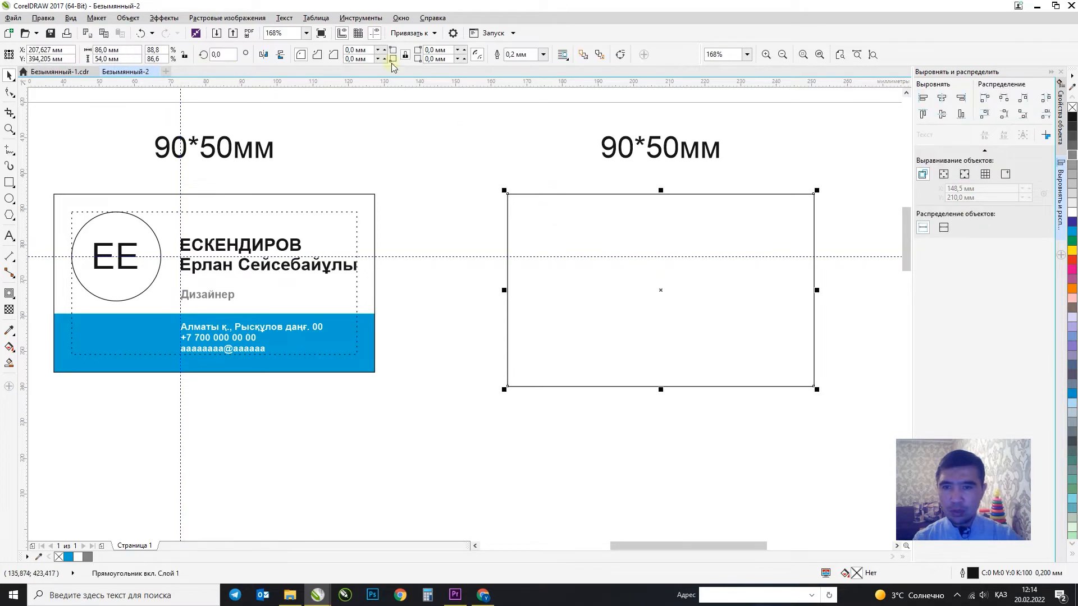
{"action": "left_click", "coordinate": [357, 50]}
{"action": "type", "text": "3"}
{"action": "key", "text": "Return"}
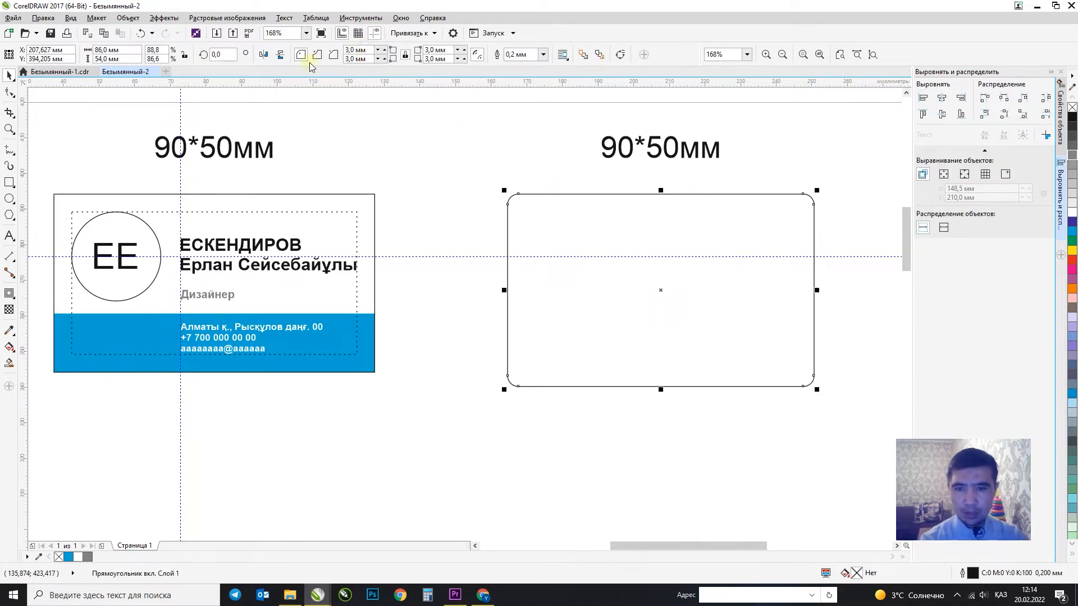
{"action": "left_click", "coordinate": [500, 164]}
{"action": "left_click", "coordinate": [605, 211]}
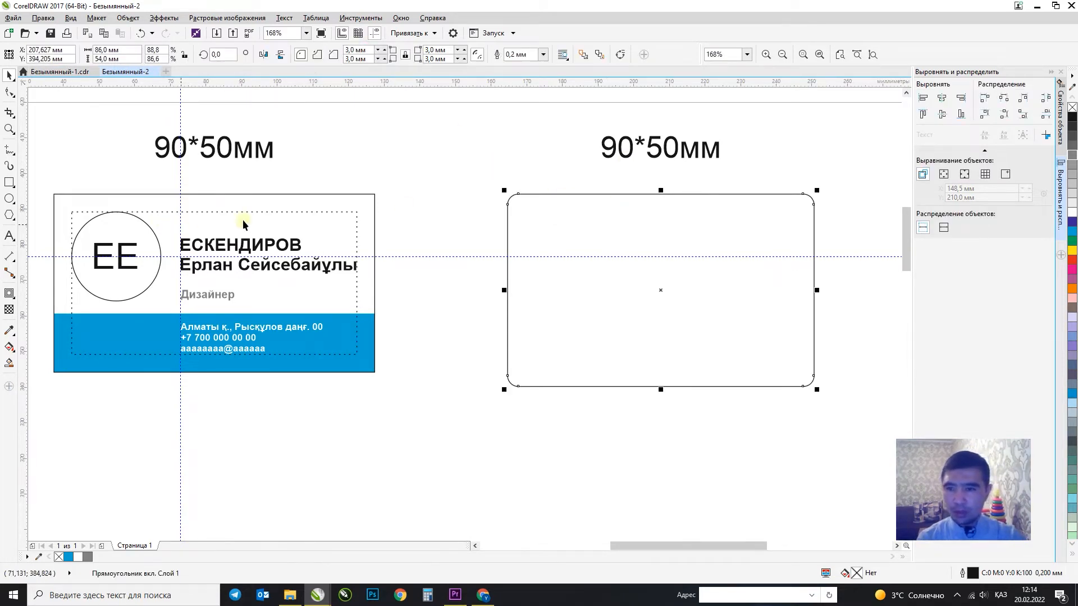
{"action": "left_click", "coordinate": [382, 230]}
Create a contour inset 5 mm inside the rounded card.
{"action": "left_click", "coordinate": [578, 228]}
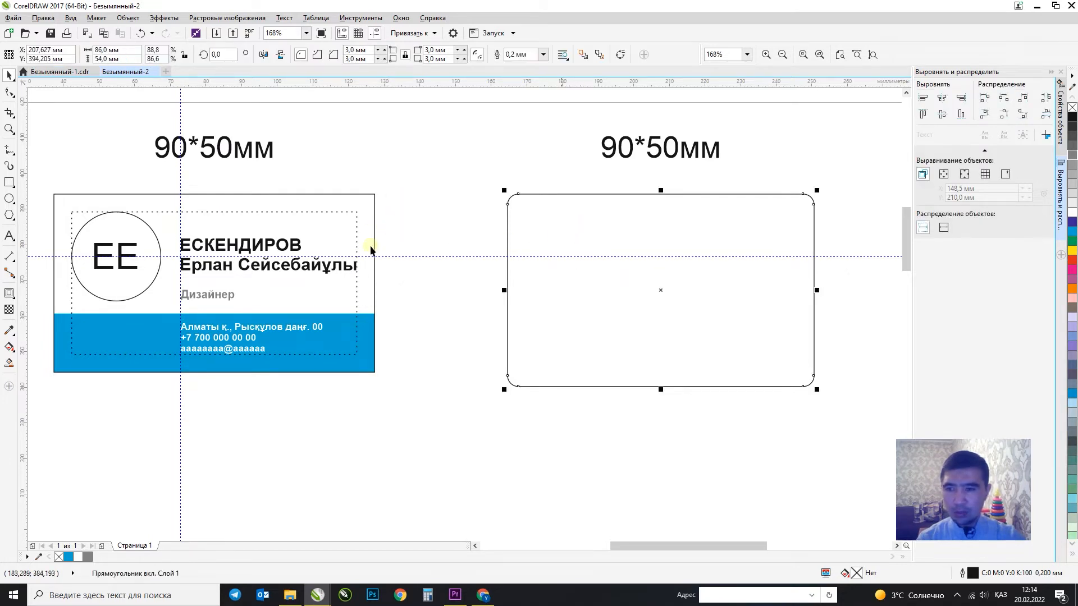
{"action": "left_click_drag", "start_coordinate": [508, 290], "coordinate": [524, 290]}
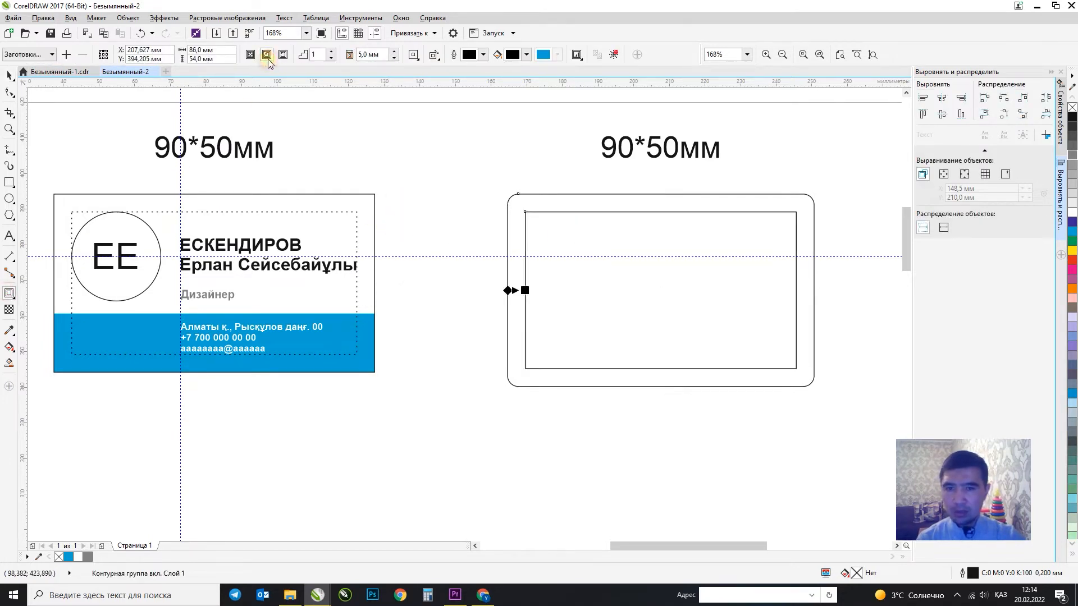
{"action": "left_click", "coordinate": [7, 76]}
{"action": "left_click", "coordinate": [512, 143]}
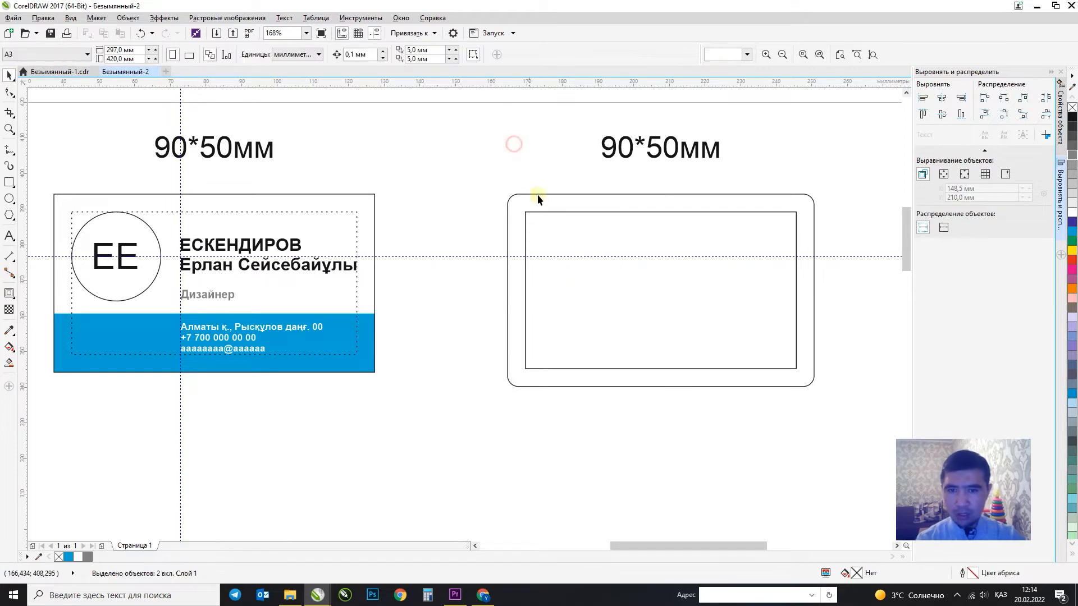
Convert the inner 76 × 44 mm rectangle to curves and give it a dashed outline.
{"action": "left_click", "coordinate": [554, 212]}
{"action": "key", "text": "ctrl+q"}
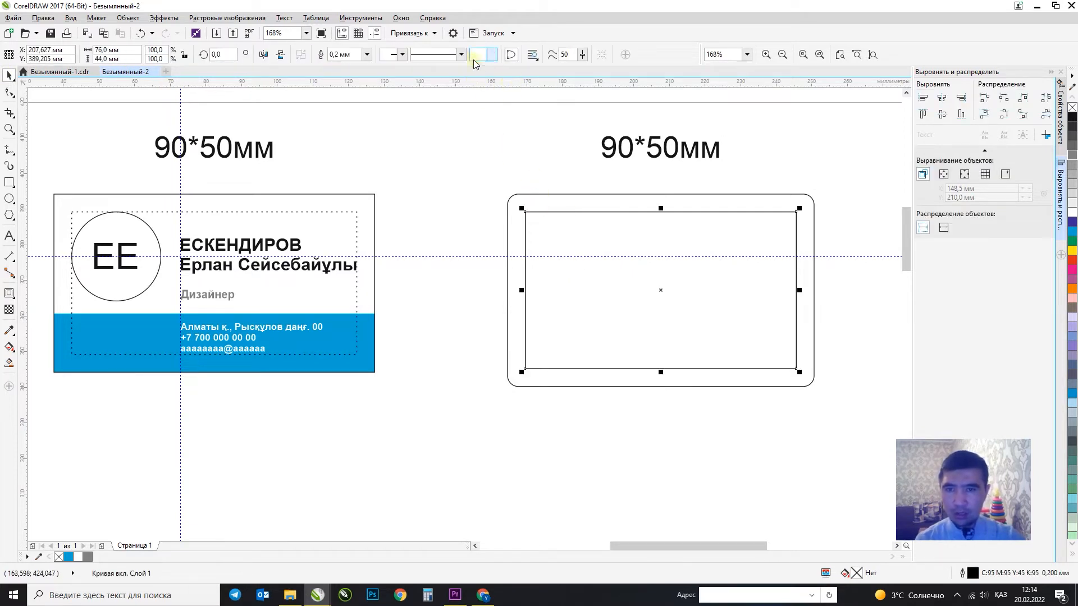
{"action": "left_click", "coordinate": [461, 54]}
{"action": "scroll", "coordinate": [492, 100], "scroll_direction": "down", "scroll_amount": 2}
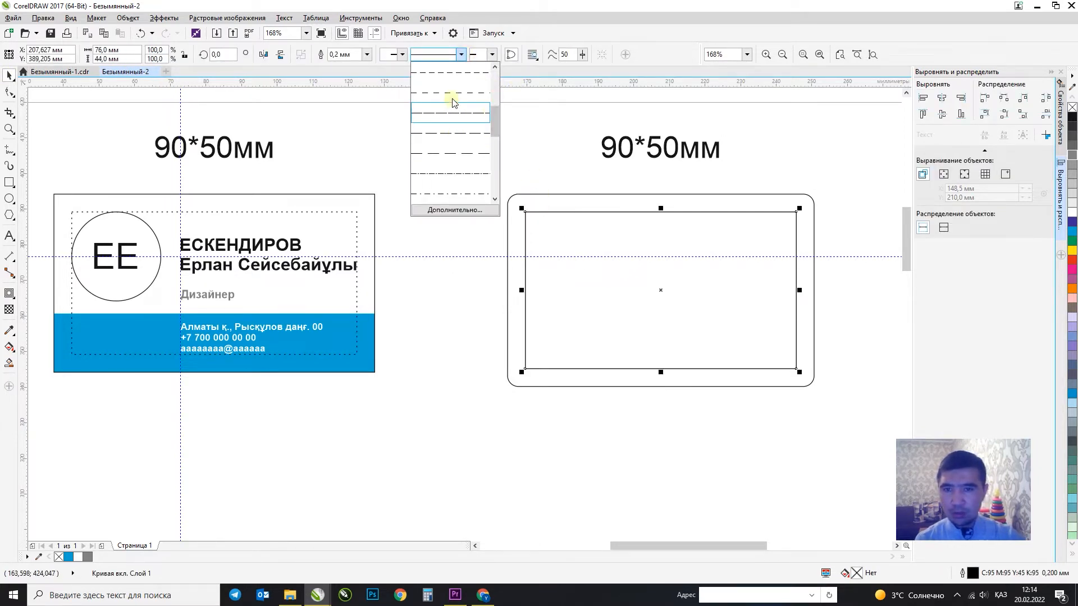
{"action": "left_click", "coordinate": [452, 92]}
{"action": "left_click", "coordinate": [425, 191]}
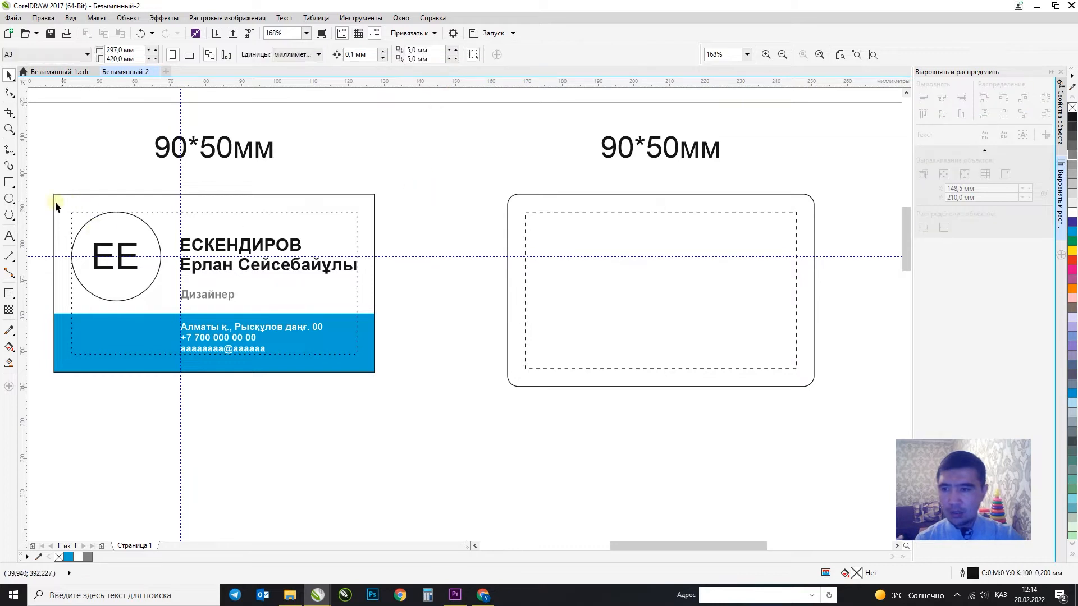
Copy the ЕЕ logo, name and Дизайнер title onto the rounded card and arrange them inside the frame.
{"action": "left_click_drag", "start_coordinate": [406, 307], "coordinate": [407, 308]}
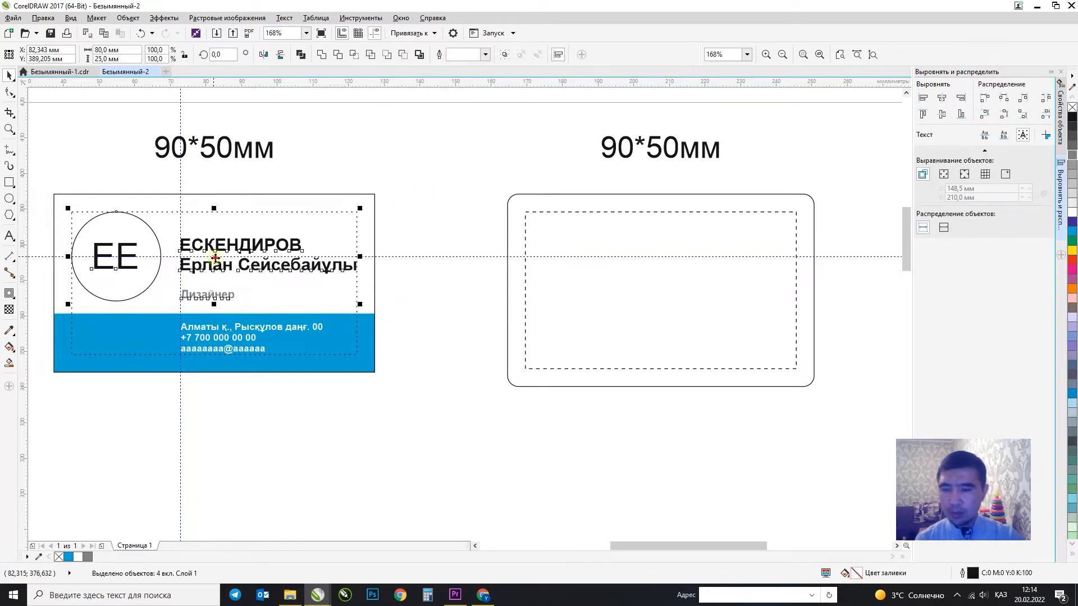
{"action": "left_click_drag", "start_coordinate": [215, 257], "coordinate": [645, 257]}
{"action": "right_click", "coordinate": [645, 257]}
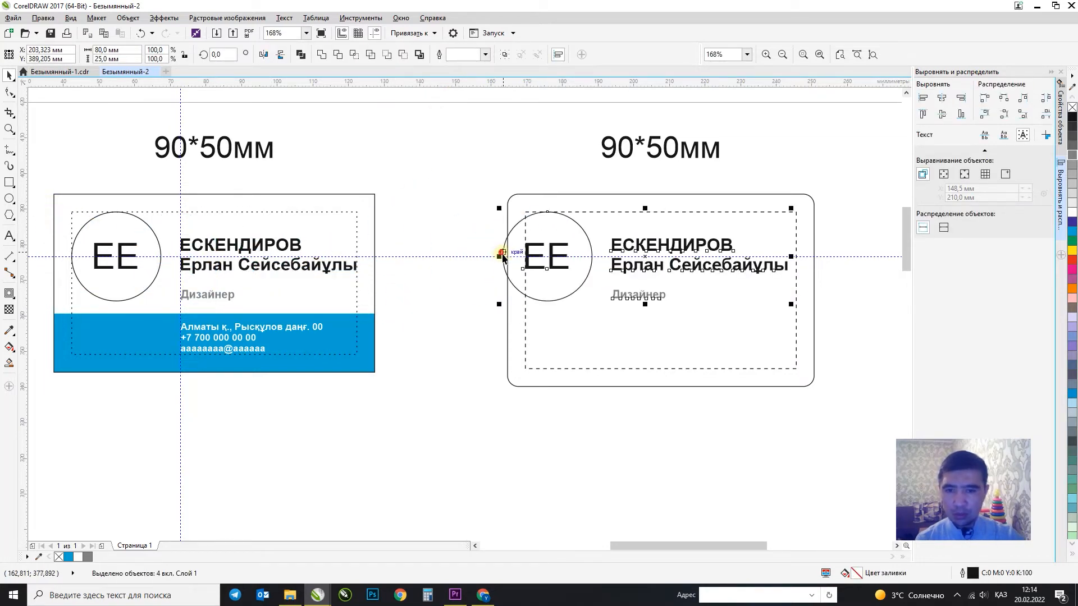
{"action": "left_click_drag", "start_coordinate": [502, 255], "coordinate": [529, 260]}
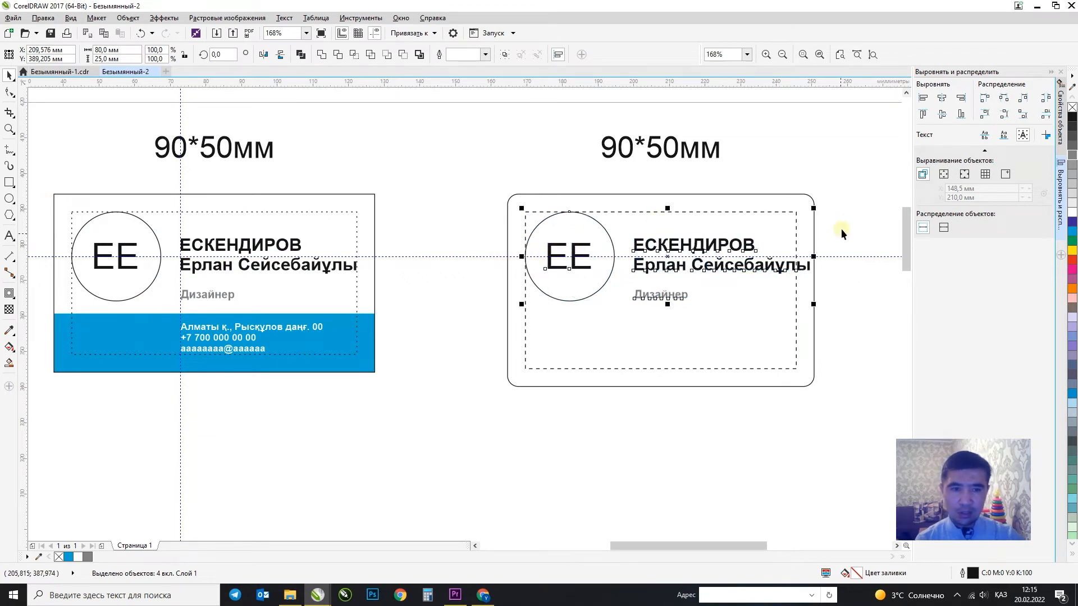
{"action": "left_click_drag", "start_coordinate": [841, 220], "coordinate": [689, 285]}
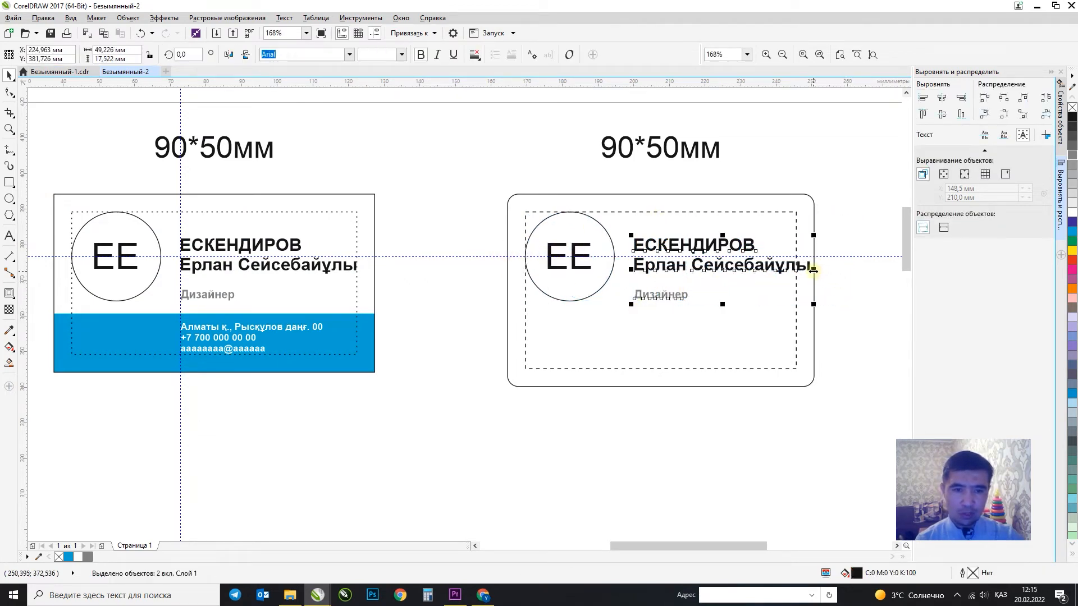
{"action": "left_click_drag", "start_coordinate": [809, 270], "coordinate": [791, 270]}
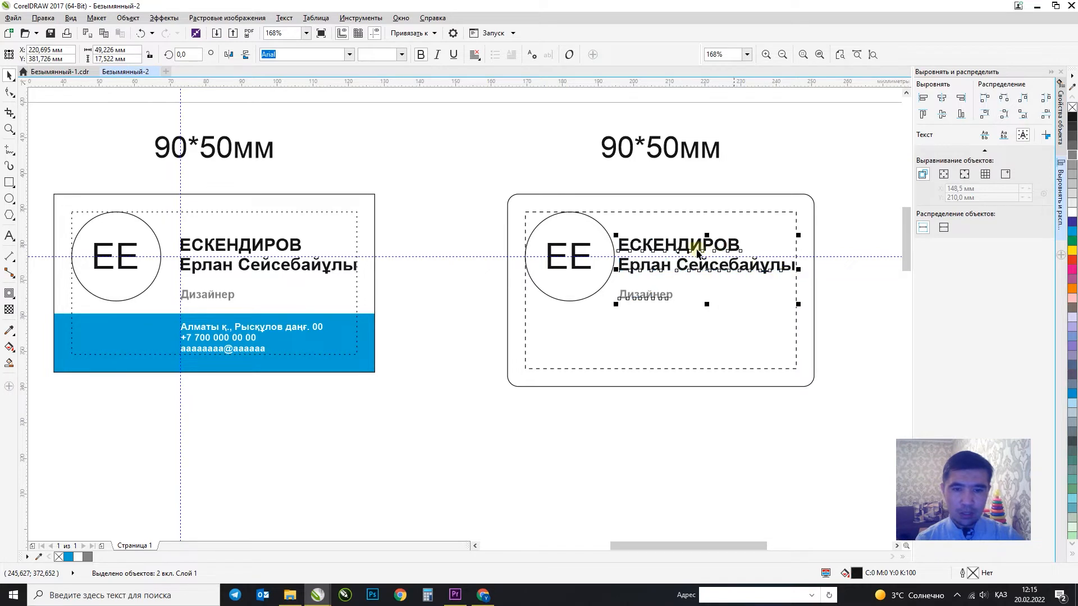
{"action": "scroll", "coordinate": [664, 246], "scroll_direction": "down", "scroll_amount": 3}
Make a trial copy of the rounded card with its contents below, then delete it and zoom in on the card.
{"action": "left_click", "coordinate": [755, 332]}
{"action": "left_click_drag", "start_coordinate": [595, 282], "coordinate": [608, 407]}
{"action": "right_click", "coordinate": [608, 407]}
{"action": "left_click", "coordinate": [606, 278]}
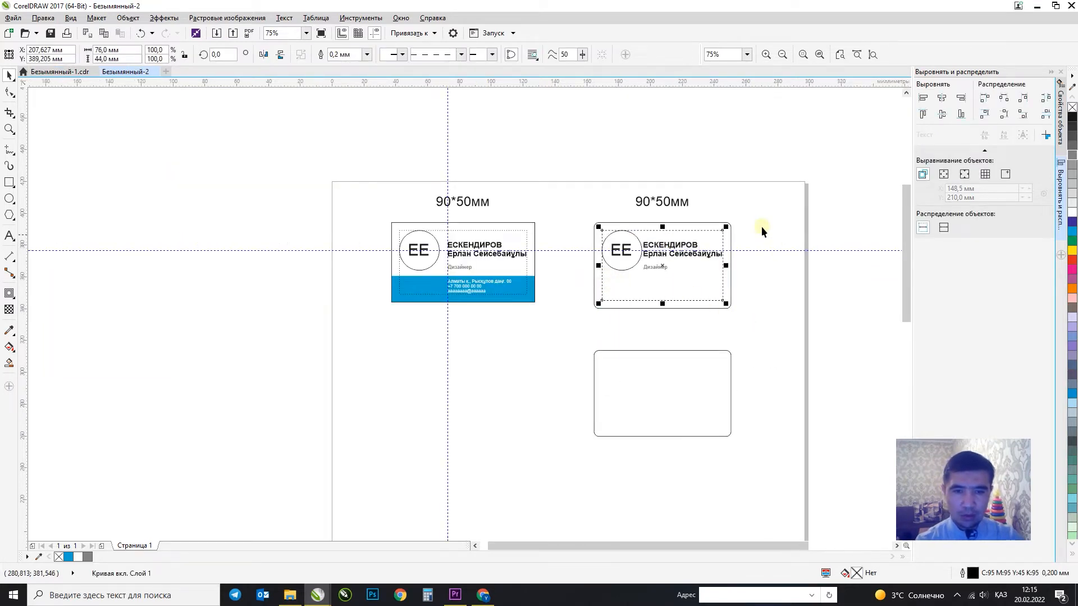
{"action": "left_click_drag", "start_coordinate": [762, 232], "coordinate": [581, 295]}
{"action": "left_click_drag", "start_coordinate": [628, 256], "coordinate": [627, 382]}
{"action": "left_click", "coordinate": [555, 371]}
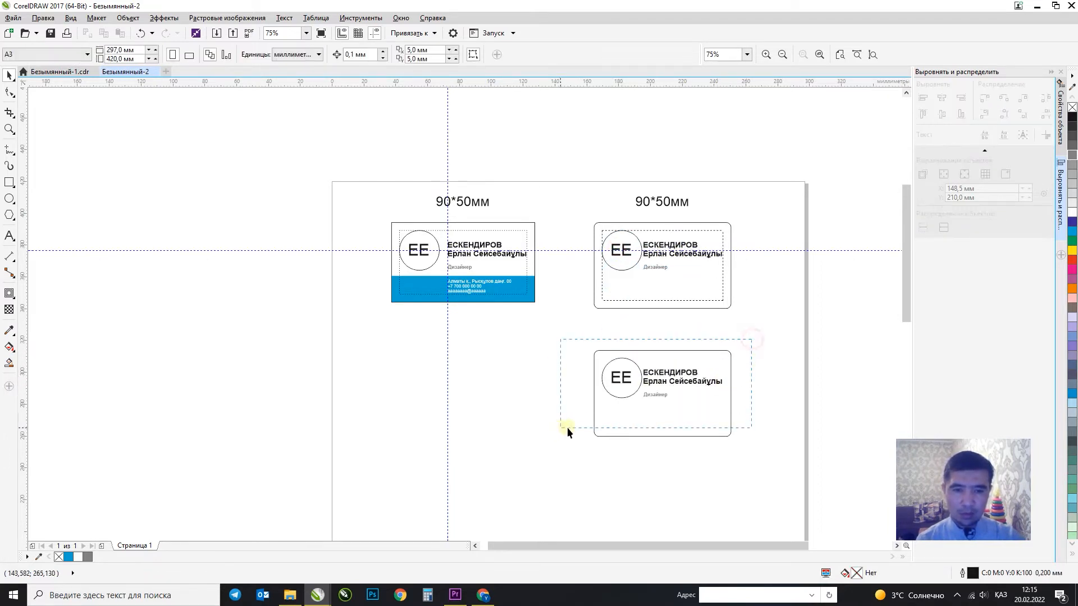
{"action": "left_click_drag", "start_coordinate": [567, 426], "coordinate": [567, 427]}
{"action": "key", "text": "Delete"}
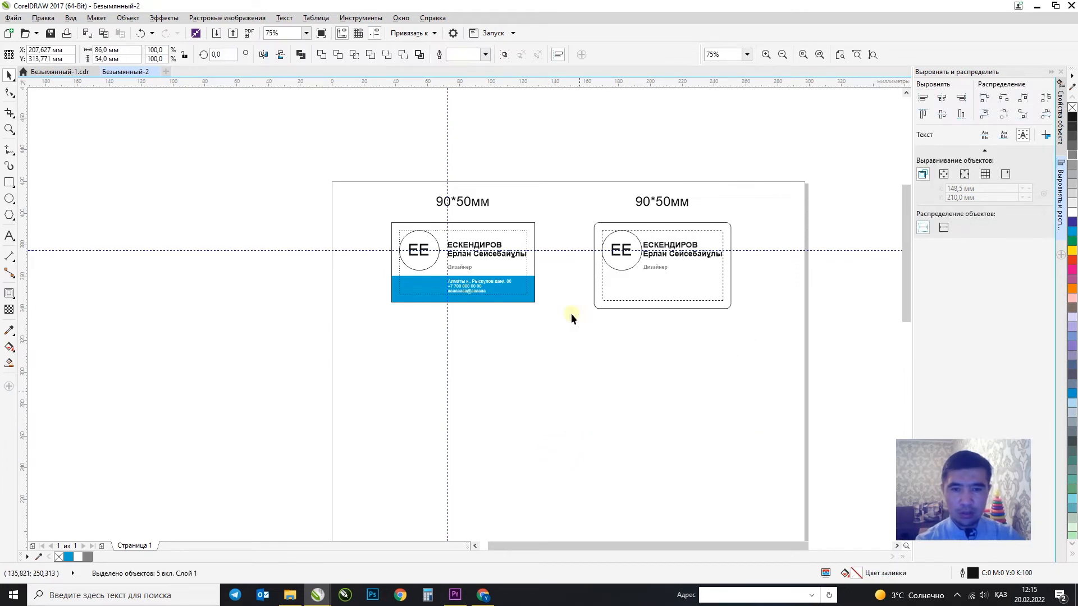
{"action": "key", "text": "F2"}
{"action": "left_click_drag", "start_coordinate": [566, 190], "coordinate": [814, 355]}
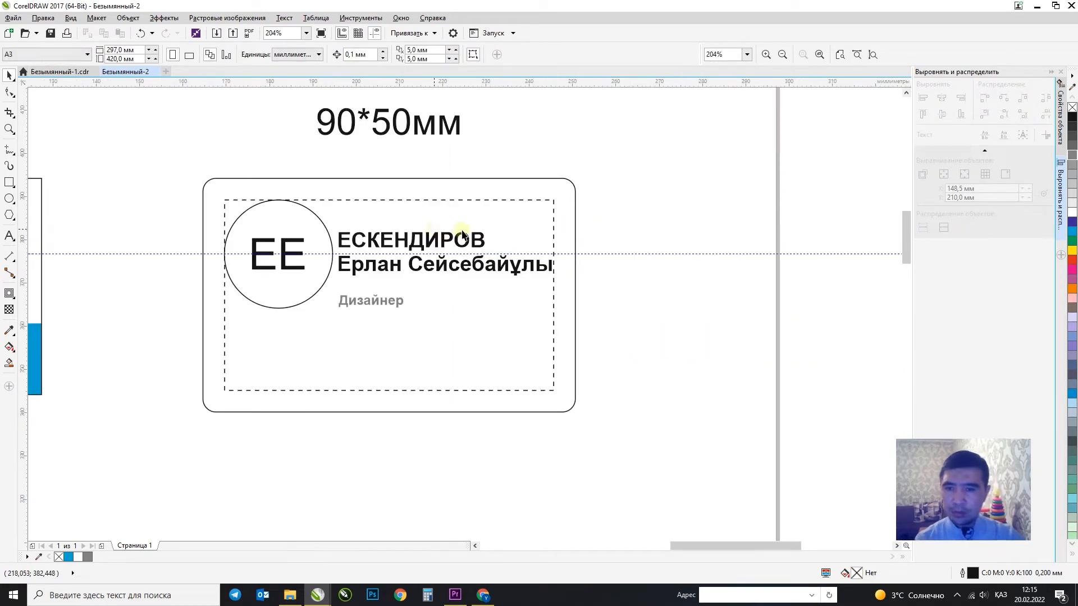
Scale the name and Дизайнер title down to 93%.
{"action": "left_click", "coordinate": [423, 241]}
{"action": "left_click", "coordinate": [344, 308], "text": "shift"}
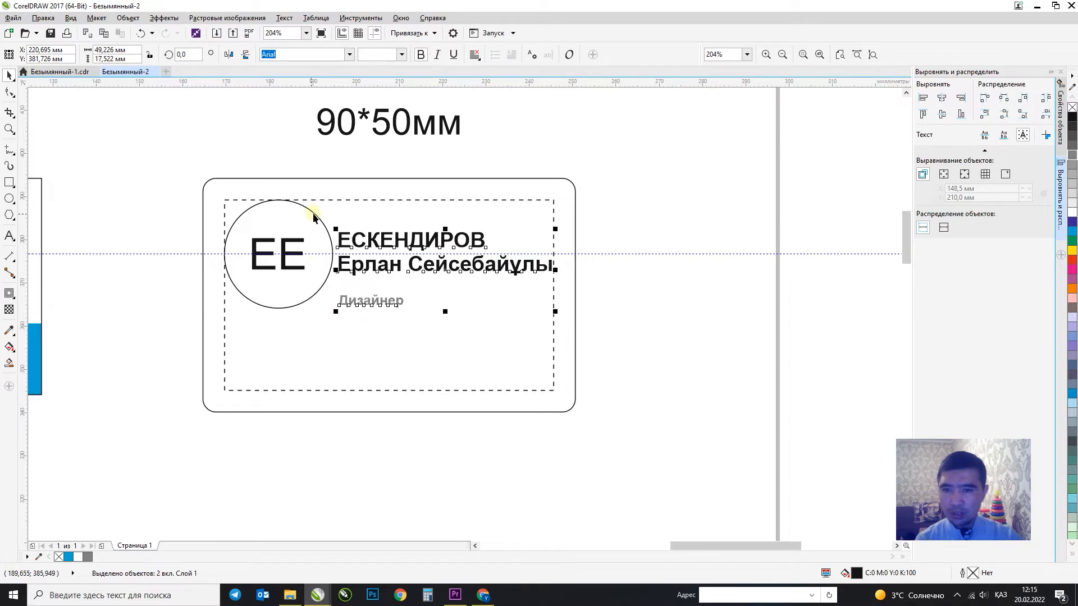
{"action": "left_click_drag", "start_coordinate": [335, 225], "coordinate": [350, 230]}
{"action": "scroll", "coordinate": [546, 269], "scroll_direction": "up", "scroll_amount": 2}
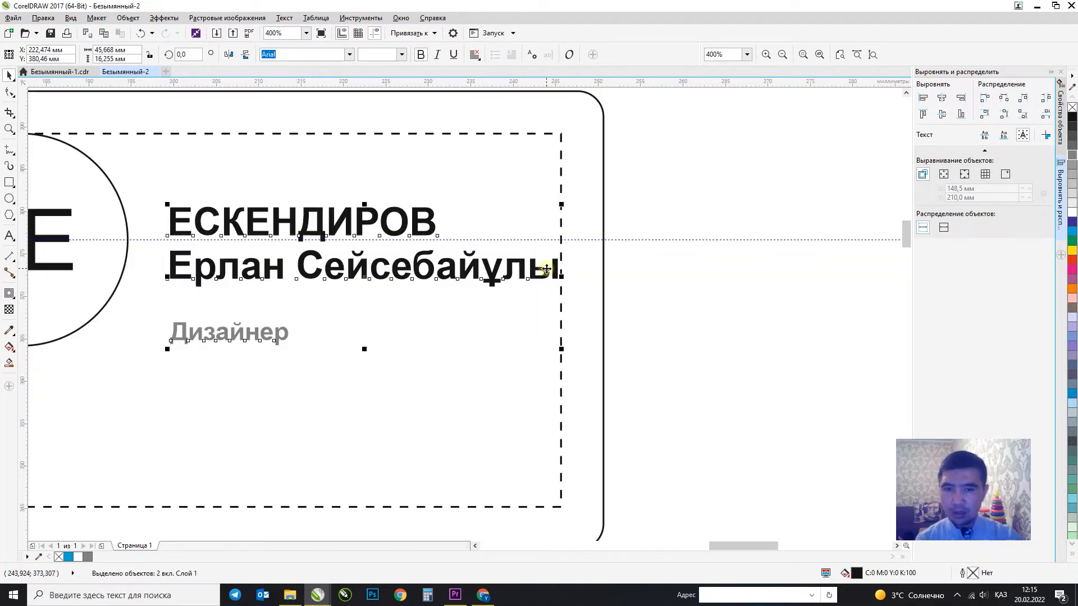
{"action": "left_click", "coordinate": [548, 346]}
{"action": "scroll", "coordinate": [655, 294], "scroll_direction": "down", "scroll_amount": 2}
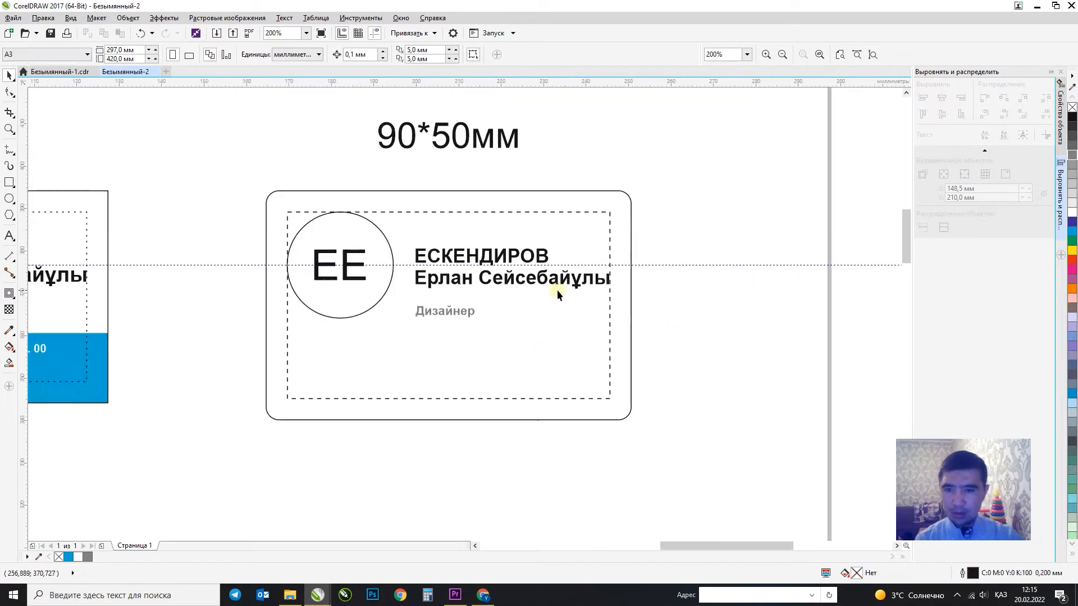
Align the name text vertically with the ЕЕ logo.
{"action": "left_click", "coordinate": [431, 262]}
{"action": "left_click", "coordinate": [575, 142]}
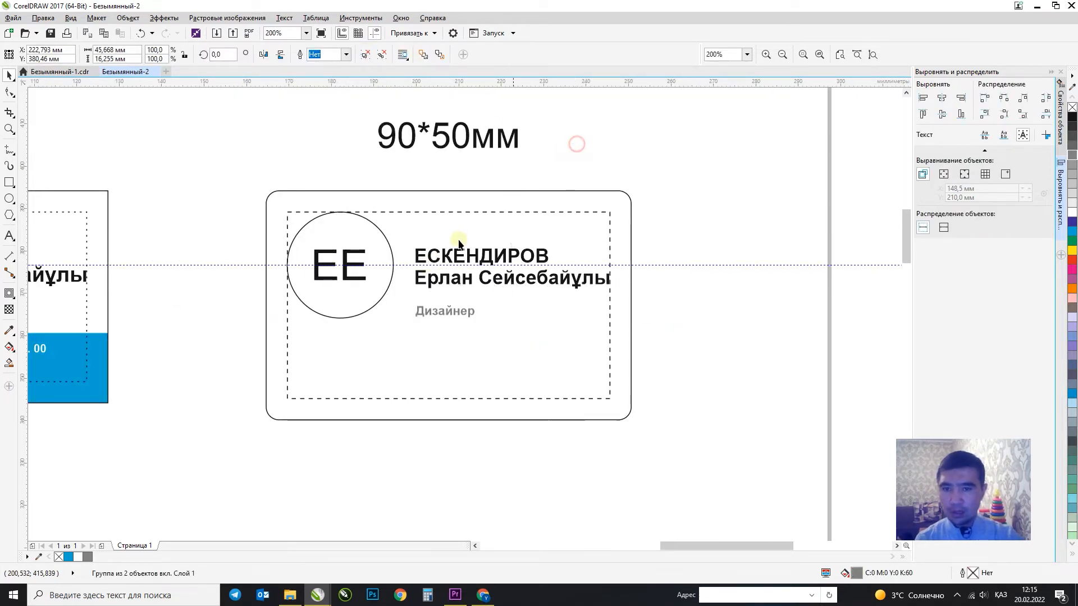
{"action": "left_click", "coordinate": [476, 252]}
{"action": "left_click", "coordinate": [367, 280], "text": "shift"}
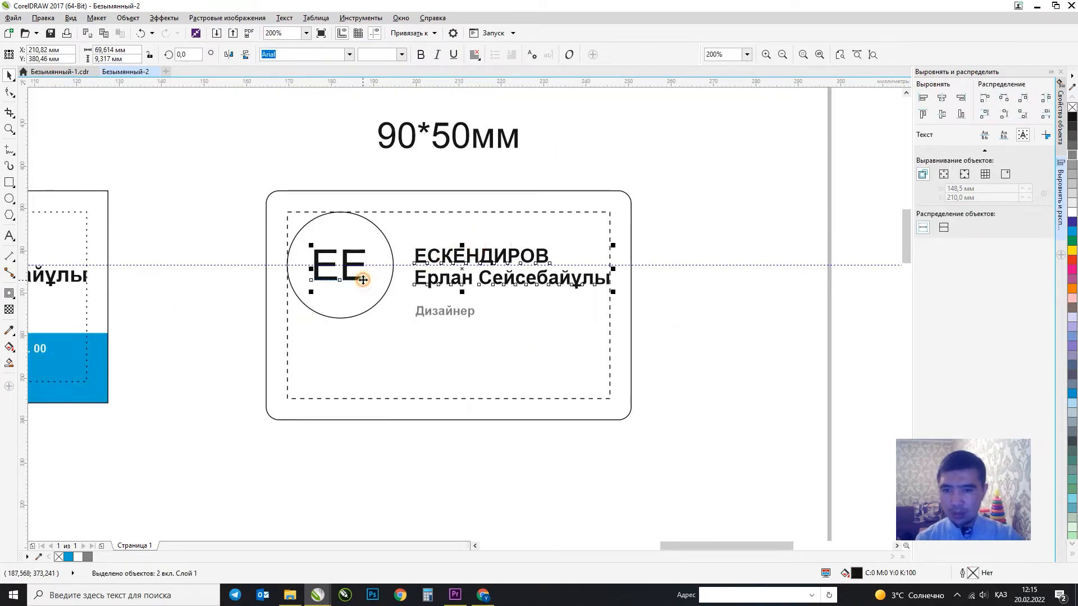
{"action": "key", "text": "e"}
{"action": "left_click", "coordinate": [431, 317]}
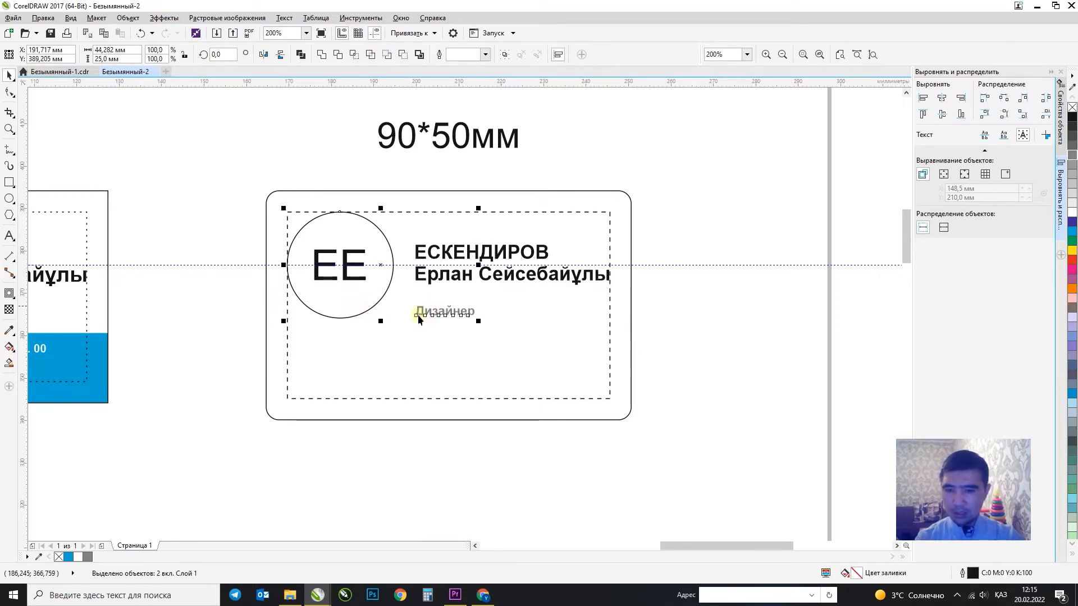
{"action": "left_click", "coordinate": [689, 339]}
{"action": "left_click", "coordinate": [101, 343]}
{"action": "scroll", "coordinate": [179, 345], "scroll_direction": "down", "scroll_amount": 2}
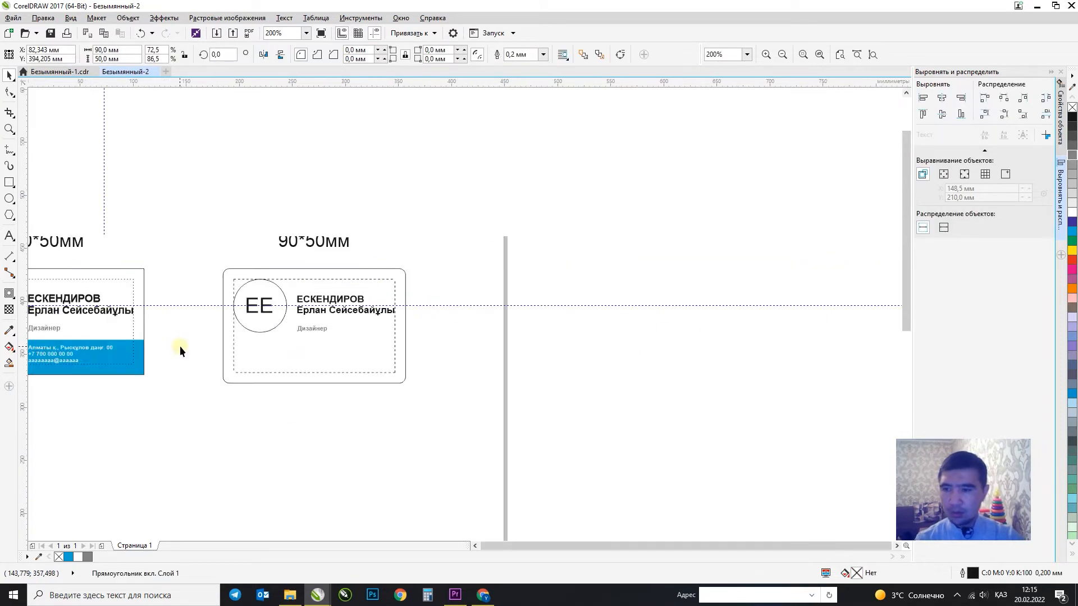
Copy the left card's blue strip onto the rounded card, centre it, and extend it past the bottom.
{"action": "key", "text": "F2"}
{"action": "left_click_drag", "start_coordinate": [350, 276], "coordinate": [40, 416]}
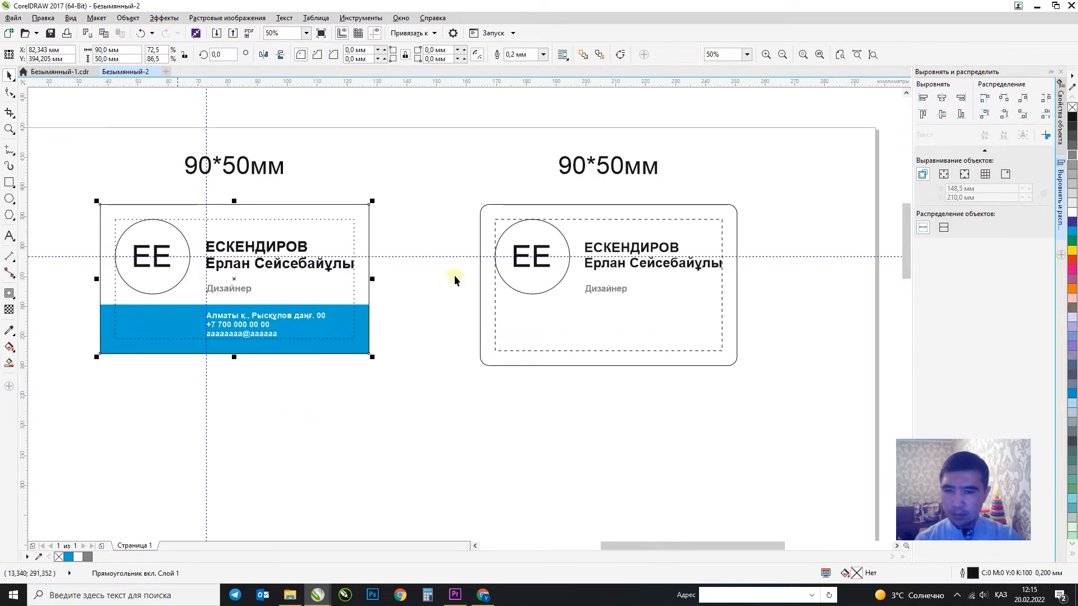
{"action": "left_click", "coordinate": [362, 305]}
{"action": "left_click", "coordinate": [363, 305]}
{"action": "left_click_drag", "start_coordinate": [363, 307], "coordinate": [715, 308]}
{"action": "left_click", "coordinate": [728, 227], "text": "shift"}
{"action": "key", "text": "c"}
{"action": "left_click", "coordinate": [606, 351]}
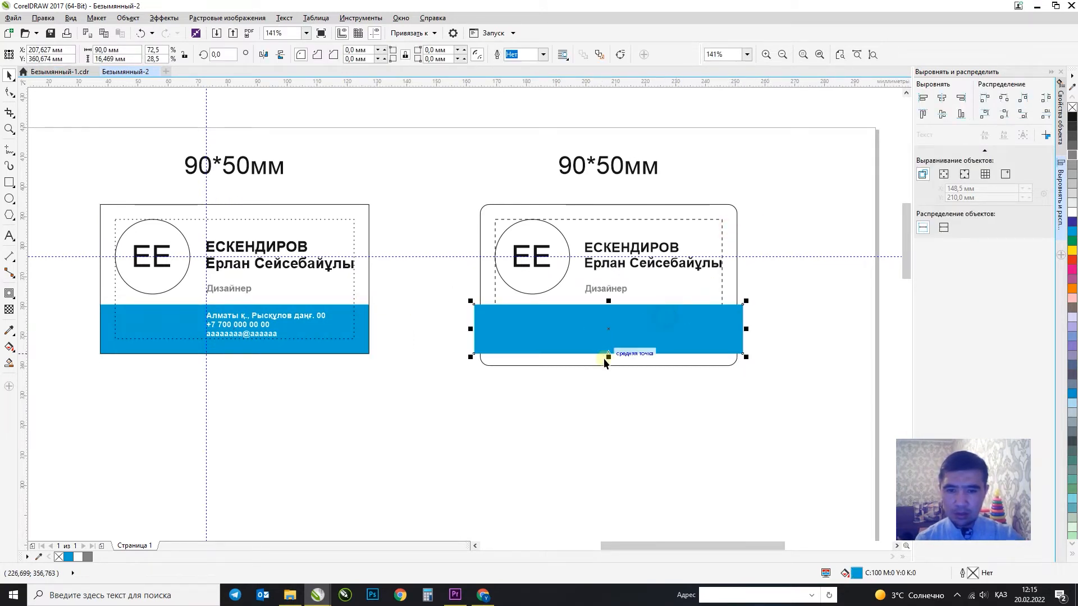
{"action": "left_click_drag", "start_coordinate": [606, 355], "coordinate": [605, 371]}
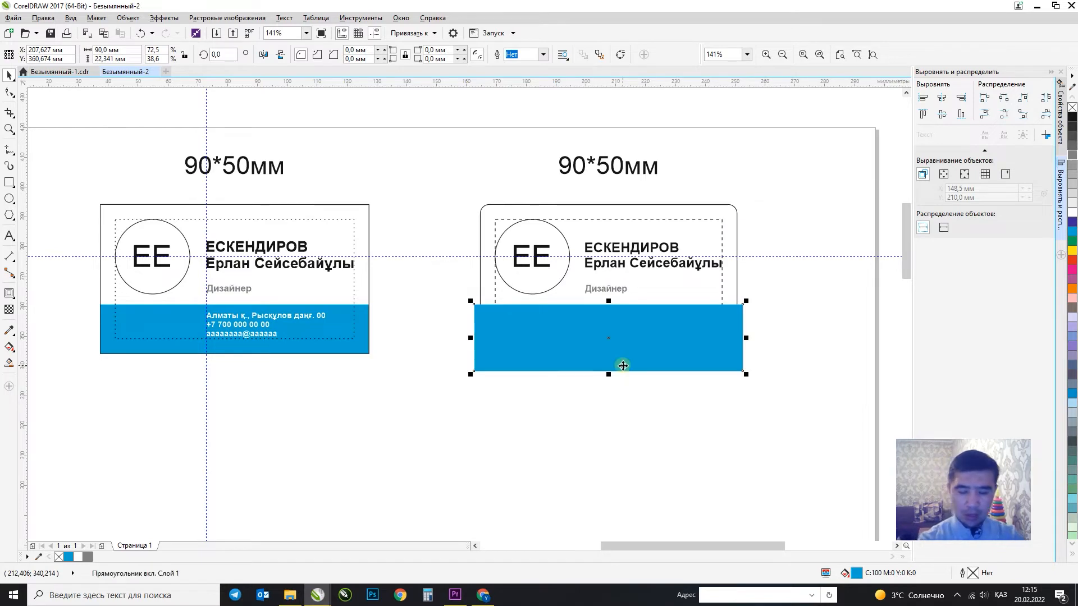
{"action": "key", "text": "ctrl+Page_Down"}
{"action": "left_click", "coordinate": [575, 426]}
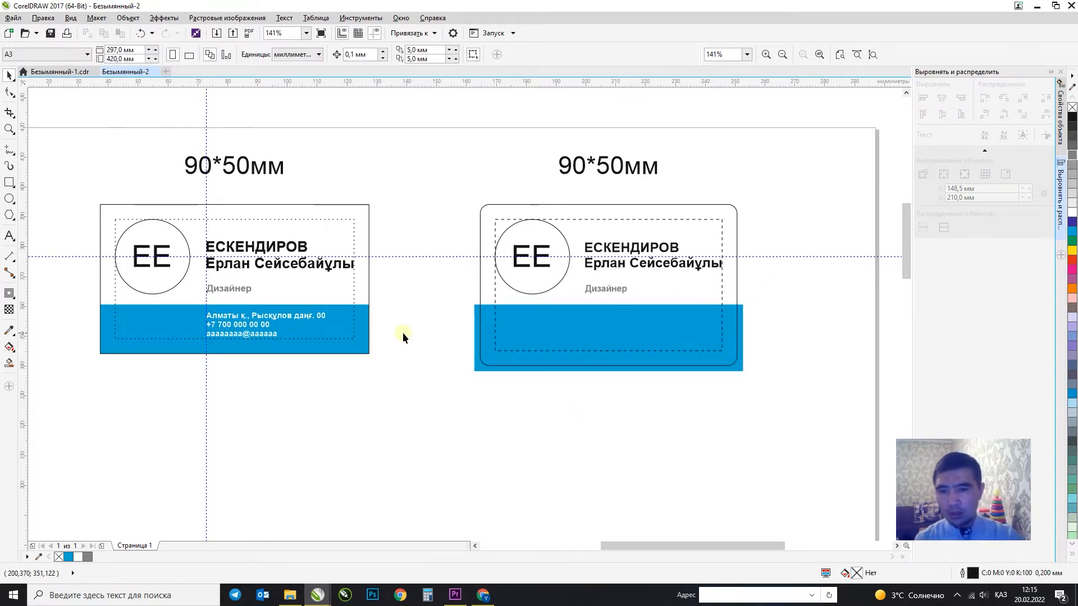
Intersect the strip with the rounded card to make a 86 × 20.5 mm band, deleting the strip.
{"action": "left_click", "coordinate": [363, 306]}
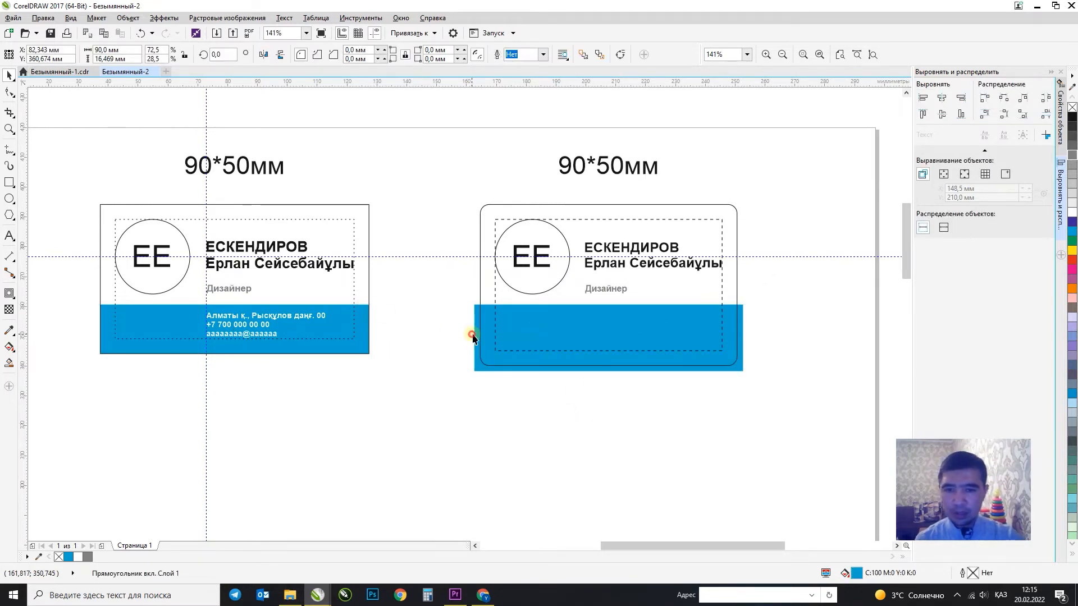
{"action": "left_click", "coordinate": [743, 310]}
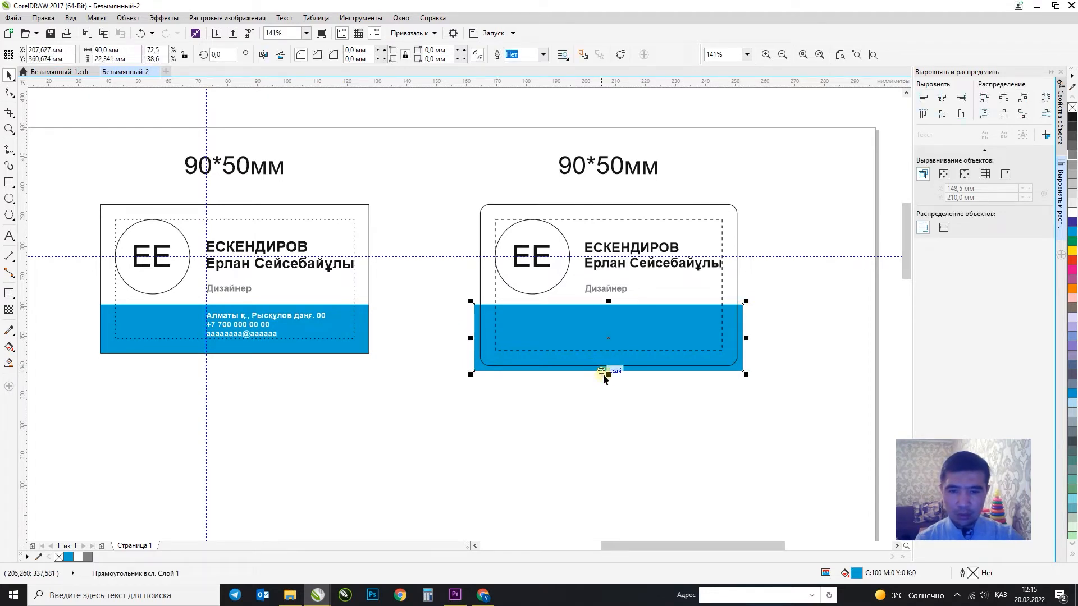
{"action": "left_click_drag", "start_coordinate": [603, 374], "coordinate": [606, 365]}
{"action": "left_click", "coordinate": [732, 279], "text": "shift"}
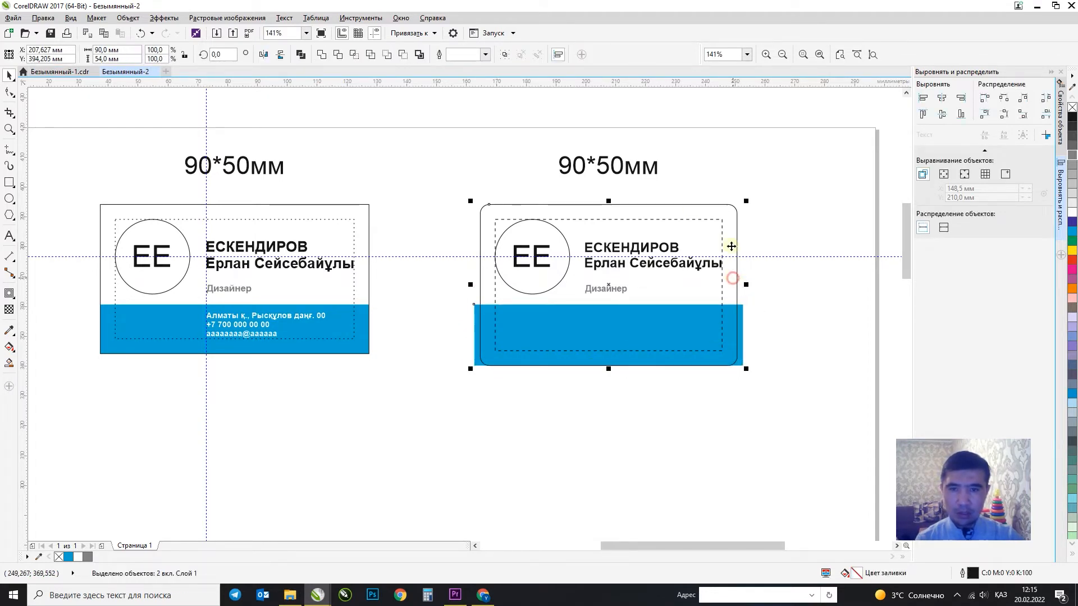
{"action": "left_click", "coordinate": [370, 56]}
{"action": "left_click", "coordinate": [475, 310]}
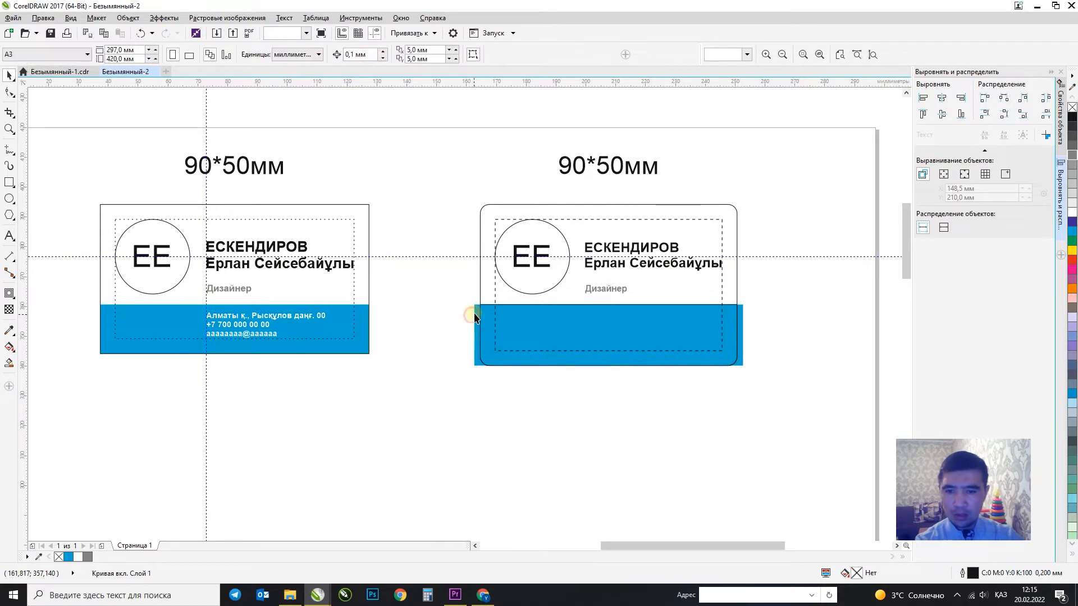
{"action": "key", "text": "Delete"}
{"action": "left_click", "coordinate": [718, 304]}
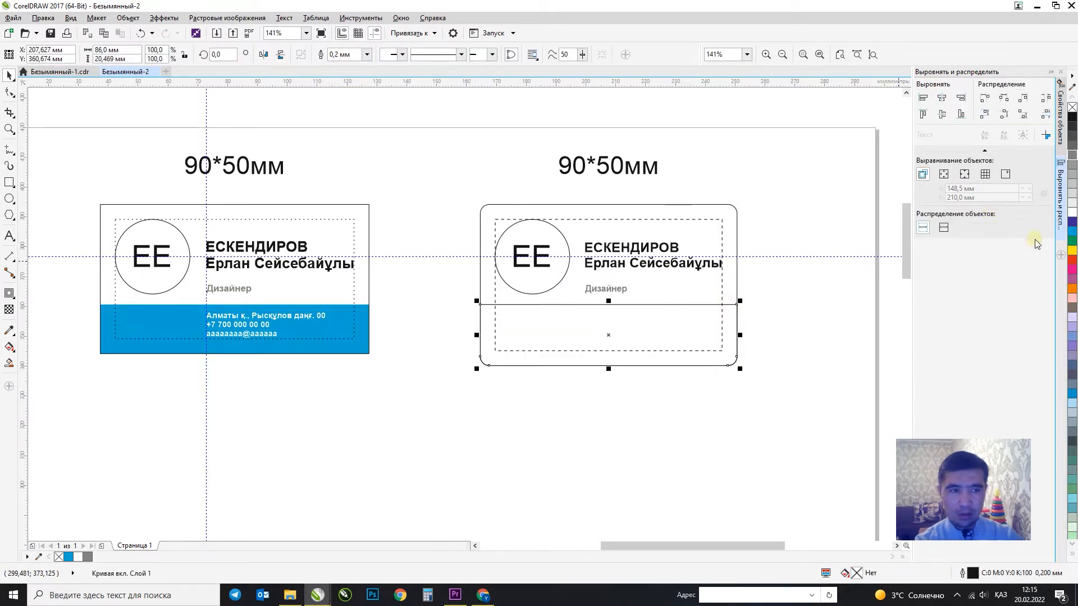
Fill the new band shape with blue and remove its outline.
{"action": "left_click", "coordinate": [1071, 232]}
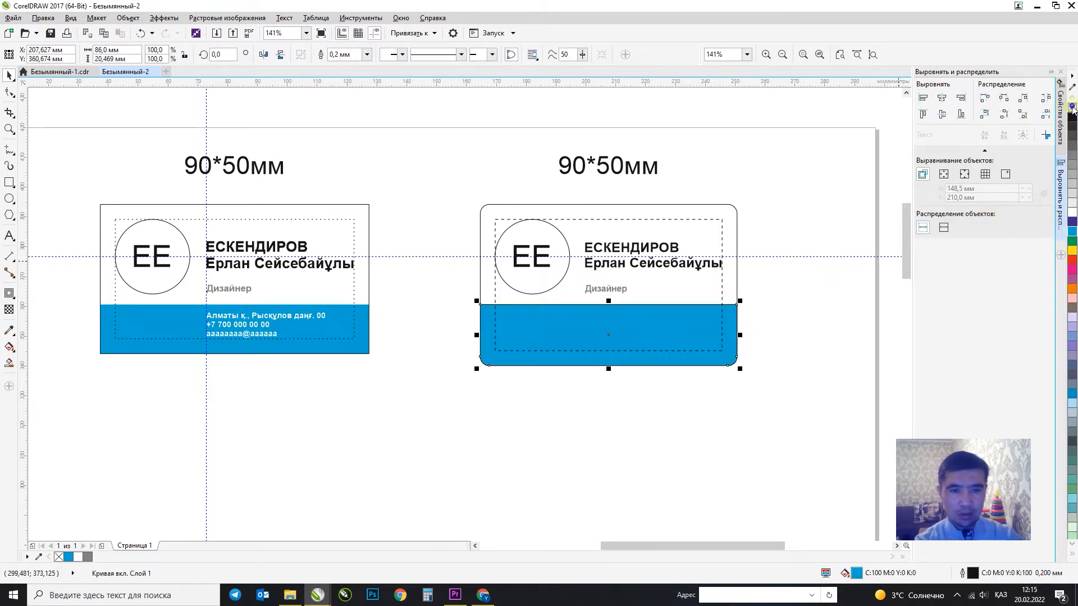
{"action": "right_click", "coordinate": [1072, 107]}
{"action": "left_click", "coordinate": [797, 326]}
Copy the address text onto the right card's band, left-aligned with Дизайнер and slightly lower.
{"action": "left_click_drag", "start_coordinate": [401, 386], "coordinate": [168, 298]}
{"action": "left_click_drag", "start_coordinate": [231, 334], "coordinate": [573, 349]}
{"action": "right_click", "coordinate": [574, 349]}
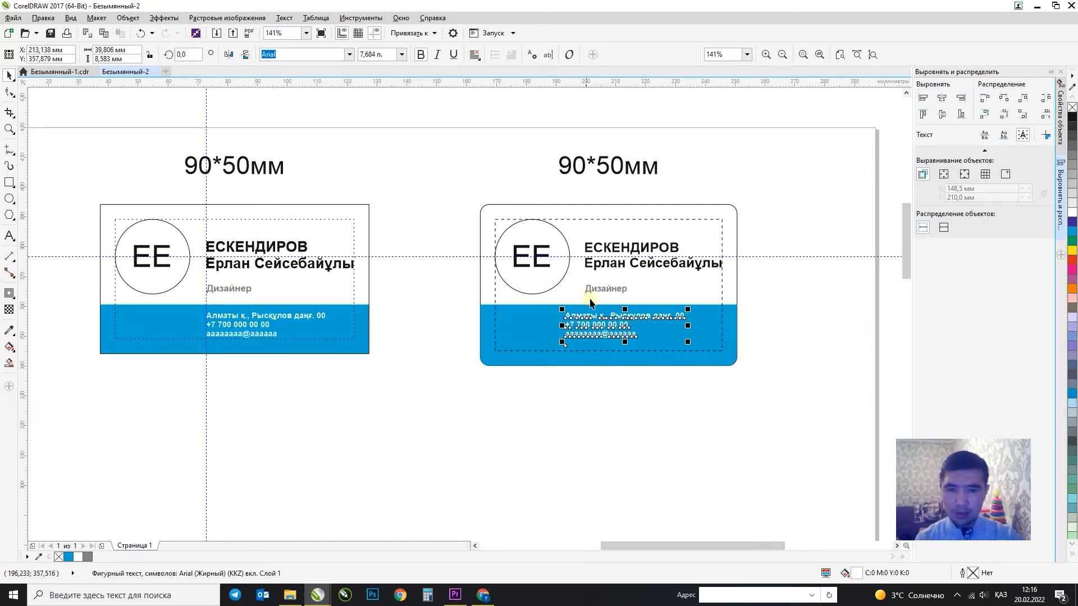
{"action": "left_click", "coordinate": [591, 289], "text": "shift"}
{"action": "key", "text": "l"}
{"action": "left_click", "coordinate": [646, 410]}
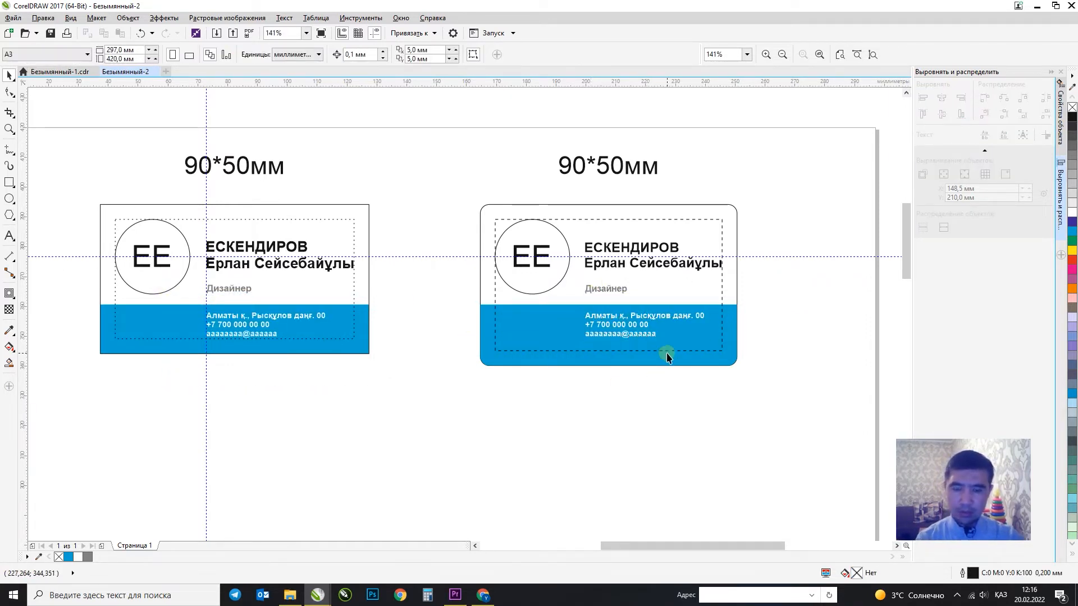
{"action": "left_click_drag", "start_coordinate": [773, 394], "coordinate": [572, 305]}
{"action": "scroll", "coordinate": [605, 322], "scroll_direction": "up", "scroll_amount": 2}
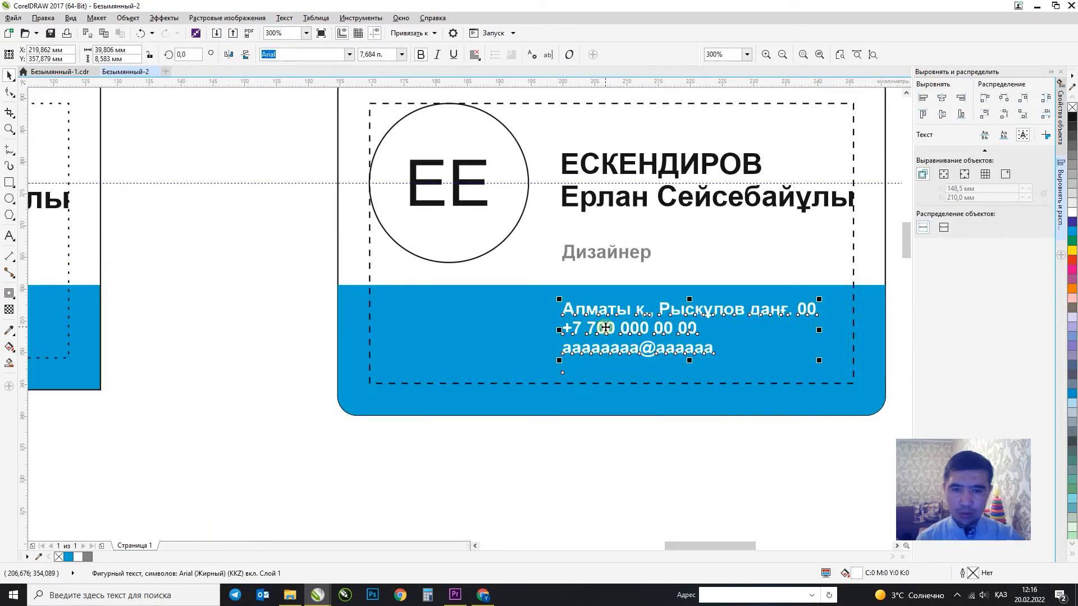
{"action": "left_click_drag", "start_coordinate": [595, 353], "coordinate": [595, 378]}
Drag the band's two top nodes down about 4 mm, giving an 86 × 16.667 mm band.
{"action": "left_click", "coordinate": [871, 290]}
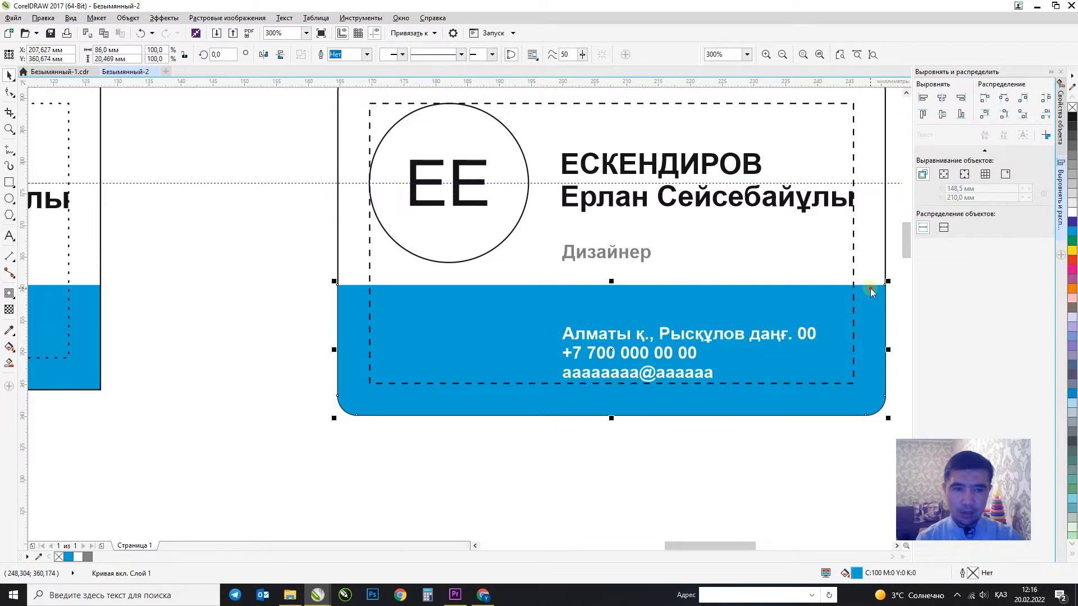
{"action": "double_click", "coordinate": [870, 289]}
{"action": "left_click", "coordinate": [901, 277]}
{"action": "scroll", "coordinate": [340, 278], "scroll_direction": "down", "scroll_amount": 1}
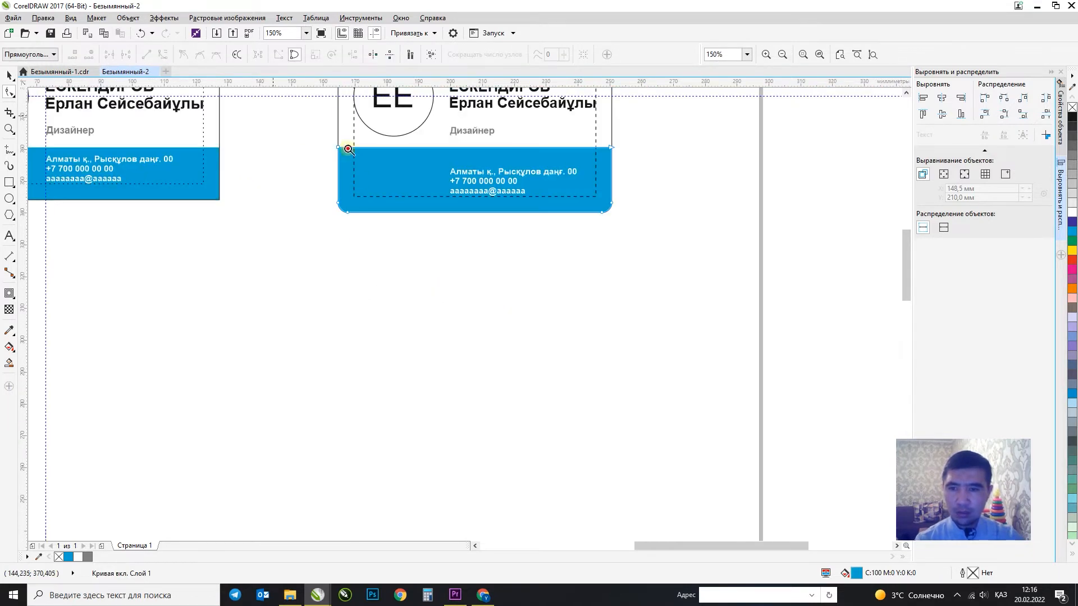
{"action": "scroll", "coordinate": [348, 148], "scroll_direction": "up", "scroll_amount": 1}
{"action": "left_click_drag", "start_coordinate": [77, 161], "coordinate": [671, 255]}
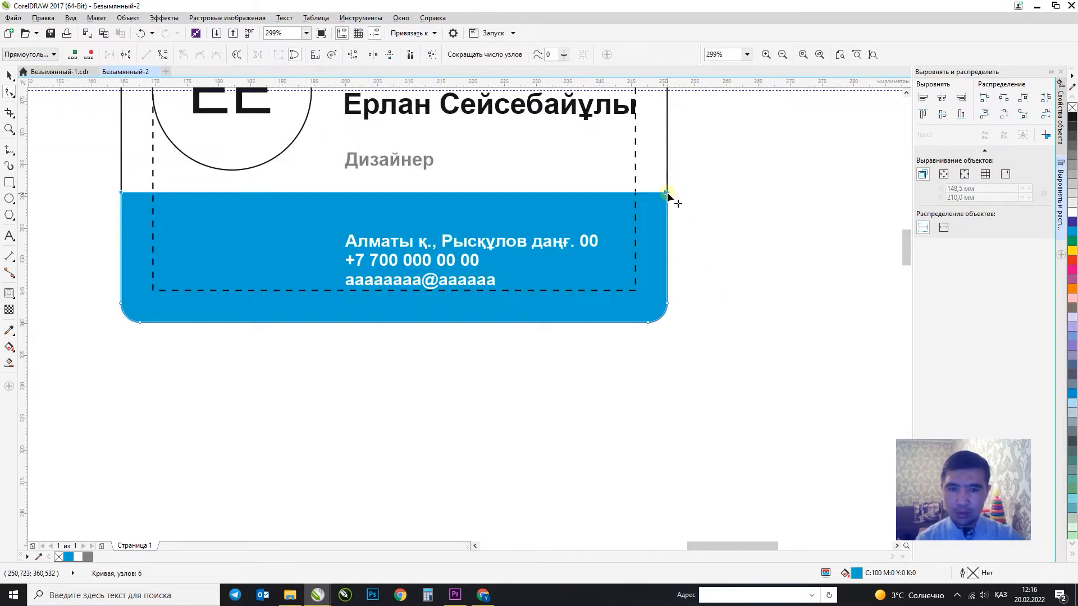
{"action": "left_click_drag", "start_coordinate": [122, 192], "coordinate": [122, 216]}
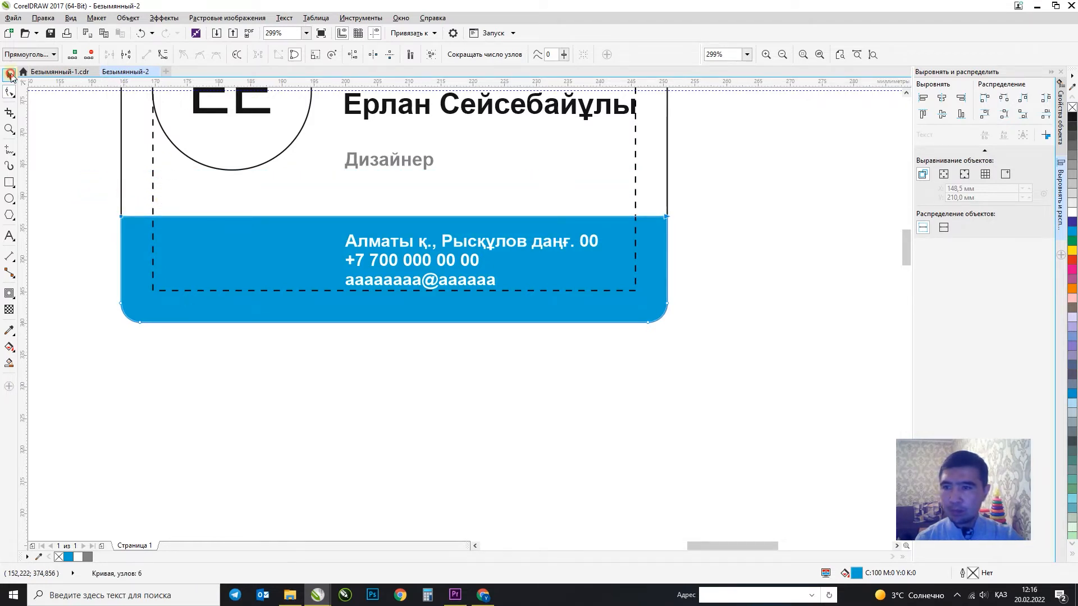
{"action": "left_click", "coordinate": [10, 74]}
{"action": "scroll", "coordinate": [499, 309], "scroll_direction": "down", "scroll_amount": 2}
{"action": "key", "text": "F2"}
{"action": "left_click_drag", "start_coordinate": [580, 207], "coordinate": [313, 382]}
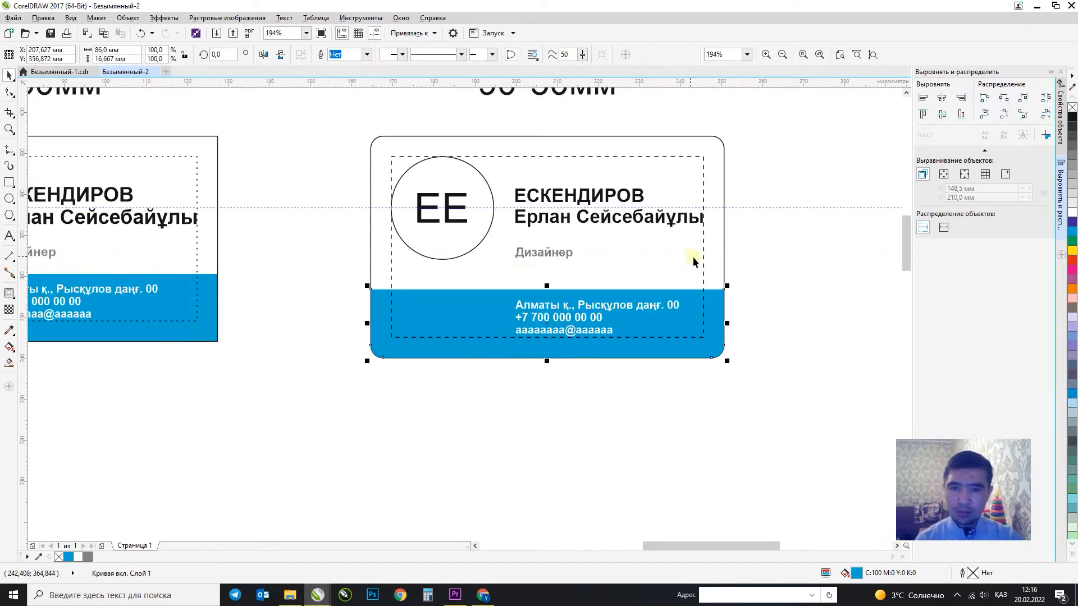
{"action": "left_click", "coordinate": [545, 229]}
{"action": "left_click_drag", "start_coordinate": [548, 254], "coordinate": [549, 275]}
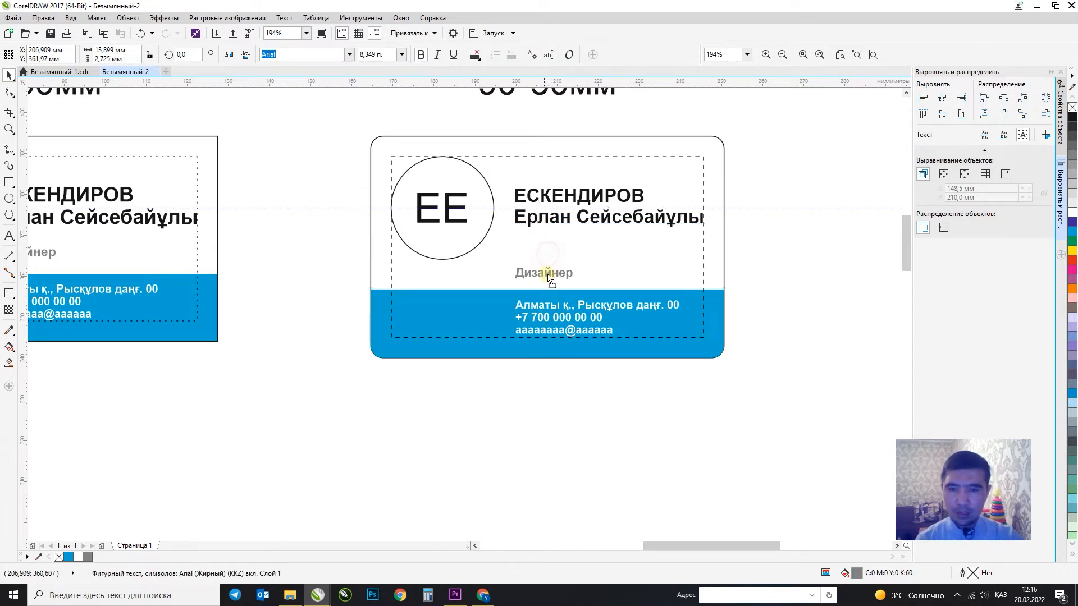
{"action": "double_click", "coordinate": [578, 219]}
{"action": "key", "text": "Return"}
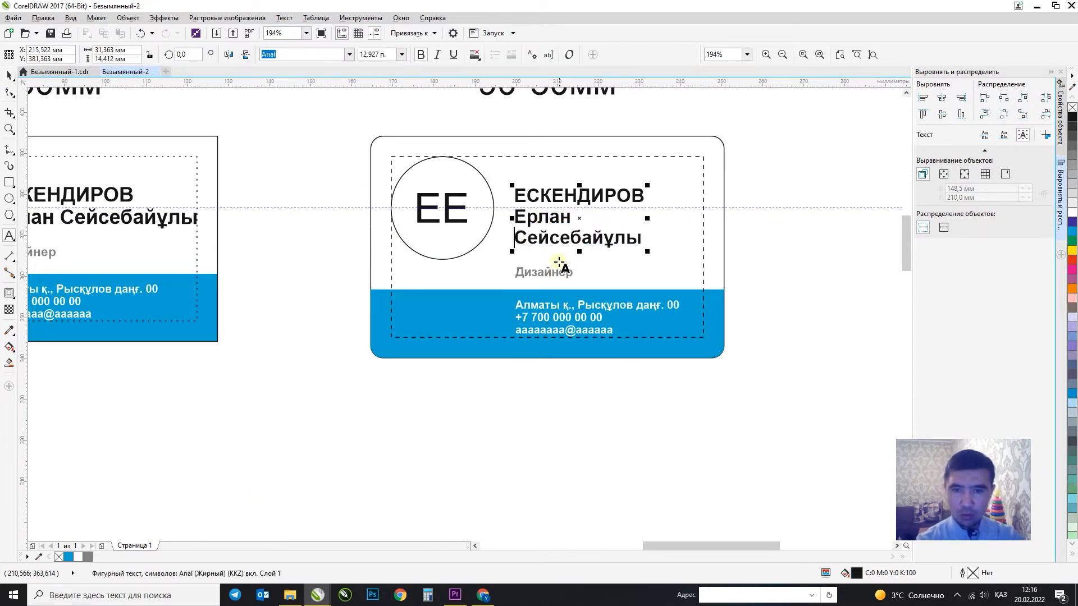
{"action": "left_click", "coordinate": [11, 73]}
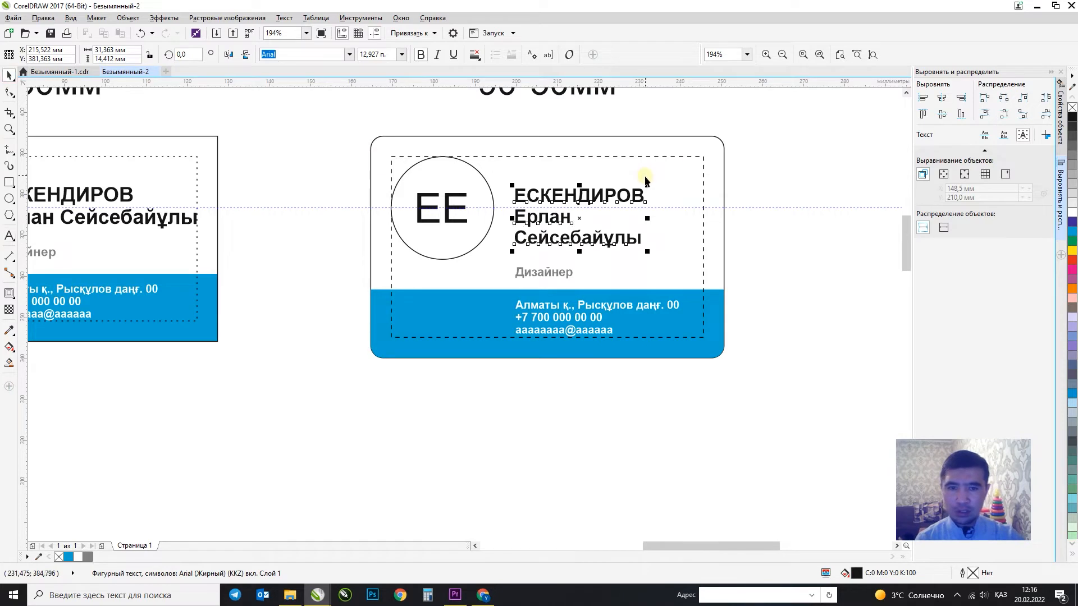
Enlarge the name, centre it on the circle, and add a vertical guide beside it.
{"action": "left_click_drag", "start_coordinate": [648, 182], "coordinate": [674, 171]}
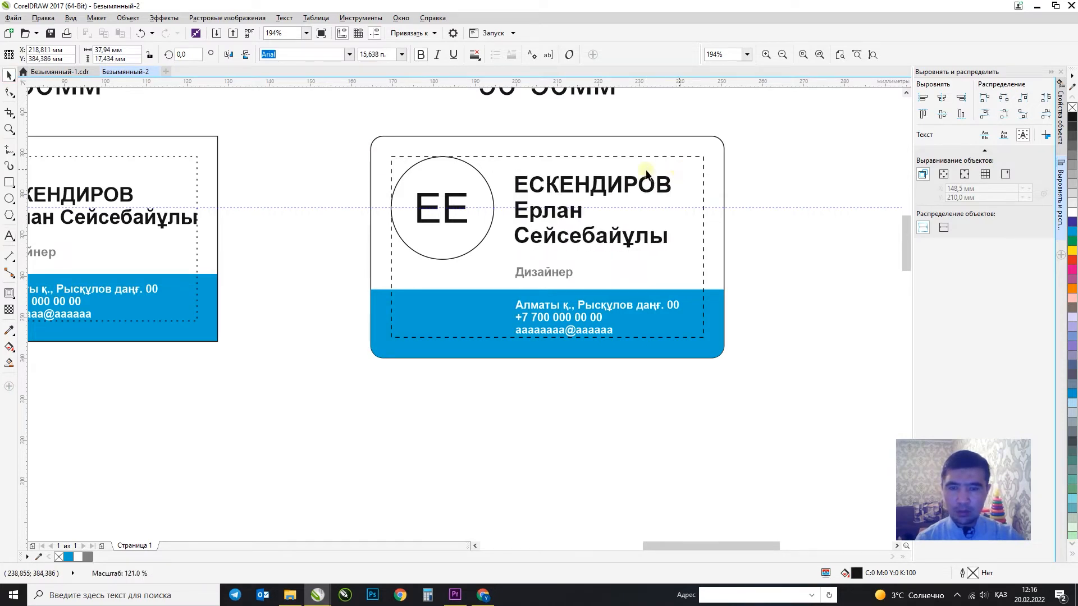
{"action": "left_click", "coordinate": [473, 181], "text": "shift"}
{"action": "key", "text": "e"}
{"action": "left_click", "coordinate": [777, 156]}
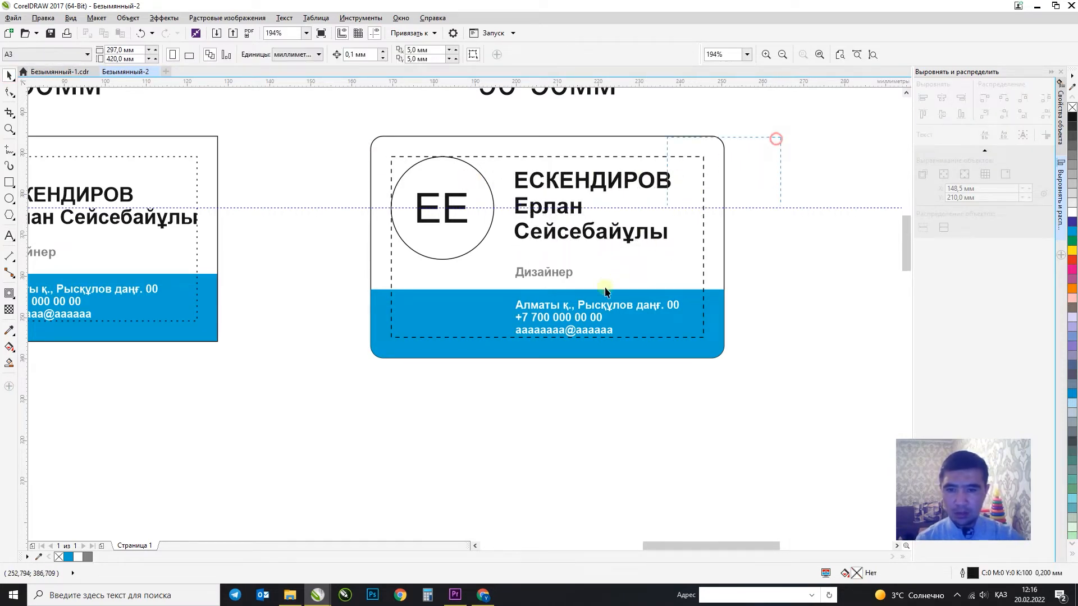
{"action": "left_click_drag", "start_coordinate": [777, 156], "coordinate": [496, 380]}
{"action": "left_click_drag", "start_coordinate": [26, 252], "coordinate": [515, 207]}
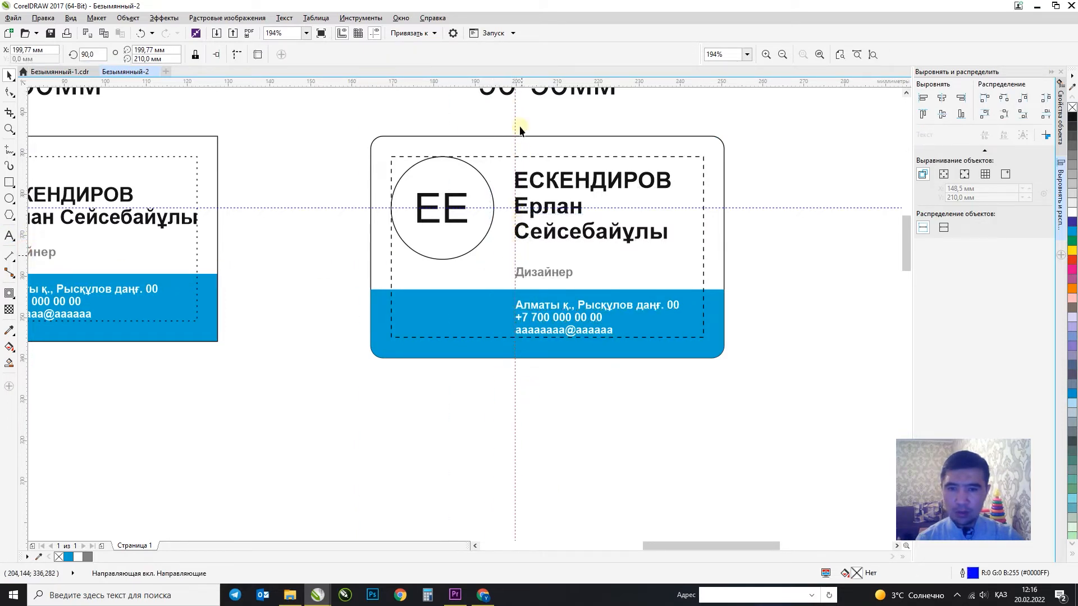
{"action": "left_click", "coordinate": [522, 119]}
Enlarge the name text slightly more to about 15.4 pt, keeping the dashed frame in place.
{"action": "scroll", "coordinate": [549, 275], "scroll_direction": "down", "scroll_amount": 3}
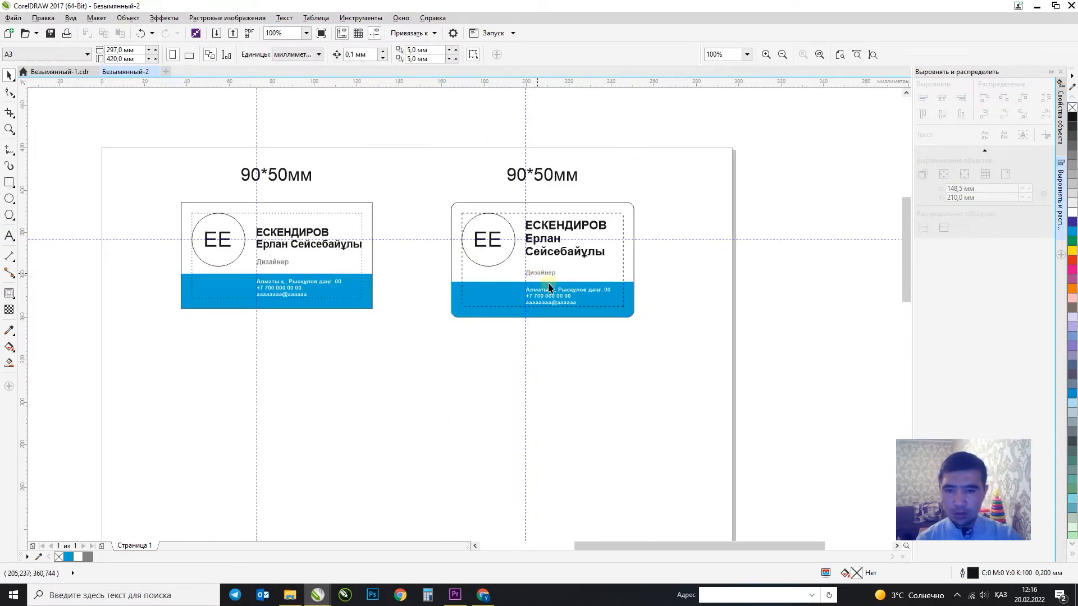
{"action": "left_click", "coordinate": [594, 255]}
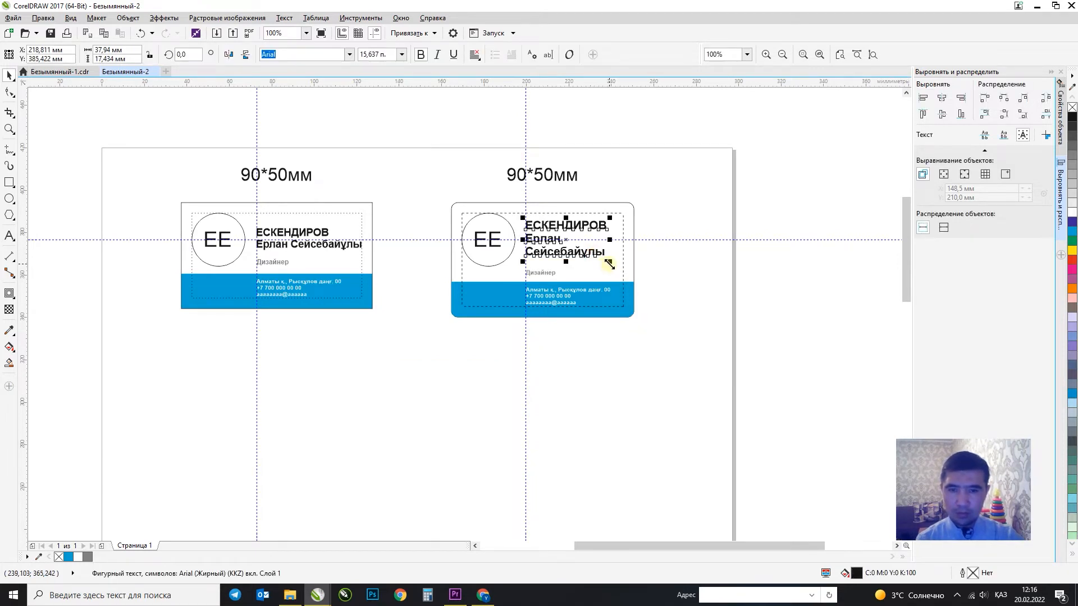
{"action": "left_click_drag", "start_coordinate": [608, 263], "coordinate": [612, 269]}
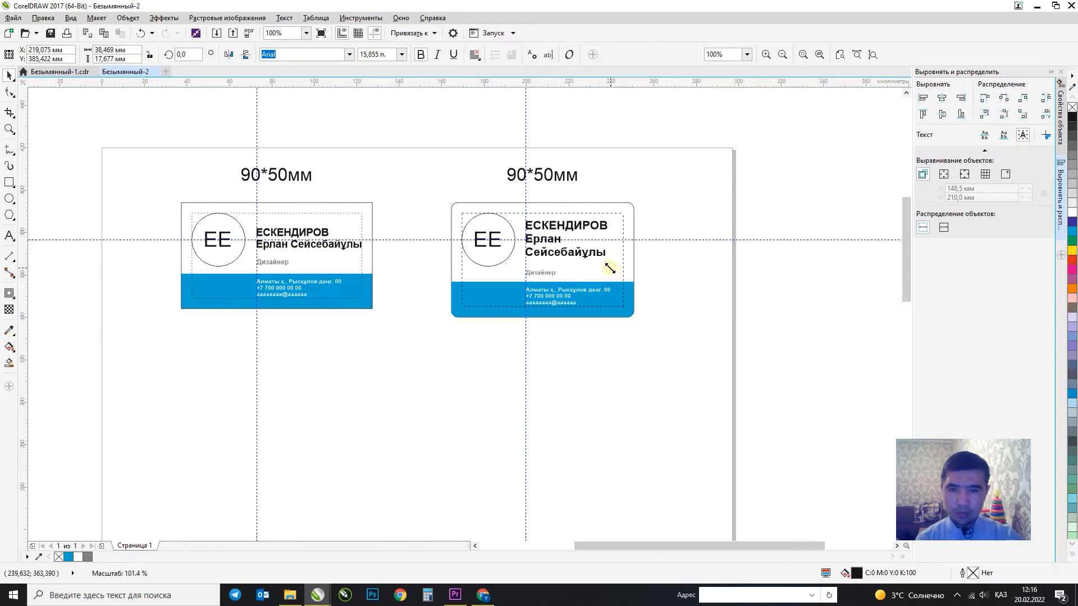
{"action": "left_click", "coordinate": [511, 258], "text": "shift"}
{"action": "left_click_drag", "start_coordinate": [651, 201], "coordinate": [566, 250]}
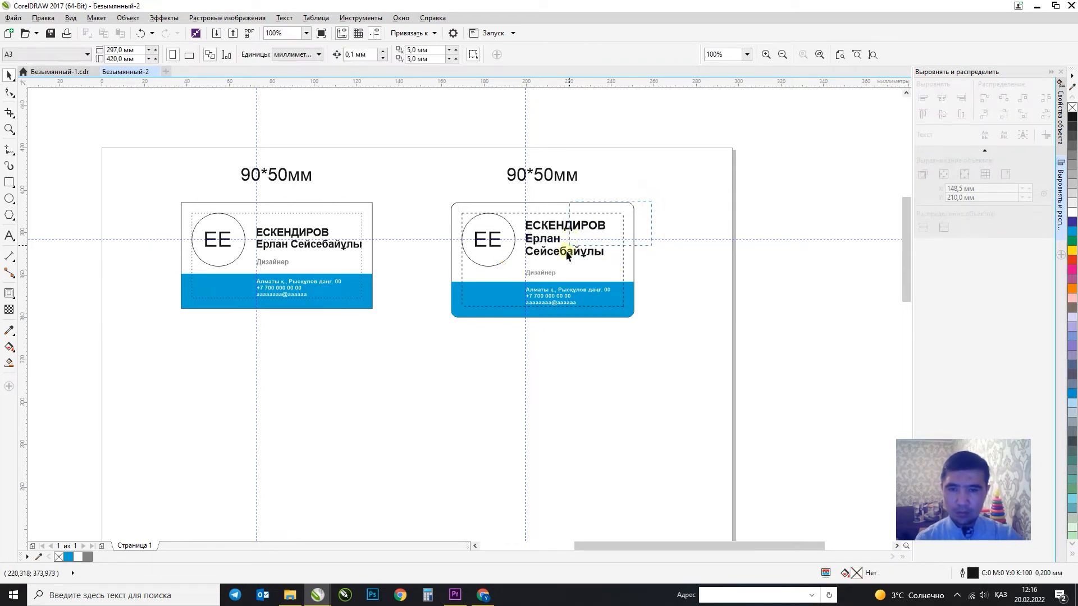
{"action": "left_click", "coordinate": [542, 272]}
{"action": "left_click", "coordinate": [622, 220]}
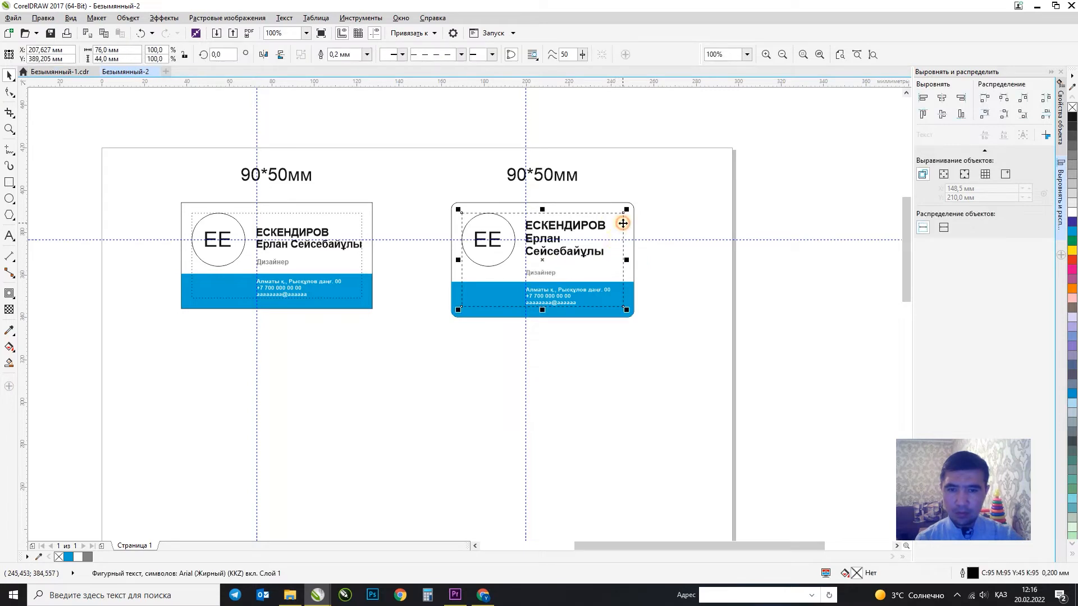
{"action": "left_click_drag", "start_coordinate": [623, 220], "coordinate": [610, 418]}
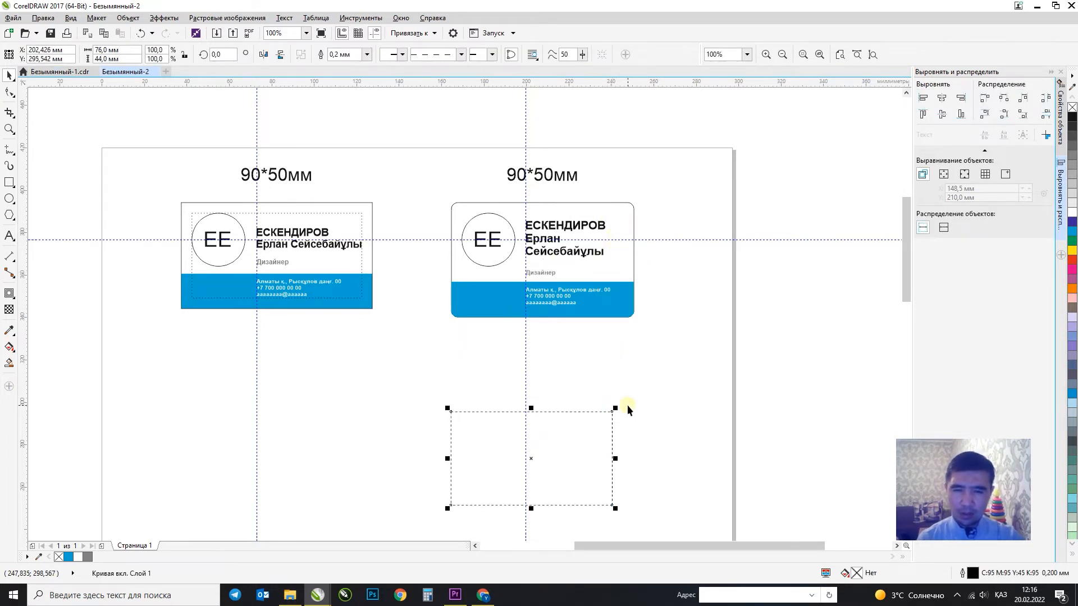
{"action": "key", "text": "ctrl+z"}
{"action": "left_click", "coordinate": [548, 326]}
{"action": "scroll", "coordinate": [548, 325], "scroll_direction": "down", "scroll_amount": 1}
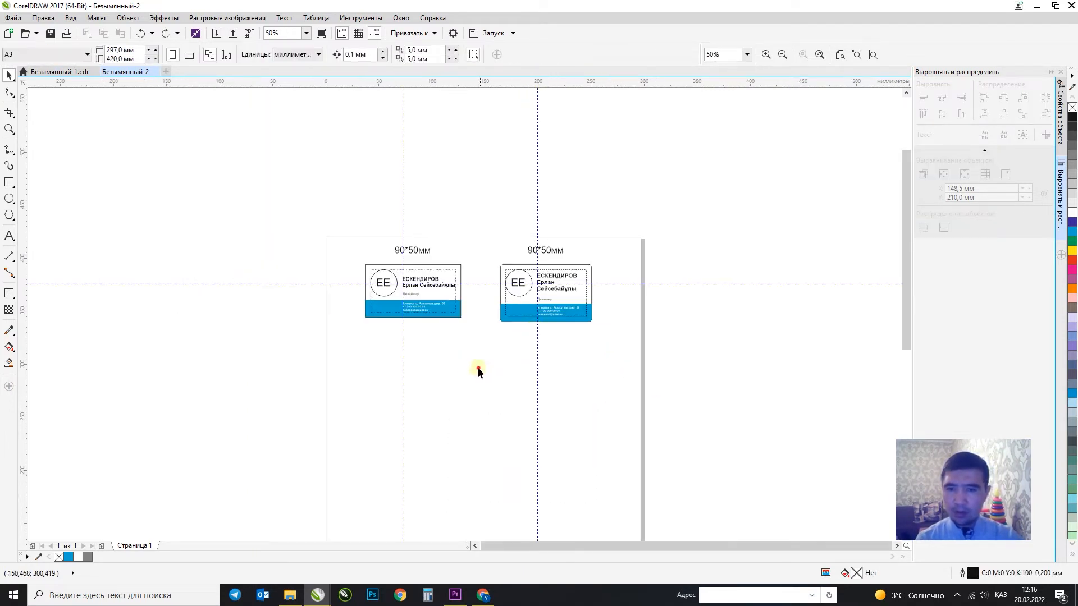
{"action": "key", "text": "F2"}
{"action": "left_click_drag", "start_coordinate": [314, 228], "coordinate": [649, 402]}
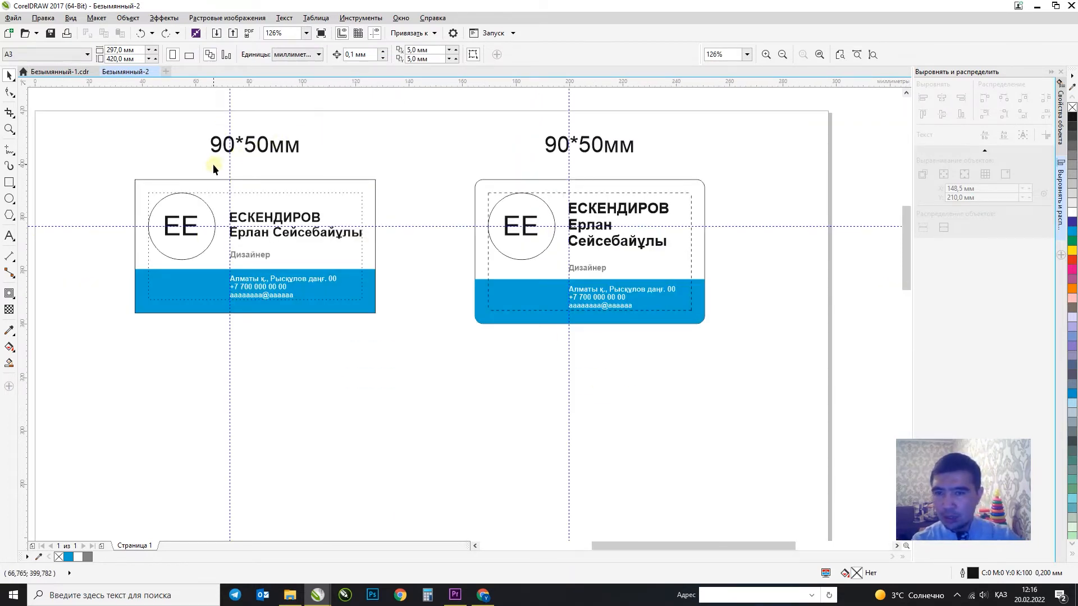
Edit the right heading from 90*50мм to 86*54мм, then open and cancel saving.
{"action": "double_click", "coordinate": [553, 152]}
{"action": "key", "text": "Delete"}
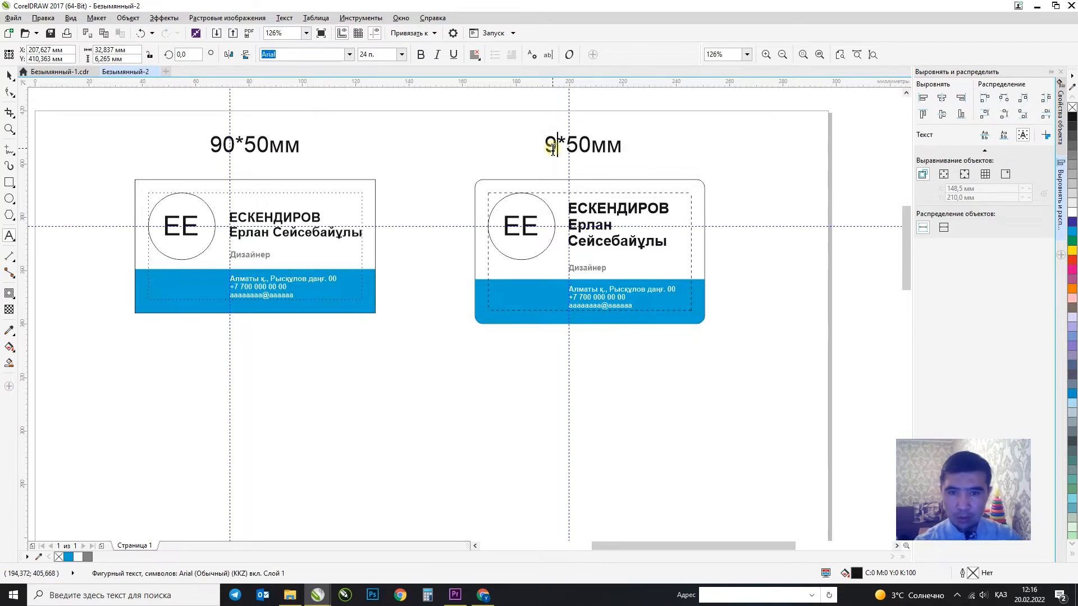
{"action": "key", "text": "BackSpace"}
{"action": "type", "text": "86"}
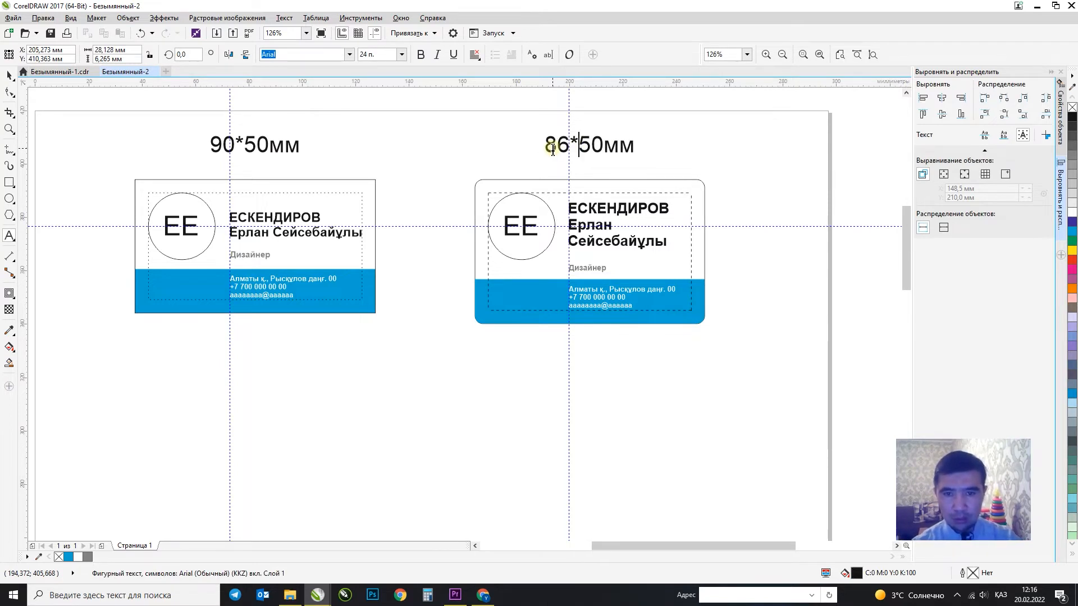
{"action": "key", "text": "Delete"}
{"action": "type", "text": "4"}
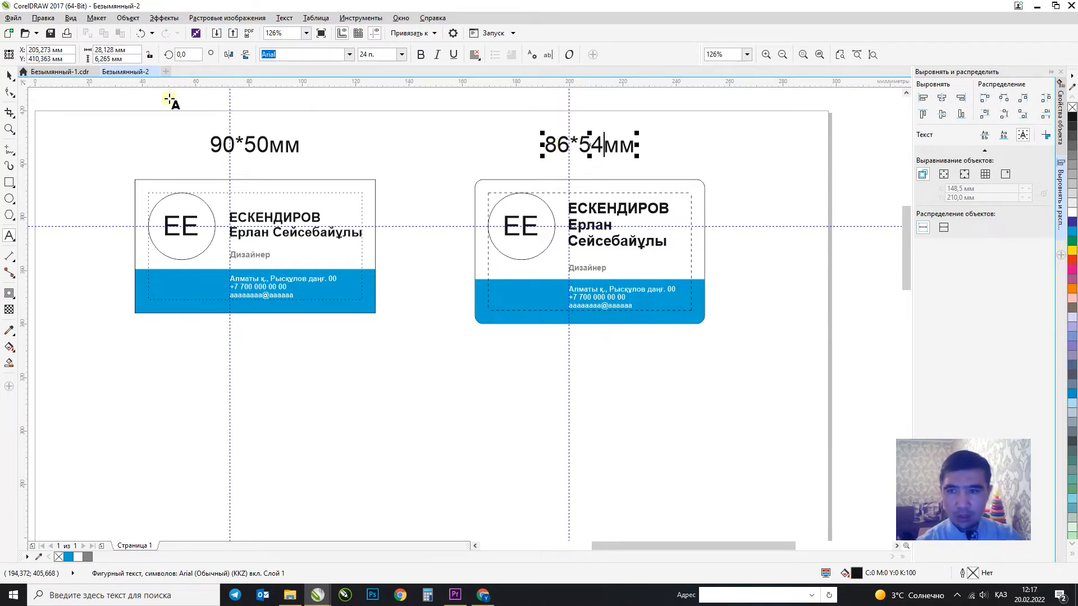
{"action": "left_click", "coordinate": [10, 76]}
{"action": "left_click", "coordinate": [483, 127]}
{"action": "key", "text": "ctrl+s"}
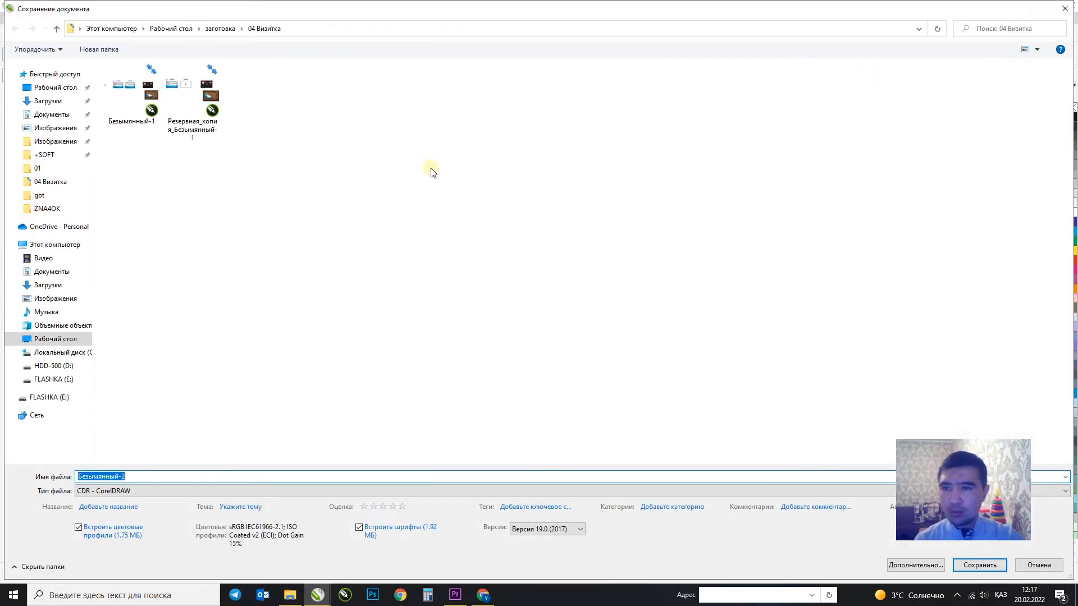
{"action": "key", "text": "Escape"}
{"action": "left_click", "coordinate": [369, 185]}
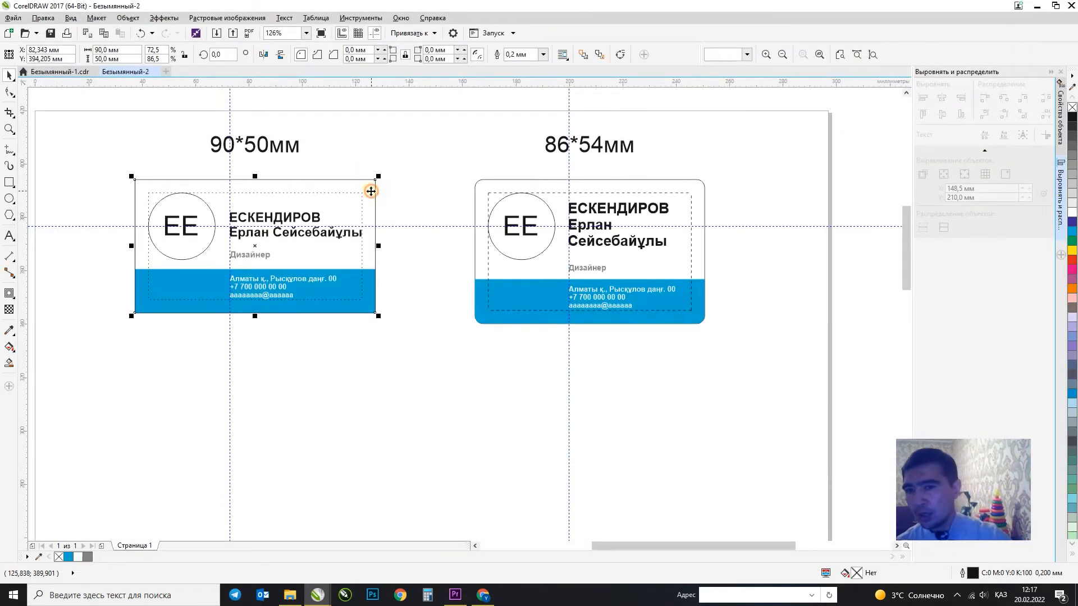
Widen the left card's blue strip by 6 mm to 96 mm and make it 3 mm taller.
{"action": "left_click", "coordinate": [425, 235]}
{"action": "left_click", "coordinate": [371, 269]}
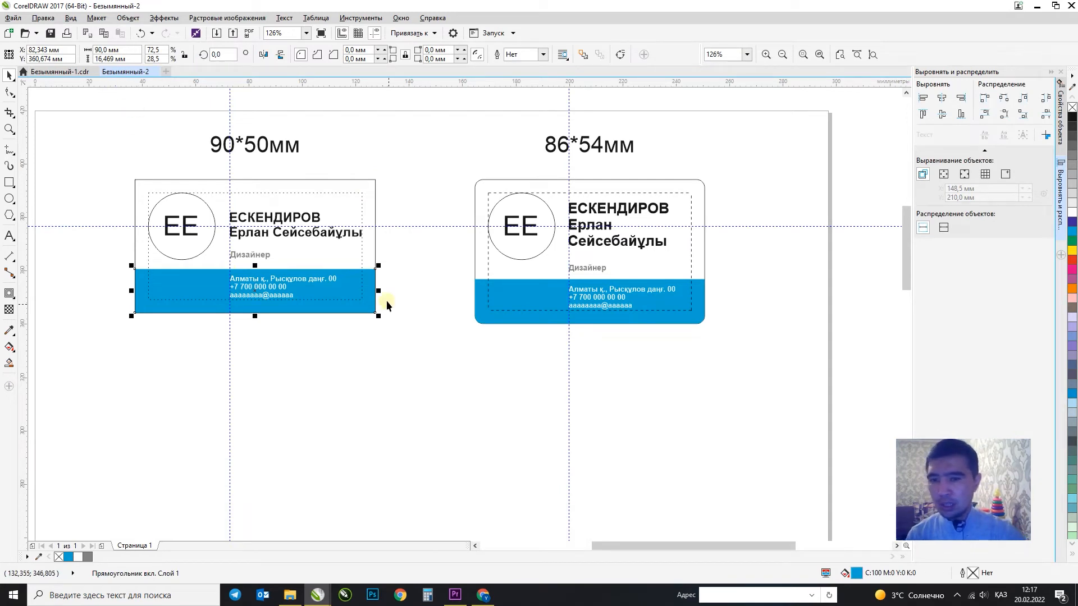
{"action": "left_click", "coordinate": [120, 50]}
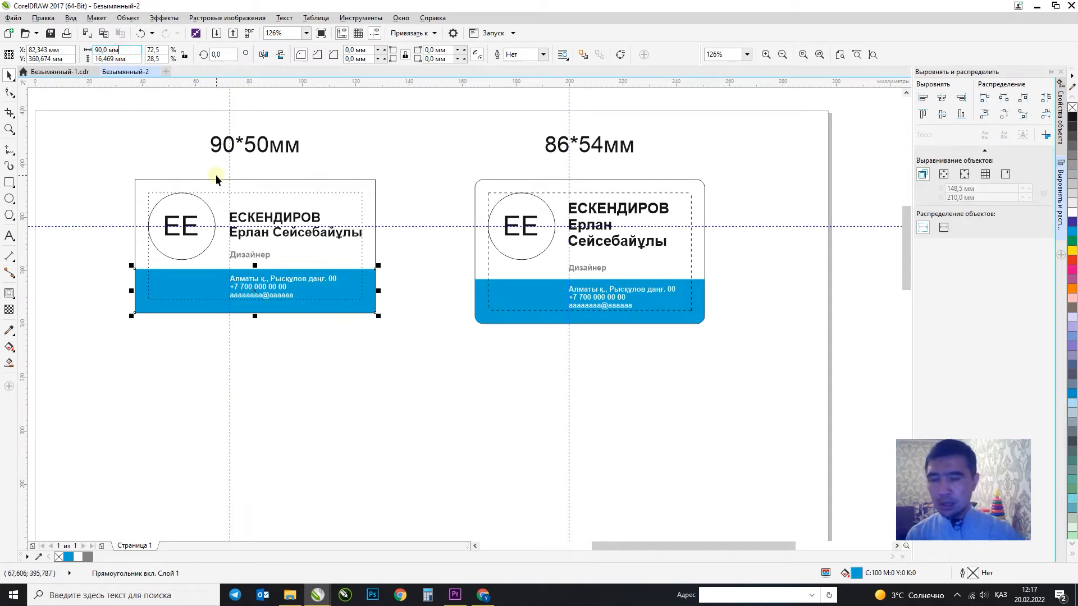
{"action": "type", "text": "+"}
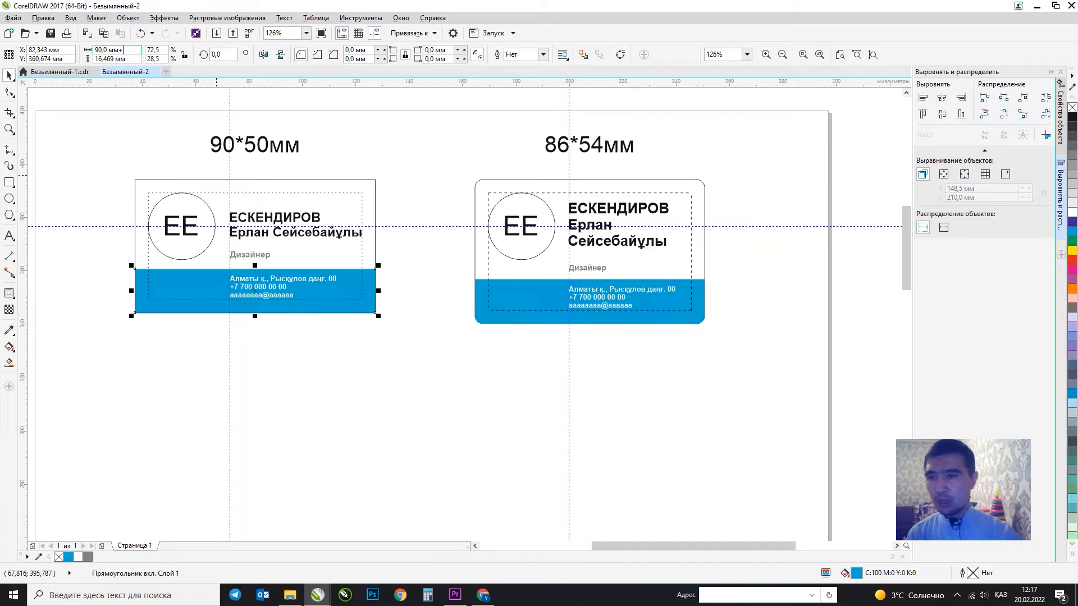
{"action": "type", "text": "6"}
{"action": "key", "text": "Return"}
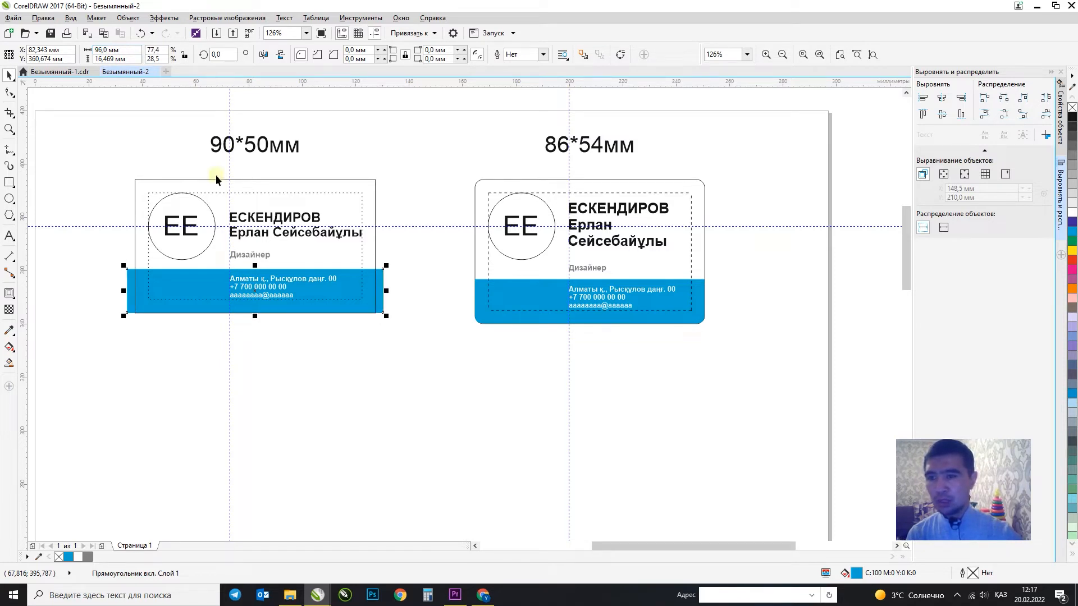
{"action": "left_click", "coordinate": [125, 59]}
{"action": "type", "text": "+3"}
{"action": "key", "text": "Return"}
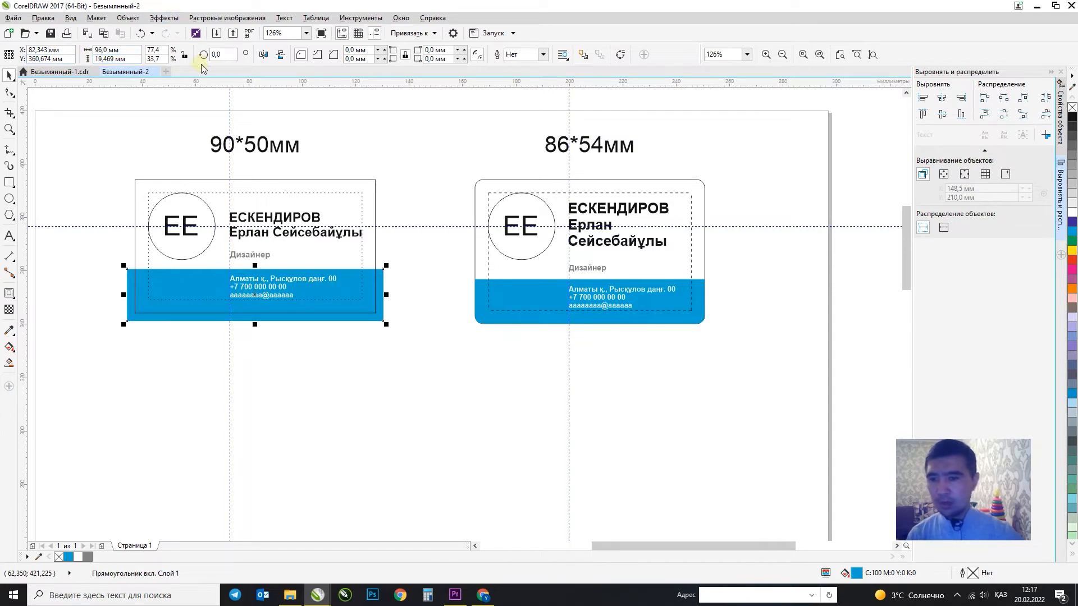
{"action": "left_click", "coordinate": [407, 279]}
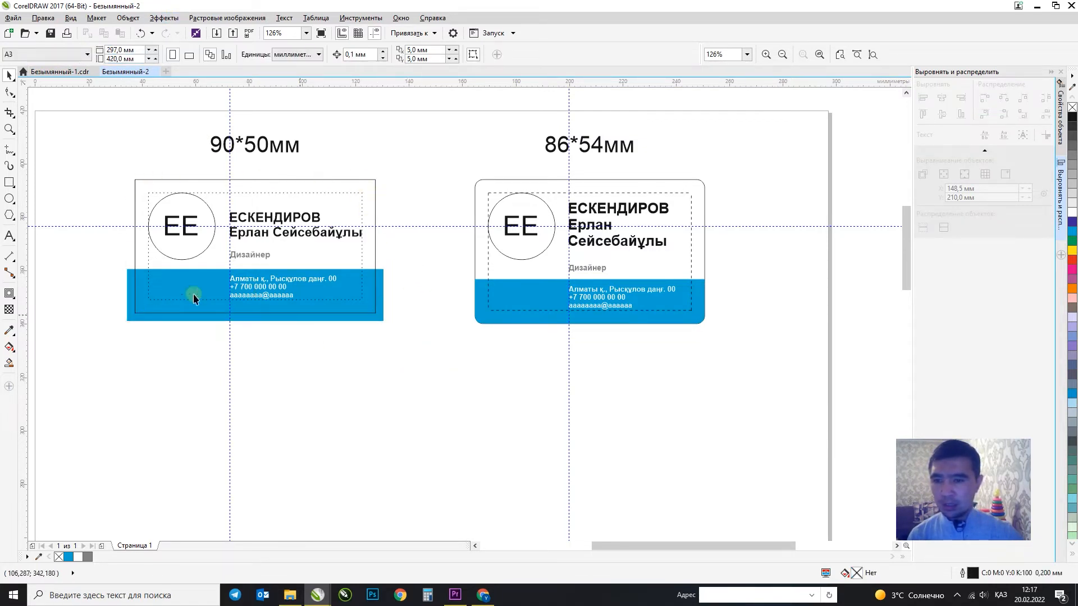
Enlarge the 86*54мм card's band to 92 mm wide and 3 mm taller, 19.667 mm.
{"action": "left_click", "coordinate": [136, 180]}
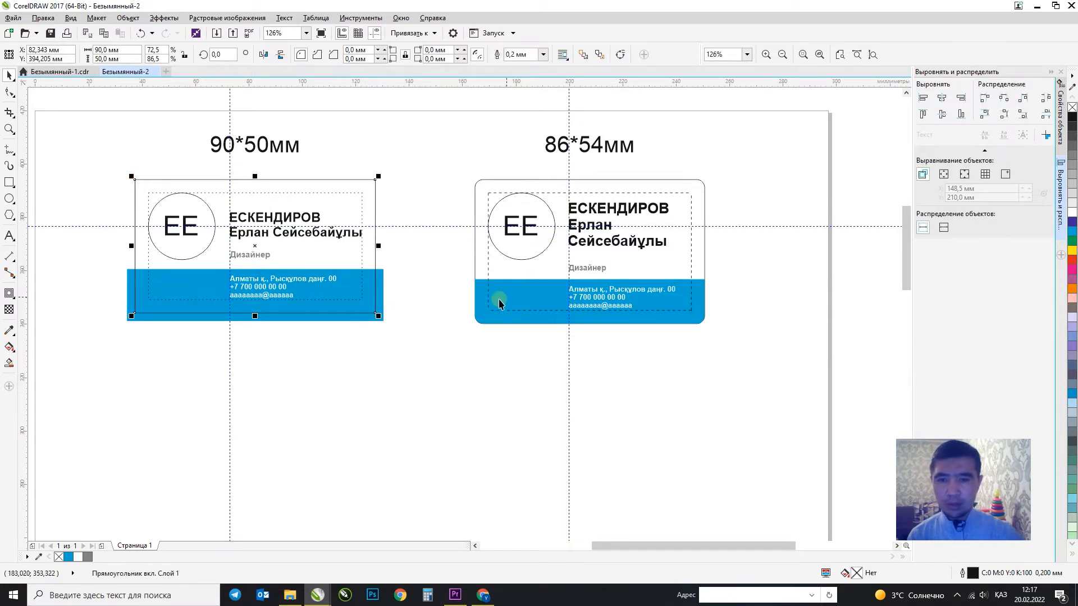
{"action": "left_click", "coordinate": [483, 289]}
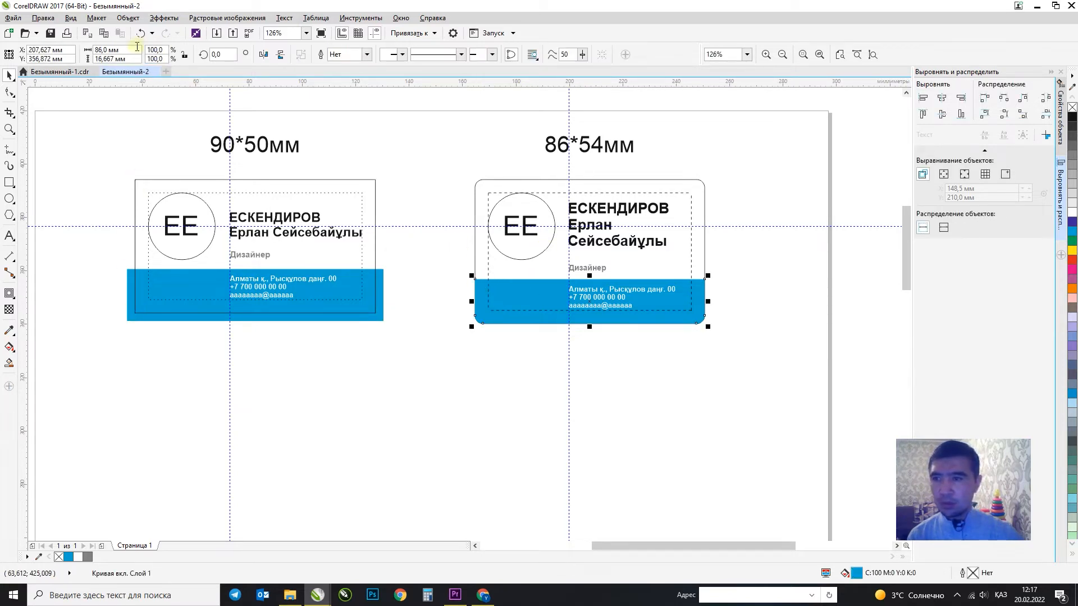
{"action": "key", "text": "Return"}
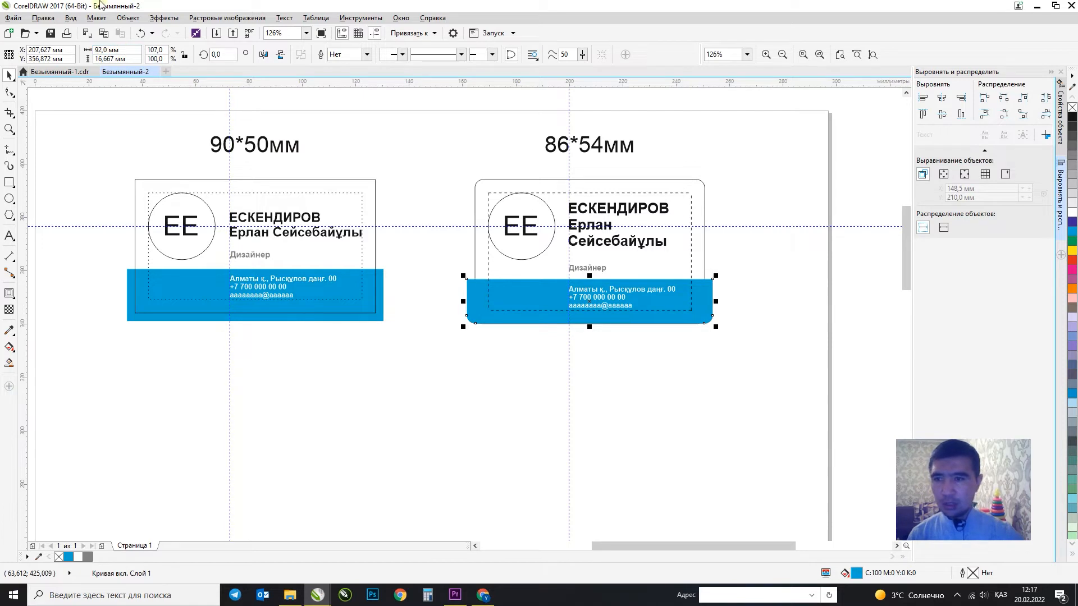
{"action": "left_click", "coordinate": [137, 59]}
{"action": "type", "text": "+3"}
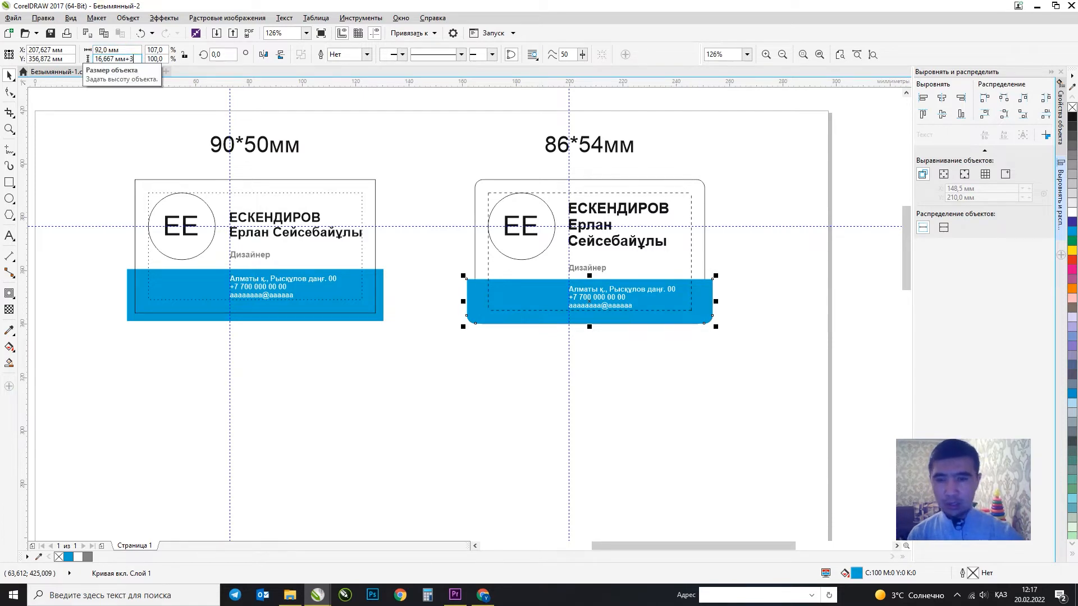
{"action": "key", "text": "Return"}
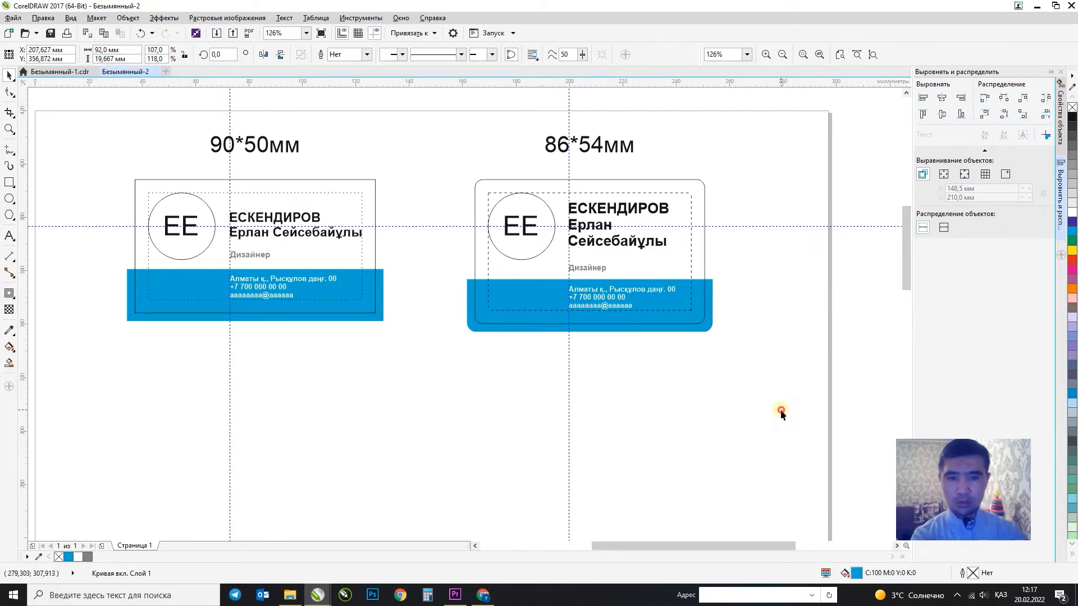
{"action": "left_click", "coordinate": [669, 393]}
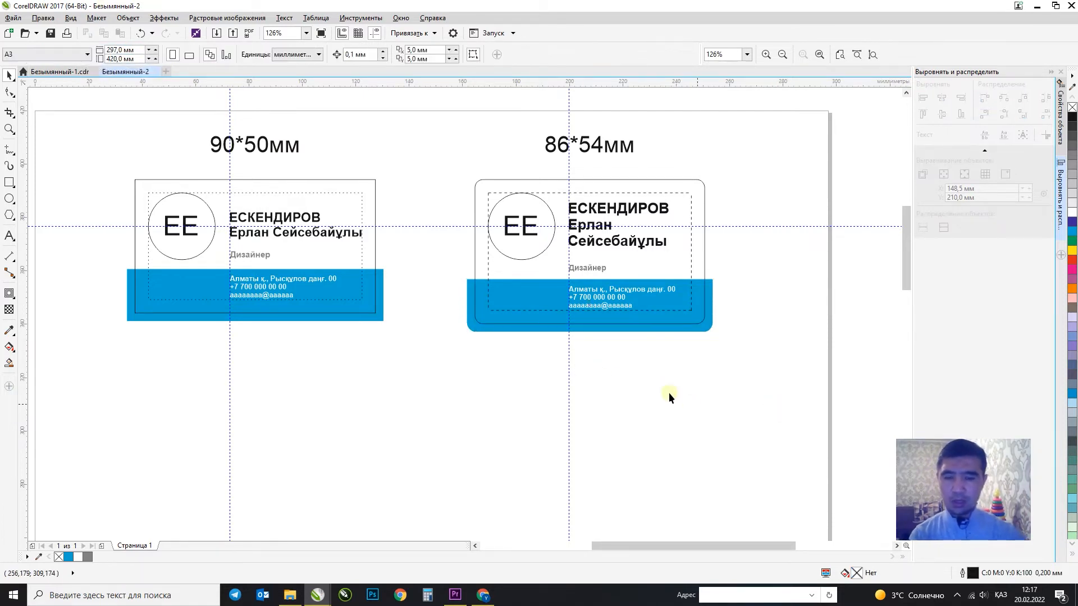
Dimension the blue band's 3 mm overhang past the card's right edge, with 0 precision and no units.
{"action": "left_click", "coordinate": [383, 279]}
{"action": "left_click", "coordinate": [10, 256]}
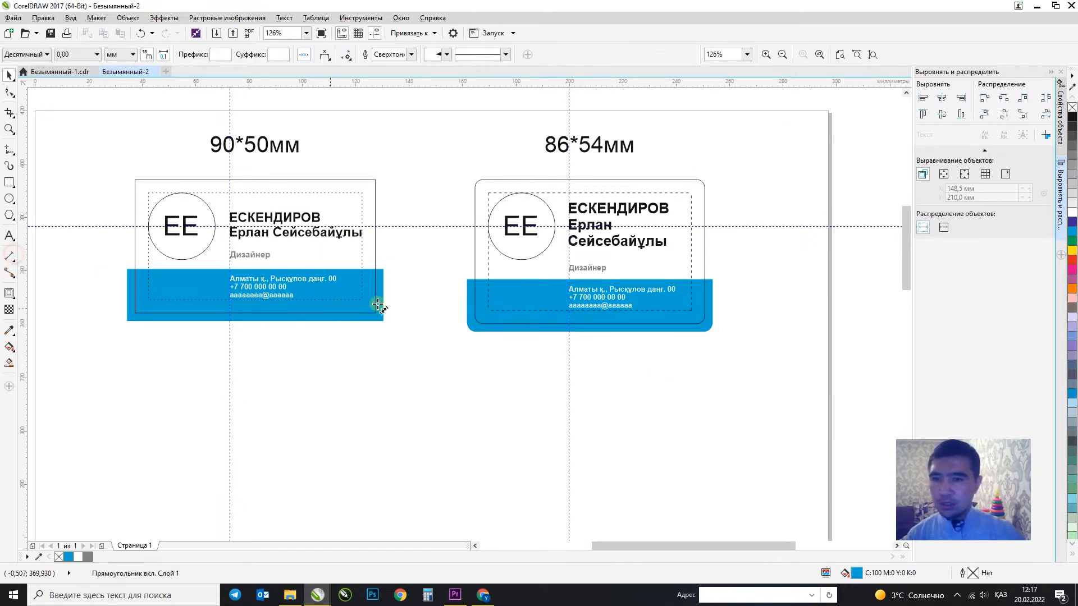
{"action": "scroll", "coordinate": [381, 302], "scroll_direction": "up", "scroll_amount": 1}
{"action": "left_click_drag", "start_coordinate": [386, 255], "coordinate": [370, 254]}
{"action": "left_click", "coordinate": [393, 202]}
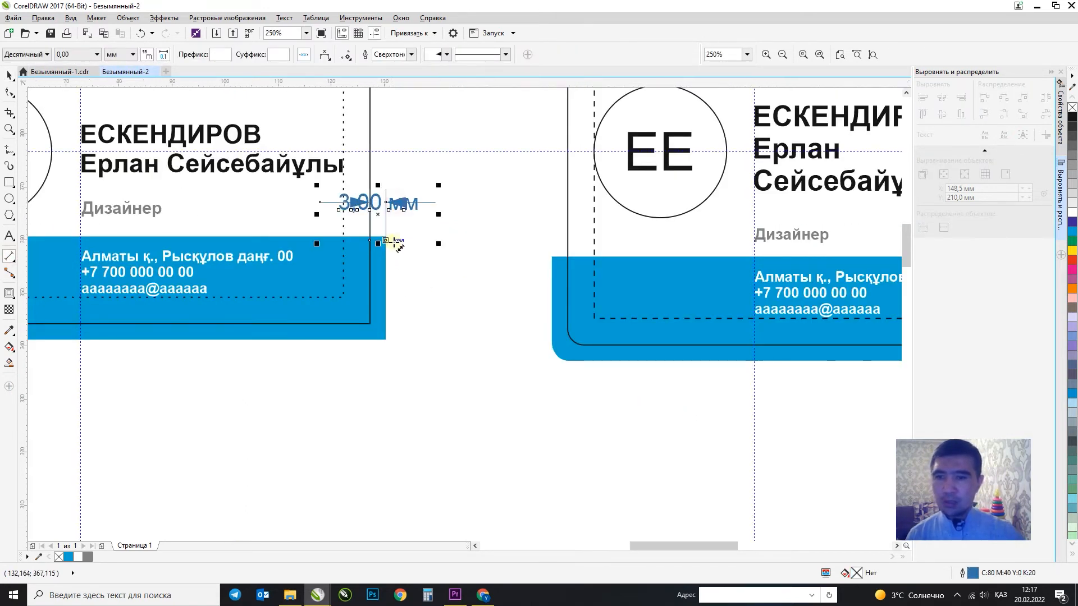
{"action": "left_click", "coordinate": [97, 55]}
{"action": "left_click", "coordinate": [73, 65]}
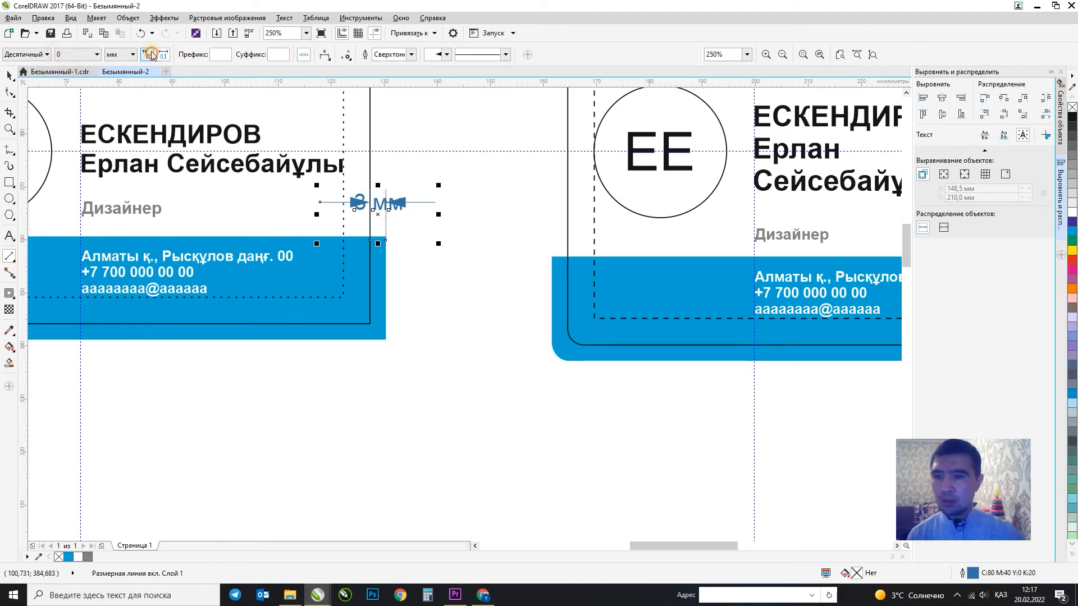
{"action": "left_click", "coordinate": [149, 55]}
{"action": "left_click", "coordinate": [10, 75]}
Select the 90*50мм card outline, move it to the left, then undo the move.
{"action": "scroll", "coordinate": [468, 231], "scroll_direction": "down", "scroll_amount": 2}
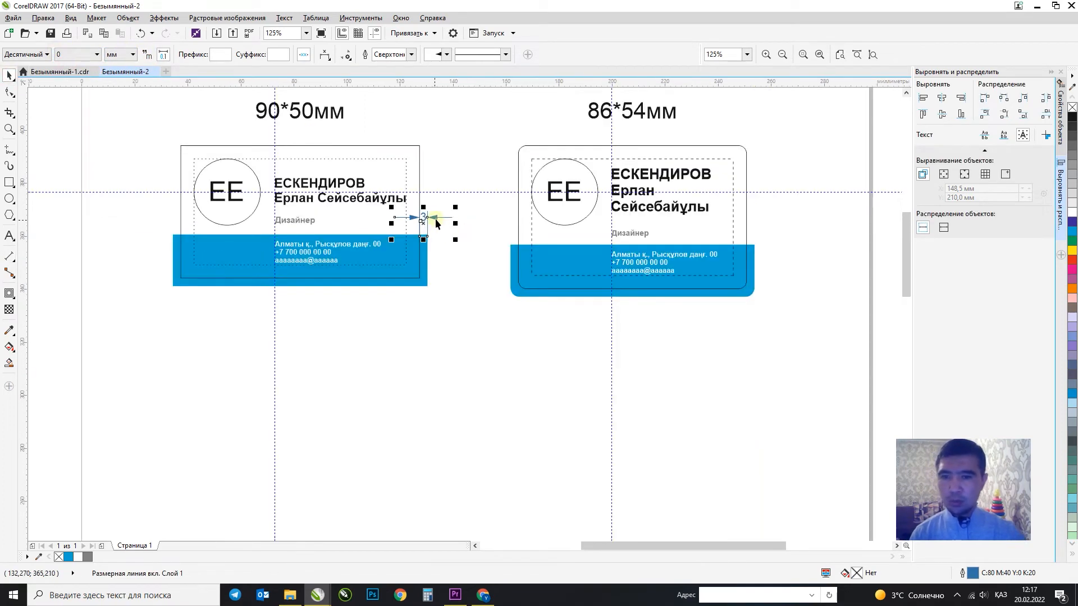
{"action": "scroll", "coordinate": [427, 218], "scroll_direction": "up", "scroll_amount": 3}
{"action": "scroll", "coordinate": [439, 220], "scroll_direction": "down", "scroll_amount": 4}
{"action": "key", "text": "ctrl+k"}
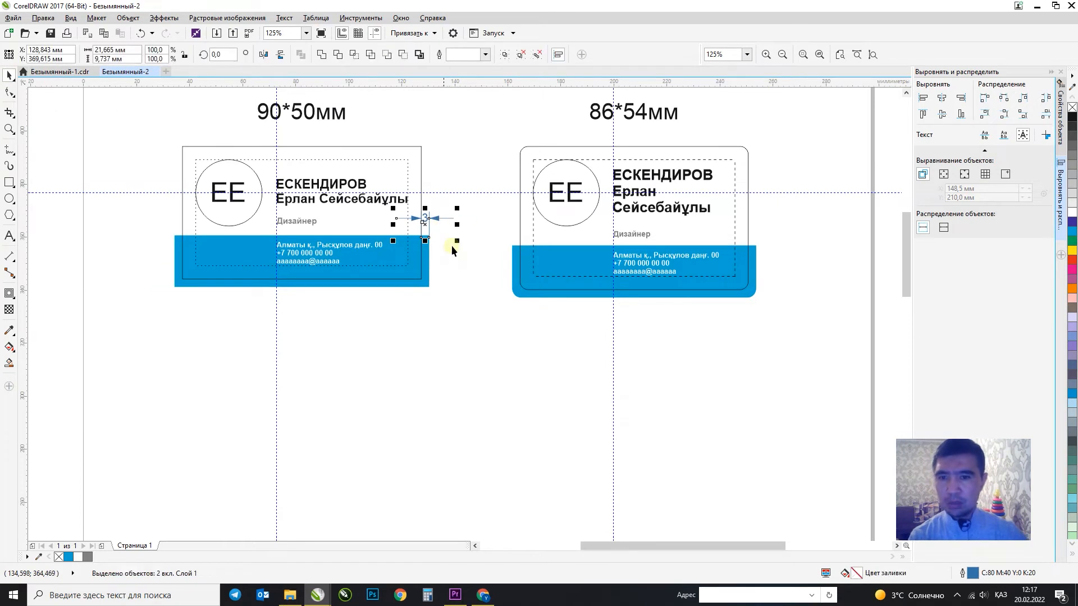
{"action": "left_click", "coordinate": [452, 245]}
{"action": "left_click", "coordinate": [421, 236]}
{"action": "left_click_drag", "start_coordinate": [421, 164], "coordinate": [154, 171]}
{"action": "key", "text": "ctrl+z"}
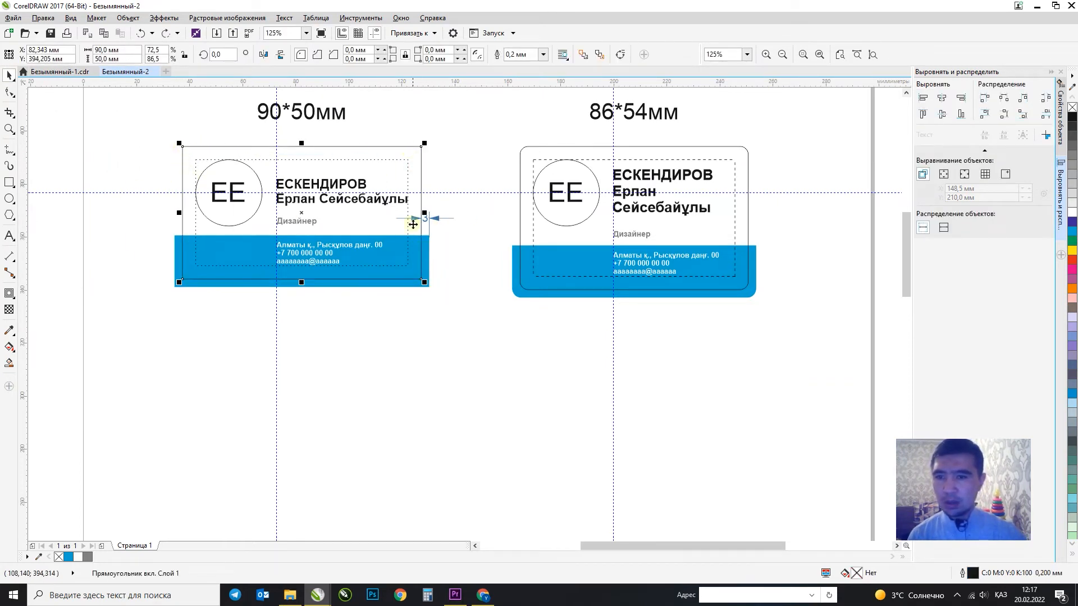
{"action": "left_click", "coordinate": [9, 148]}
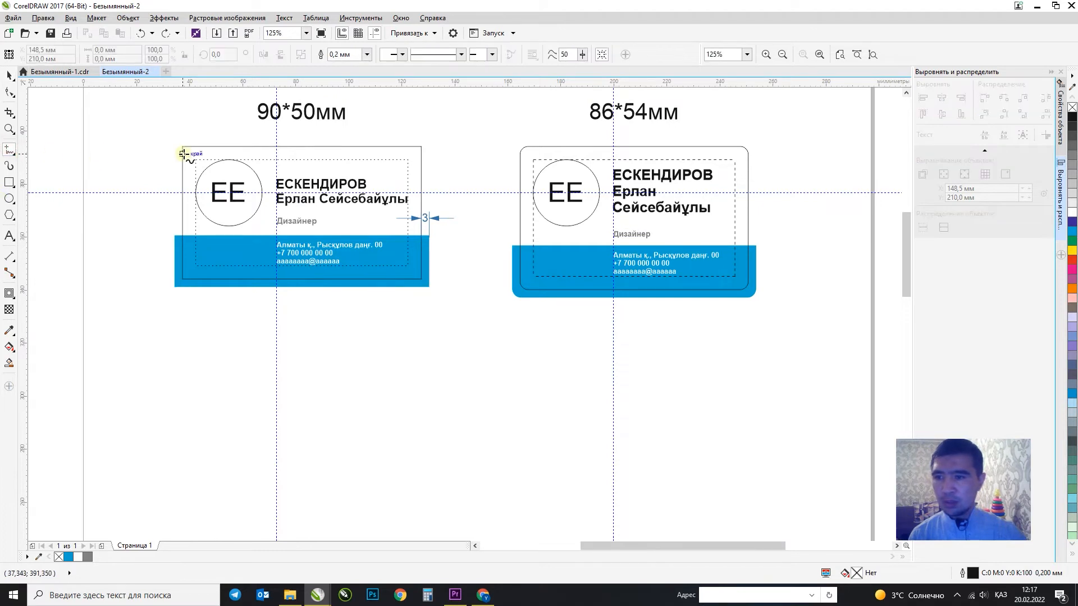
Draw a short crop-mark line at the card's top-left corner and mirror a copy to the top-right corner.
{"action": "mouse_move", "coordinate": [181, 147]}
{"action": "left_mouse_down"}
{"action": "mouse_move", "coordinate": [182, 128]}
{"action": "mouse_move", "coordinate": [163, 147]}
{"action": "left_mouse_up"}
{"action": "left_click", "coordinate": [9, 74]}
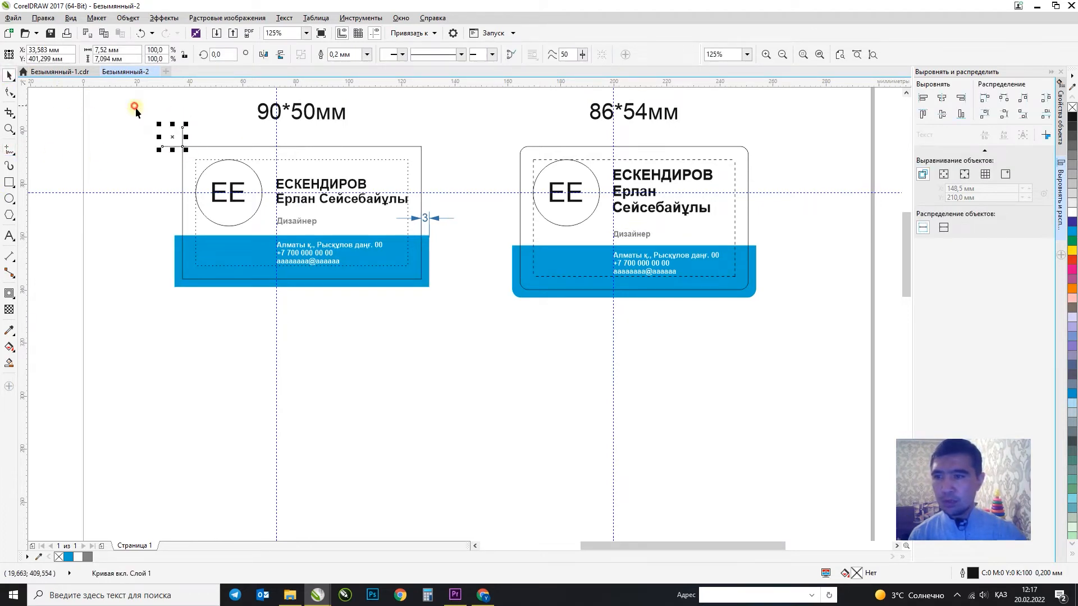
{"action": "left_click_drag", "start_coordinate": [159, 136], "coordinate": [421, 147]}
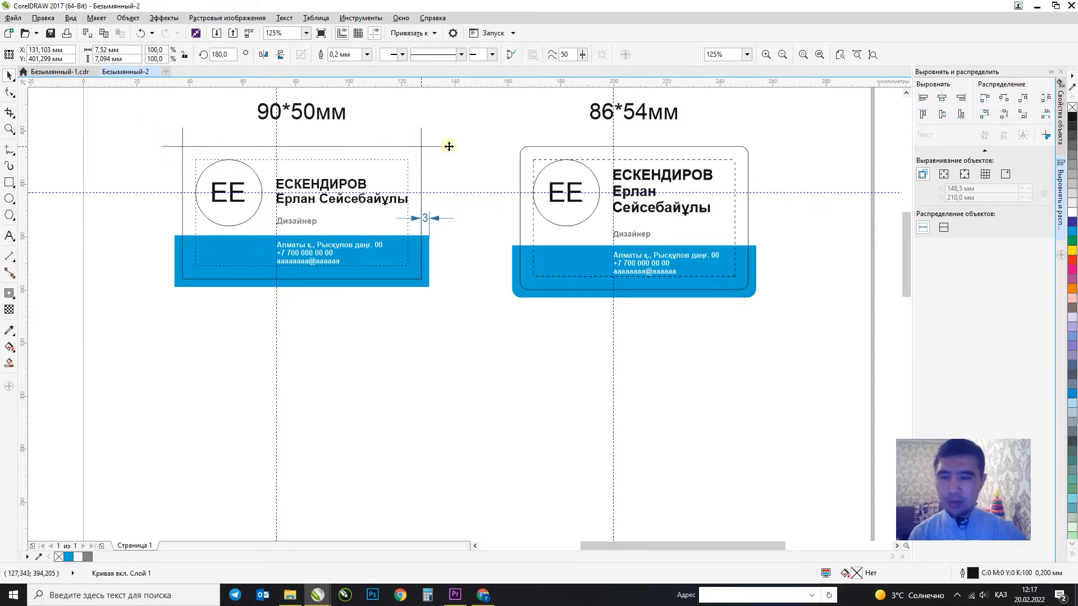
{"action": "left_click", "coordinate": [471, 143]}
{"action": "scroll", "coordinate": [381, 201], "scroll_direction": "down", "scroll_amount": 3}
{"action": "scroll", "coordinate": [240, 167], "scroll_direction": "up", "scroll_amount": 3}
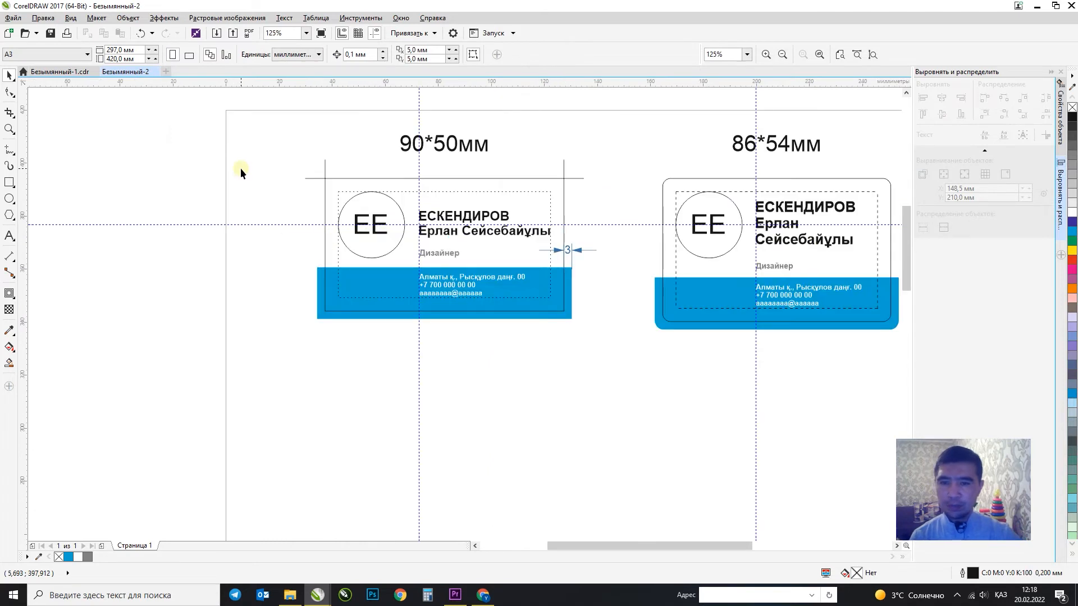
Zoom in to frame both business cards on the page.
{"action": "scroll", "coordinate": [248, 186], "scroll_direction": "down", "scroll_amount": 1}
{"action": "key", "text": "F4"}
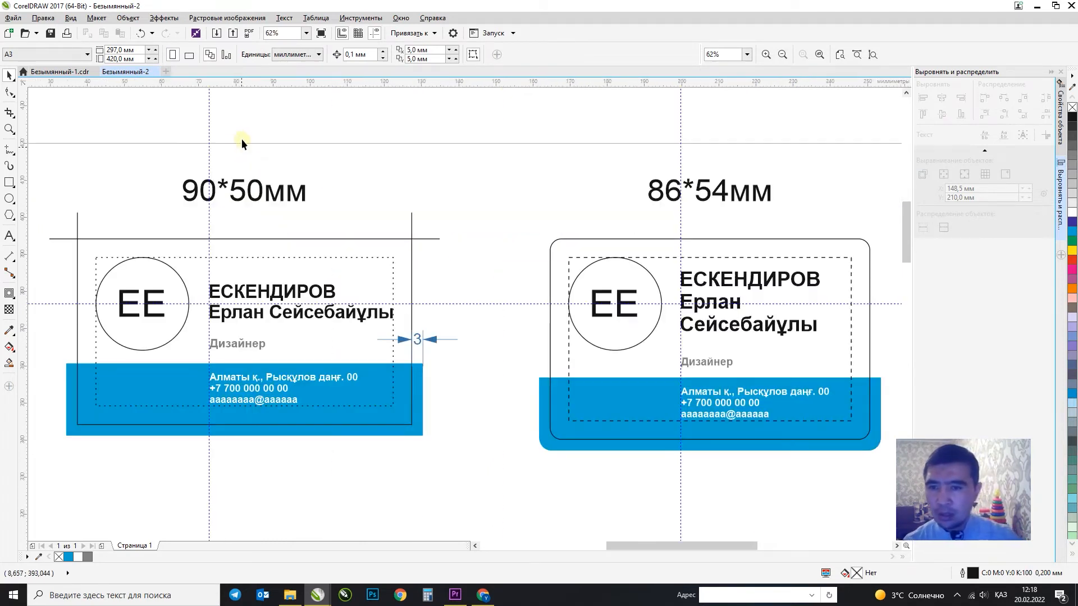
{"action": "key", "text": "F2"}
{"action": "left_click_drag", "start_coordinate": [251, 146], "coordinate": [554, 463]}
{"action": "key", "text": "F4"}
{"action": "scroll", "coordinate": [299, 276], "scroll_direction": "down", "scroll_amount": 1}
{"action": "key", "text": "F2"}
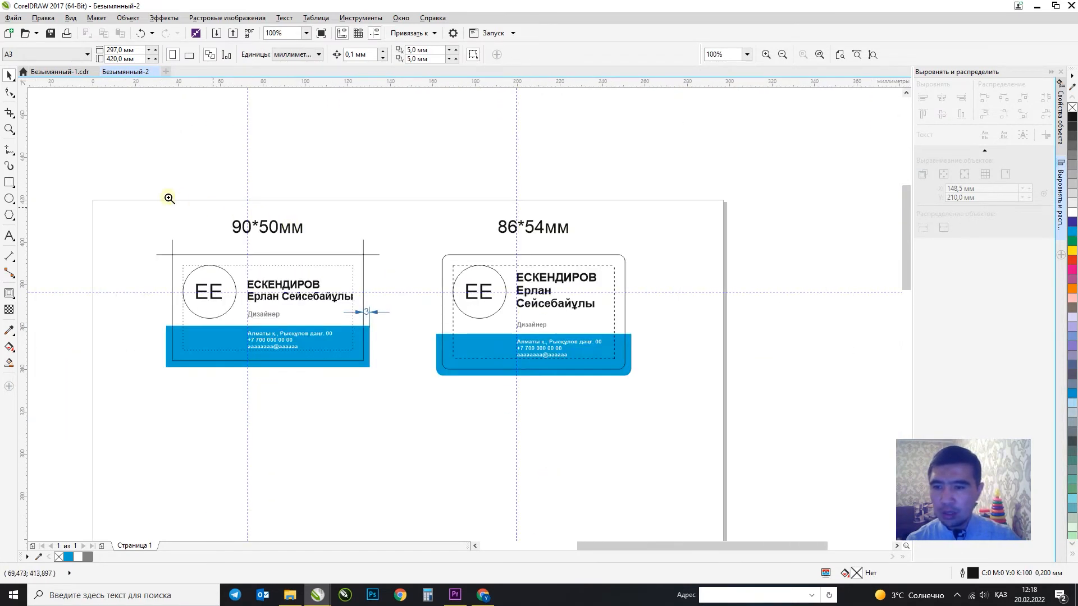
{"action": "left_click_drag", "start_coordinate": [133, 180], "coordinate": [729, 517]}
{"action": "scroll", "coordinate": [261, 257], "scroll_direction": "down", "scroll_amount": 1}
{"action": "key", "text": "F2"}
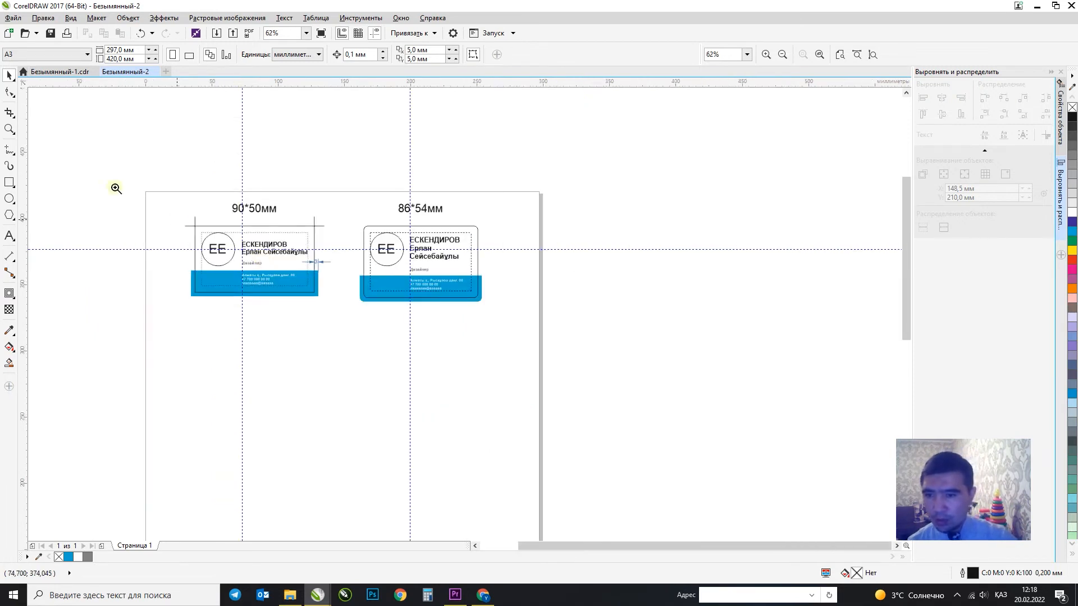
{"action": "left_click_drag", "start_coordinate": [128, 190], "coordinate": [615, 480]}
Delete all guidelines using Edit > Select All > Guidelines, then reframe both cards.
{"action": "left_click", "coordinate": [15, 77]}
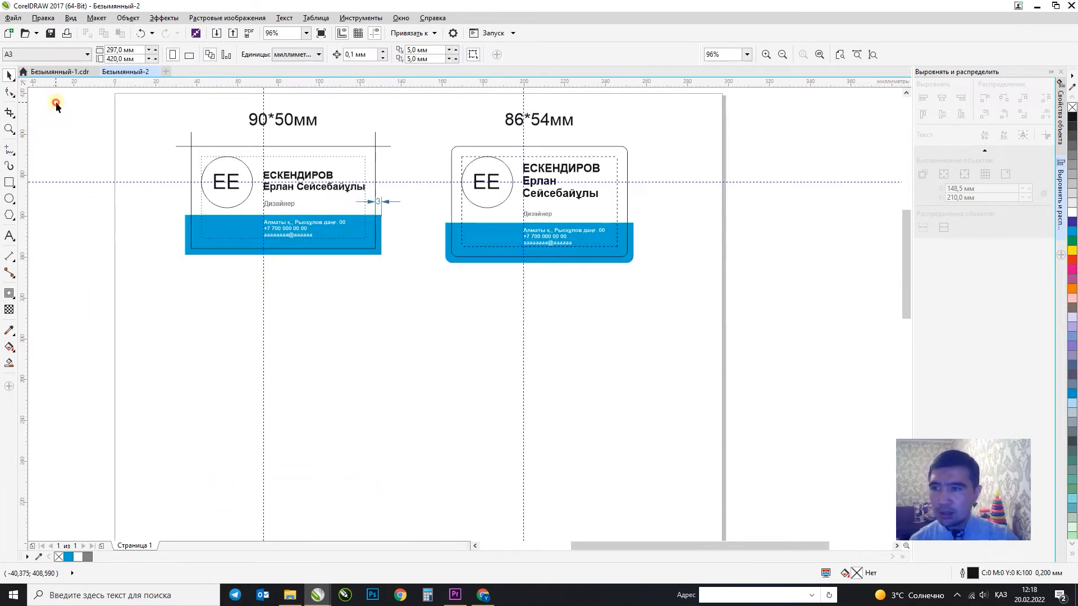
{"action": "left_click", "coordinate": [43, 17]}
{"action": "mouse_move", "coordinate": [93, 210]}
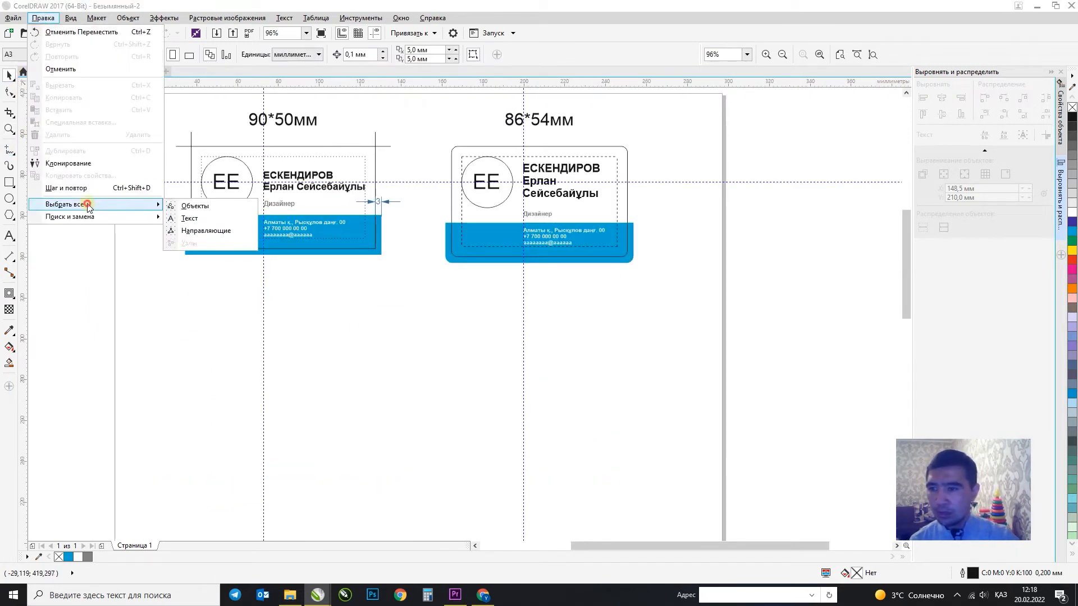
{"action": "left_click", "coordinate": [193, 230]}
{"action": "left_click", "coordinate": [345, 335]}
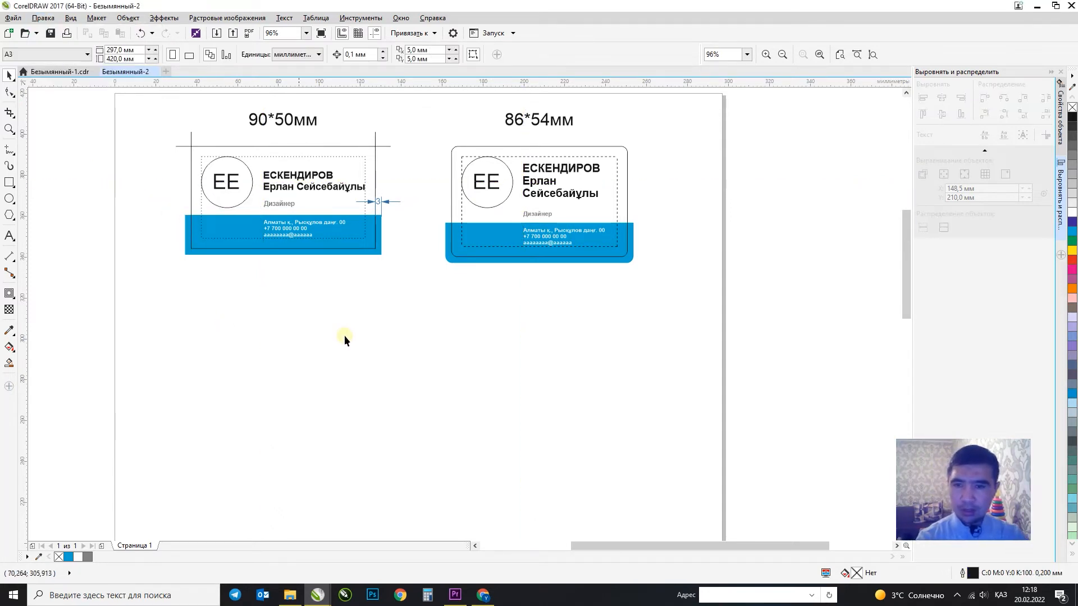
{"action": "scroll", "coordinate": [344, 336], "scroll_direction": "down", "scroll_amount": 2}
{"action": "key", "text": "F2"}
{"action": "left_click_drag", "start_coordinate": [196, 171], "coordinate": [678, 435]}
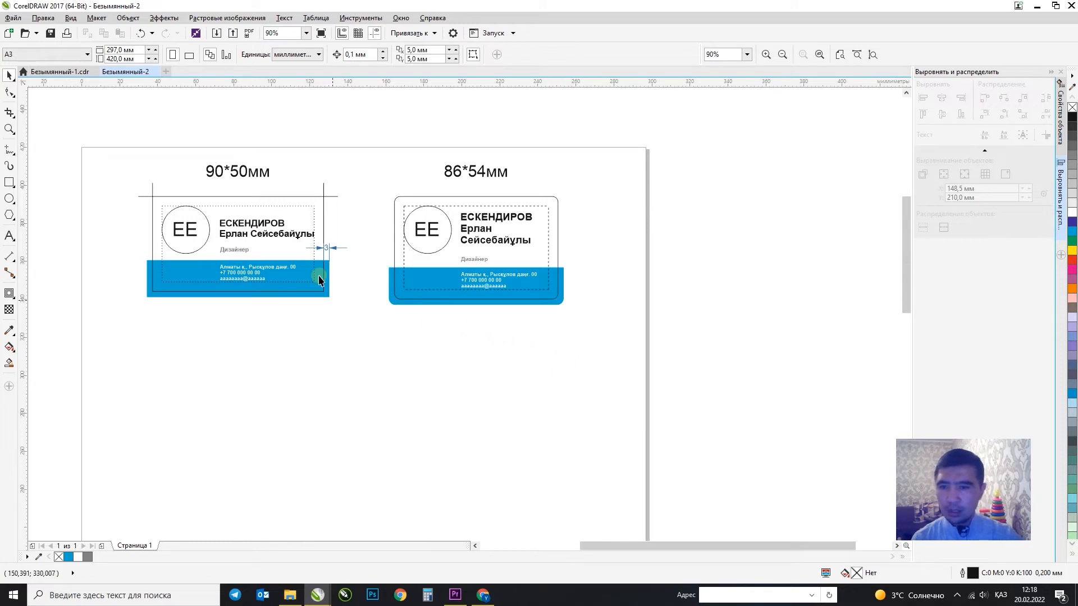
{"action": "scroll", "coordinate": [376, 219], "scroll_direction": "down", "scroll_amount": 2}
{"action": "key", "text": "F2"}
{"action": "left_click_drag", "start_coordinate": [221, 173], "coordinate": [642, 365]}
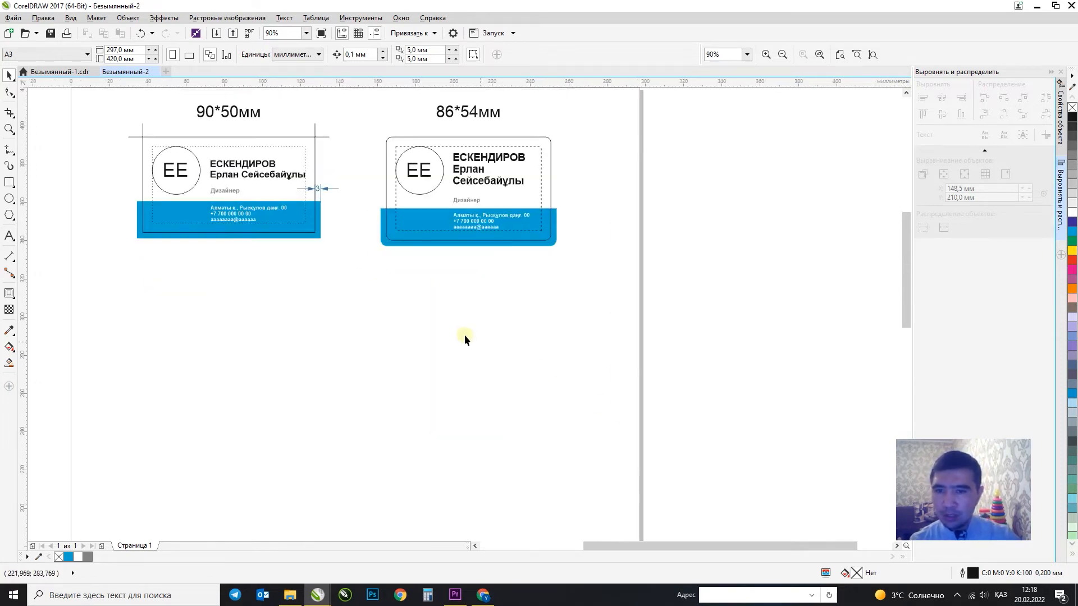
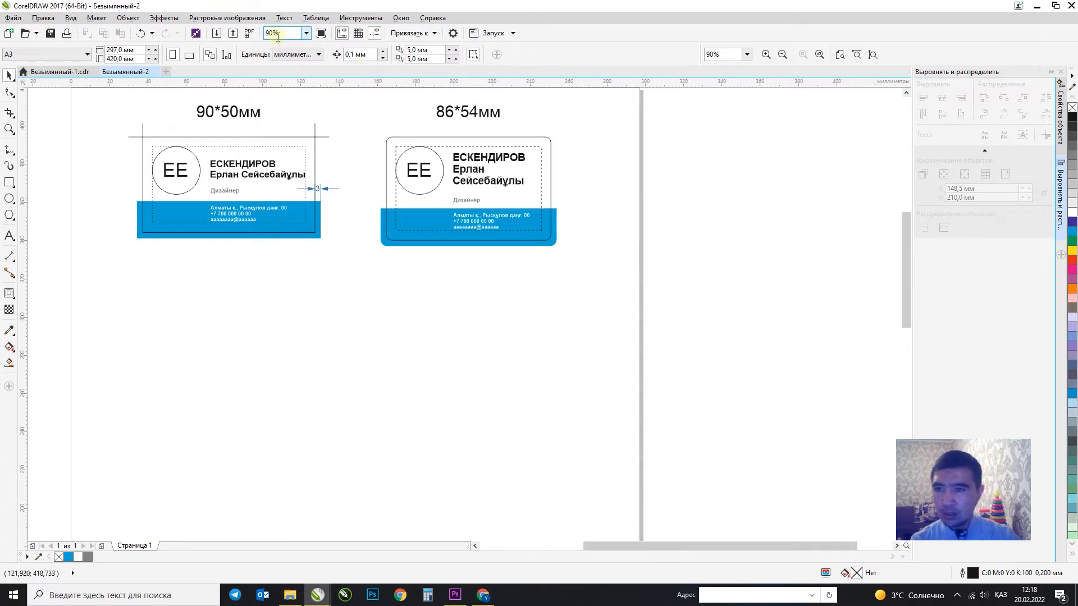
Open the Import dialog on the 04 Визитка folder.
{"action": "left_click", "coordinate": [218, 33]}
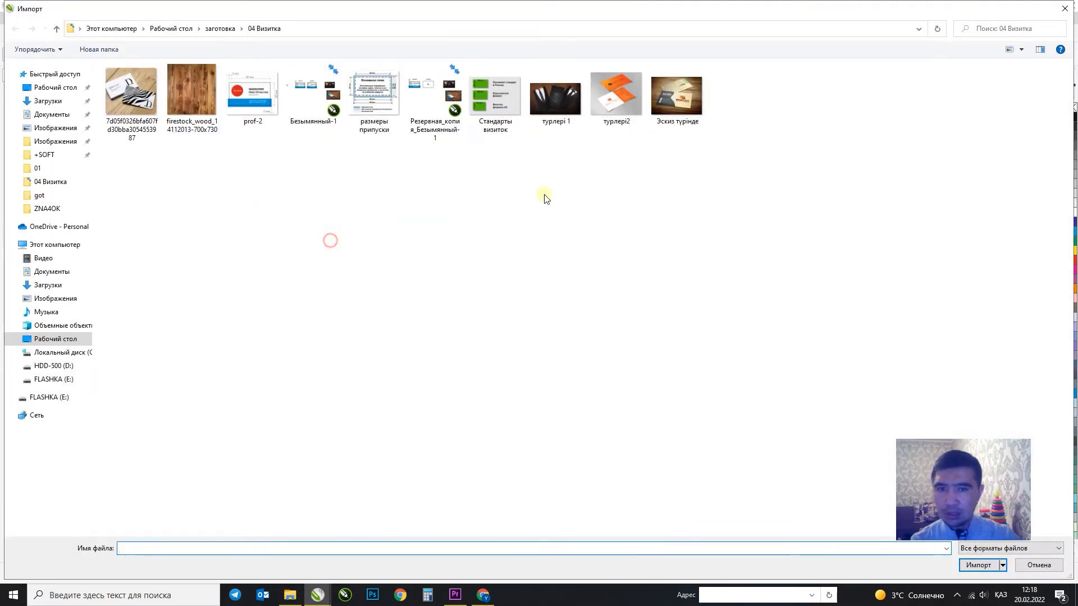
Import the Эскиз түрінде photo and place it below and right of the two cards.
{"action": "double_click", "coordinate": [698, 125]}
{"action": "left_click", "coordinate": [320, 294]}
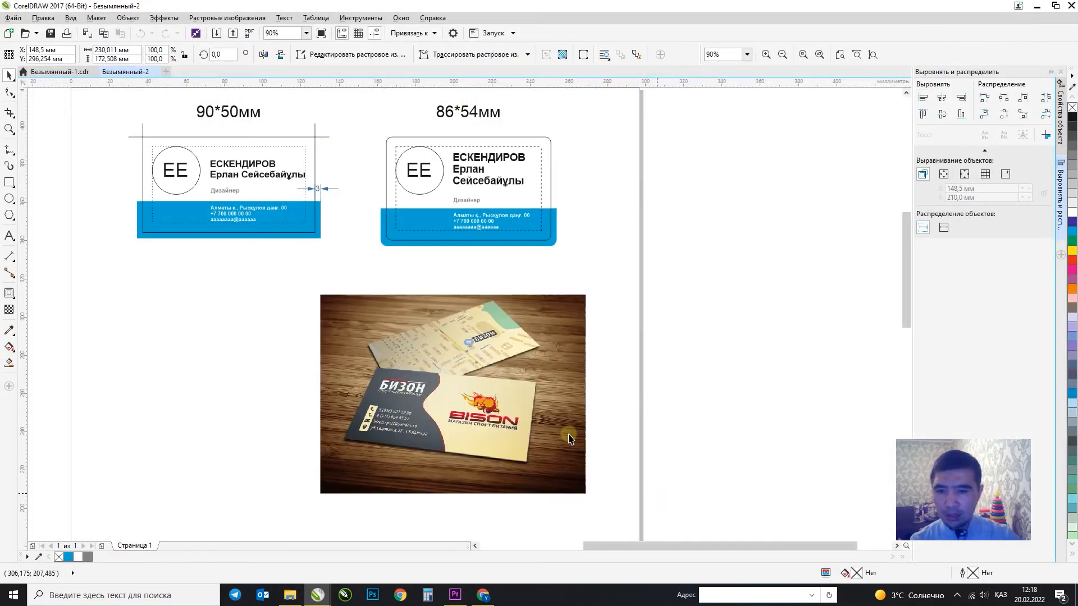
{"action": "scroll", "coordinate": [458, 438], "scroll_direction": "up", "scroll_amount": 2}
{"action": "scroll", "coordinate": [465, 431], "scroll_direction": "down", "scroll_amount": 1}
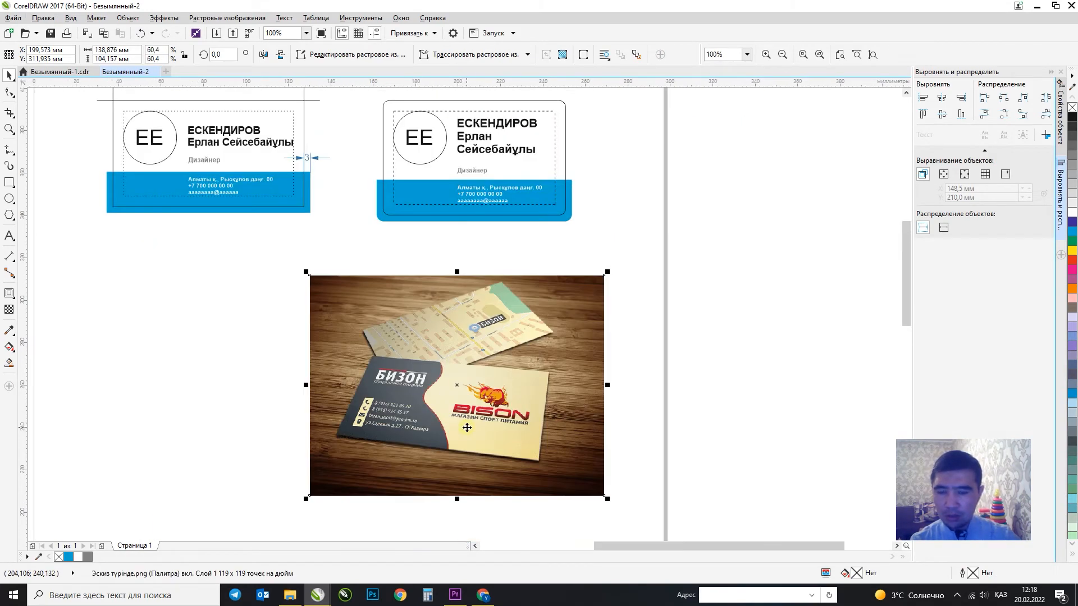
{"action": "left_click_drag", "start_coordinate": [495, 385], "coordinate": [613, 407]}
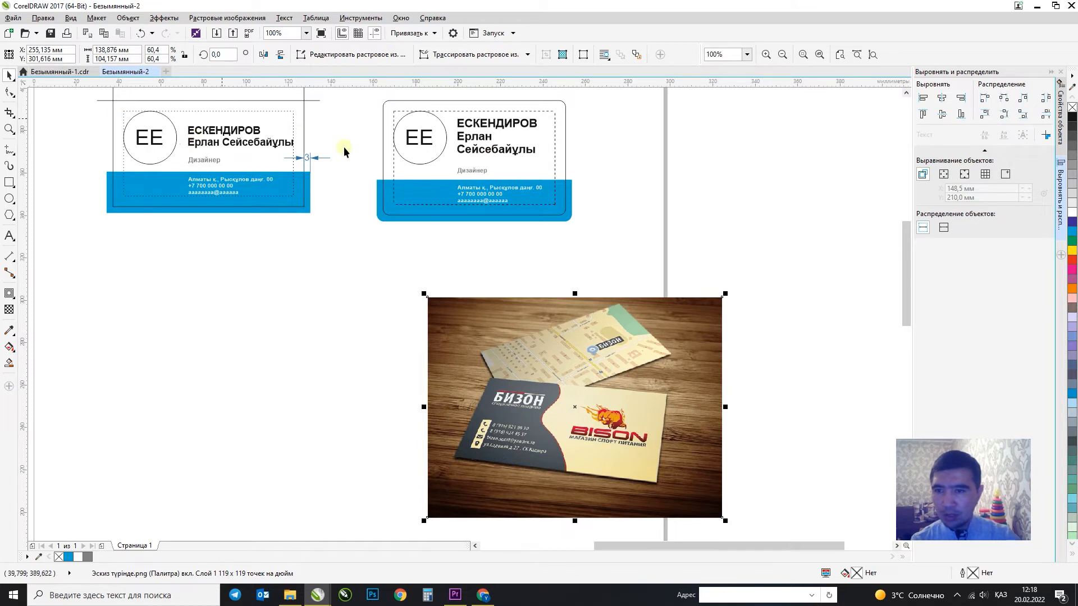
Marquee-select all objects of the 90*50мм card.
{"action": "left_click", "coordinate": [288, 261]}
{"action": "left_click", "coordinate": [313, 99]}
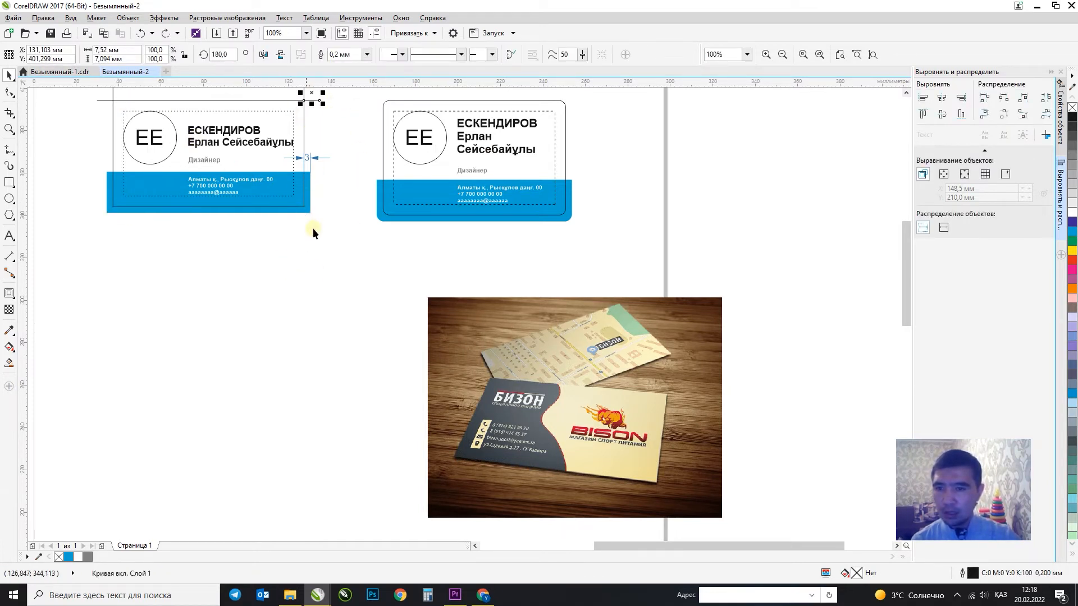
{"action": "left_click_drag", "start_coordinate": [312, 228], "coordinate": [109, 126]}
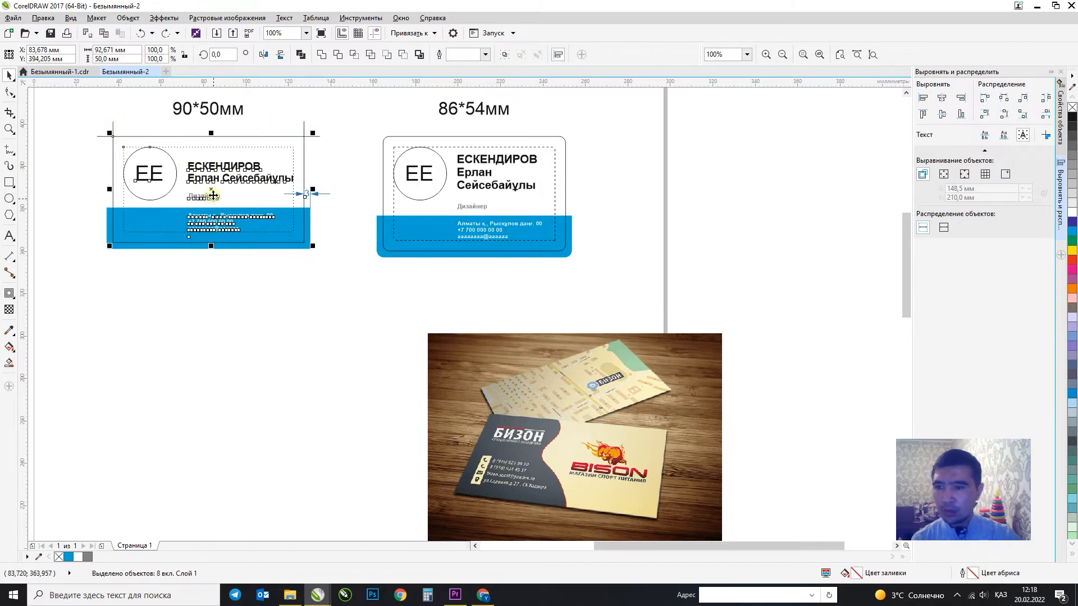
{"action": "left_click_drag", "start_coordinate": [213, 195], "coordinate": [198, 351]}
{"action": "right_click", "coordinate": [198, 350]}
{"action": "left_click", "coordinate": [315, 301]}
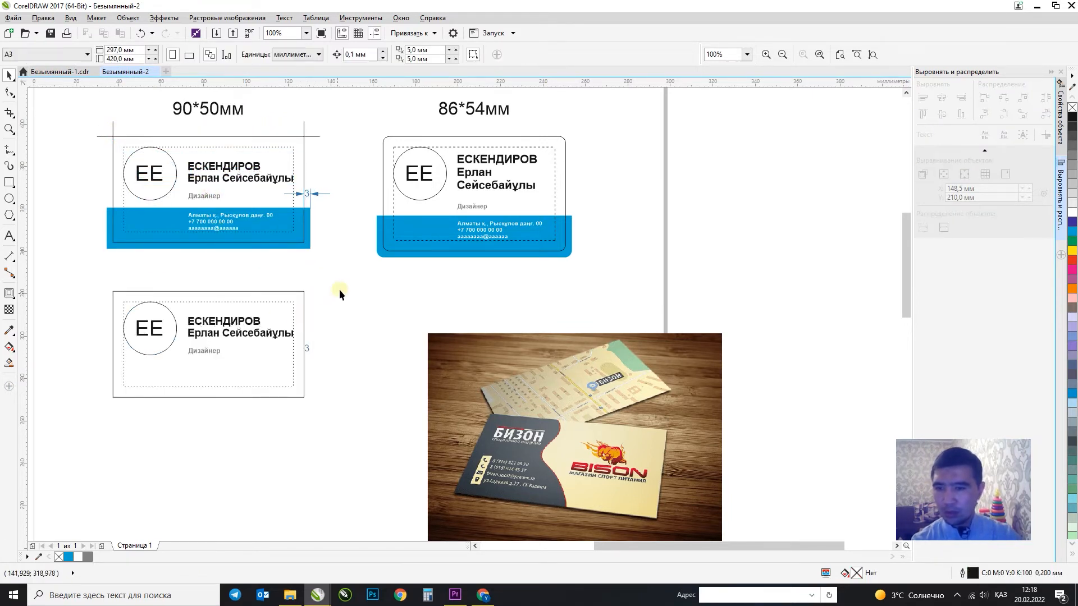
{"action": "left_click_drag", "start_coordinate": [338, 291], "coordinate": [196, 401]}
{"action": "key", "text": "Delete"}
{"action": "left_click", "coordinate": [177, 336]}
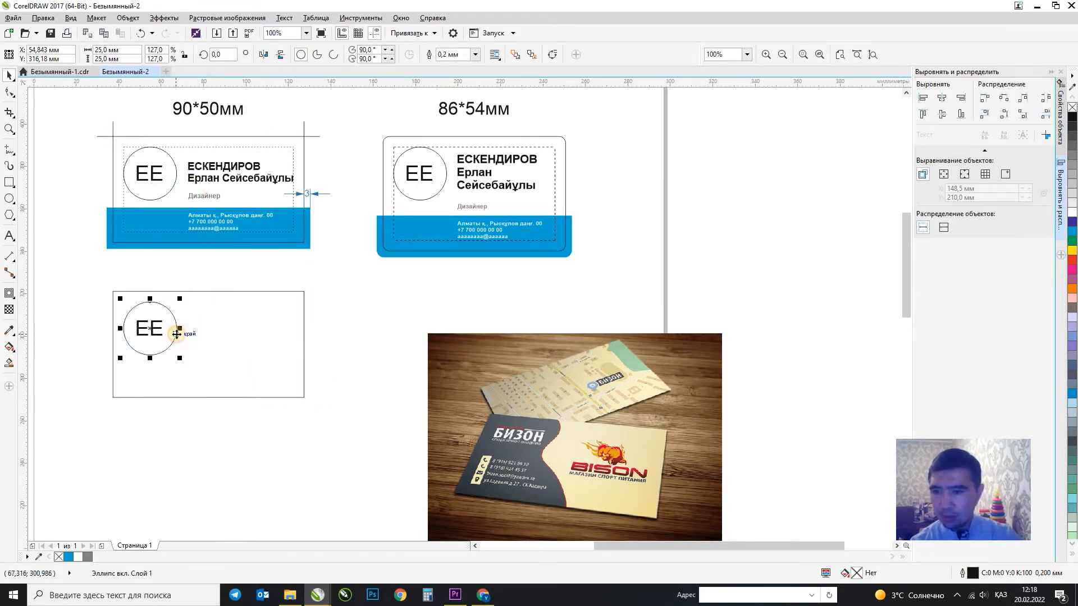
{"action": "key", "text": "Delete"}
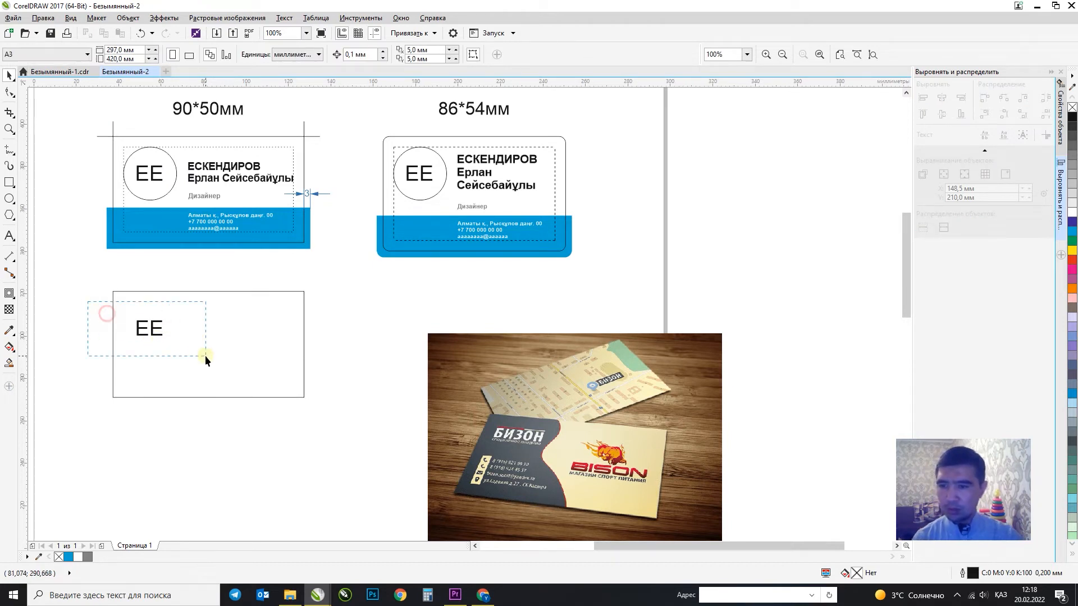
{"action": "left_click_drag", "start_coordinate": [205, 355], "coordinate": [204, 353]}
{"action": "left_click", "coordinate": [231, 347], "text": "shift"}
{"action": "key", "text": "e"}
{"action": "key", "text": "c"}
{"action": "left_click", "coordinate": [365, 333]}
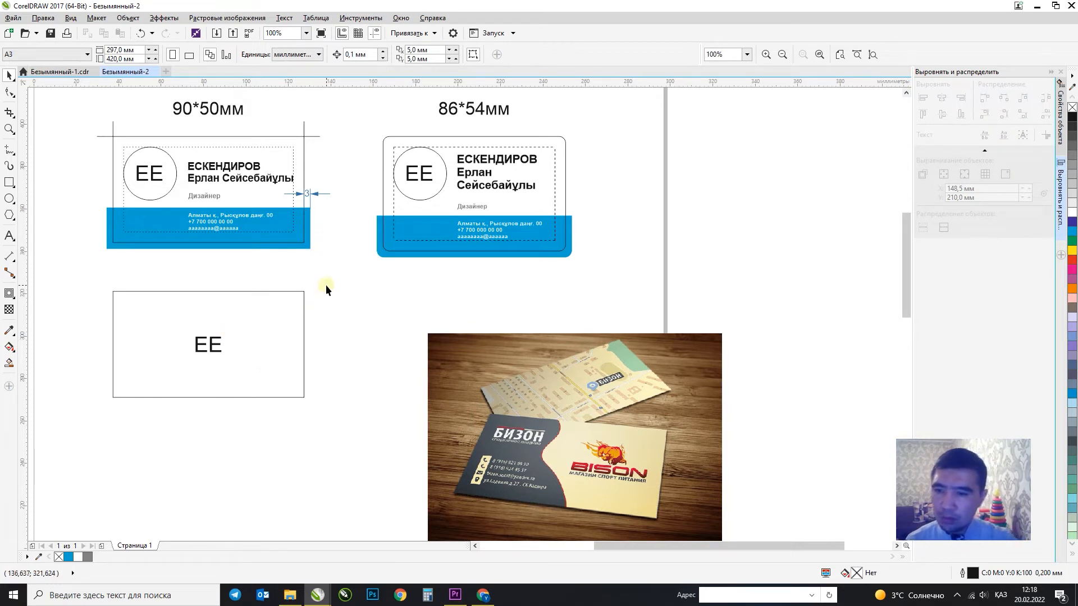
{"action": "scroll", "coordinate": [326, 288], "scroll_direction": "left", "scroll_amount": 2}
{"action": "left_click", "coordinate": [201, 348]}
{"action": "key", "text": "Delete"}
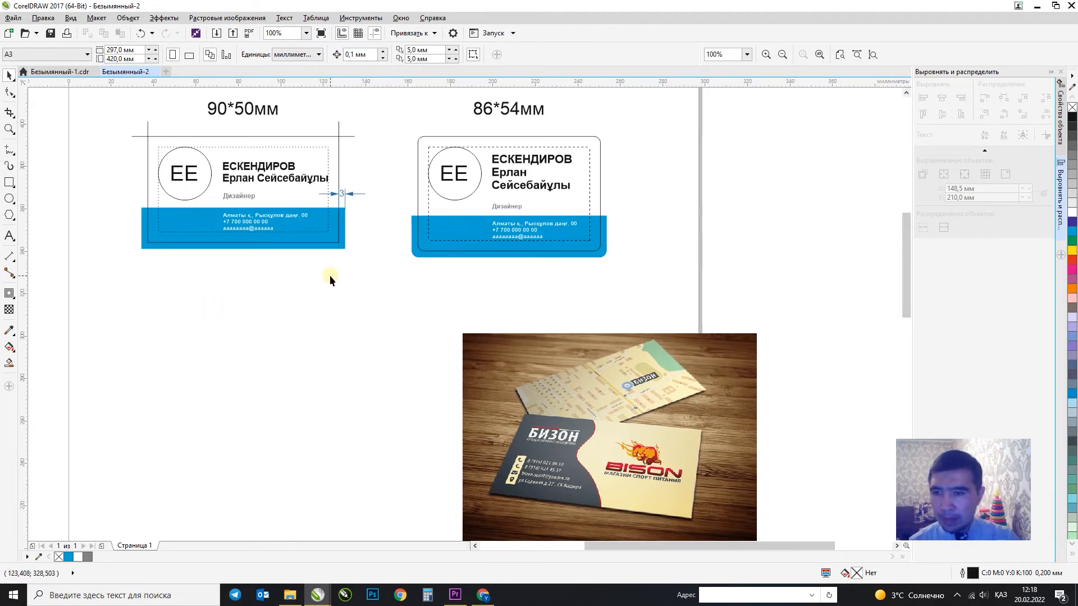
Import the wooden planks texture at the page's lower left, widened to about 118.5 mm.
{"action": "left_click", "coordinate": [216, 34]}
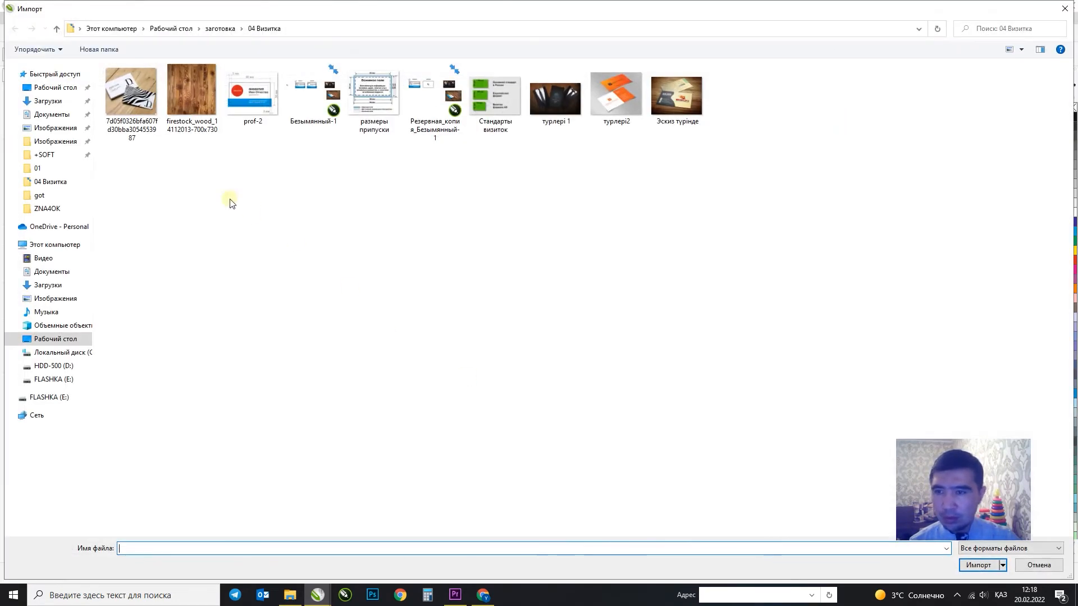
{"action": "left_click", "coordinate": [187, 107]}
{"action": "double_click", "coordinate": [186, 105]}
{"action": "left_click_drag", "start_coordinate": [142, 316], "coordinate": [465, 511]}
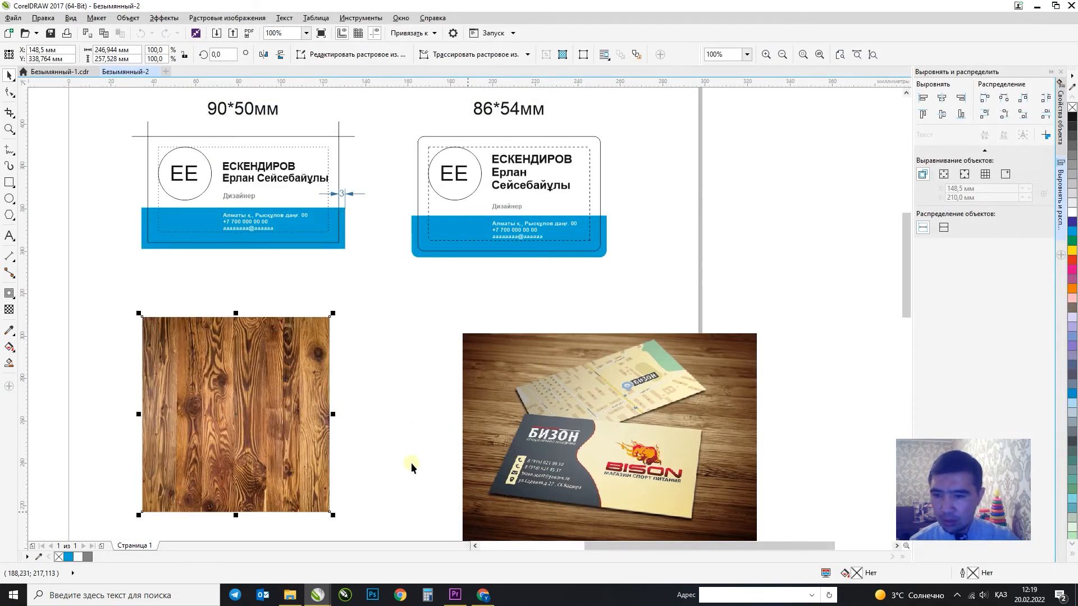
{"action": "left_click_drag", "start_coordinate": [335, 415], "coordinate": [396, 415]}
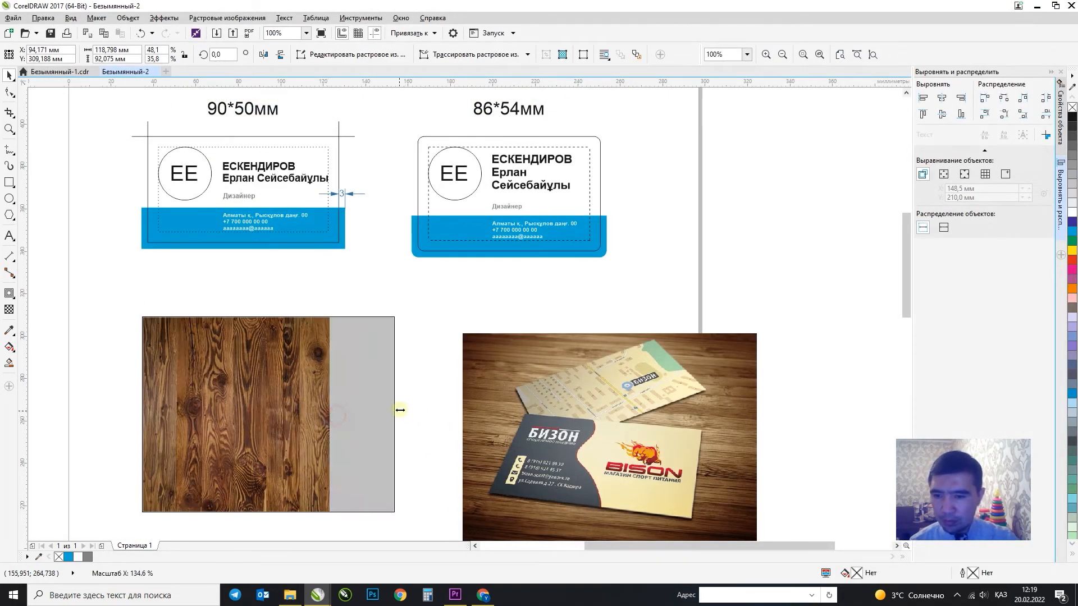
Rotate the wood image upright, stretch it to about 192 mm and tilt it slightly clockwise.
{"action": "left_click", "coordinate": [339, 421]}
{"action": "left_click_drag", "start_coordinate": [271, 314], "coordinate": [168, 393]}
{"action": "left_click_drag", "start_coordinate": [283, 462], "coordinate": [366, 453]}
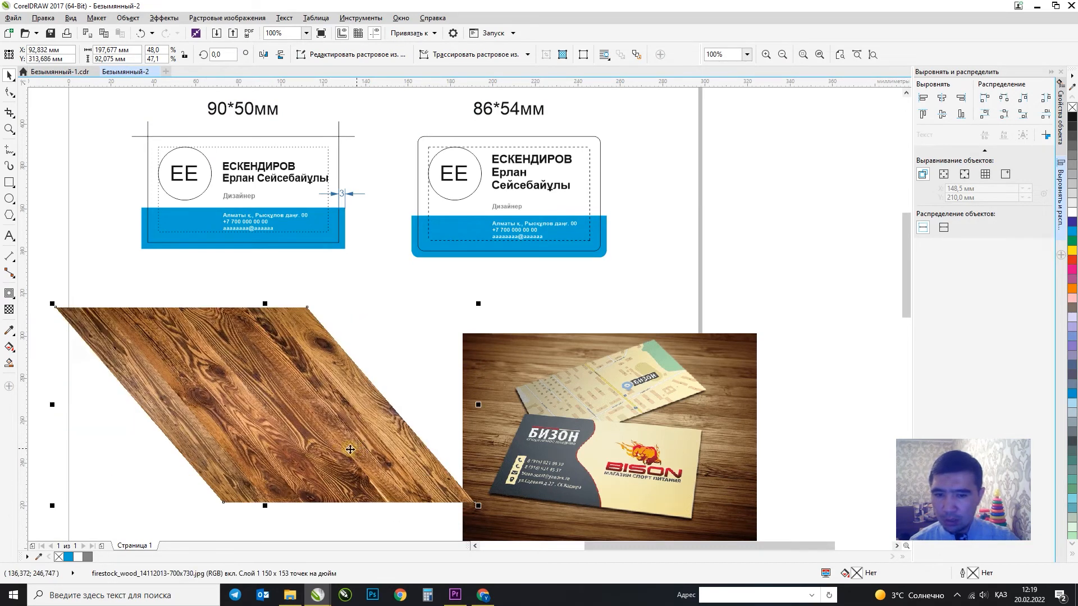
{"action": "key", "text": "ctrl+z"}
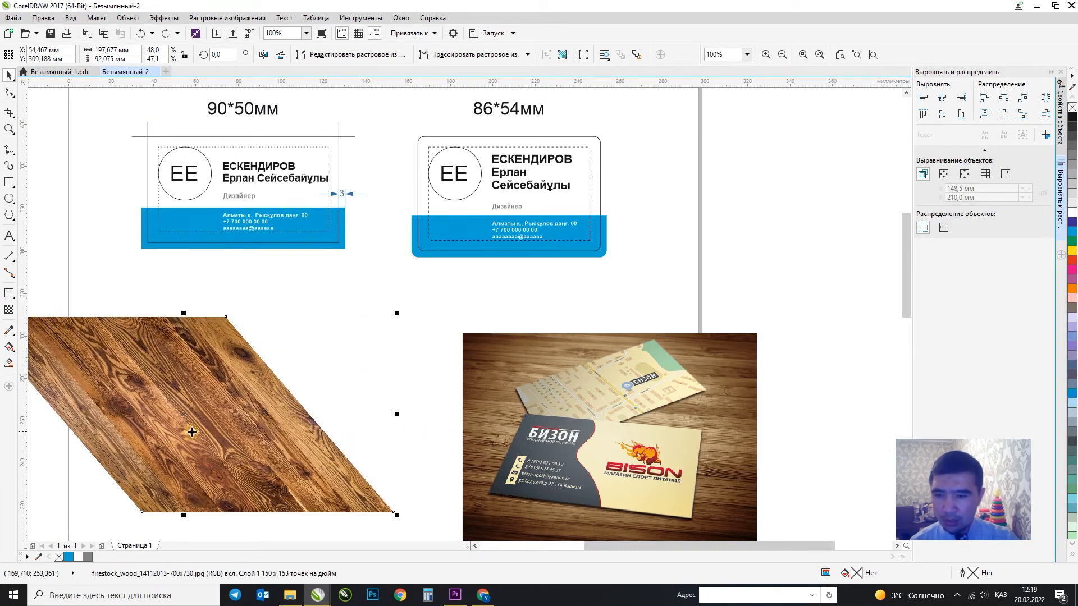
{"action": "left_click", "coordinate": [278, 423]}
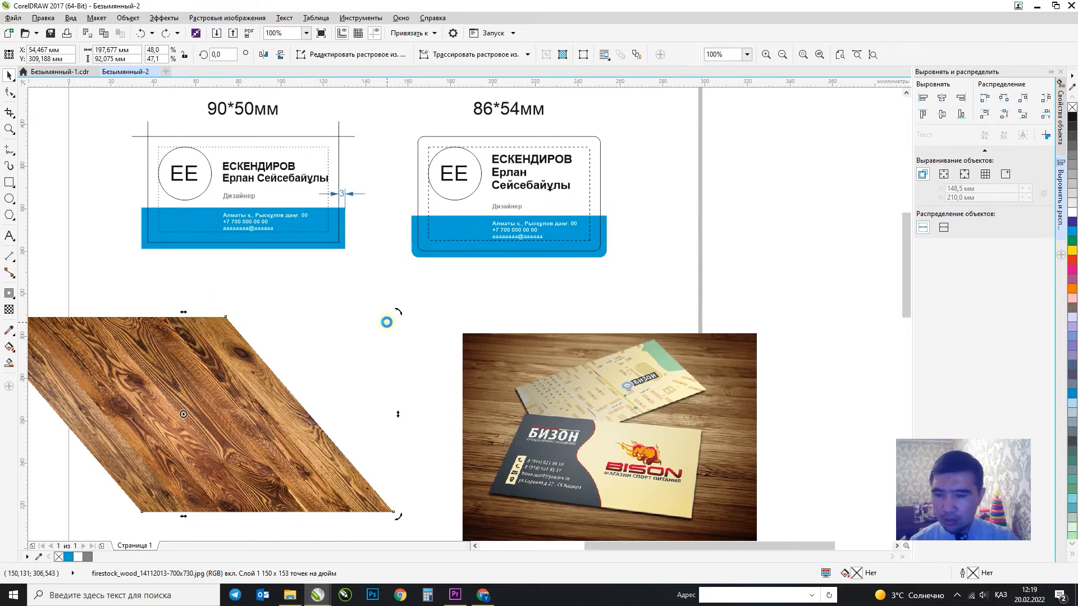
{"action": "key", "text": "ctrl+z"}
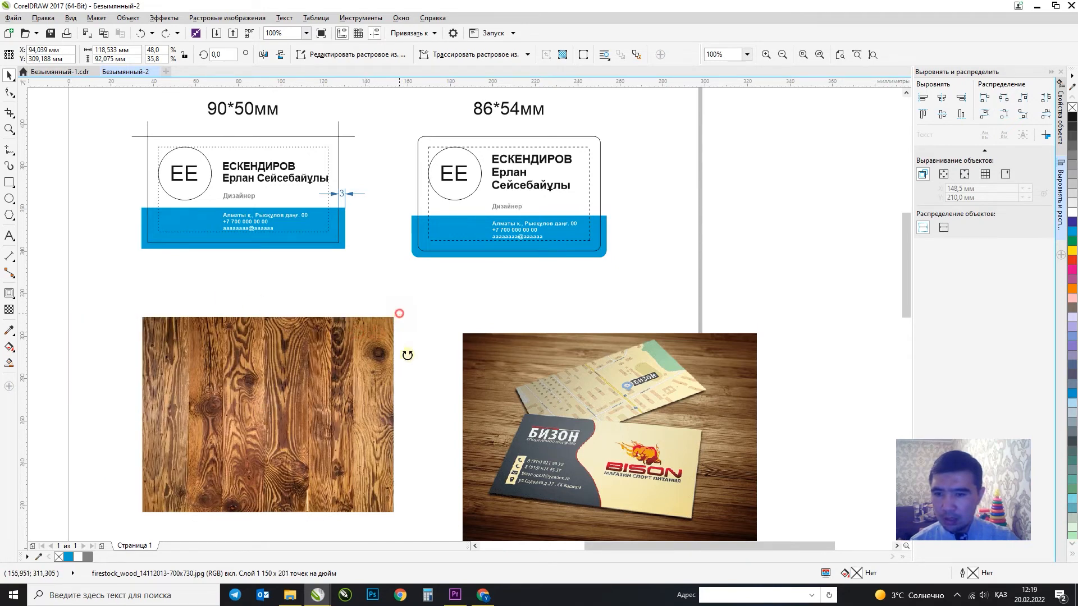
{"action": "left_click_drag", "start_coordinate": [408, 355], "coordinate": [360, 448]}
{"action": "left_click", "coordinate": [353, 381]}
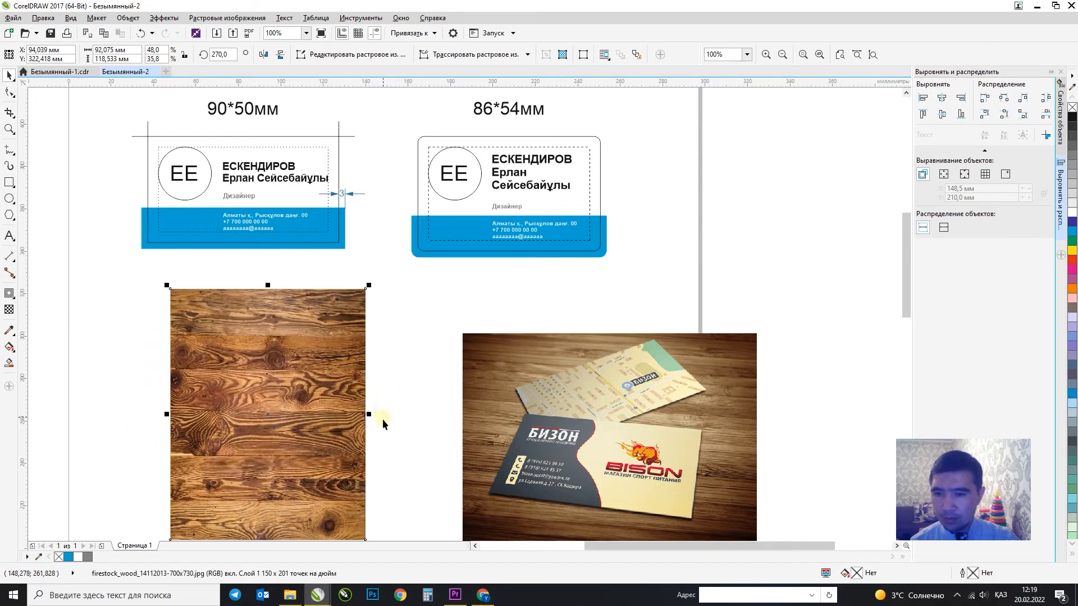
{"action": "left_click_drag", "start_coordinate": [408, 416], "coordinate": [475, 416]}
{"action": "left_click", "coordinate": [333, 385]}
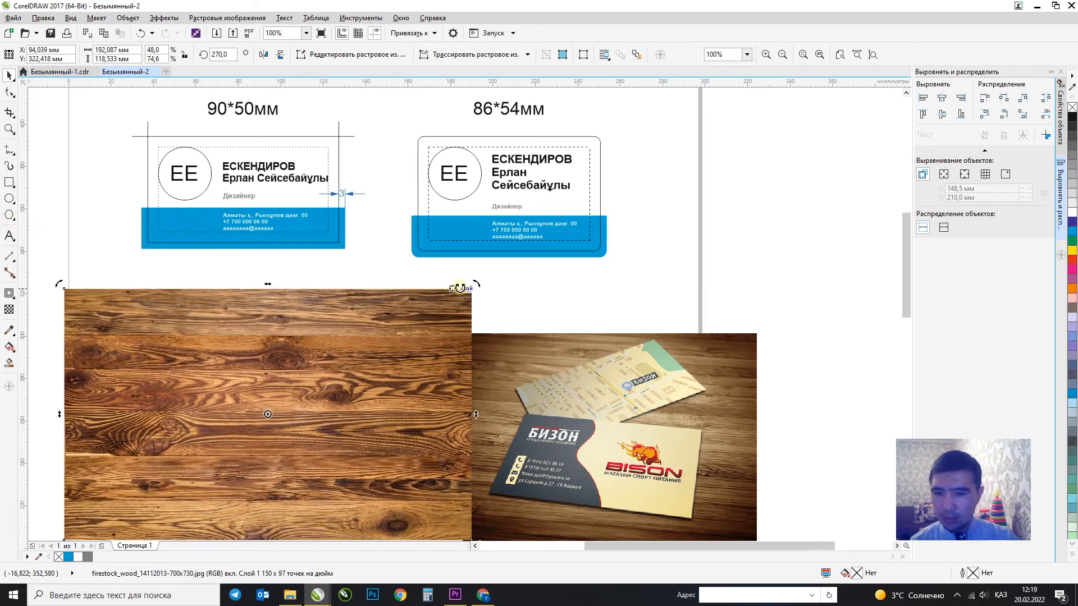
{"action": "left_click_drag", "start_coordinate": [479, 284], "coordinate": [489, 307]}
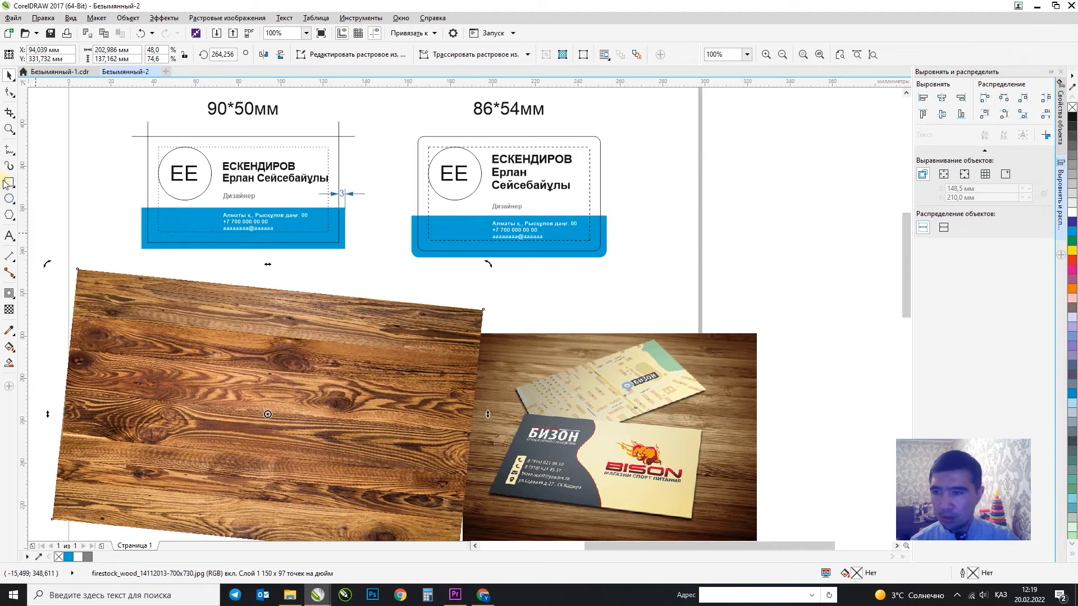
Draw a rectangle over the wood and place the wood image inside it as a framed panel.
{"action": "left_click", "coordinate": [8, 182]}
{"action": "left_click_drag", "start_coordinate": [158, 332], "coordinate": [427, 525]}
{"action": "left_click", "coordinate": [9, 74]}
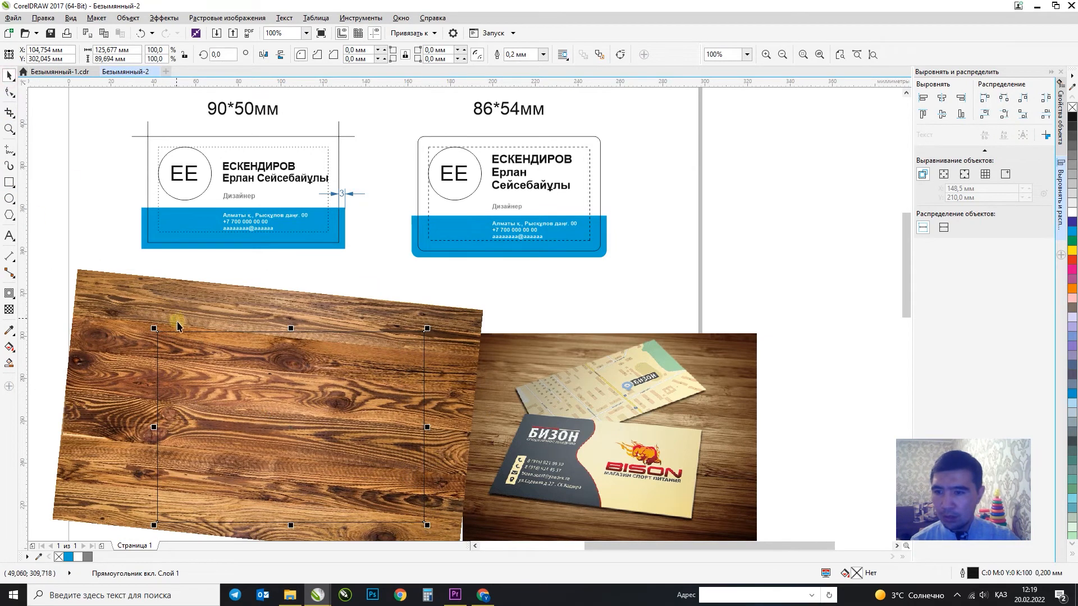
{"action": "left_click", "coordinate": [220, 313]}
{"action": "right_click", "coordinate": [222, 314]}
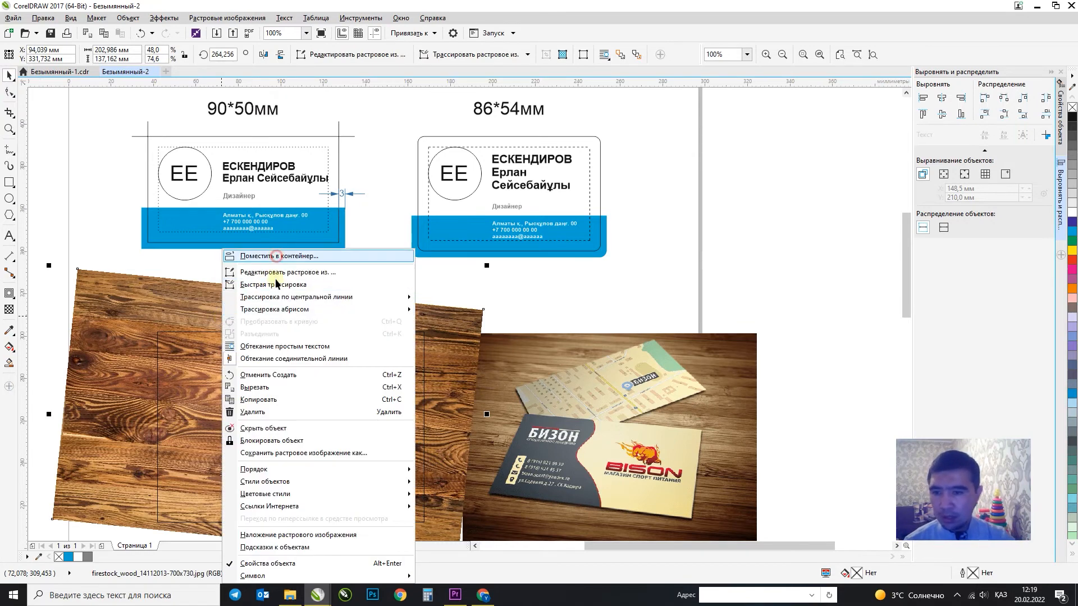
{"action": "left_click", "coordinate": [276, 255]}
{"action": "left_click", "coordinate": [250, 385]}
{"action": "left_click_drag", "start_coordinate": [312, 396], "coordinate": [312, 374]}
{"action": "left_click", "coordinate": [83, 335]}
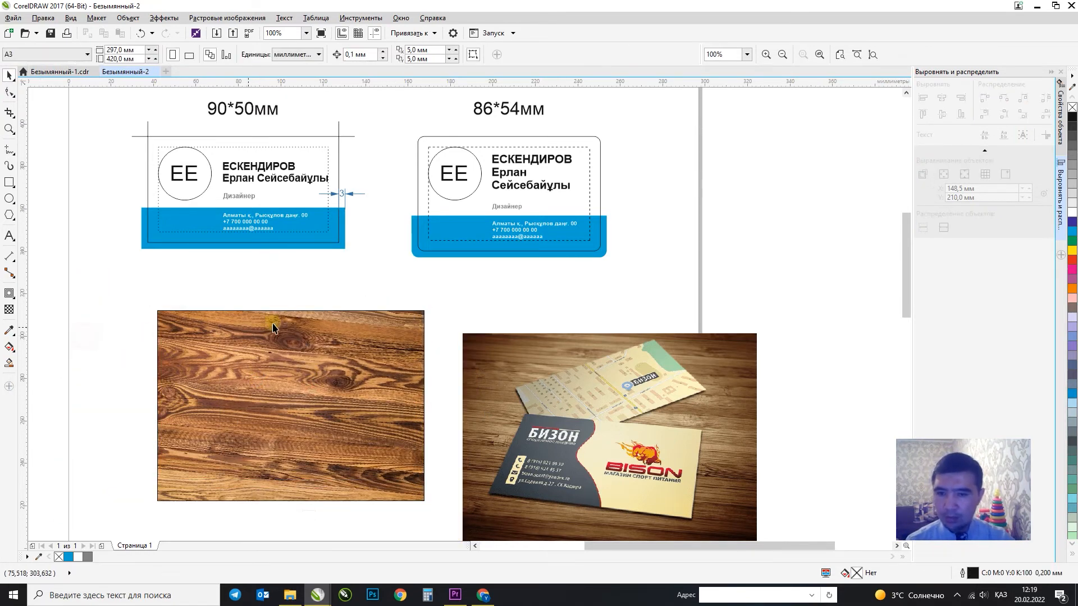
Reframe the artwork and select every part of the 90*50мм card.
{"action": "scroll", "coordinate": [273, 324], "scroll_direction": "down", "scroll_amount": 1}
{"action": "key", "text": "F2"}
{"action": "left_click_drag", "start_coordinate": [147, 186], "coordinate": [540, 481]}
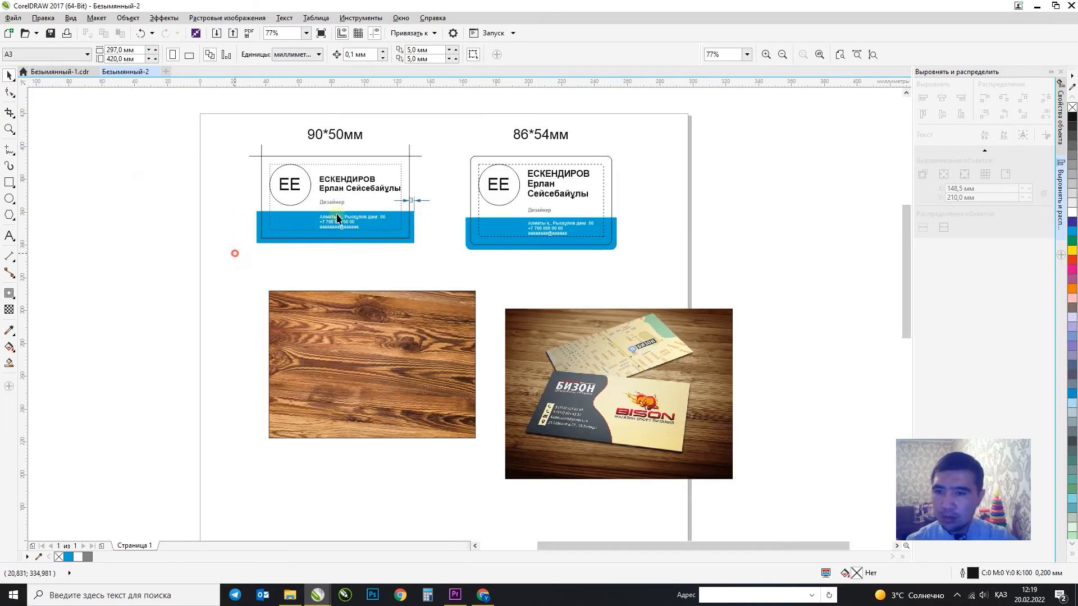
{"action": "left_click_drag", "start_coordinate": [234, 253], "coordinate": [225, 354]}
Drop a copy of the card, fill its outline white and send it behind the blue band.
{"action": "right_click", "coordinate": [225, 354]}
{"action": "key", "text": "F2"}
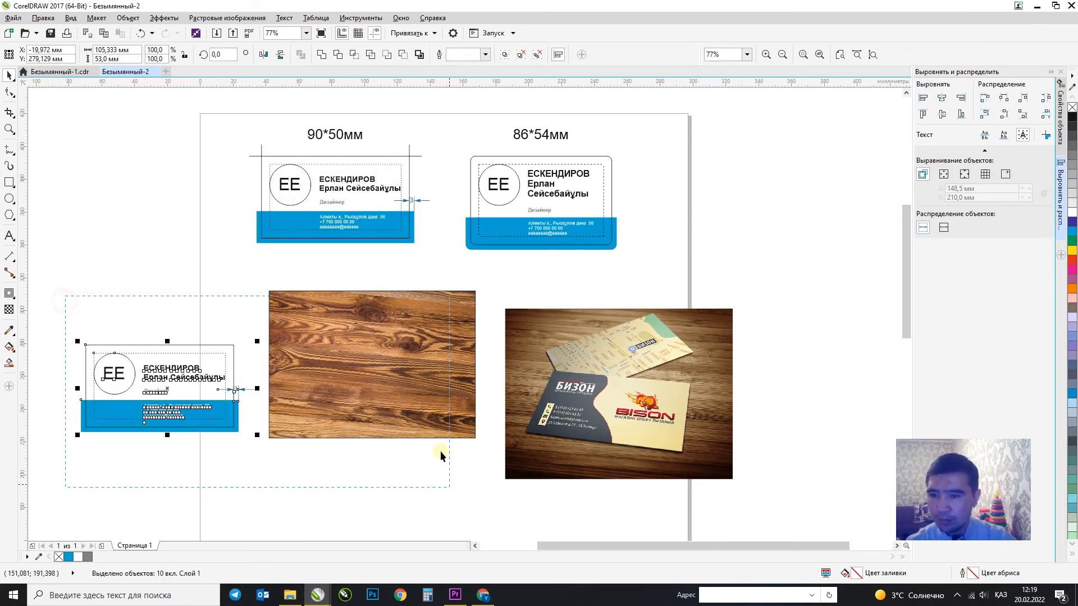
{"action": "left_click_drag", "start_coordinate": [441, 456], "coordinate": [449, 486]}
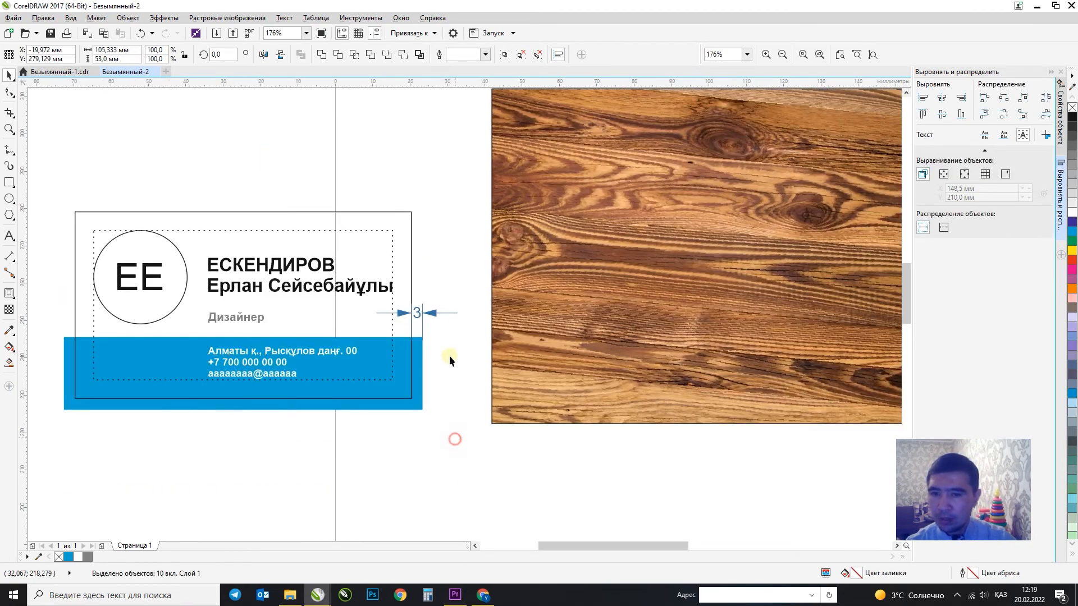
{"action": "left_click", "coordinate": [413, 313]}
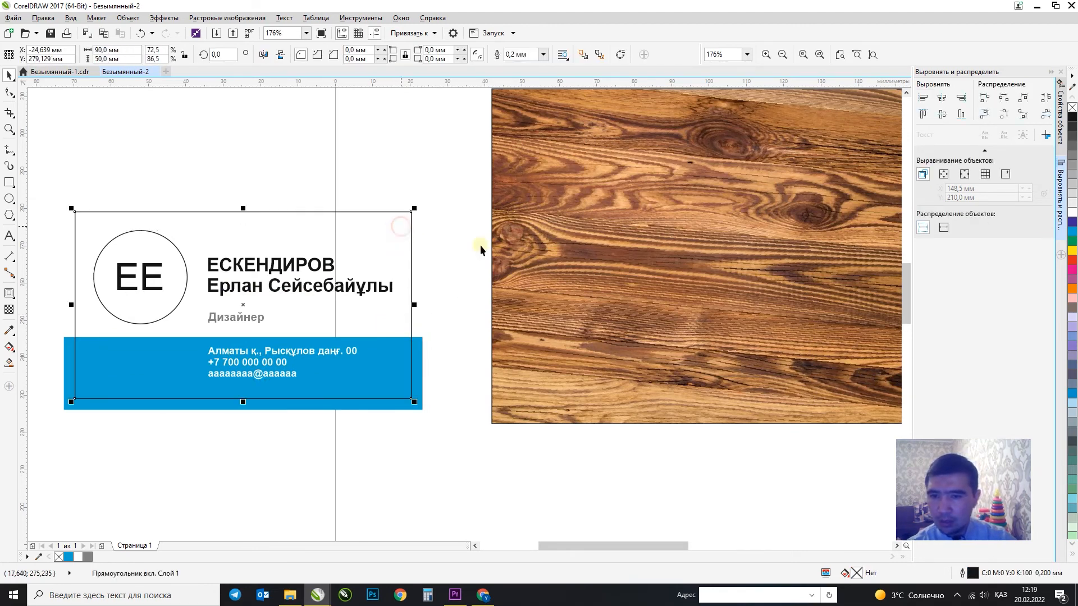
{"action": "left_click", "coordinate": [1072, 217]}
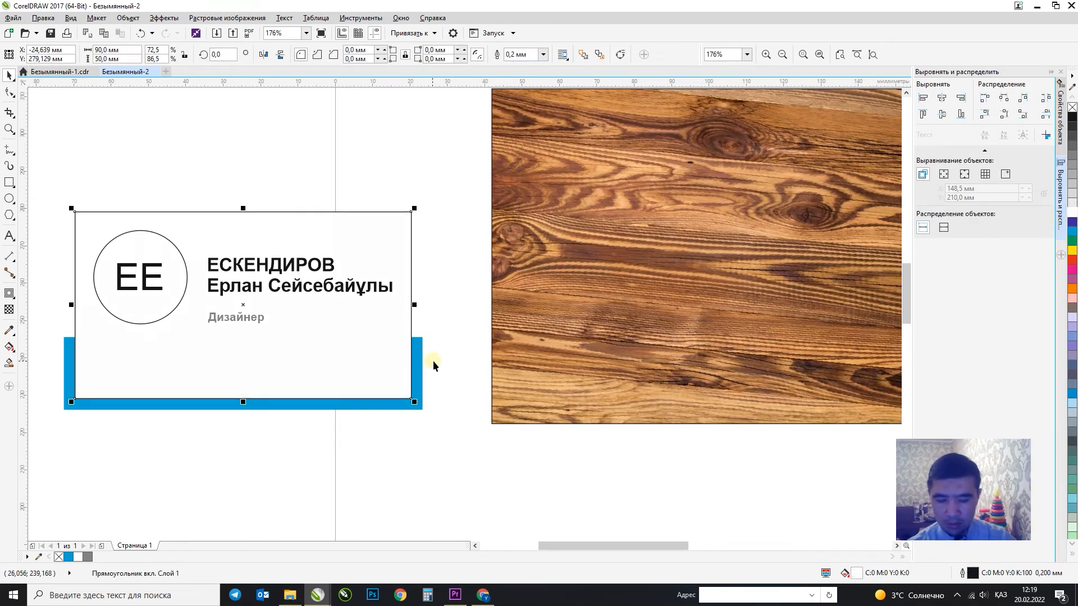
{"action": "left_click", "coordinate": [415, 359]}
{"action": "key", "text": "shift+Page_Down"}
Intersect the blue band with the card outline and fill the trimmed band cyan.
{"action": "left_click", "coordinate": [415, 357]}
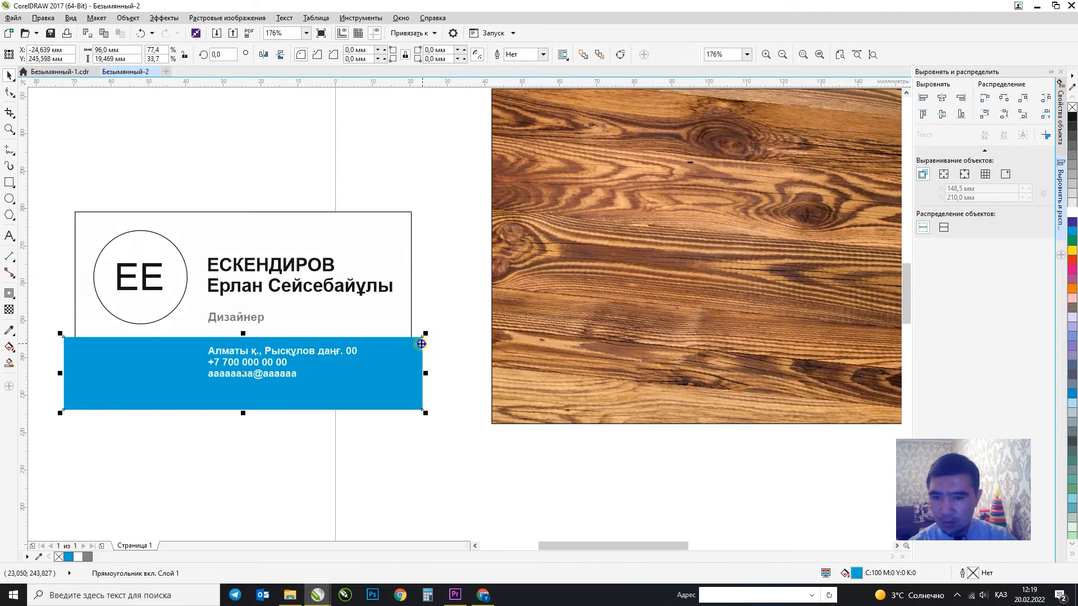
{"action": "right_click", "coordinate": [422, 344]}
{"action": "left_click", "coordinate": [445, 426]}
{"action": "left_click", "coordinate": [411, 318], "text": "shift"}
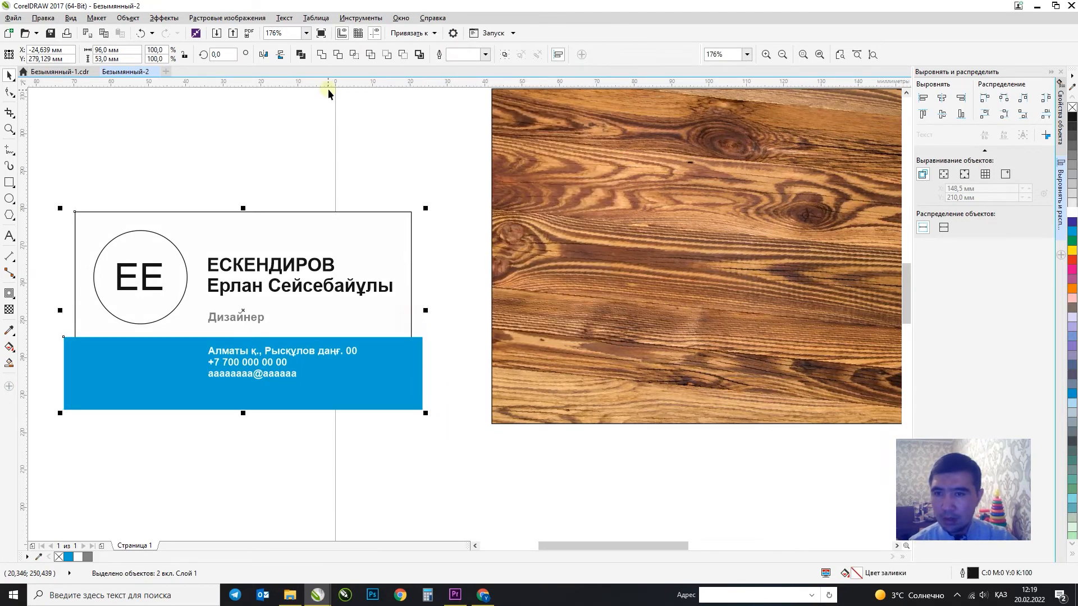
{"action": "left_click", "coordinate": [353, 55]}
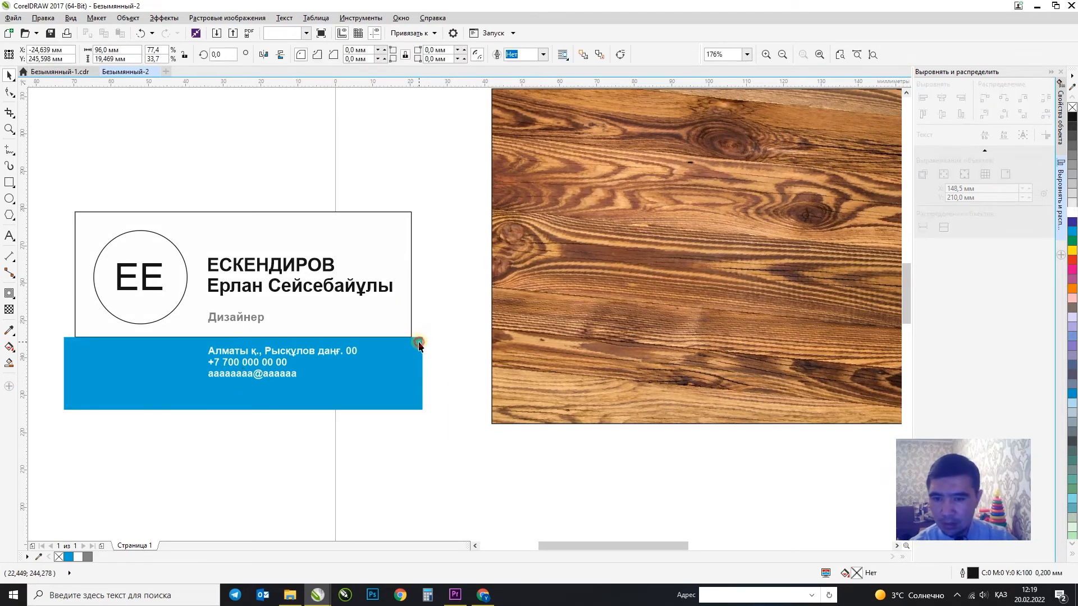
{"action": "left_click", "coordinate": [1072, 231]}
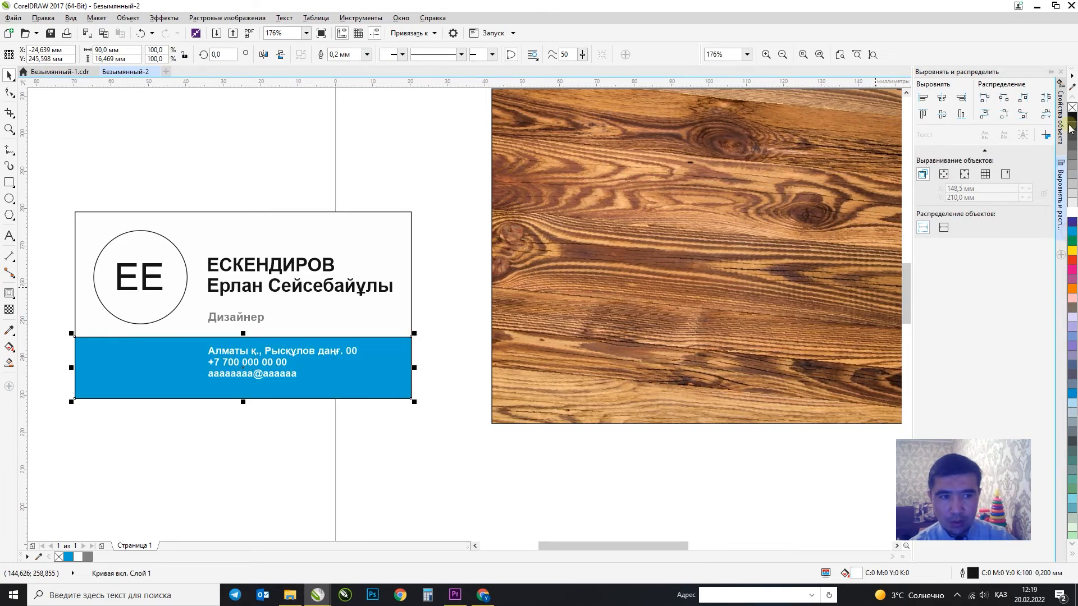
Group the seven card objects and move the card onto the wood panel.
{"action": "left_click_drag", "start_coordinate": [427, 202], "coordinate": [31, 459]}
{"action": "key", "text": "ctrl+g"}
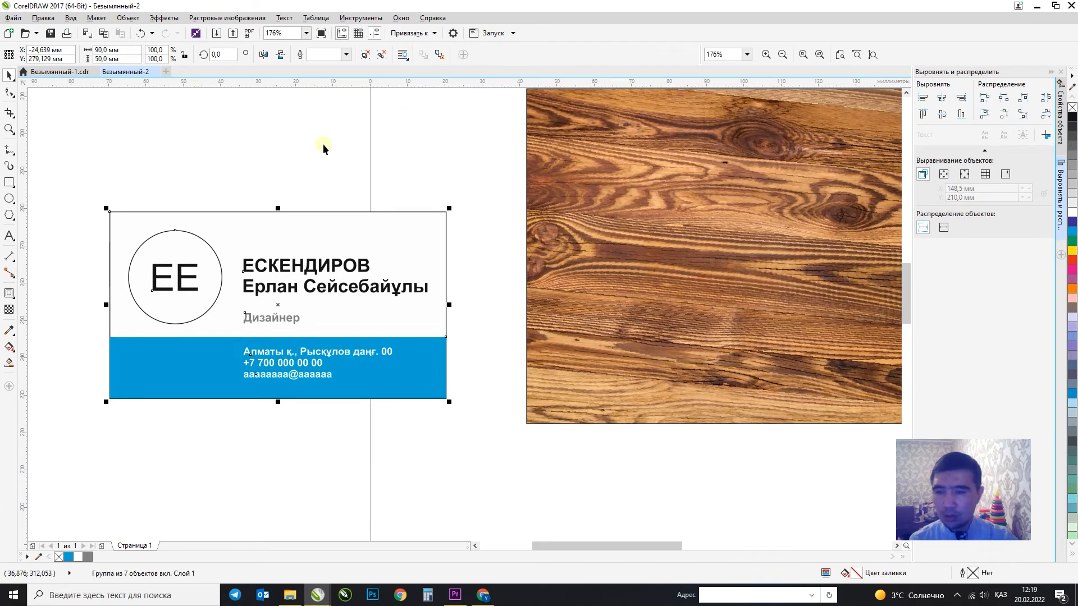
{"action": "scroll", "coordinate": [229, 227], "scroll_direction": "down", "scroll_amount": 2}
{"action": "left_click_drag", "start_coordinate": [229, 226], "coordinate": [514, 199]}
{"action": "key", "text": "F2"}
{"action": "left_click_drag", "start_coordinate": [380, 121], "coordinate": [652, 345]}
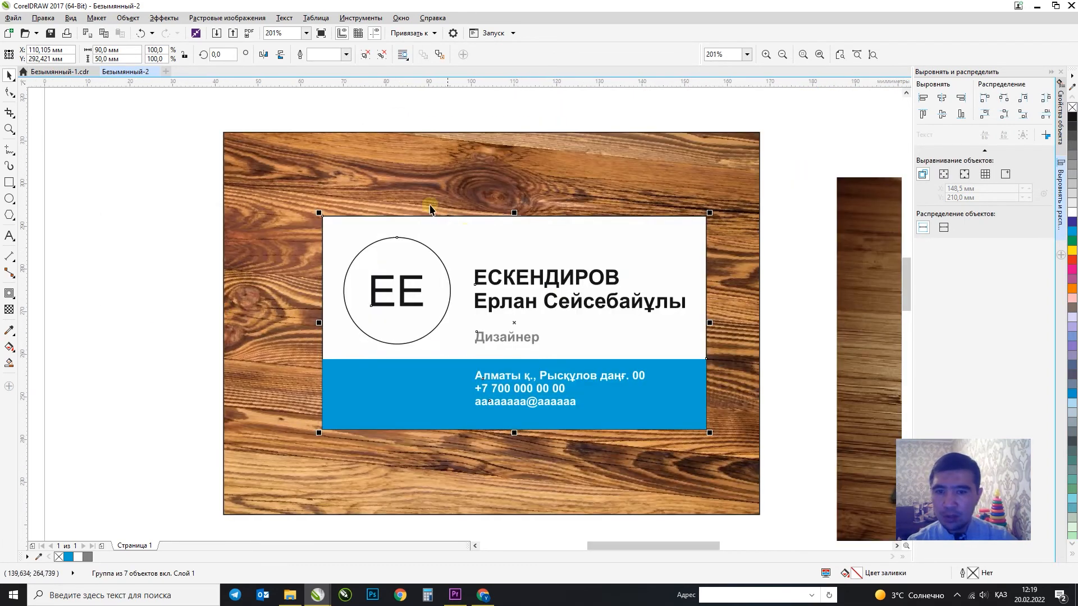
{"action": "left_click", "coordinate": [174, 18]}
Add a perspective to the card and drag its four corner nodes so it lies tilted on the wood.
{"action": "left_click", "coordinate": [185, 164]}
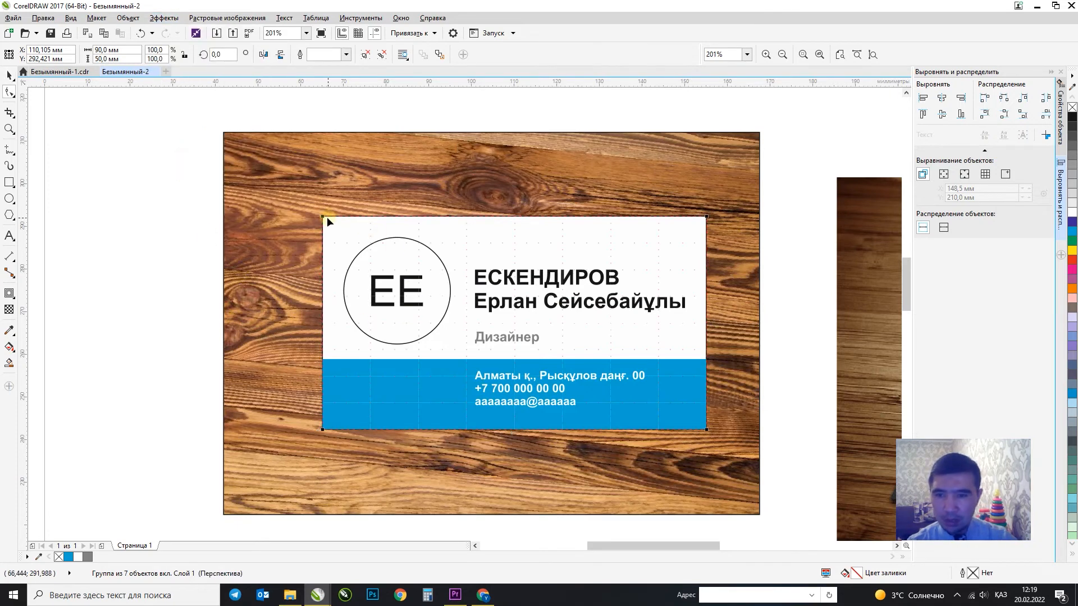
{"action": "left_click_drag", "start_coordinate": [326, 216], "coordinate": [417, 229]}
{"action": "scroll", "coordinate": [220, 216], "scroll_direction": "down", "scroll_amount": 2}
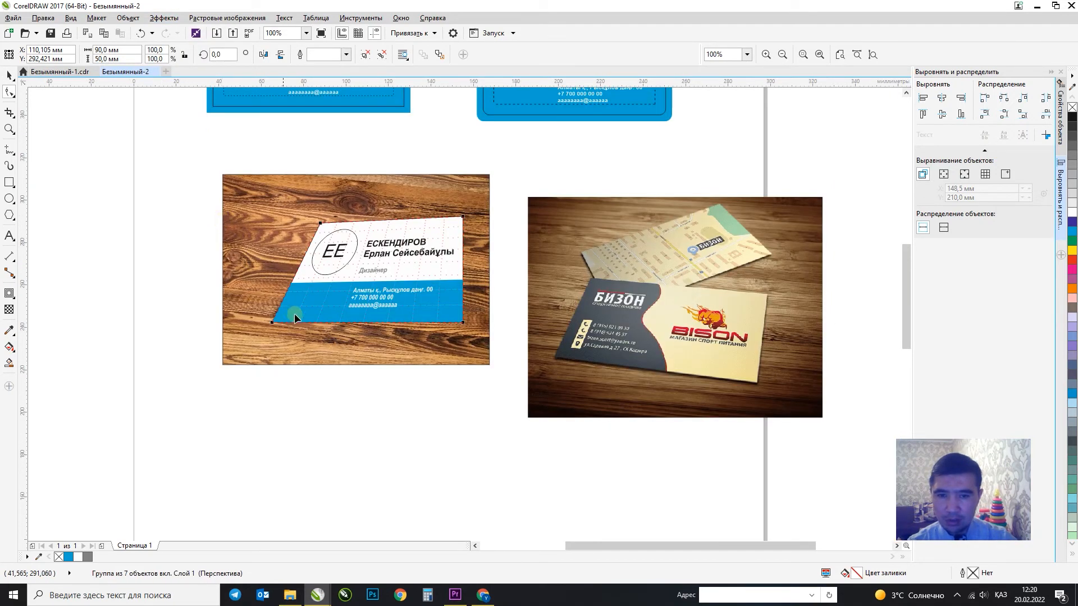
{"action": "left_click_drag", "start_coordinate": [261, 307], "coordinate": [258, 304]}
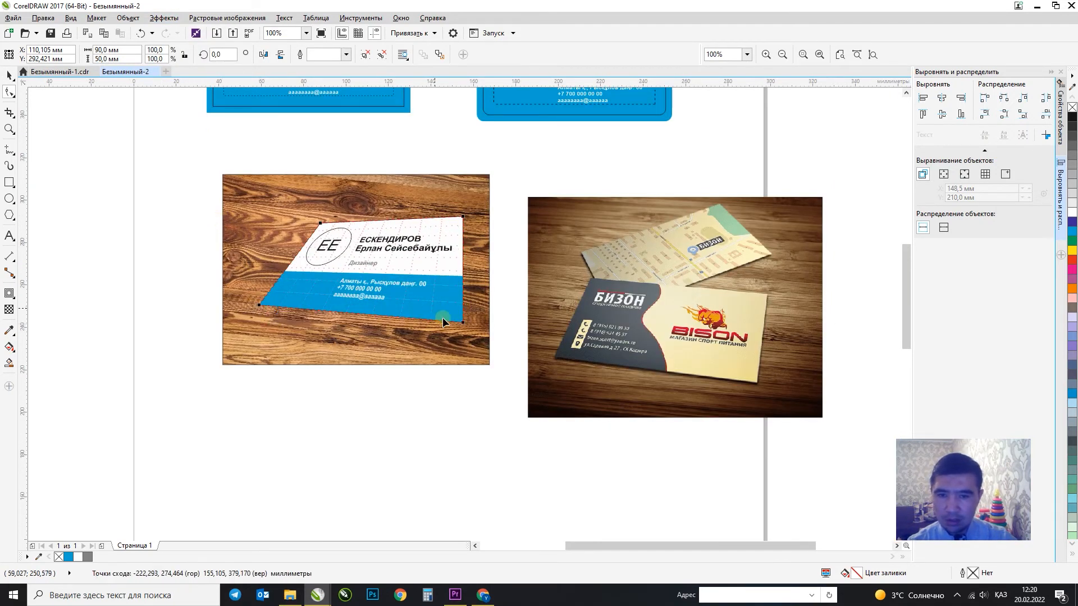
{"action": "left_click_drag", "start_coordinate": [461, 324], "coordinate": [421, 338]}
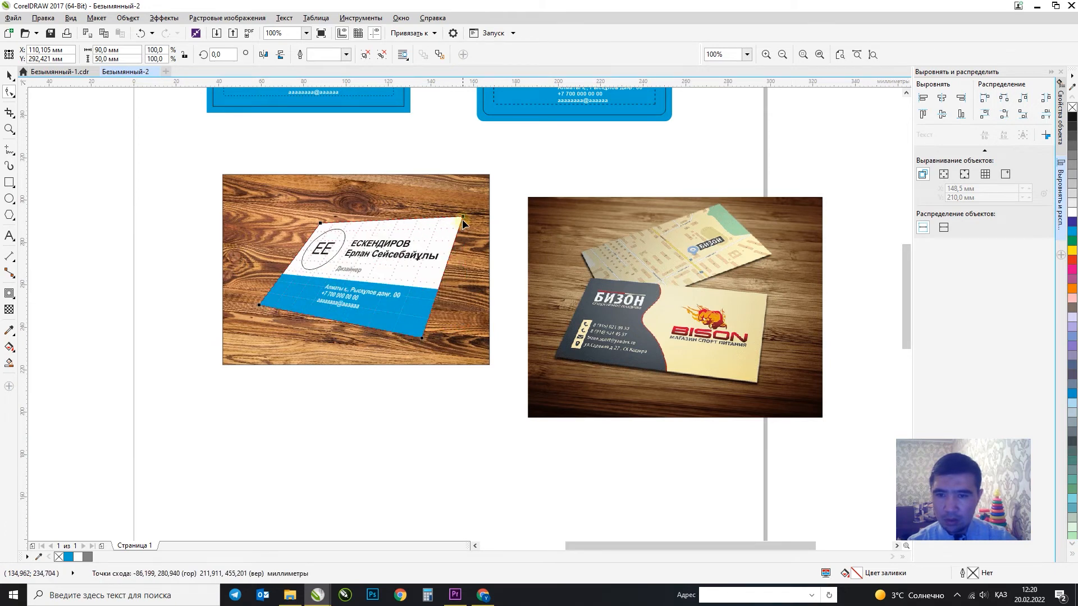
{"action": "left_click_drag", "start_coordinate": [464, 217], "coordinate": [458, 256]}
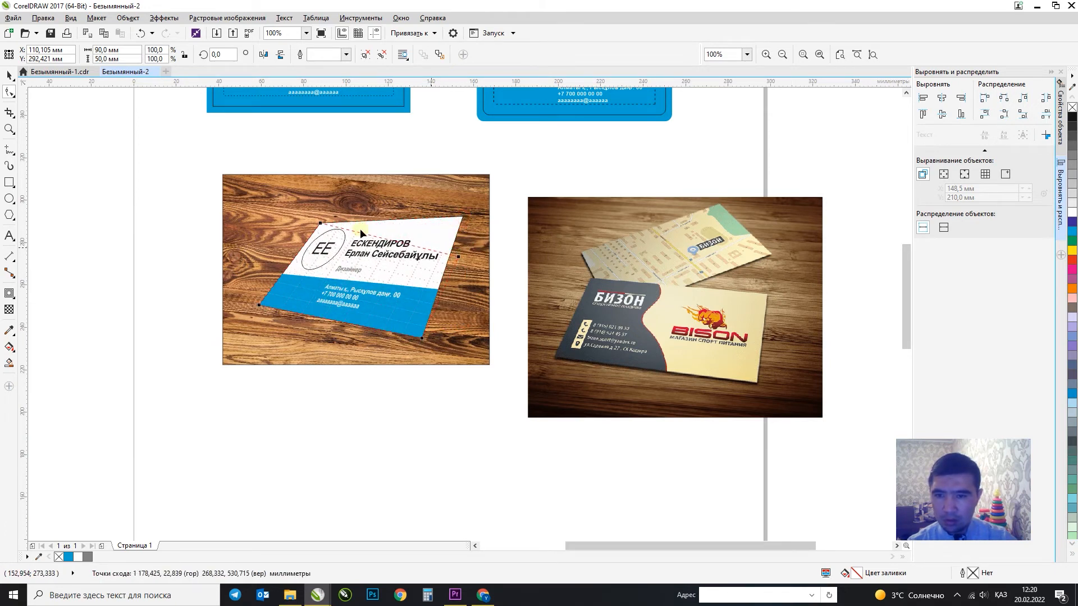
{"action": "left_click_drag", "start_coordinate": [320, 222], "coordinate": [306, 242]}
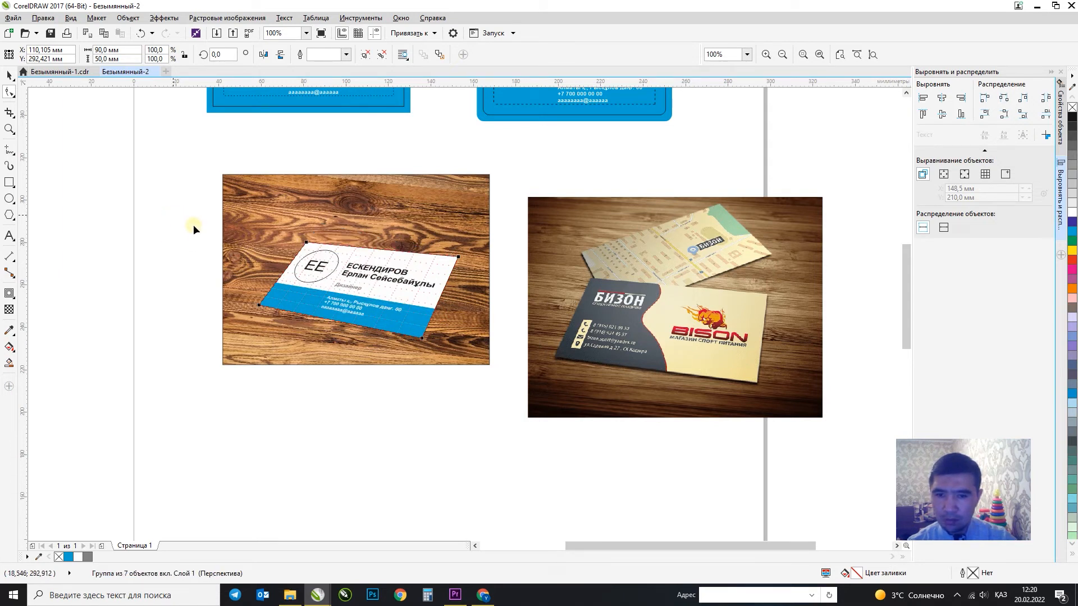
{"action": "left_click_drag", "start_coordinate": [456, 252], "coordinate": [443, 255]}
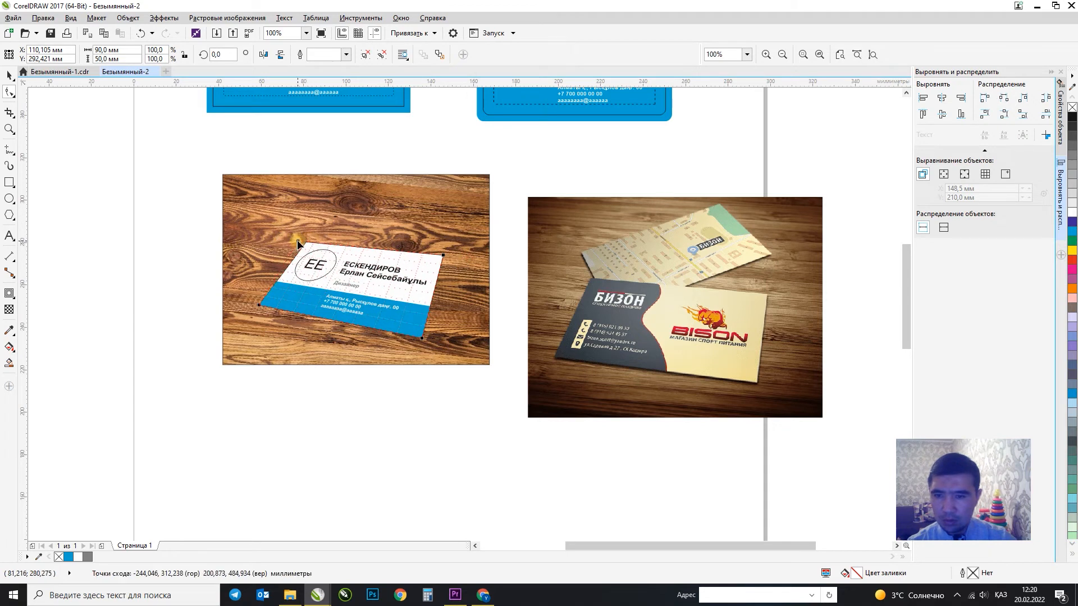
{"action": "left_click_drag", "start_coordinate": [298, 238], "coordinate": [293, 232]}
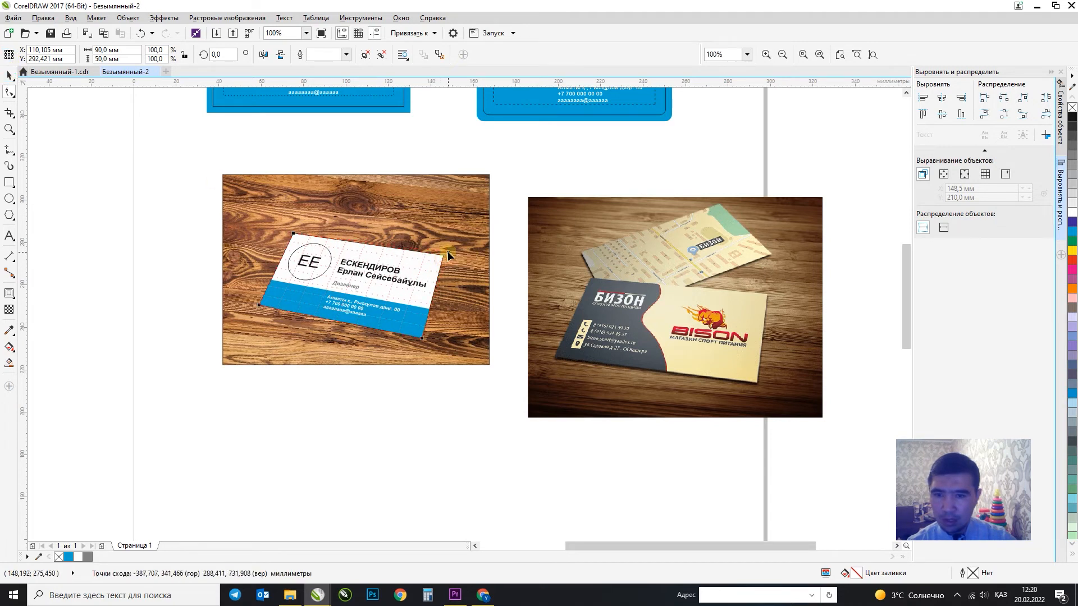
Reposition the perspective card slightly up, then down, on the wood texture.
{"action": "left_click", "coordinate": [9, 74]}
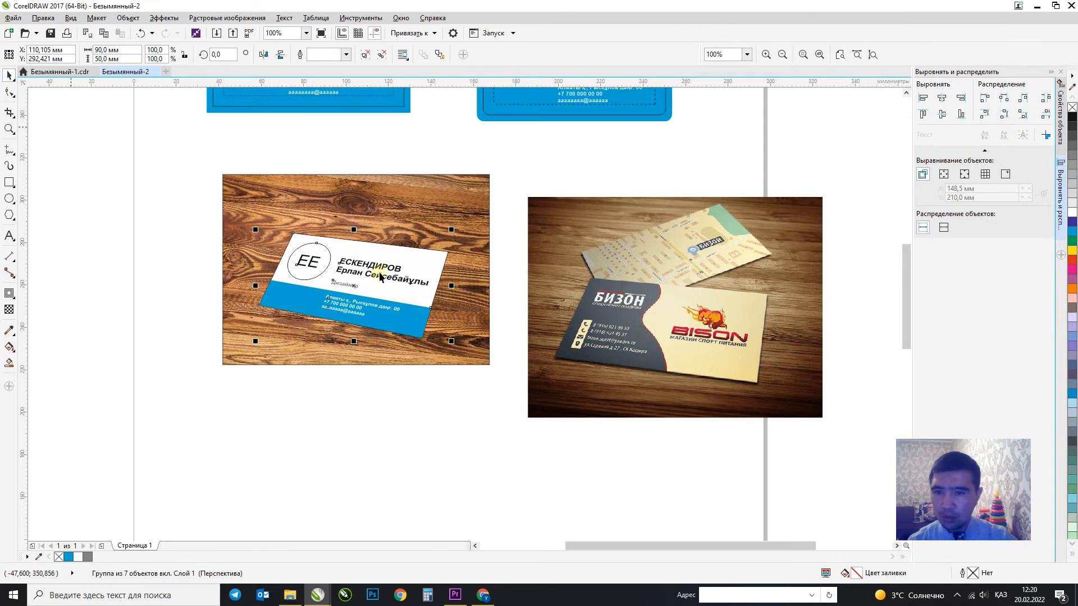
{"action": "left_click_drag", "start_coordinate": [374, 283], "coordinate": [377, 262]}
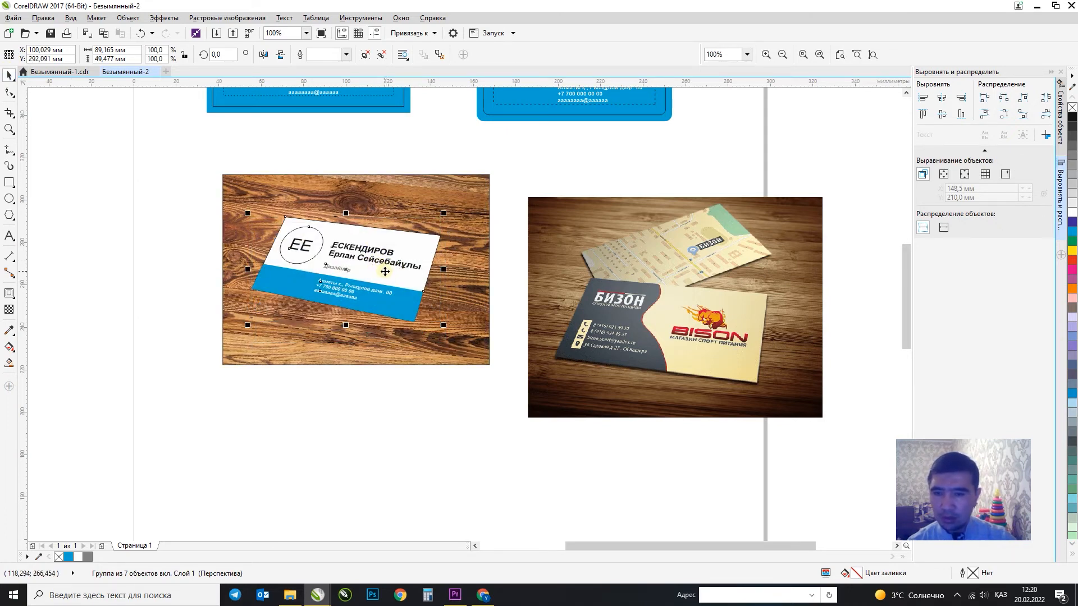
{"action": "left_click_drag", "start_coordinate": [382, 268], "coordinate": [383, 296]}
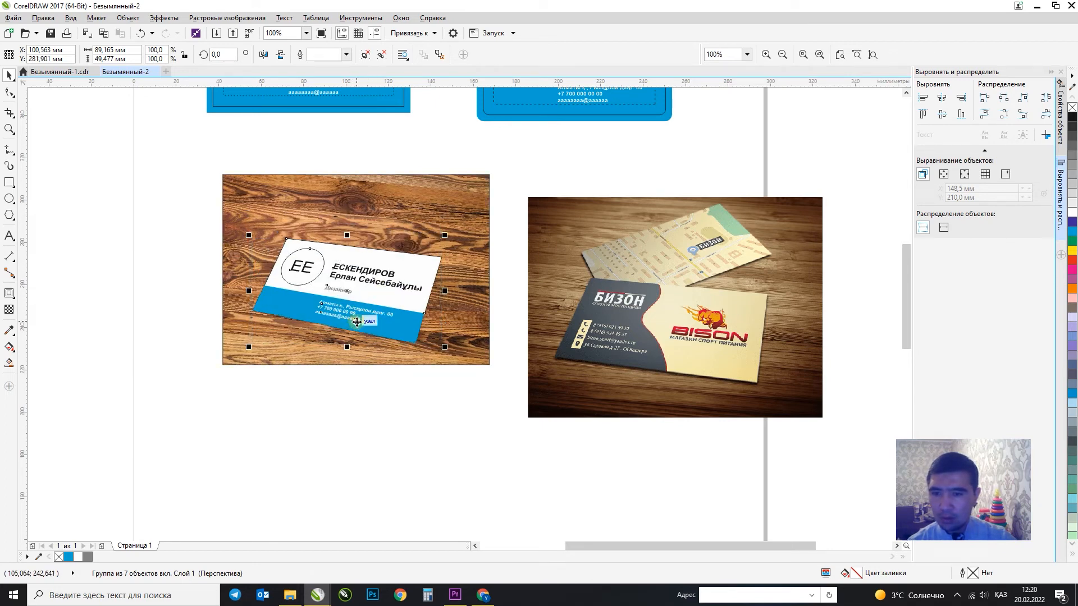
{"action": "left_click", "coordinate": [11, 295]}
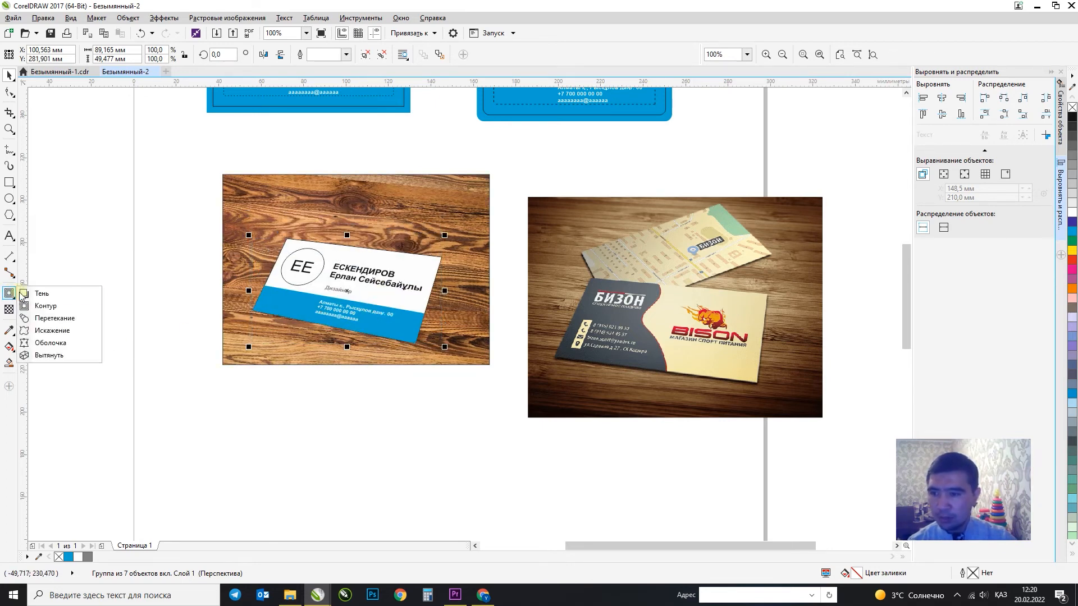
Add a flat bottom-right drop shadow under the card with Обычный blending.
{"action": "left_click", "coordinate": [35, 294]}
{"action": "left_click_drag", "start_coordinate": [346, 291], "coordinate": [351, 365]}
{"action": "left_click", "coordinate": [28, 54]}
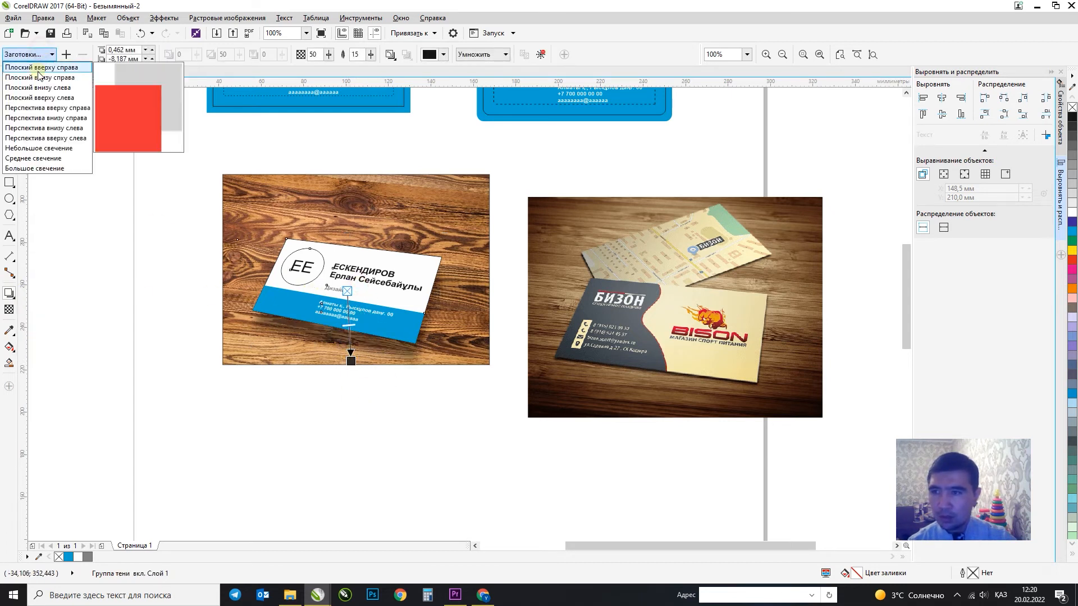
{"action": "left_click", "coordinate": [39, 77]}
{"action": "left_click_drag", "start_coordinate": [444, 378], "coordinate": [372, 350]}
{"action": "left_click", "coordinate": [482, 55]}
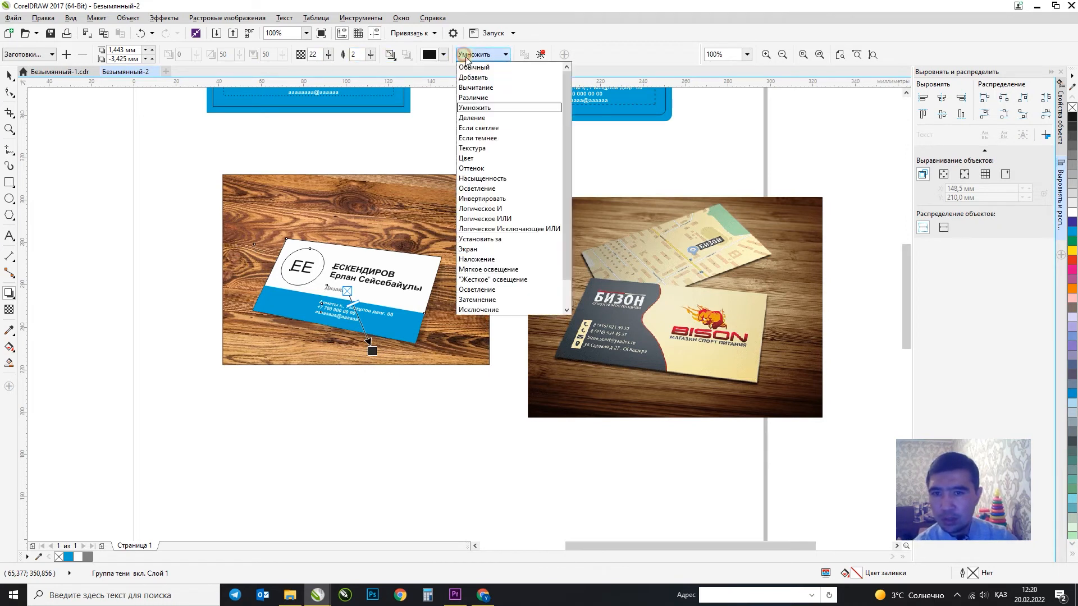
{"action": "left_click", "coordinate": [474, 64]}
Set the shadow opacity to 40 and pull the shadow closer to the card.
{"action": "double_click", "coordinate": [313, 57]}
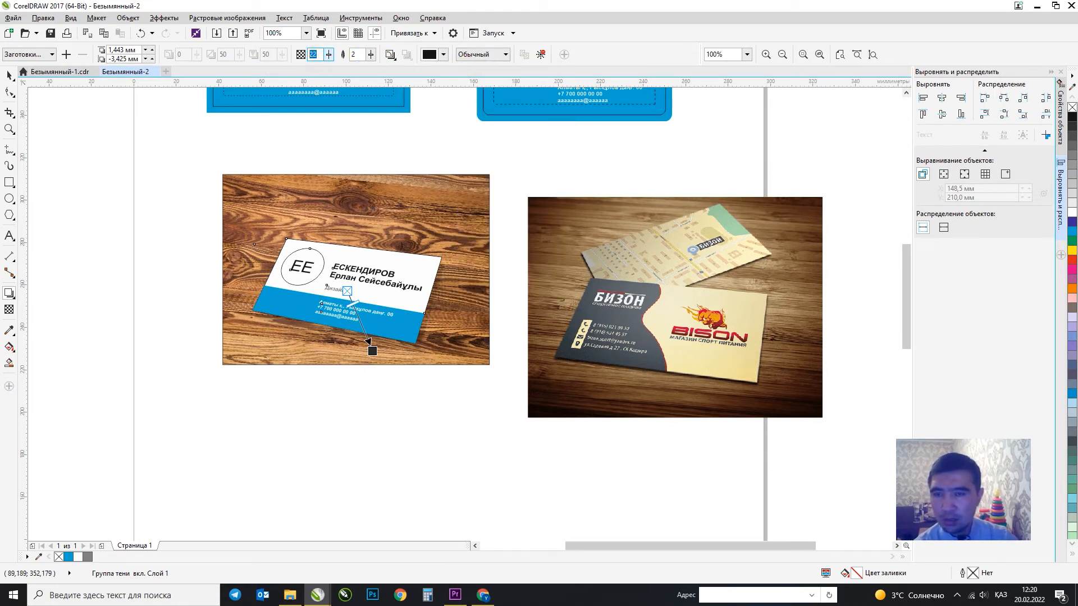
{"action": "type", "text": "40"}
{"action": "key", "text": "Return"}
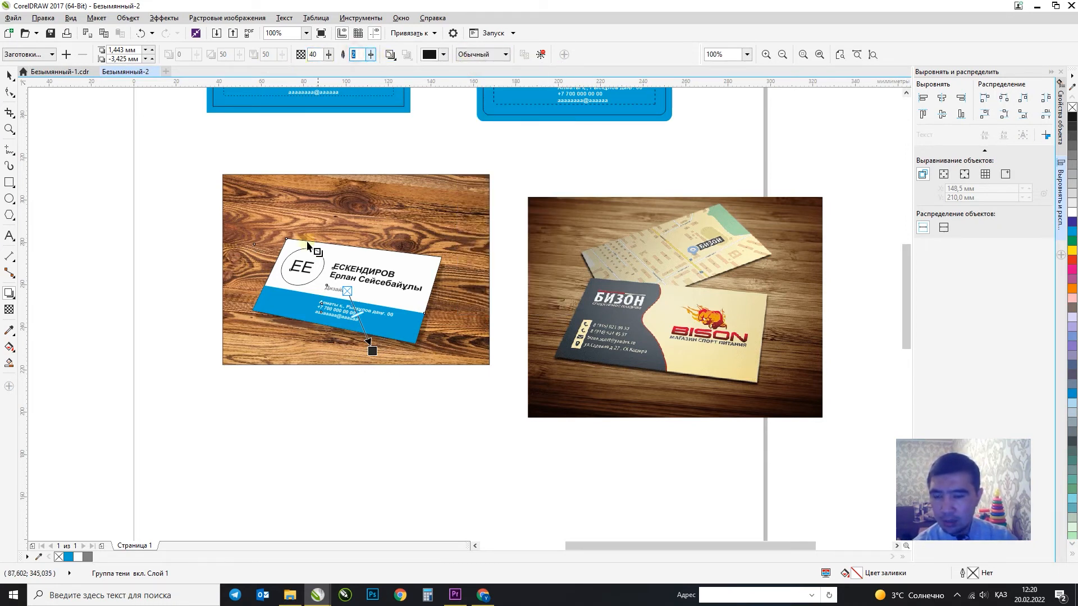
{"action": "scroll", "coordinate": [372, 351], "scroll_direction": "up", "scroll_amount": 1}
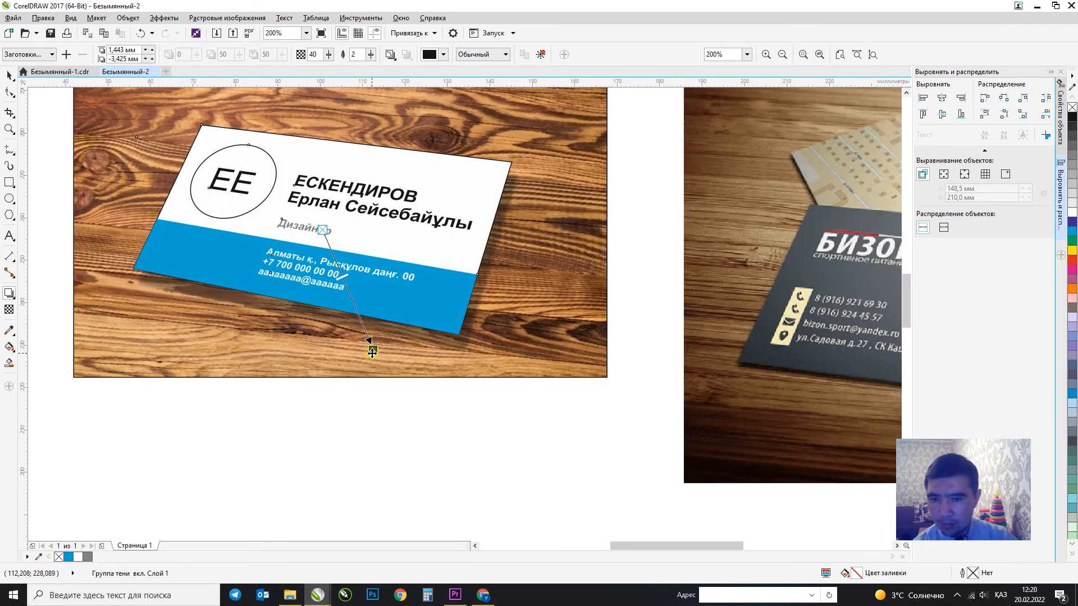
{"action": "left_click_drag", "start_coordinate": [372, 352], "coordinate": [370, 347]}
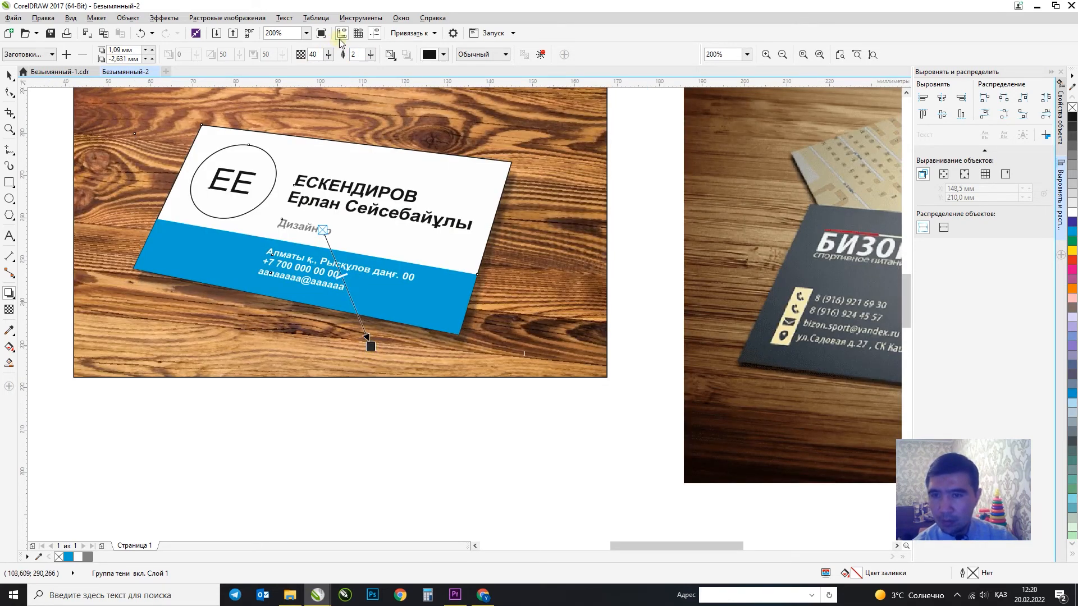
Raise the shadow opacity to 65 and tighten the shadow beneath the card edge.
{"action": "type", "text": "65"}
{"action": "key", "text": "Return"}
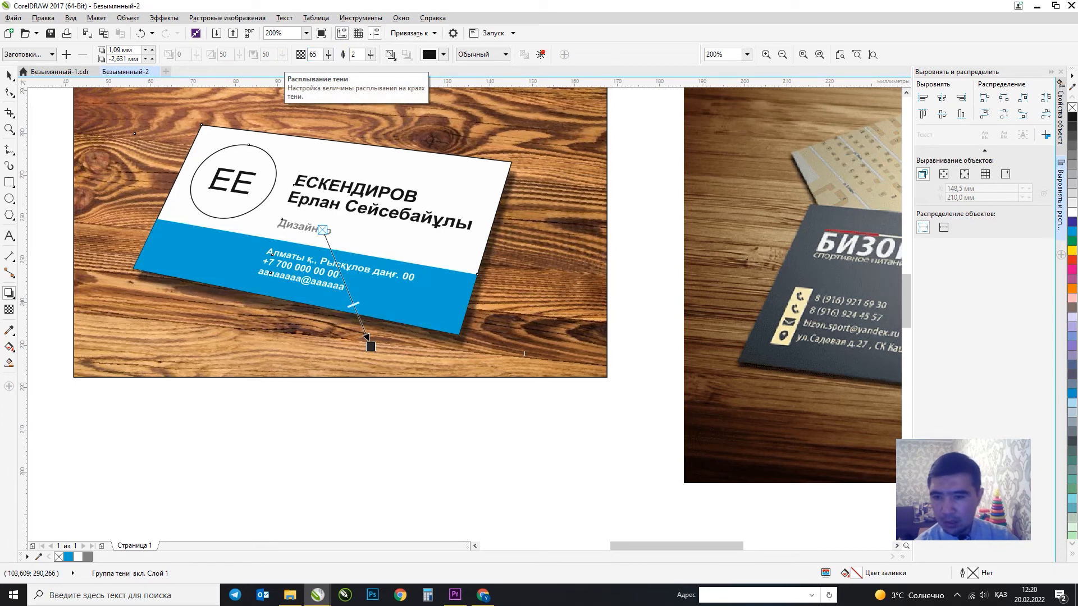
{"action": "scroll", "coordinate": [316, 233], "scroll_direction": "down", "scroll_amount": 1}
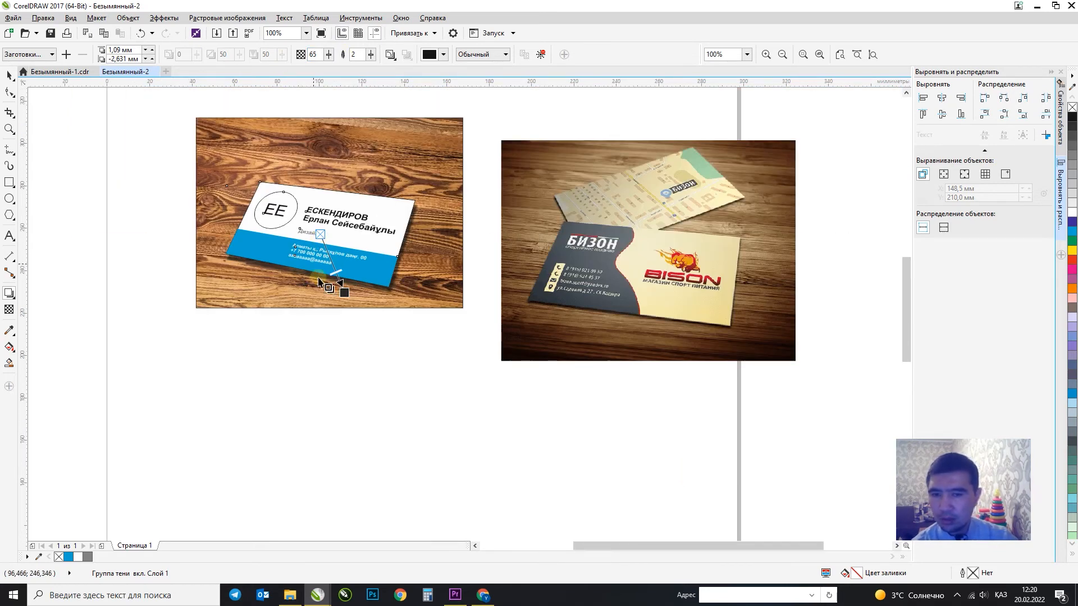
{"action": "scroll", "coordinate": [343, 291], "scroll_direction": "up", "scroll_amount": 1}
{"action": "left_click_drag", "start_coordinate": [355, 296], "coordinate": [355, 288]}
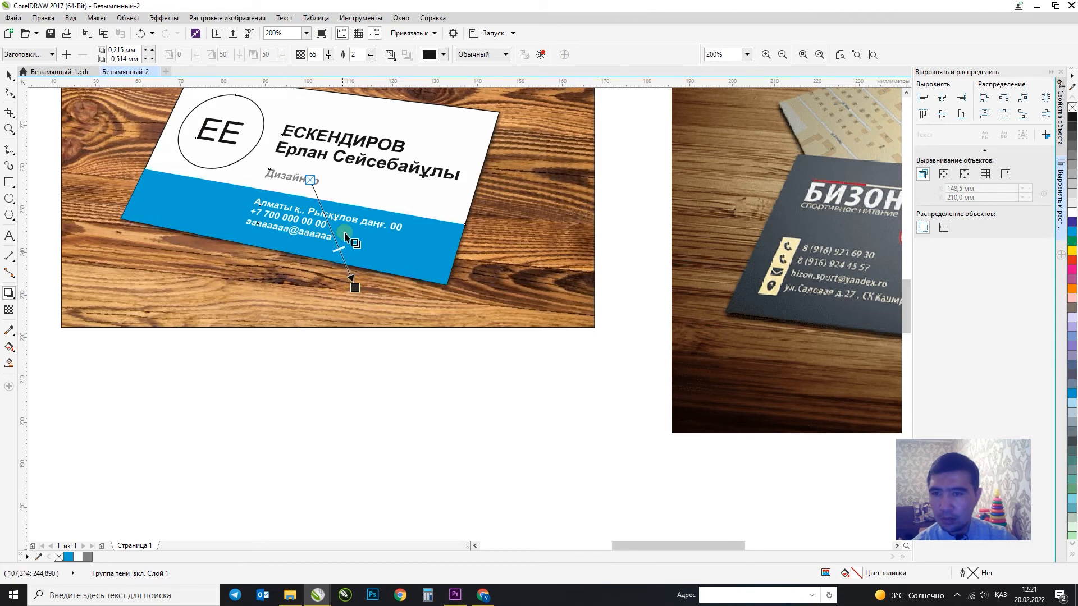
{"action": "scroll", "coordinate": [355, 286], "scroll_direction": "up", "scroll_amount": 2}
{"action": "mouse_move", "coordinate": [363, 255]}
{"action": "left_mouse_down"}
{"action": "mouse_move", "coordinate": [356, 247]}
{"action": "mouse_move", "coordinate": [361, 259]}
{"action": "left_mouse_up"}
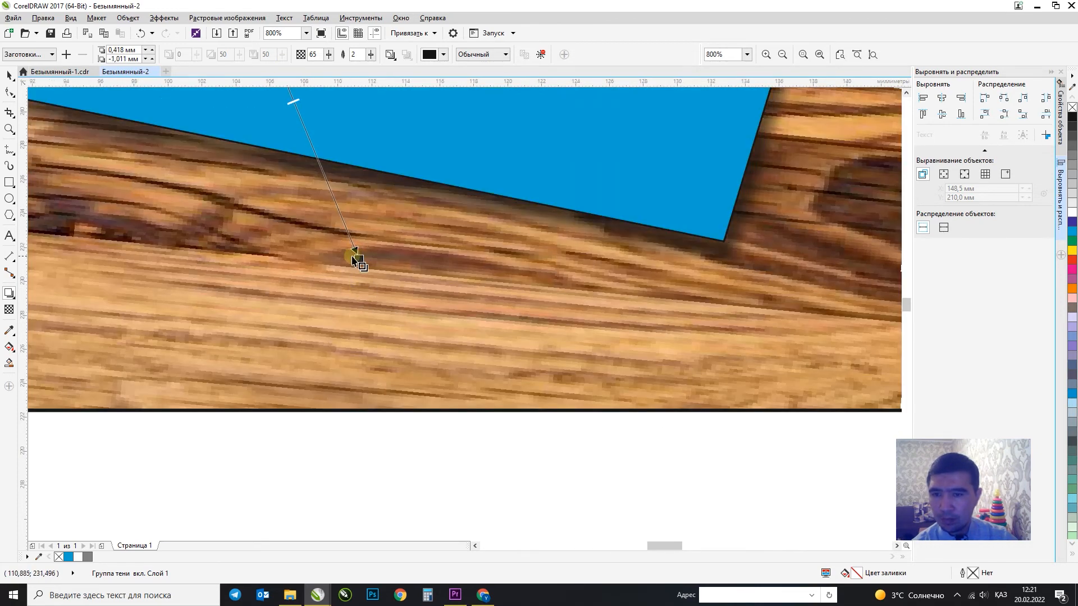
{"action": "scroll", "coordinate": [361, 260], "scroll_direction": "down", "scroll_amount": 3}
{"action": "left_click", "coordinate": [10, 75]}
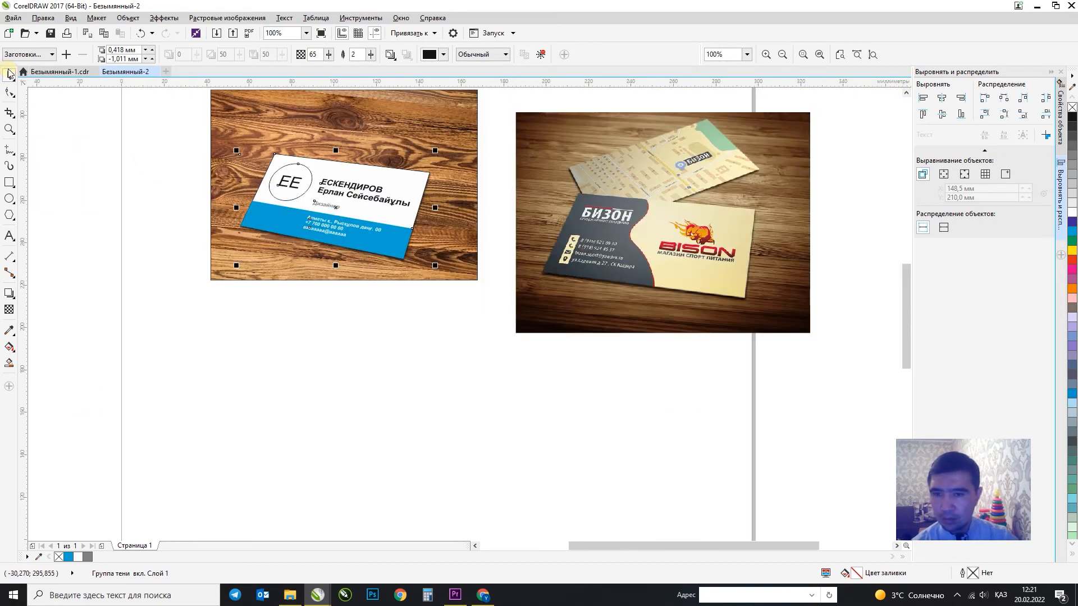
Drop a duplicate of the card group just above the original.
{"action": "left_click", "coordinate": [415, 360]}
{"action": "left_click", "coordinate": [434, 185]}
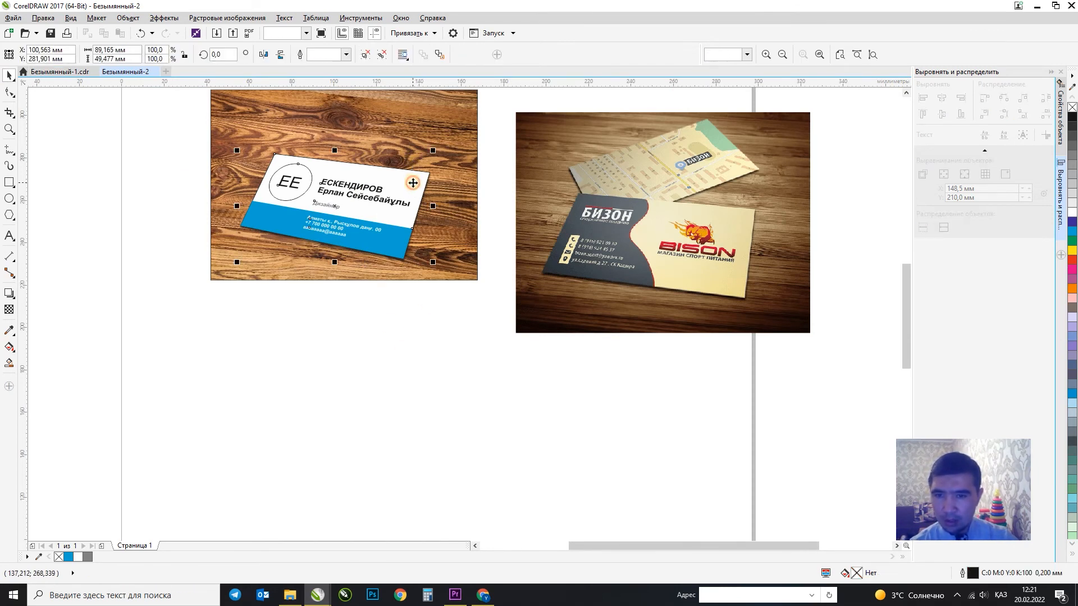
{"action": "left_click", "coordinate": [421, 180]}
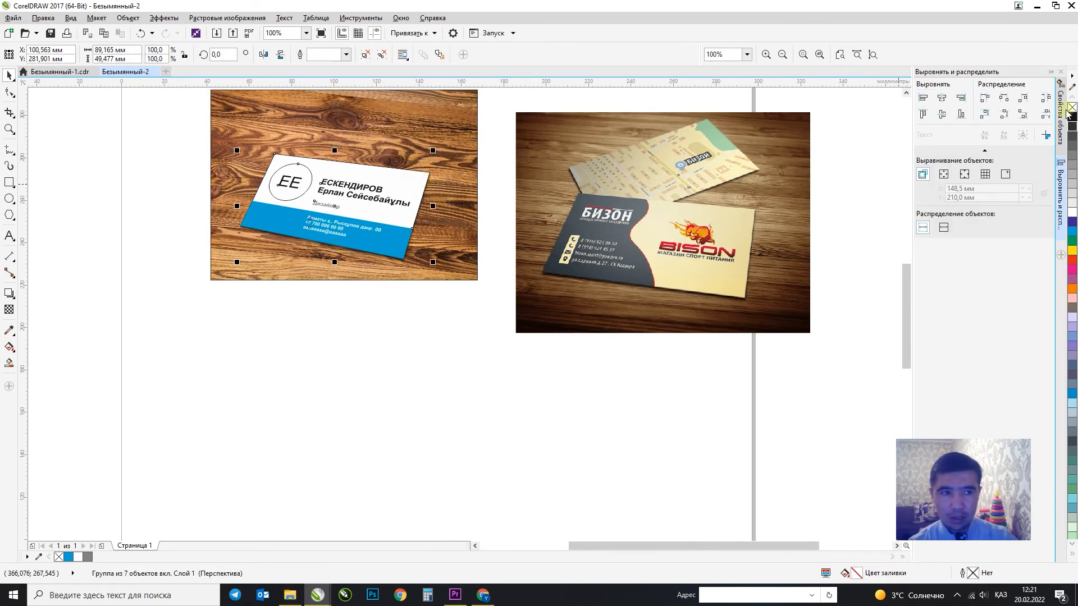
{"action": "left_click", "coordinate": [443, 367]}
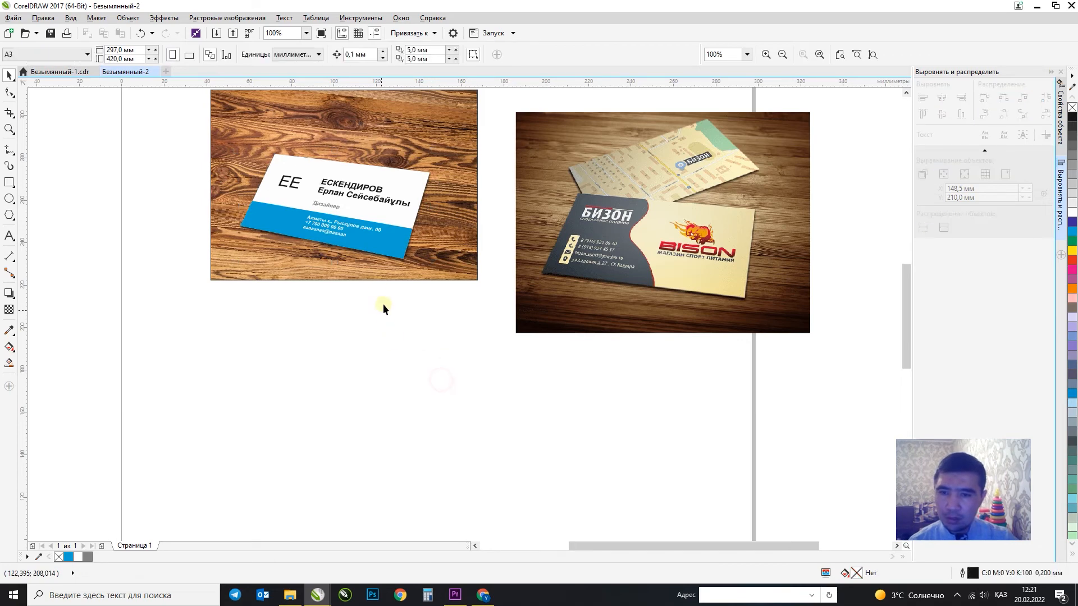
{"action": "left_click", "coordinate": [363, 261]}
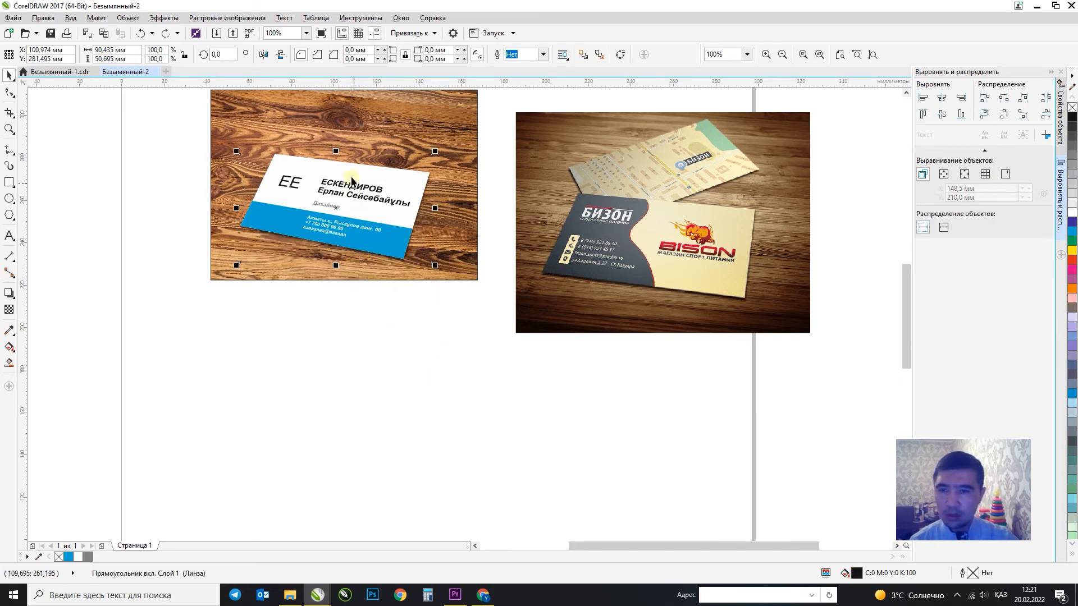
{"action": "scroll", "coordinate": [383, 324], "scroll_direction": "down", "scroll_amount": 2}
{"action": "left_click_drag", "start_coordinate": [519, 351], "coordinate": [519, 352]}
{"action": "left_click", "coordinate": [461, 419]}
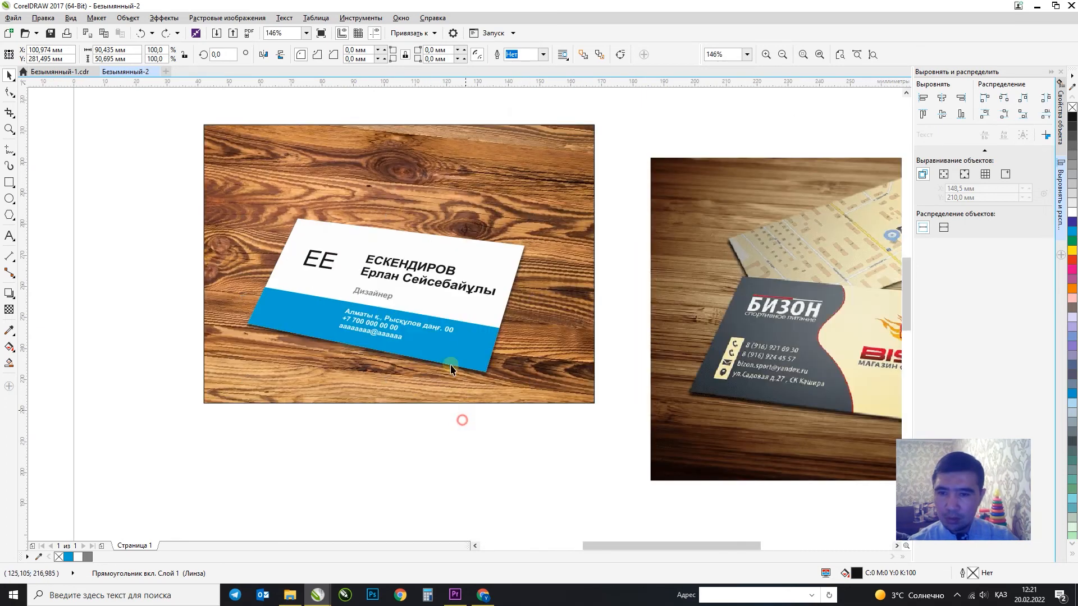
{"action": "left_click_drag", "start_coordinate": [446, 339], "coordinate": [450, 301]}
{"action": "right_click", "coordinate": [446, 293]}
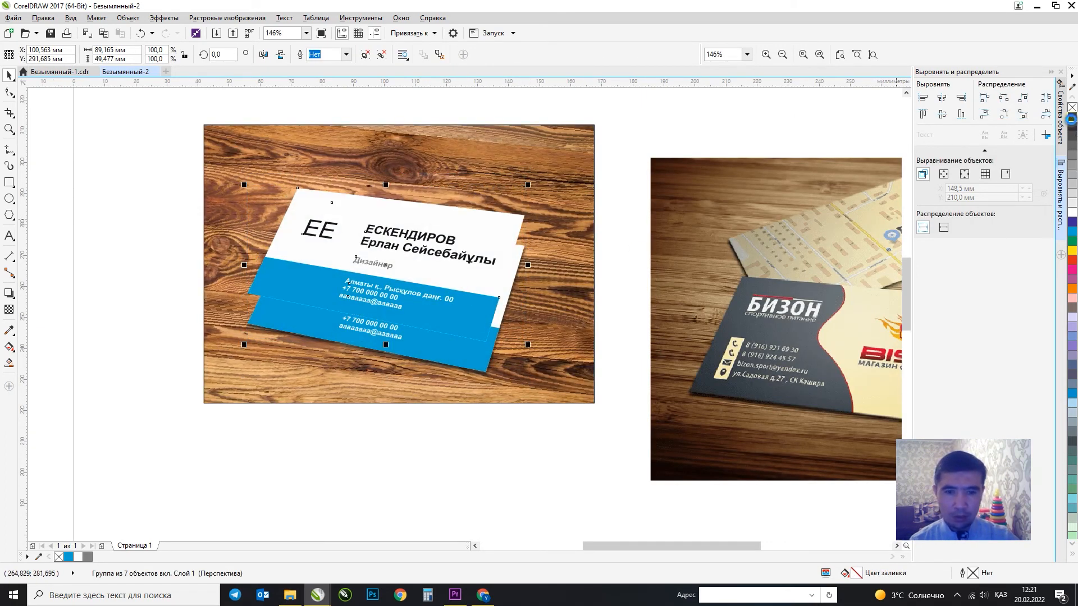
Give the duplicate card a black outline and nudge it down closer to the original.
{"action": "right_click", "coordinate": [1070, 119]}
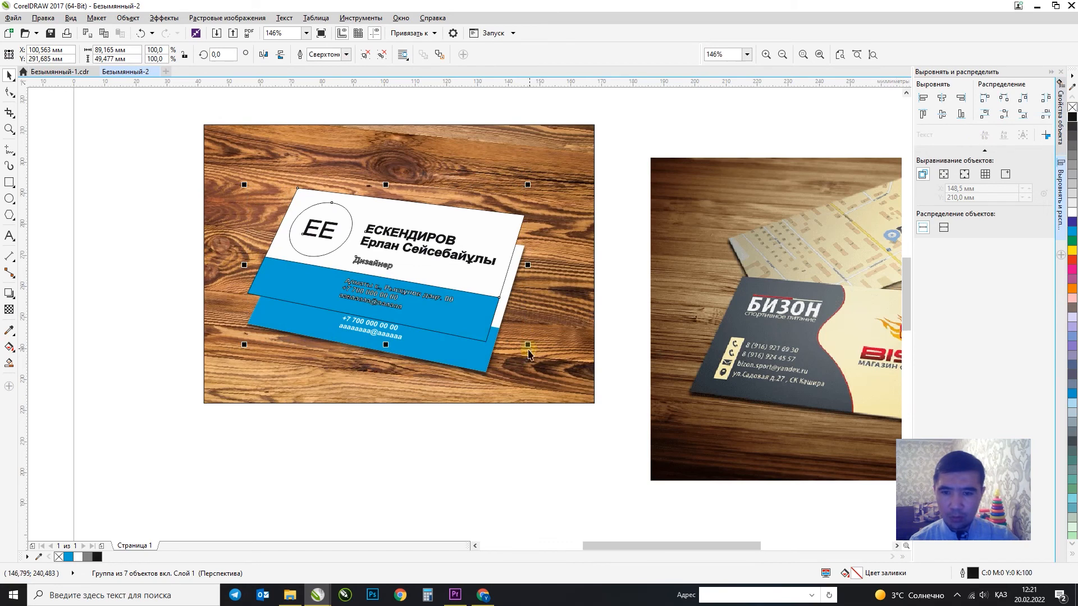
{"action": "right_click", "coordinate": [1072, 123]}
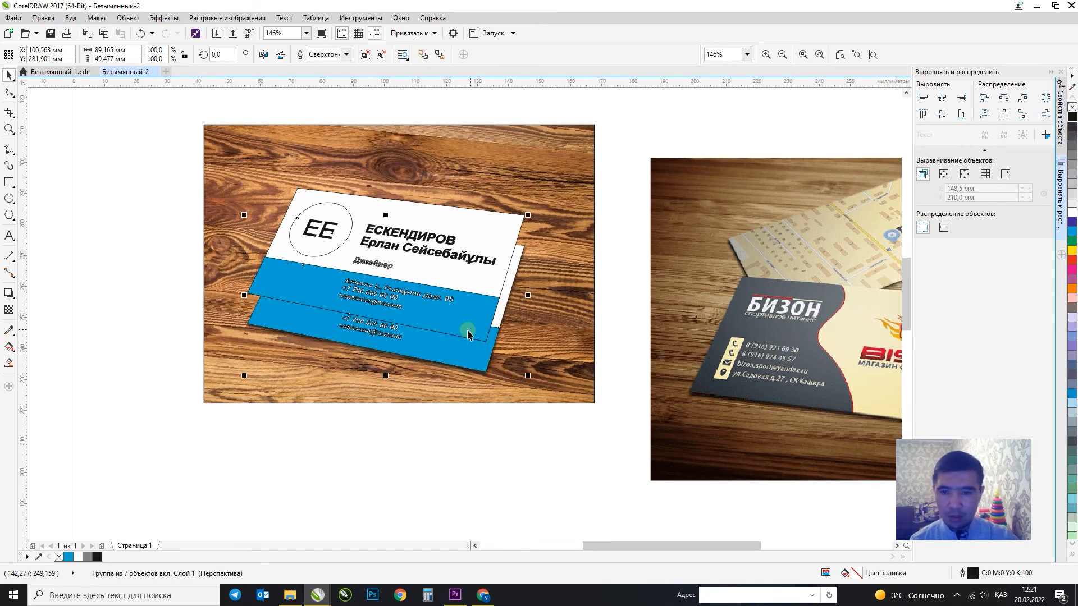
{"action": "left_click", "coordinate": [457, 270]}
{"action": "left_click_drag", "start_coordinate": [469, 232], "coordinate": [470, 242]}
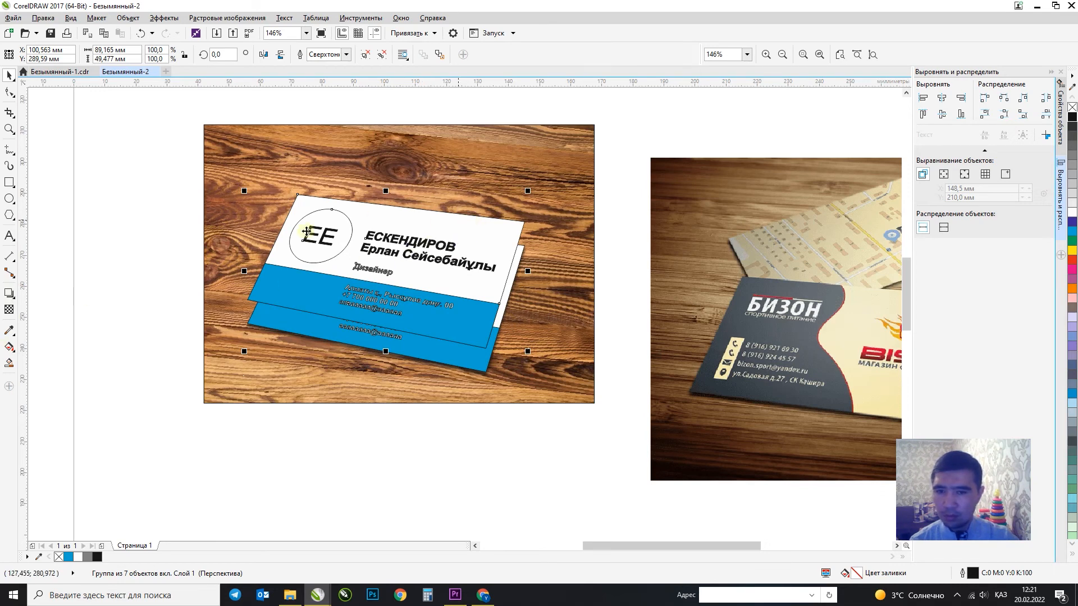
{"action": "left_click", "coordinate": [97, 233]}
{"action": "left_click", "coordinate": [443, 218]}
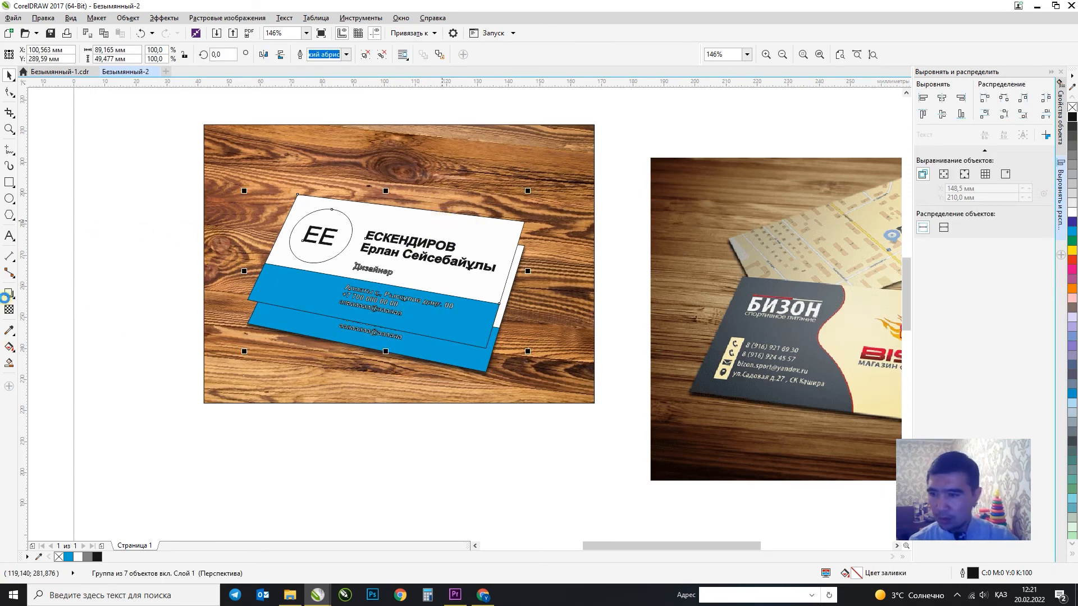
Blend the lower card into the top card with 10 blend steps.
{"action": "left_click", "coordinate": [8, 295]}
{"action": "left_click", "coordinate": [35, 317]}
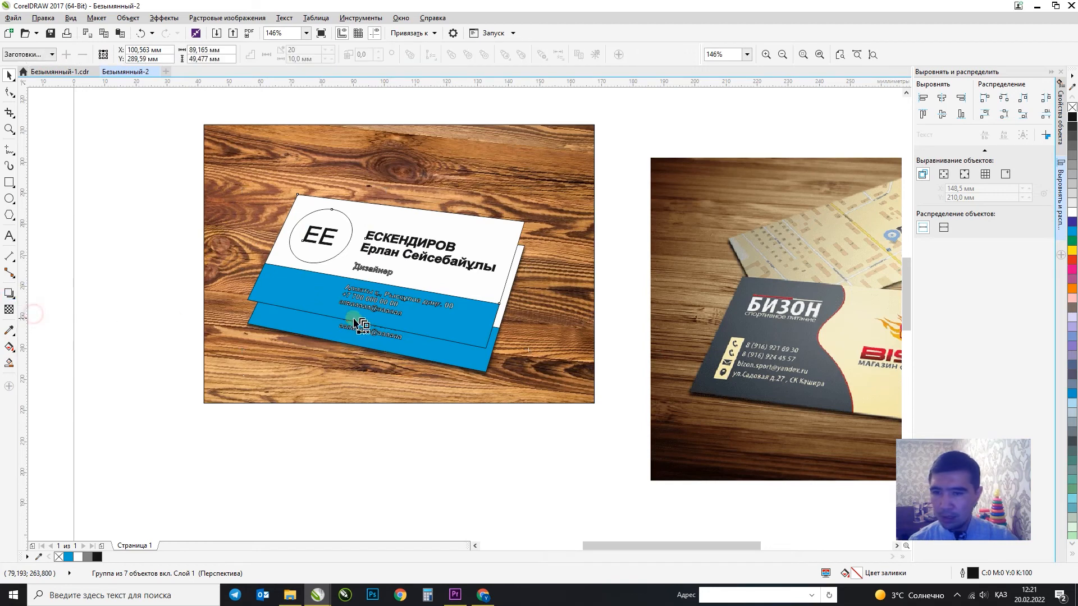
{"action": "left_click_drag", "start_coordinate": [355, 321], "coordinate": [345, 291]}
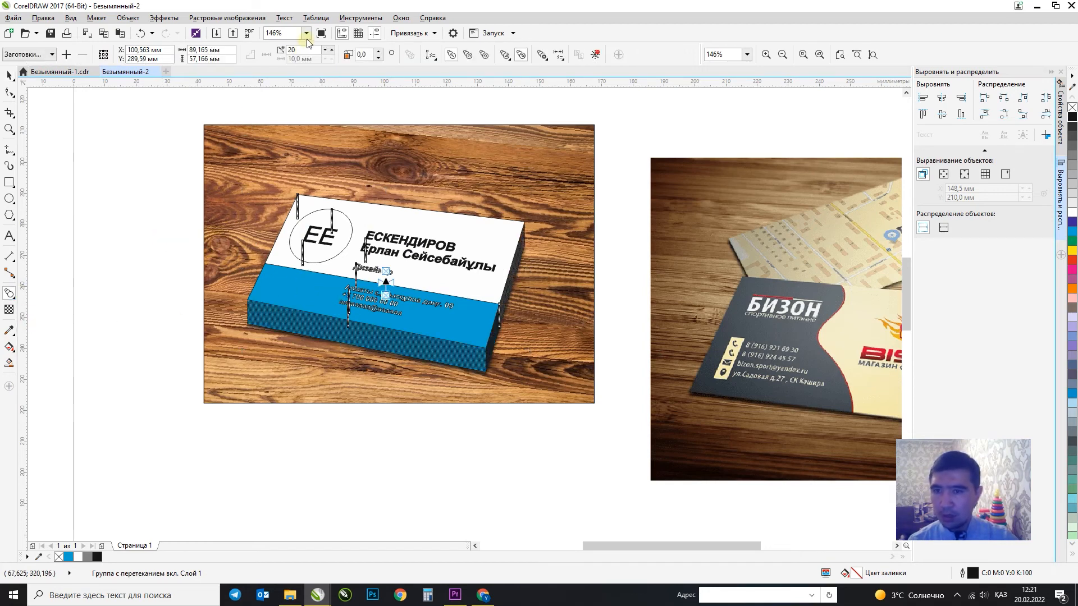
{"action": "type", "text": "8"}
{"action": "key", "text": "Return"}
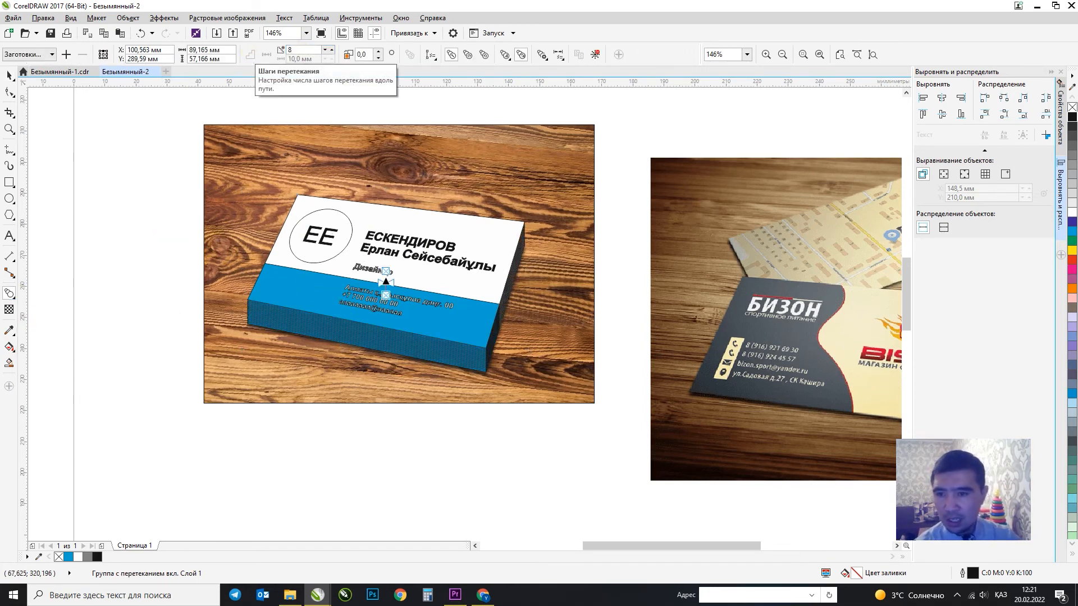
{"action": "type", "text": "10"}
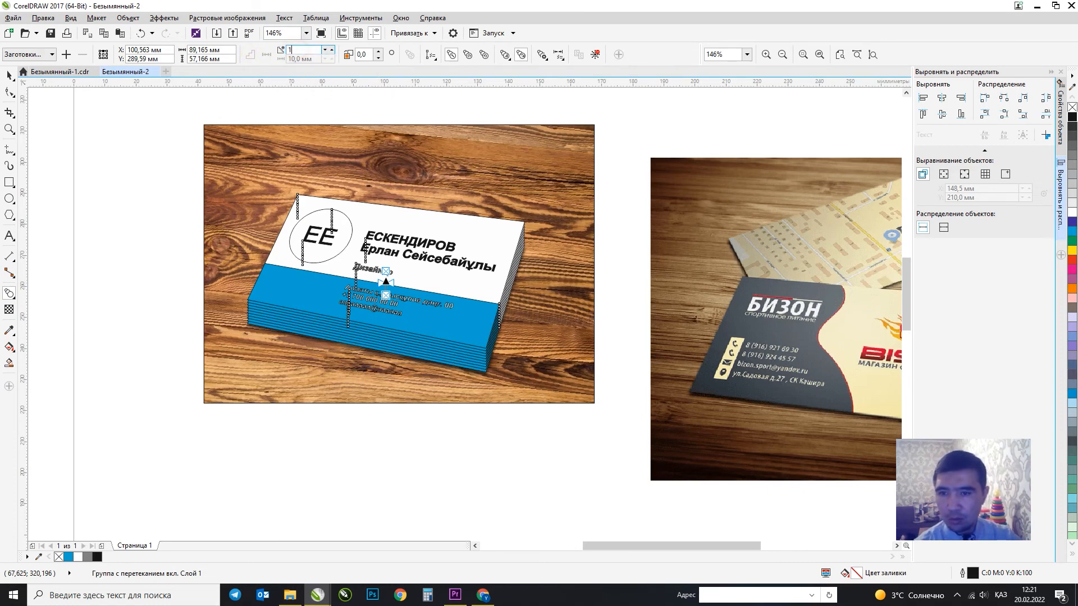
{"action": "key", "text": "Return"}
Remove the black outline from the top card group.
{"action": "left_click", "coordinate": [12, 78]}
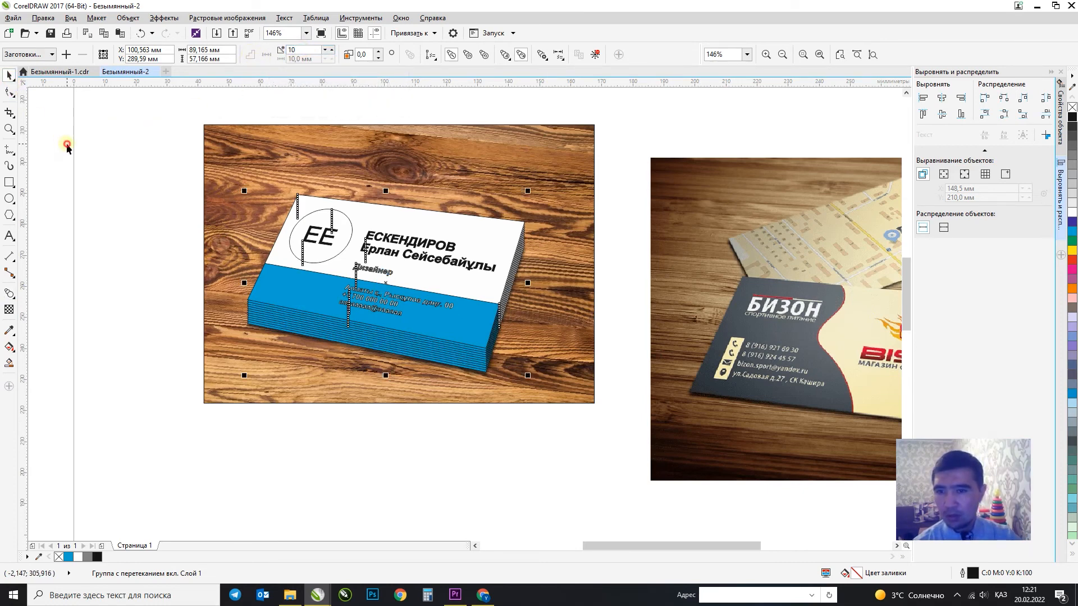
{"action": "left_click", "coordinate": [66, 143]}
{"action": "left_click", "coordinate": [370, 227]}
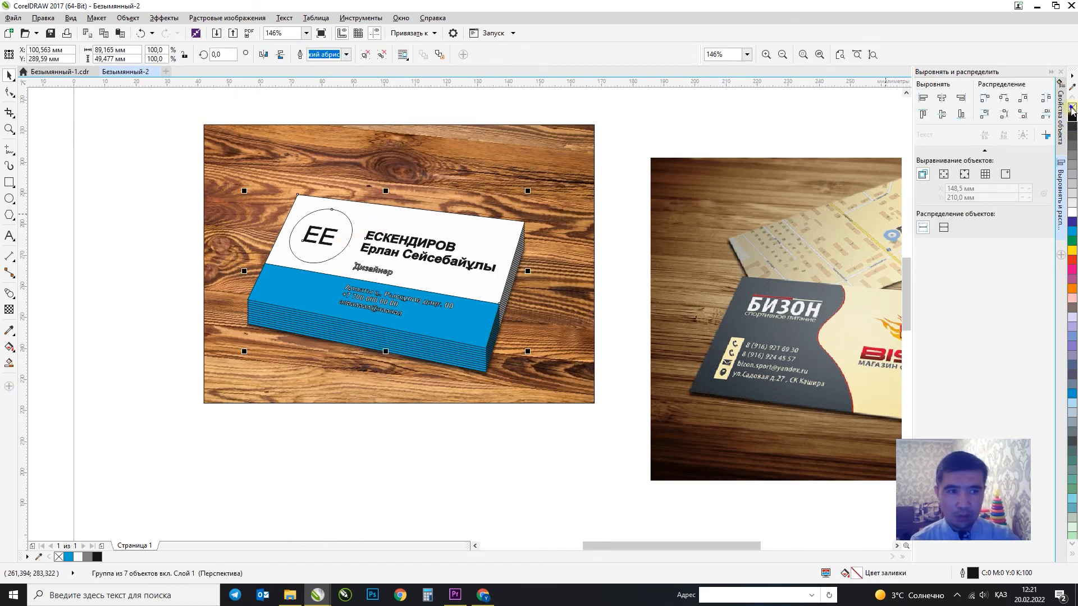
{"action": "right_click", "coordinate": [1072, 107]}
{"action": "left_click", "coordinate": [492, 447]}
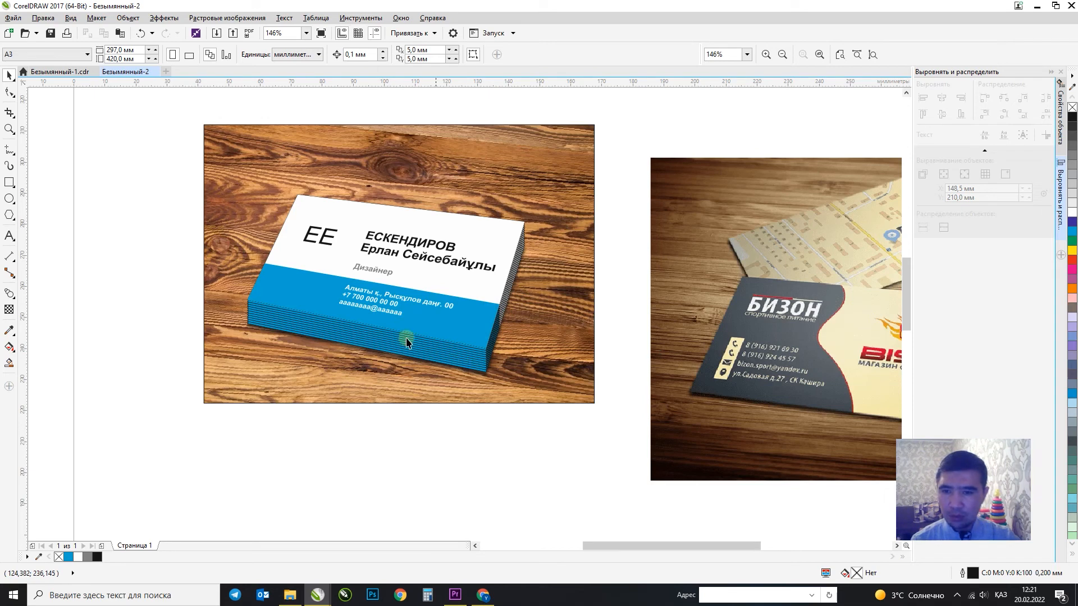
Nudge the lens rectangle over the card stack slightly right, then zoom out.
{"action": "left_click", "coordinate": [449, 377]}
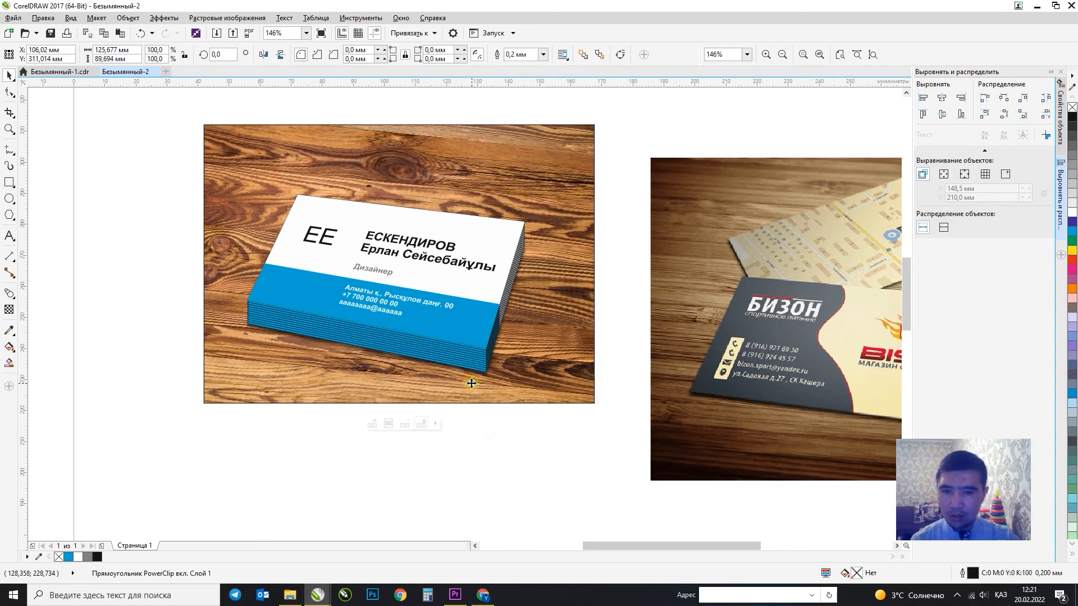
{"action": "left_click", "coordinate": [462, 373]}
{"action": "left_click_drag", "start_coordinate": [462, 373], "coordinate": [468, 377]}
{"action": "left_click_drag", "start_coordinate": [524, 273], "coordinate": [531, 267]}
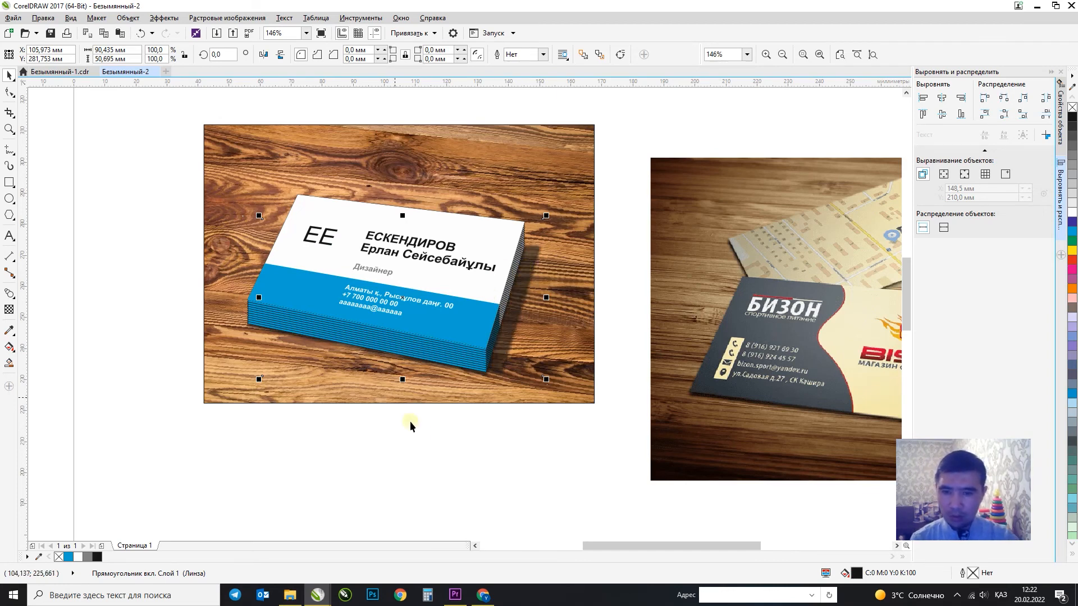
{"action": "left_click", "coordinate": [439, 448]}
{"action": "scroll", "coordinate": [275, 345], "scroll_direction": "down", "scroll_amount": 3}
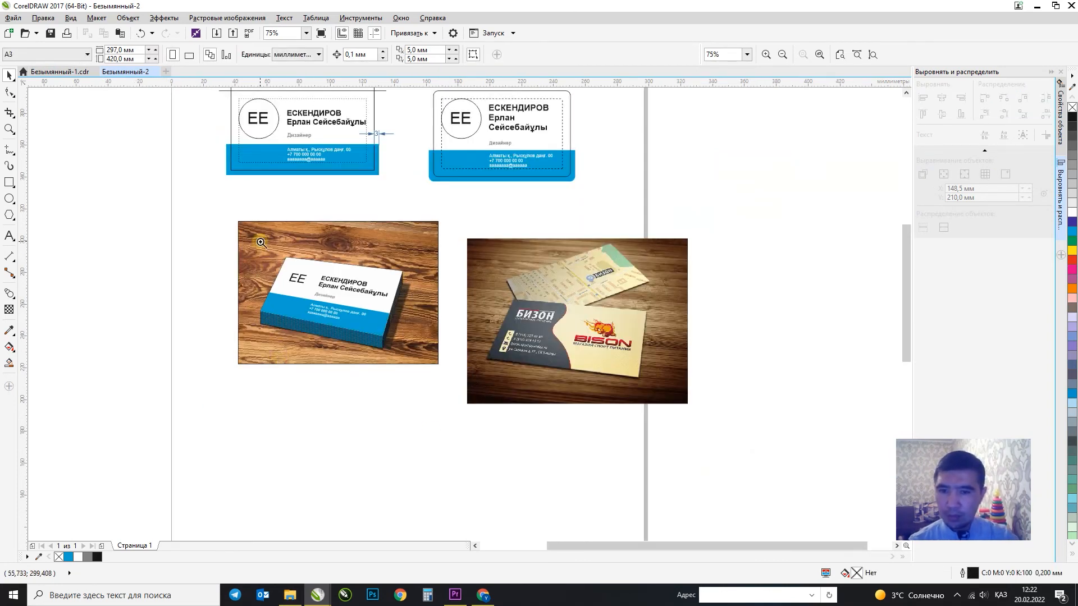
Draw a rectangle exactly covering the left card photo.
{"action": "left_click_drag", "start_coordinate": [203, 198], "coordinate": [741, 428]}
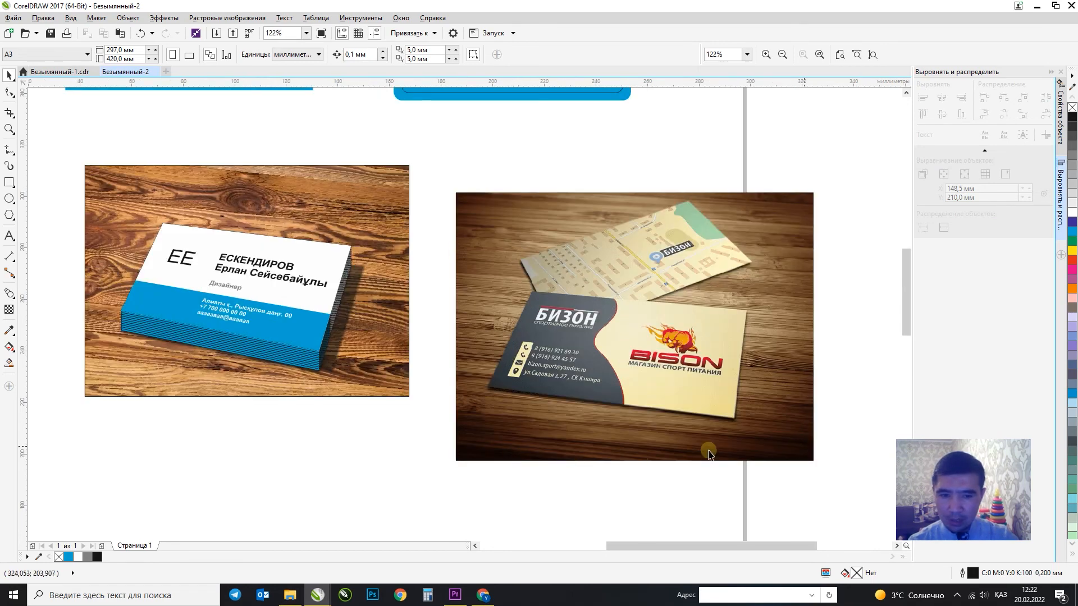
{"action": "left_click", "coordinate": [362, 182]}
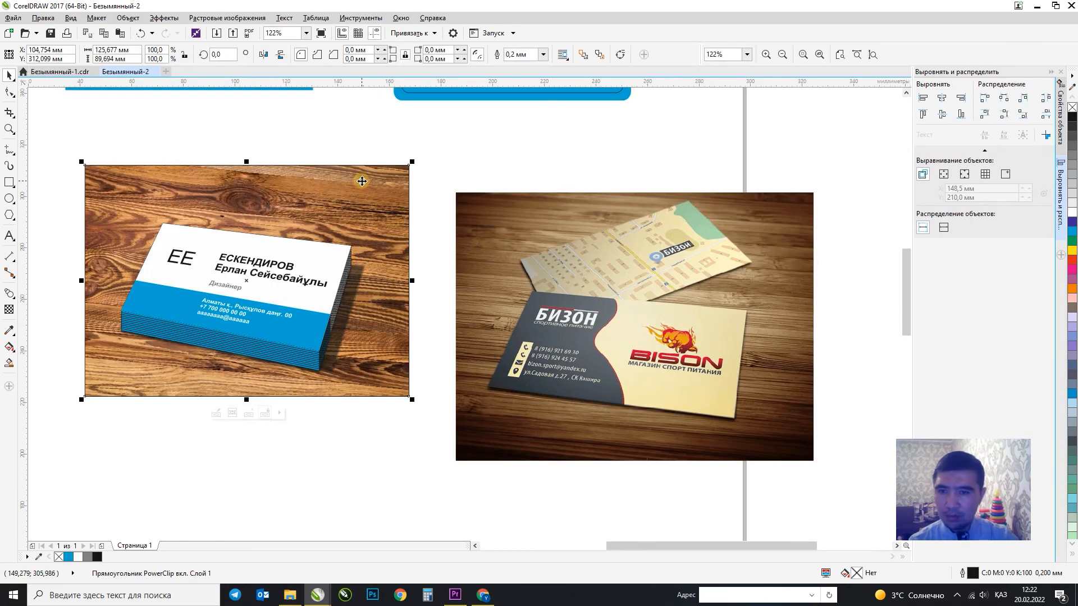
{"action": "left_click", "coordinate": [9, 182]}
{"action": "left_click_drag", "start_coordinate": [84, 166], "coordinate": [409, 396]}
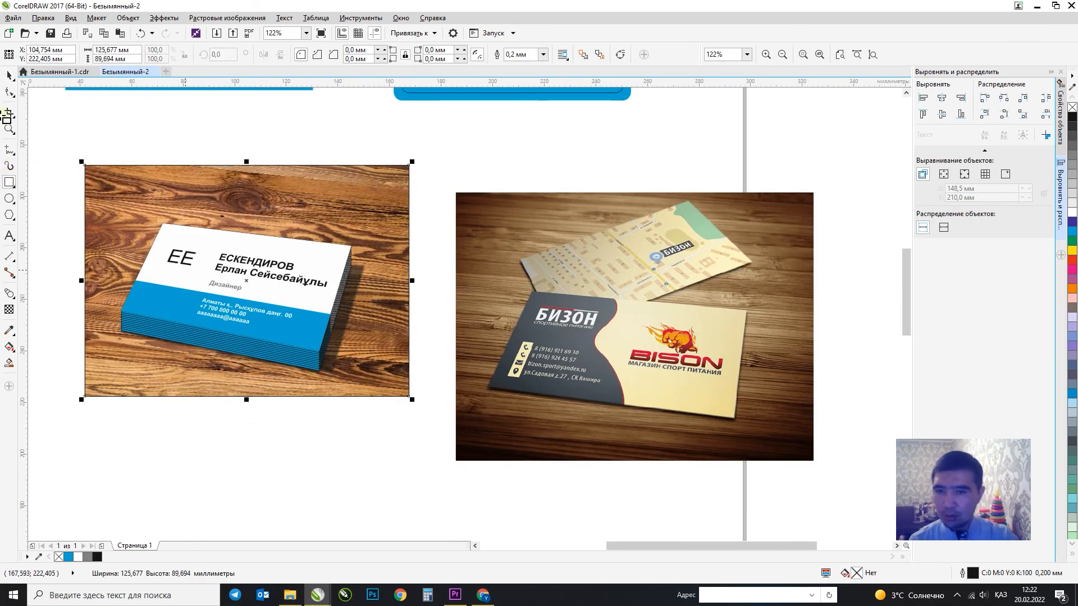
{"action": "key", "text": "space"}
Fill the new rectangle with rich black C95 M95 Y45 K95.
{"action": "left_click", "coordinate": [97, 557]}
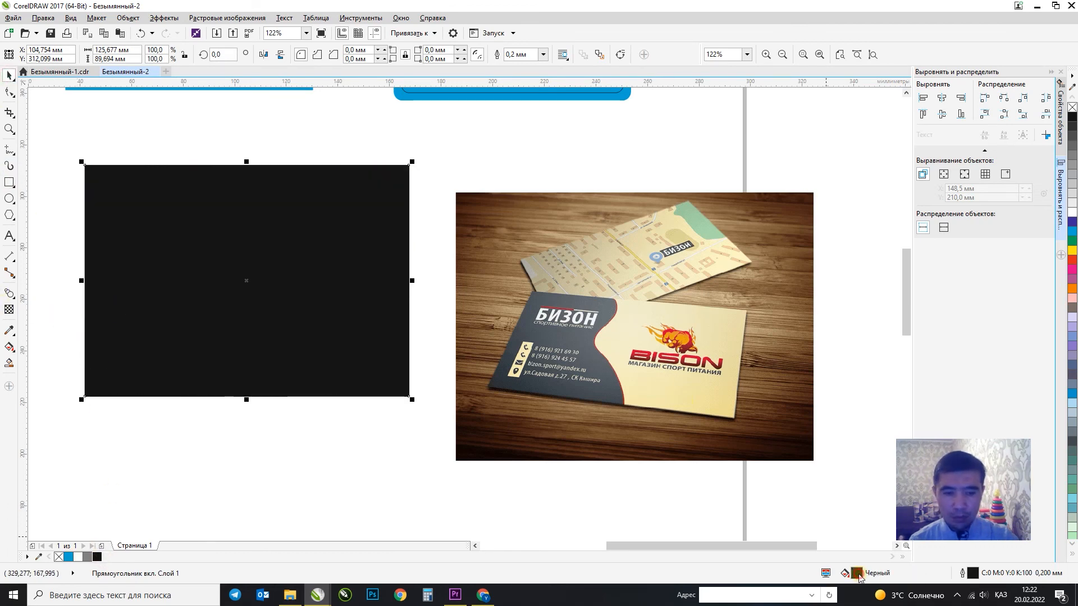
{"action": "double_click", "coordinate": [858, 575]}
{"action": "left_click_drag", "start_coordinate": [429, 308], "coordinate": [555, 403]}
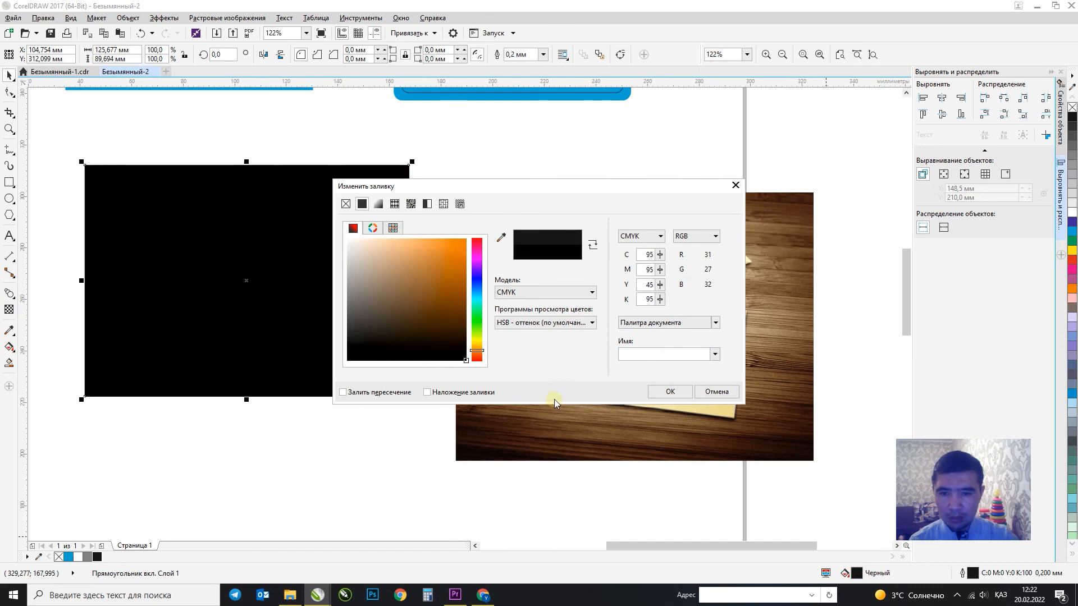
{"action": "left_click", "coordinate": [672, 392]}
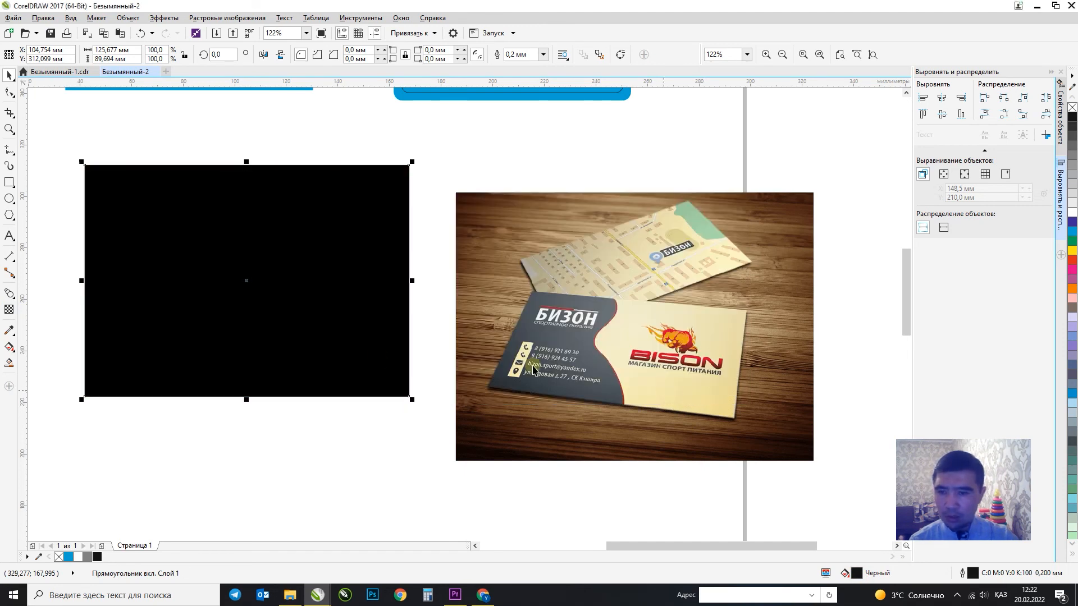
{"action": "left_click", "coordinate": [10, 311]}
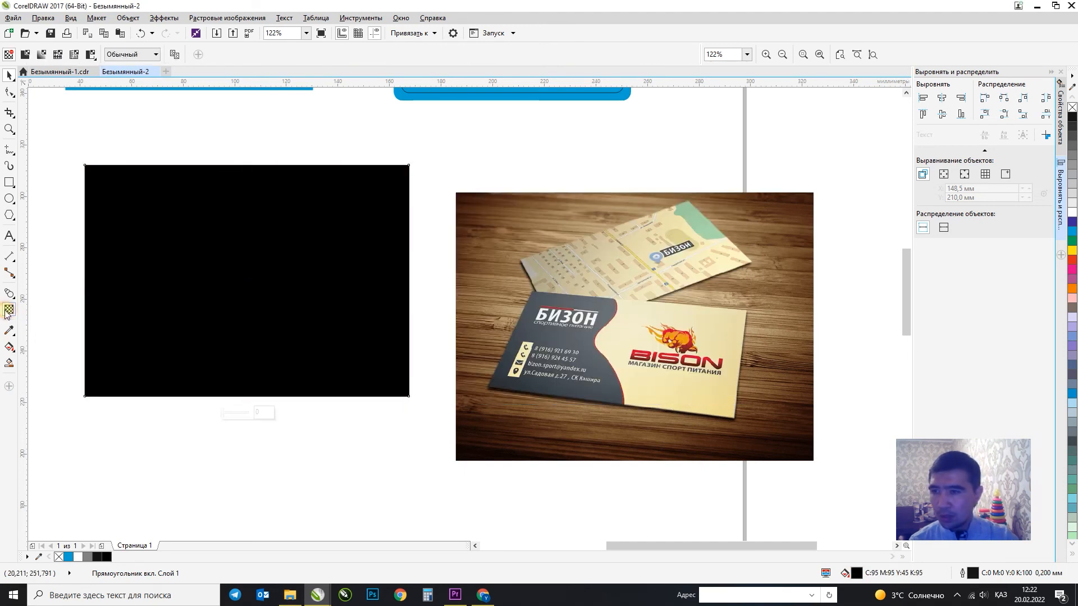
Give the black rectangle an elliptical fountain transparency, clear at the centre and opaque at the edge.
{"action": "left_click", "coordinate": [42, 55]}
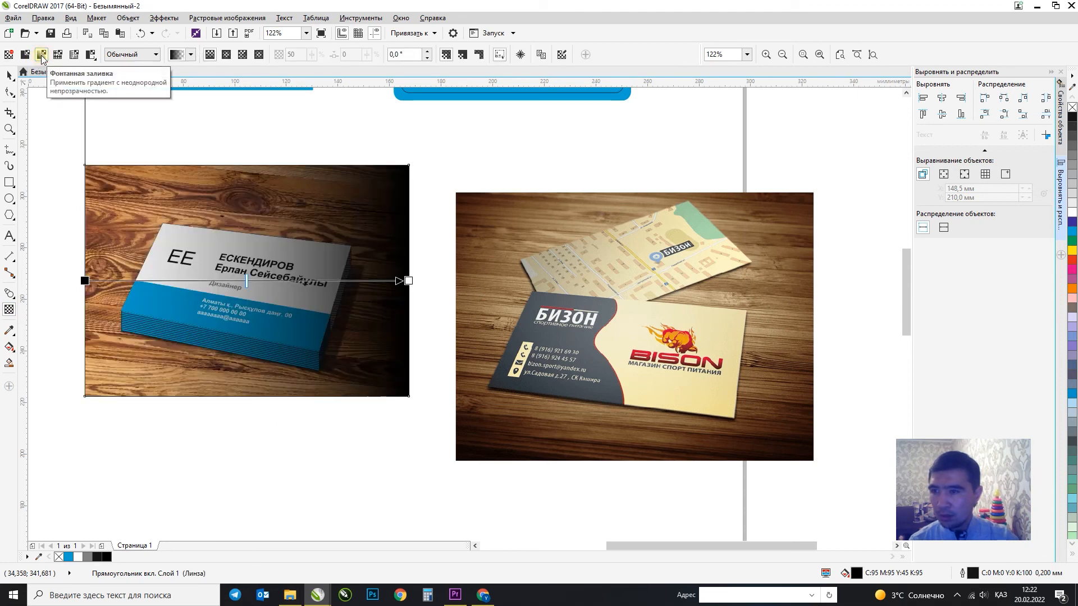
{"action": "left_click", "coordinate": [260, 55]}
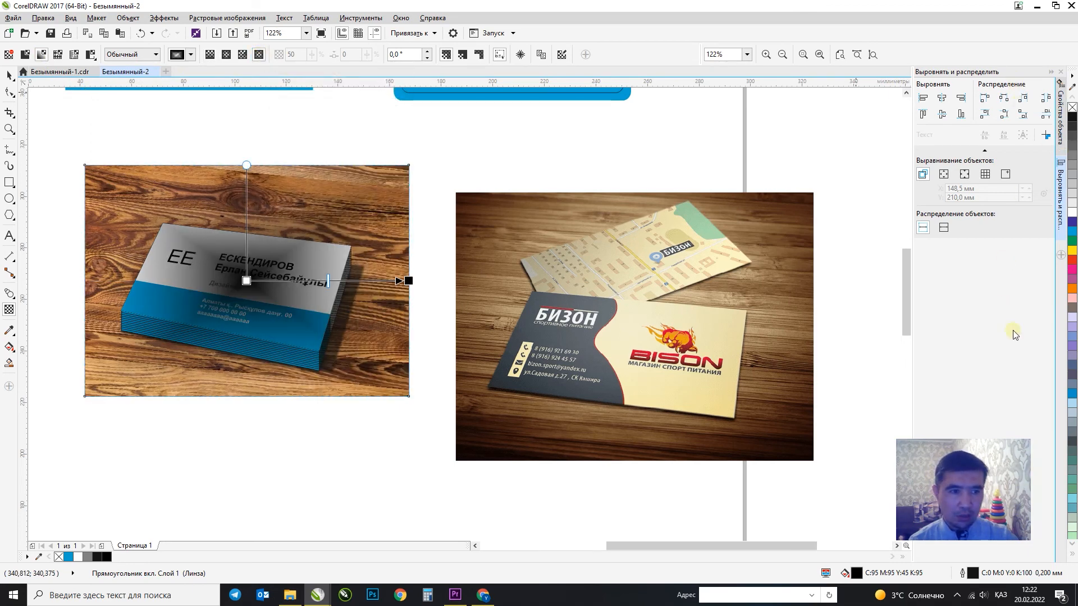
{"action": "left_click", "coordinate": [1073, 554]}
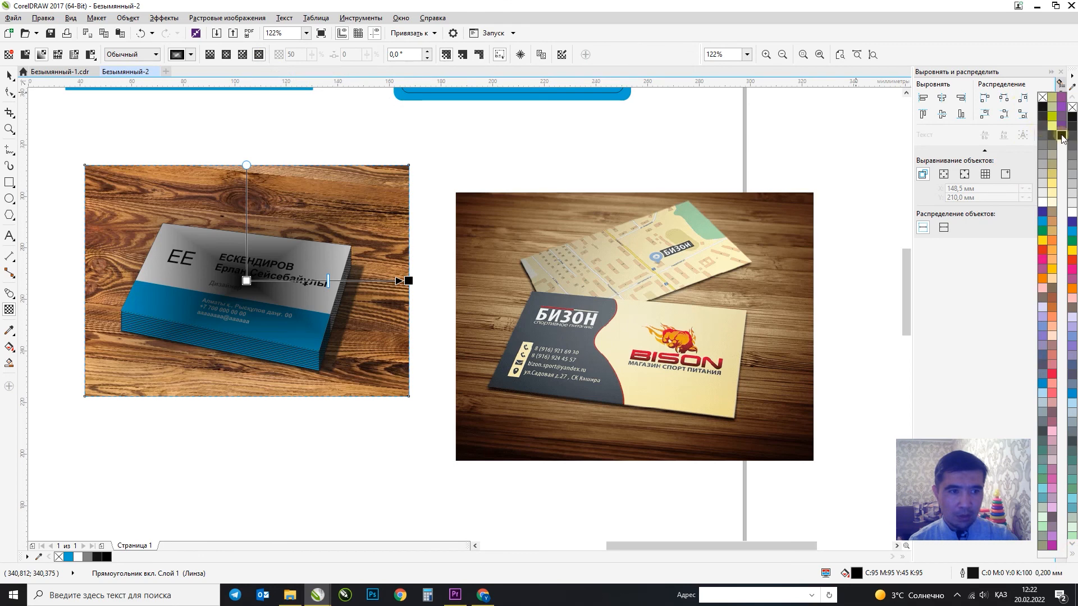
{"action": "left_click_drag", "start_coordinate": [1062, 139], "coordinate": [246, 280]}
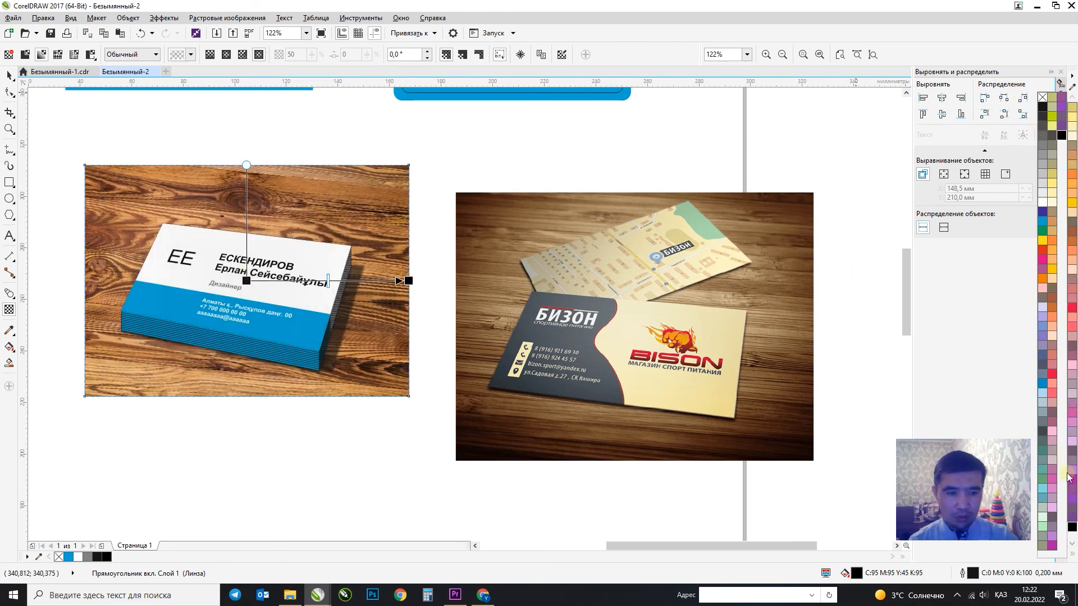
{"action": "left_click_drag", "start_coordinate": [1042, 202], "coordinate": [413, 283]}
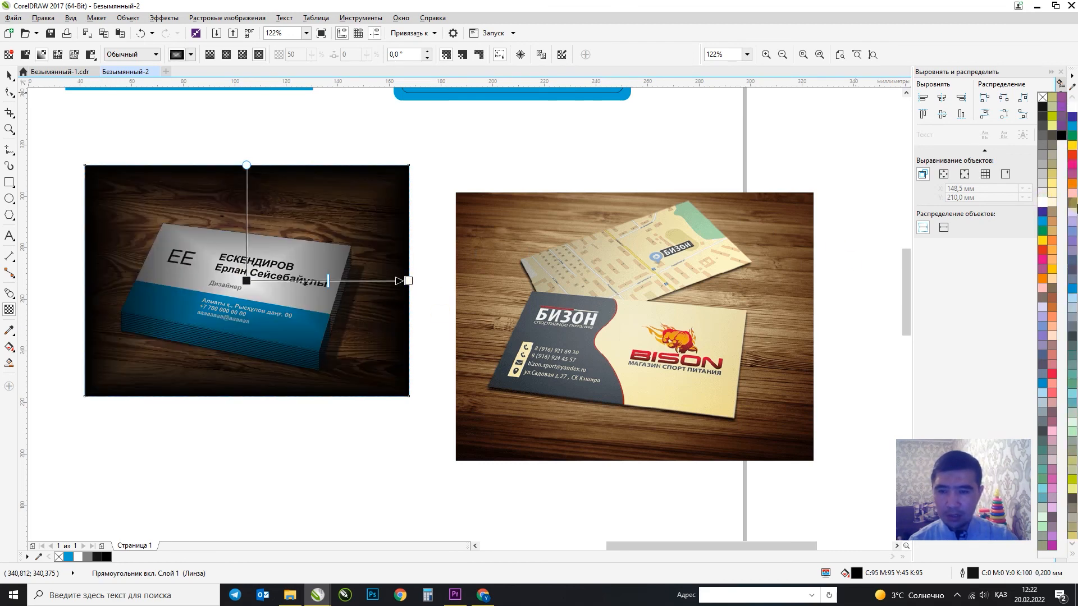
Add an intermediate fade node and set the outer end node's transparency to 43.
{"action": "double_click", "coordinate": [362, 279]}
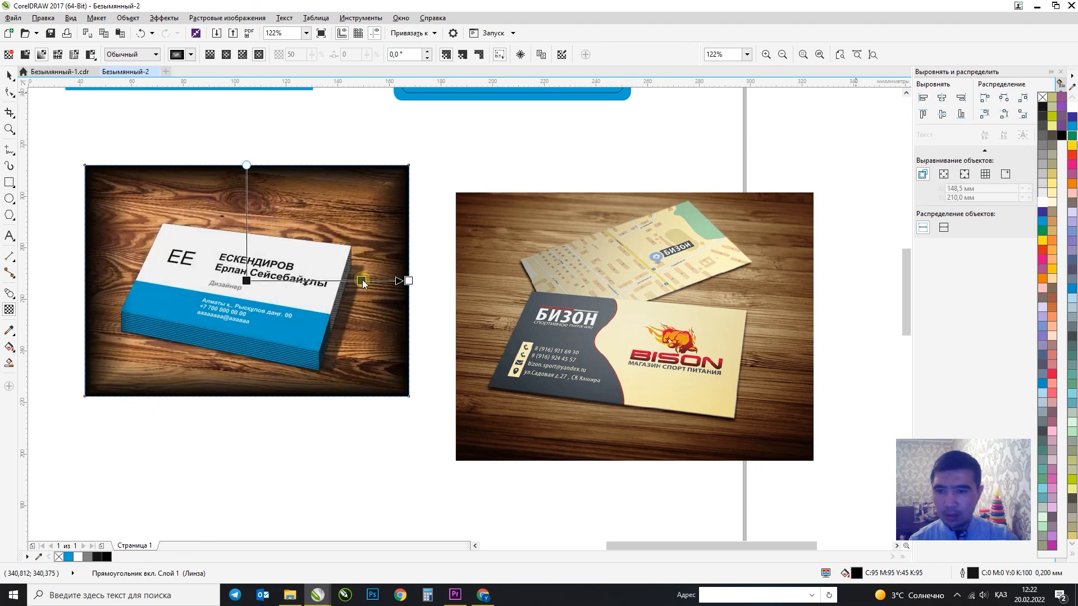
{"action": "left_click", "coordinate": [407, 281]}
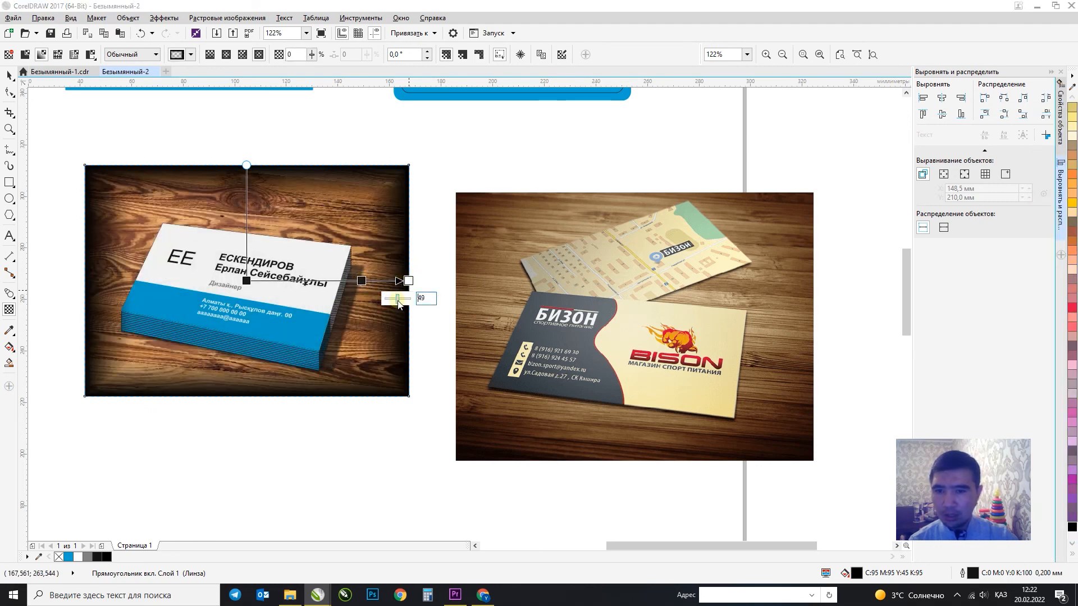
{"action": "left_click", "coordinate": [397, 302]}
{"action": "left_click_drag", "start_coordinate": [397, 302], "coordinate": [396, 303]}
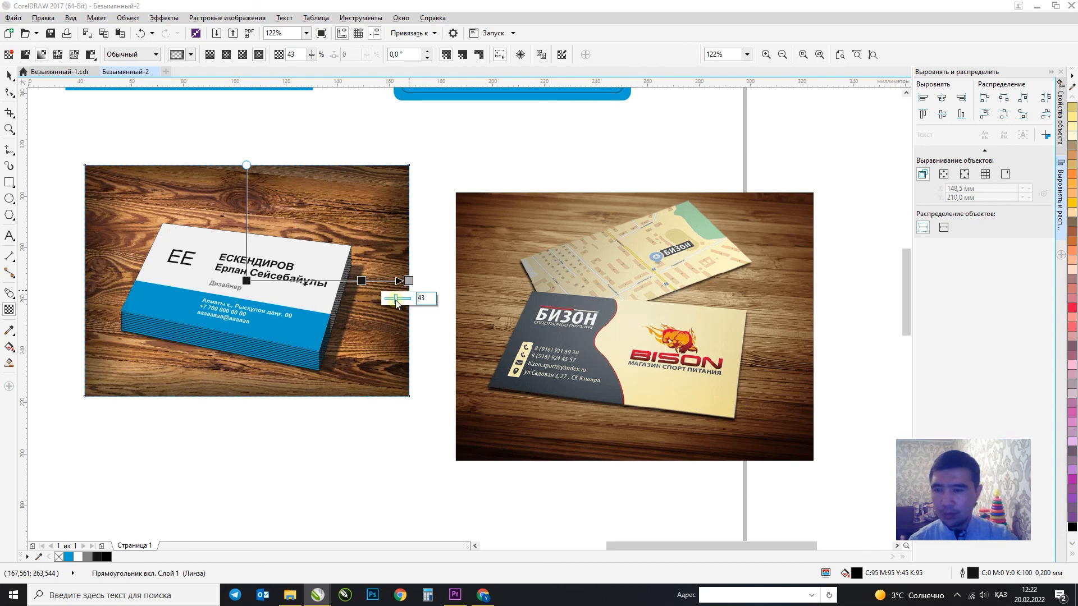
{"action": "left_click", "coordinate": [9, 75]}
{"action": "left_click", "coordinate": [210, 163]}
{"action": "scroll", "coordinate": [210, 163], "scroll_direction": "down", "scroll_amount": 3}
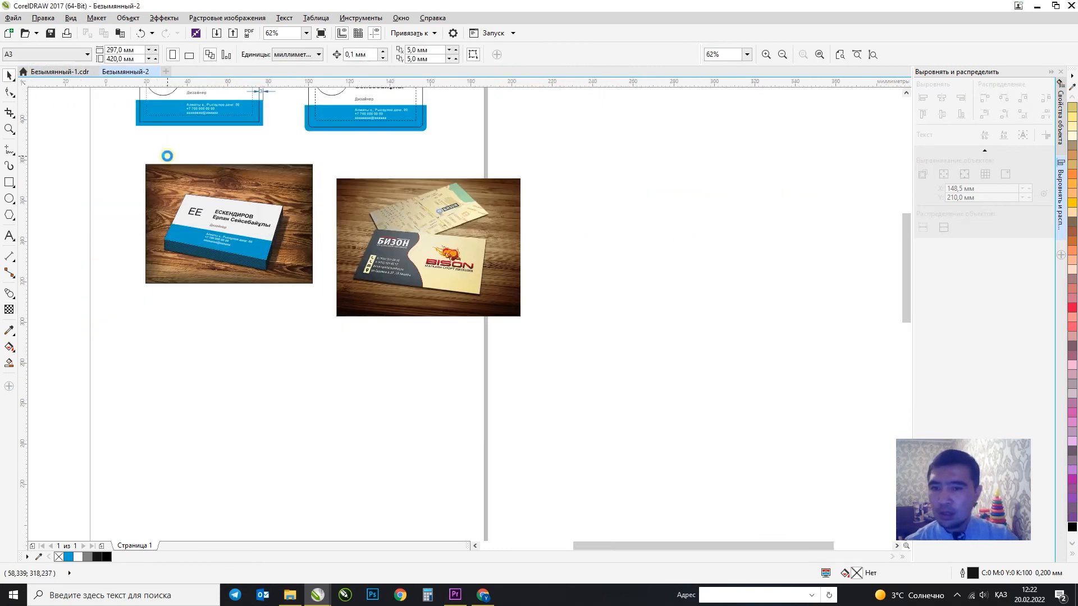
{"action": "key", "text": "F4"}
{"action": "key", "text": "F2"}
{"action": "left_click_drag", "start_coordinate": [152, 97], "coordinate": [731, 498]}
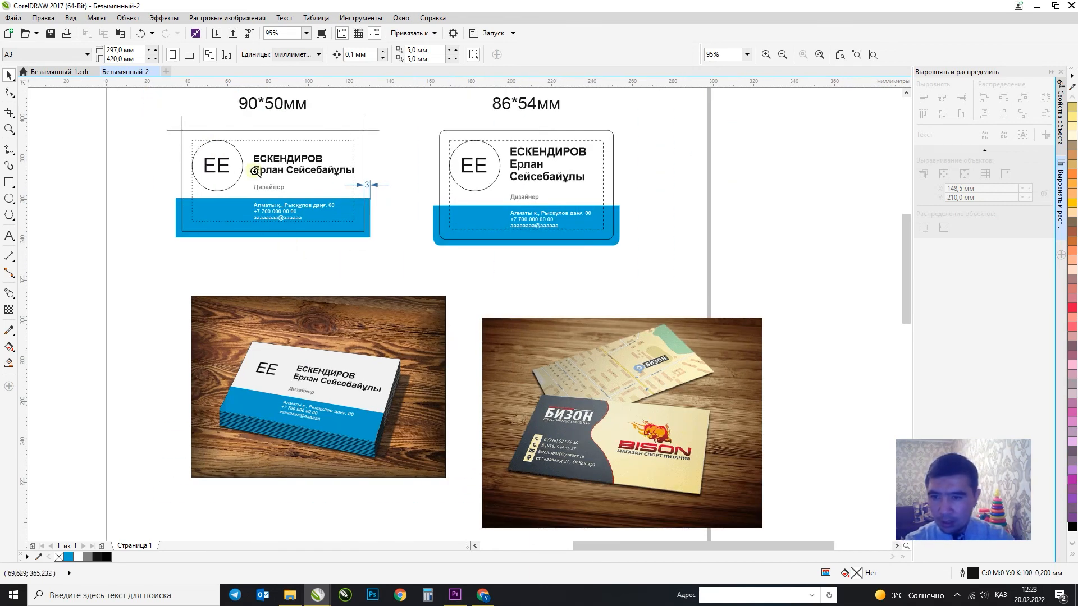
{"action": "left_click_drag", "start_coordinate": [161, 106], "coordinate": [651, 269]}
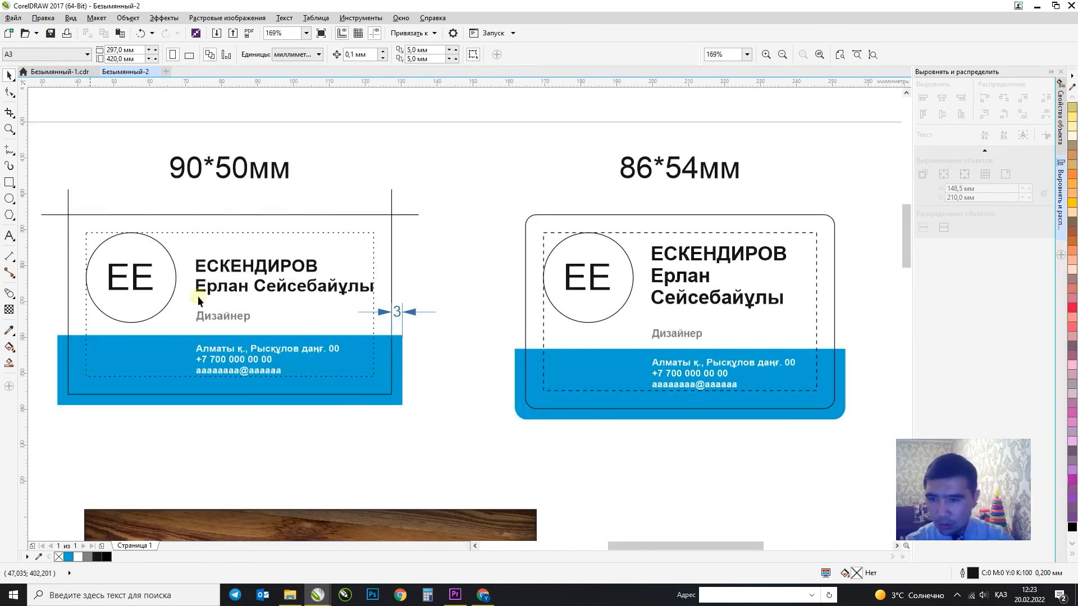
{"action": "key", "text": "F3"}
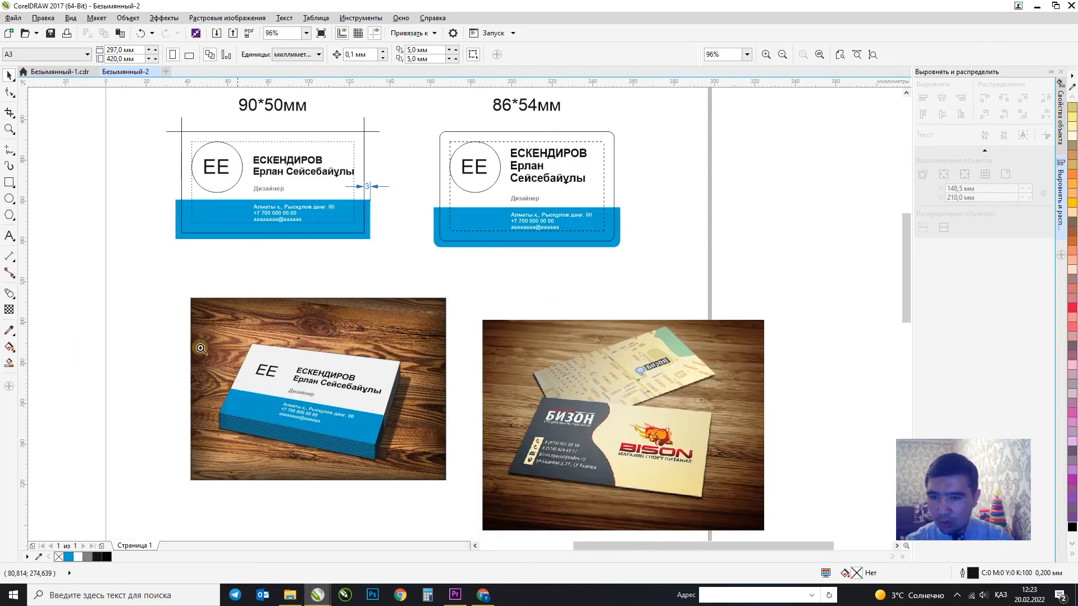
{"action": "left_click_drag", "start_coordinate": [448, 485], "coordinate": [449, 486]}
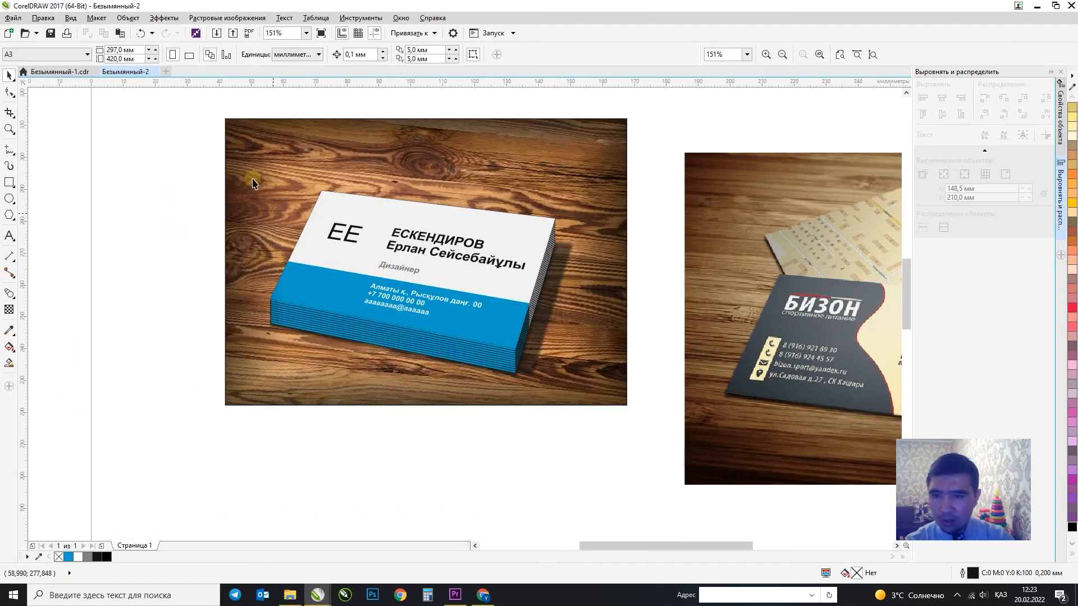
{"action": "left_click_drag", "start_coordinate": [219, 112], "coordinate": [641, 426]}
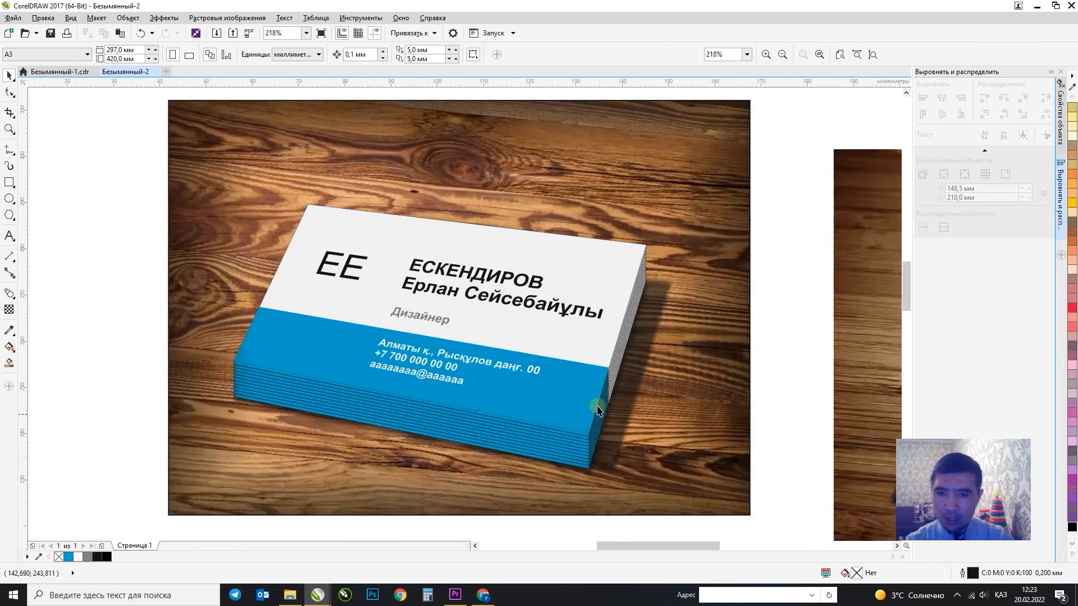